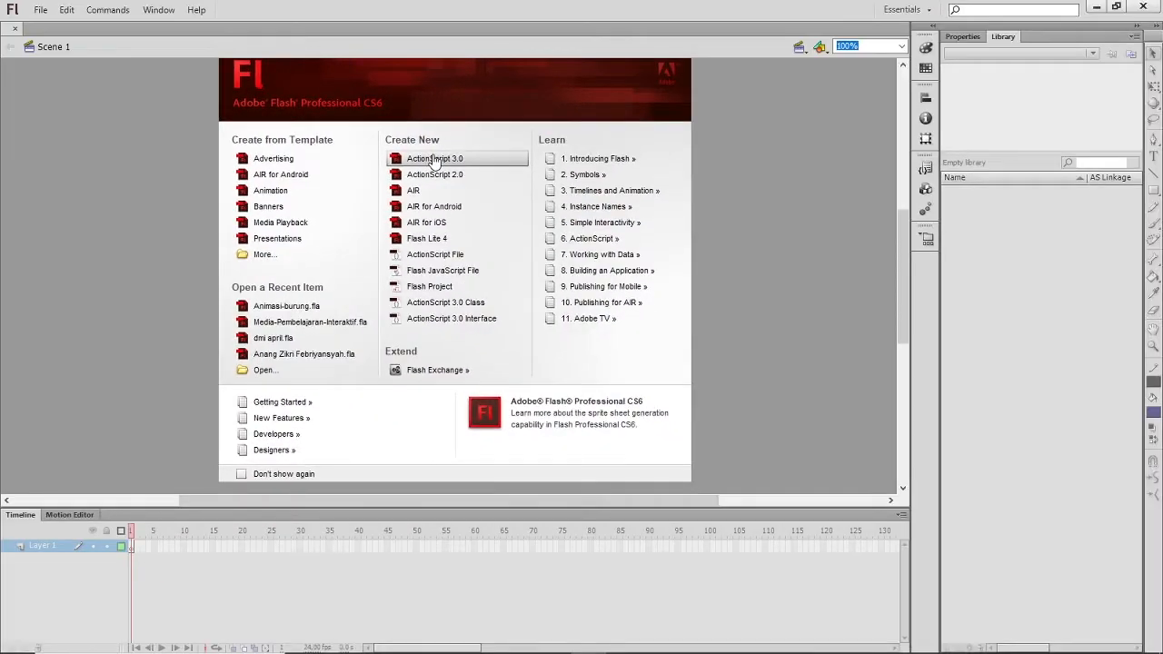
Create a new ActionScript 3.0 document and set its stage dimensions to 1024 px wide by 768 px high.
{"action": "left_click", "coordinate": [457, 163]}
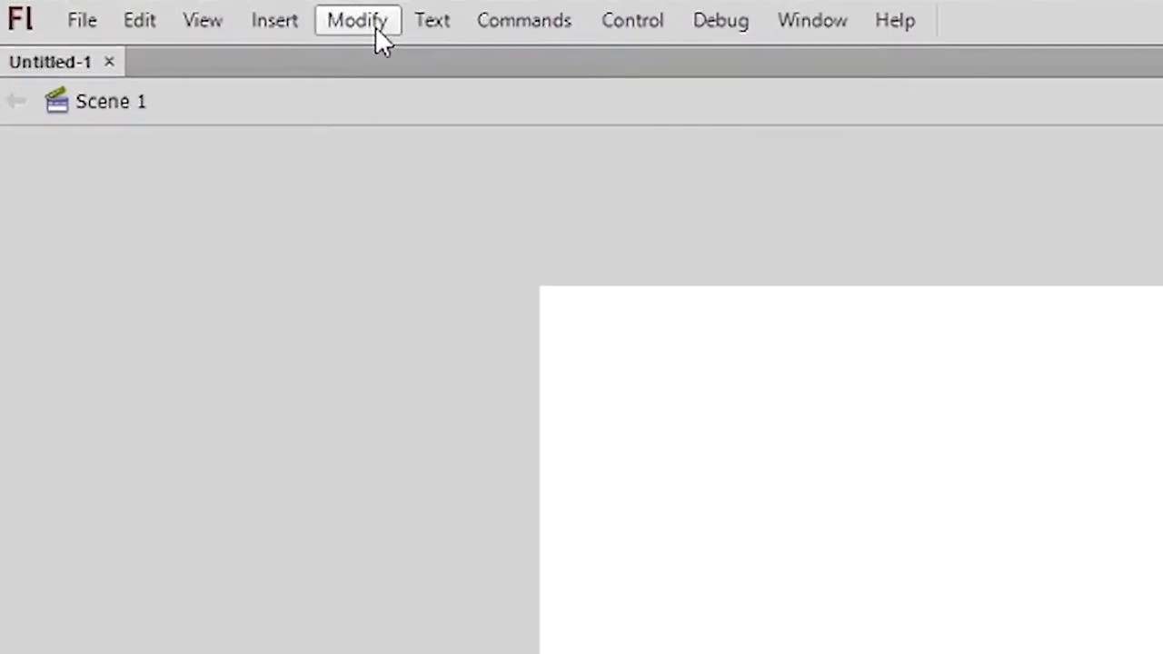
{"action": "left_click", "coordinate": [172, 13]}
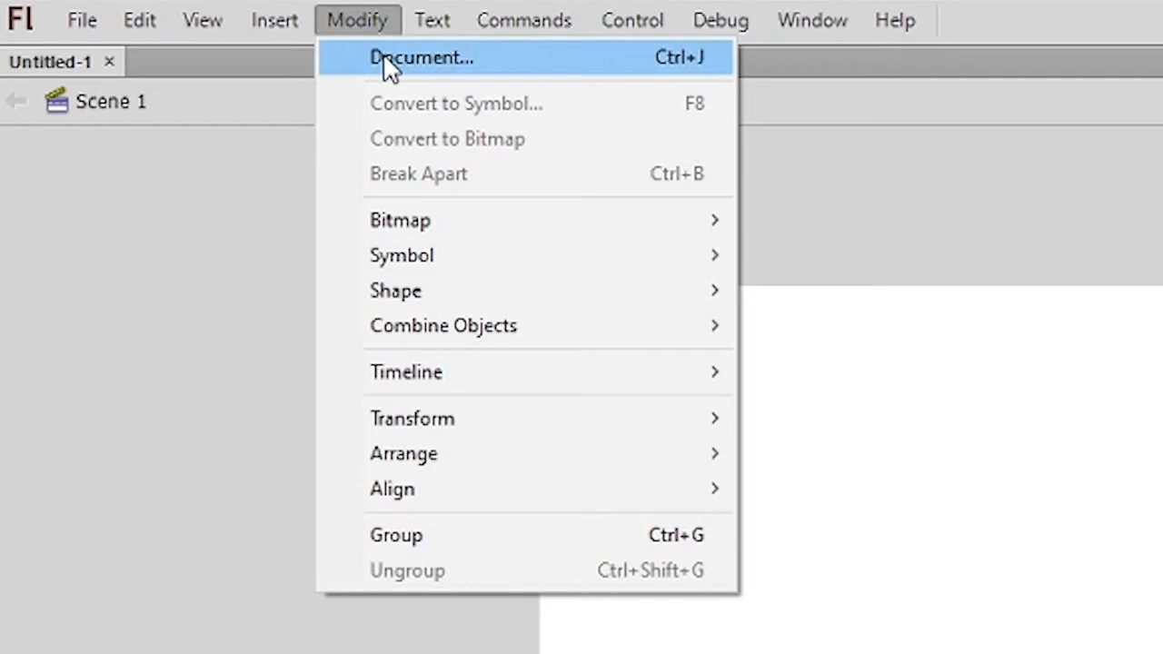
{"action": "left_click", "coordinate": [389, 57]}
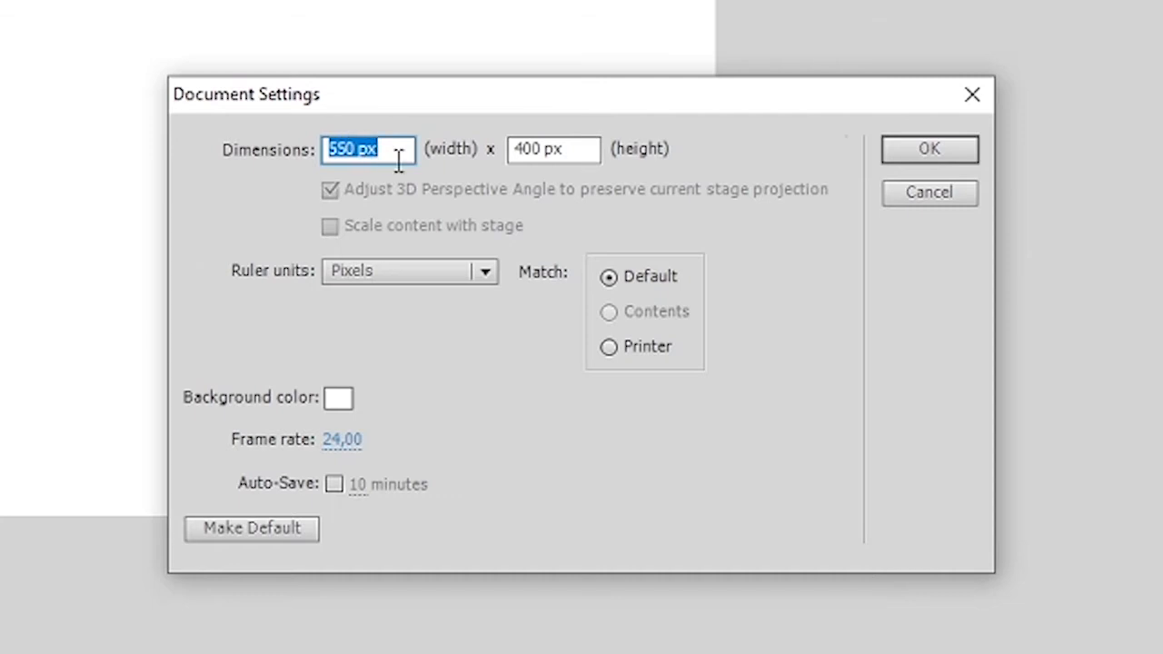
{"action": "type", "text": "1"}
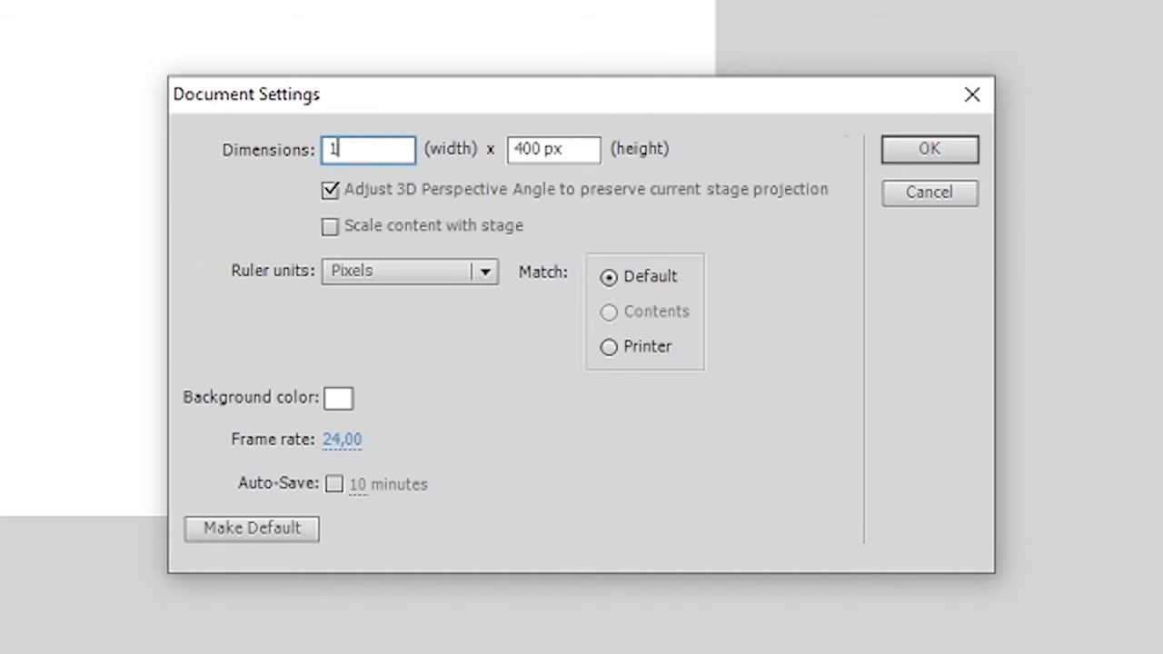
{"action": "type", "text": "024"}
{"action": "key", "text": "Tab"}
{"action": "type", "text": "7"}
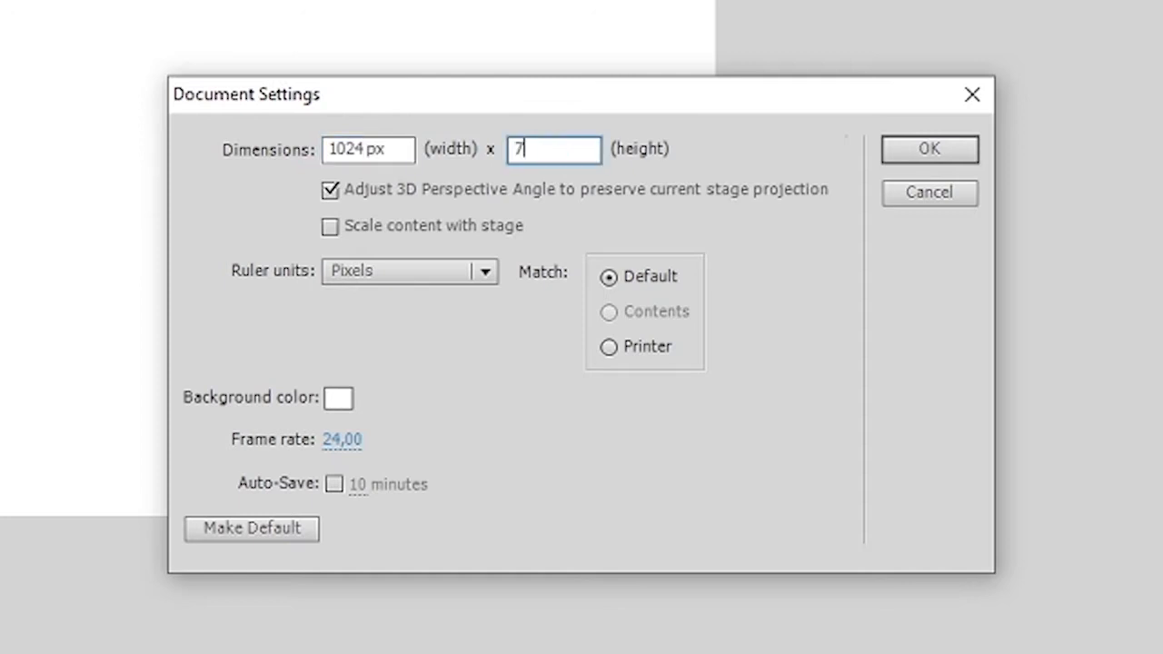
{"action": "type", "text": "68"}
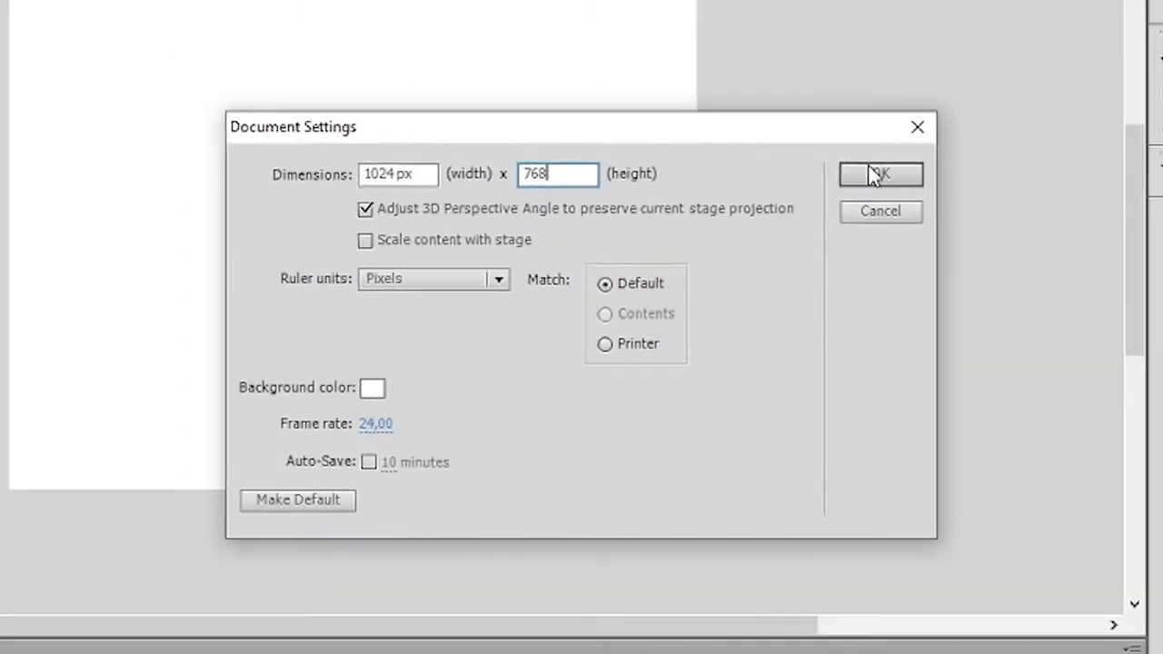
{"action": "left_click", "coordinate": [899, 149]}
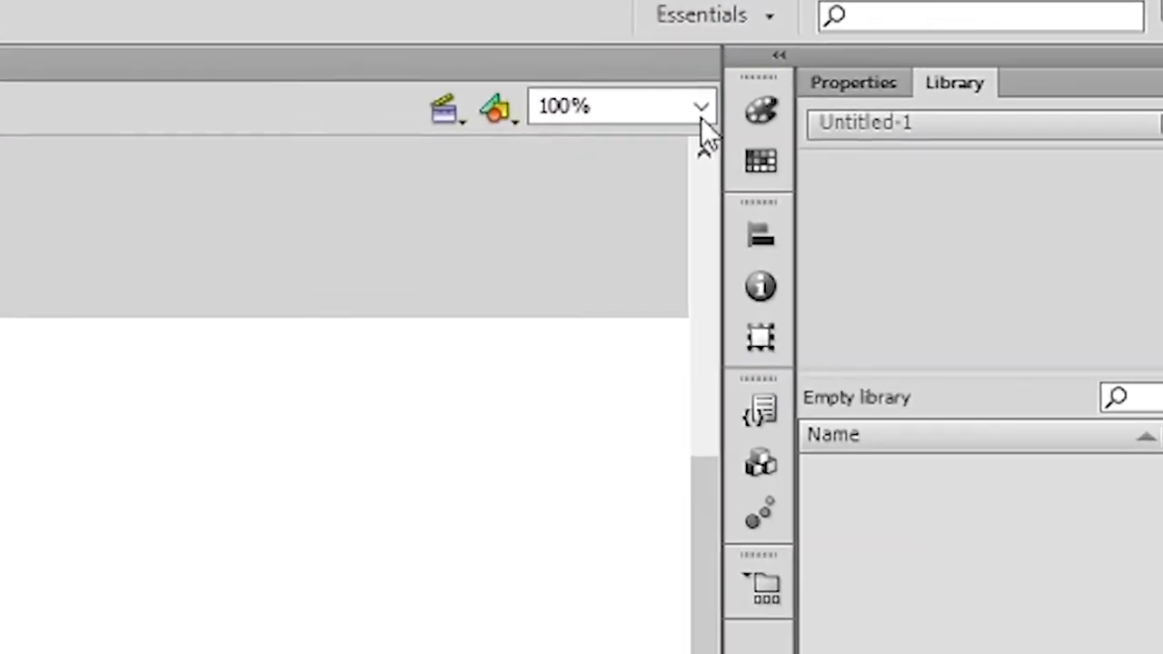
Rename the timeline's Layer 1 as Background.
{"action": "left_click", "coordinate": [901, 46]}
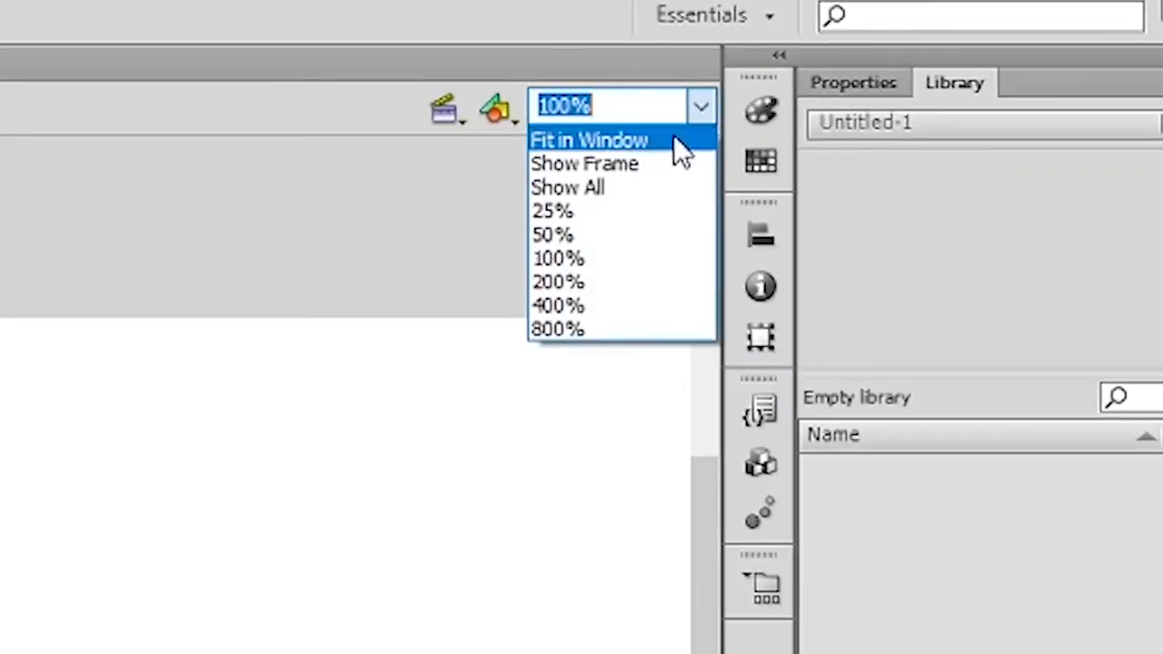
{"action": "left_click", "coordinate": [673, 137]}
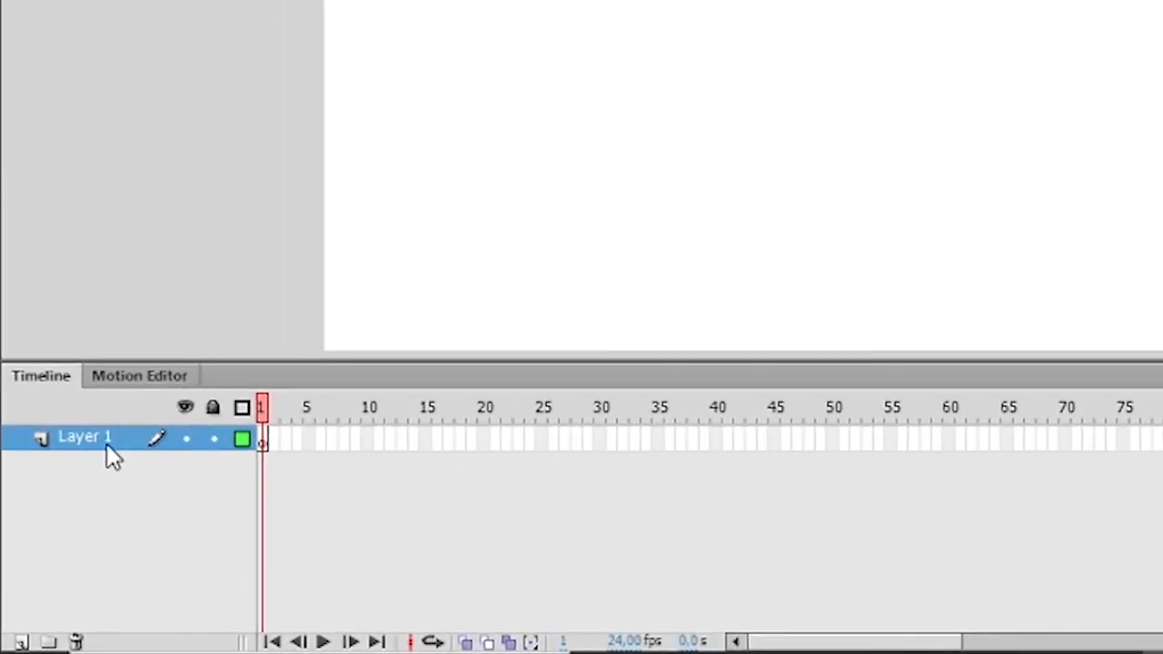
{"action": "double_click", "coordinate": [108, 443]}
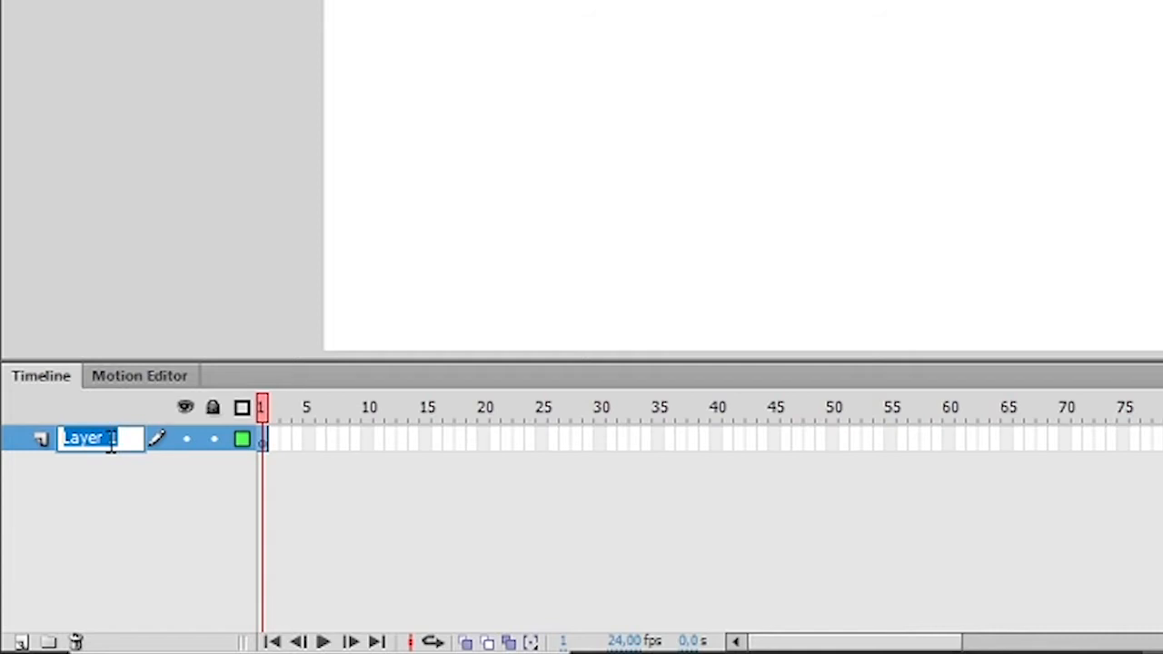
{"action": "type", "text": "Ko"}
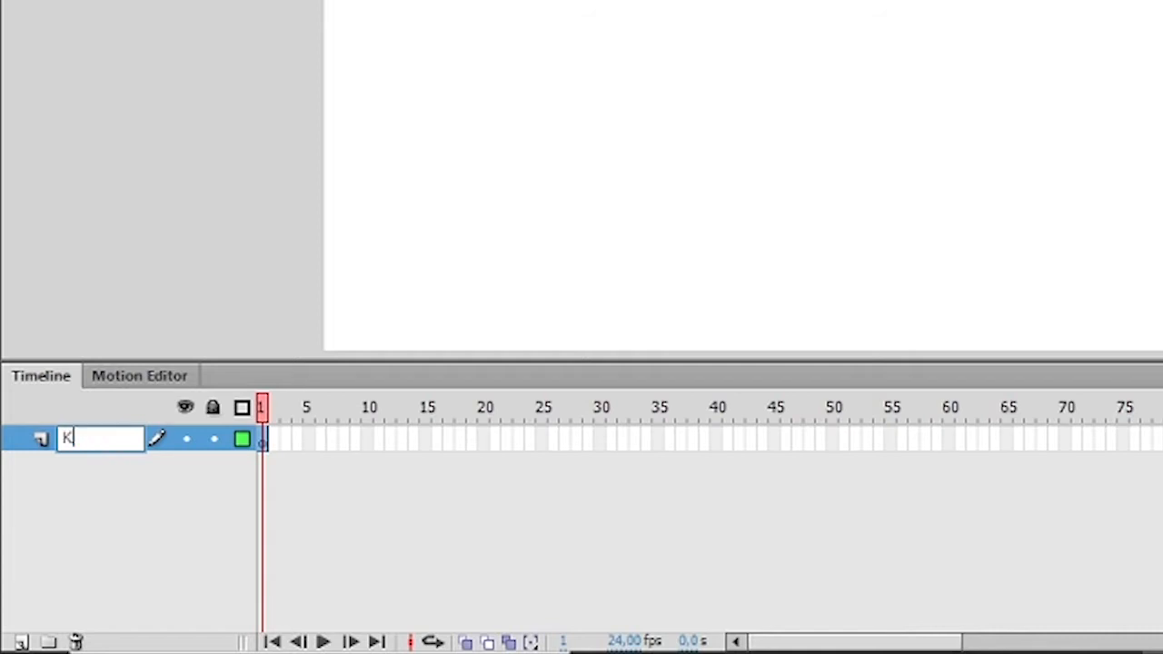
{"action": "key", "text": "BackSpace"}
{"action": "key", "text": "BackSpace"}
{"action": "type", "text": "Background"}
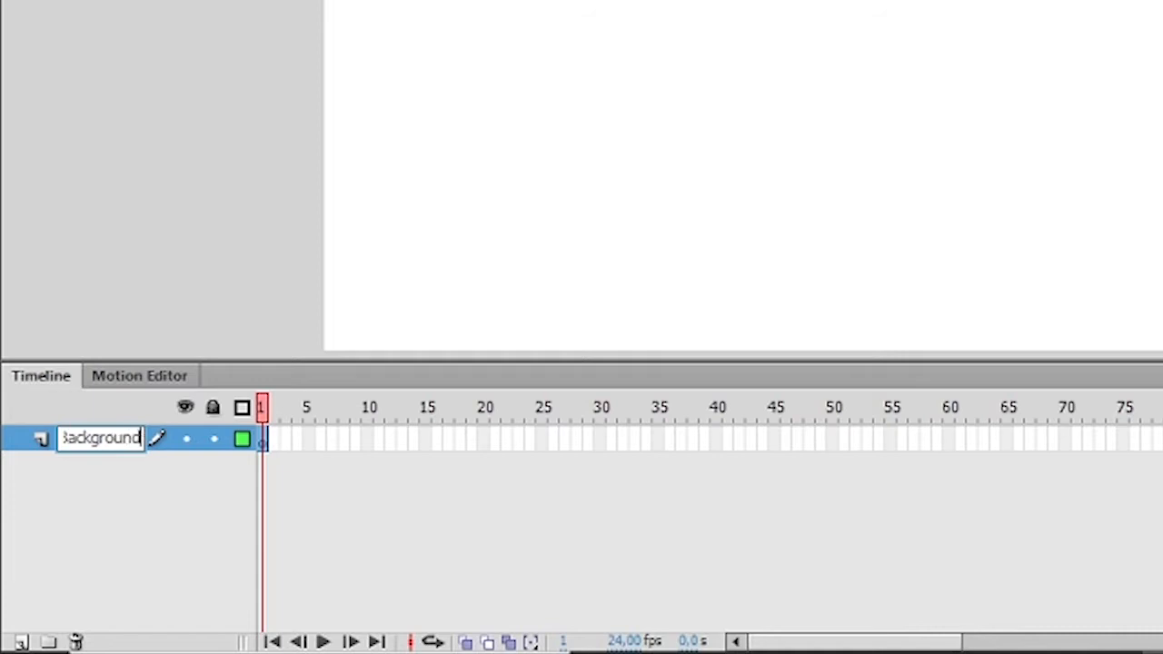
{"action": "key", "text": "Return"}
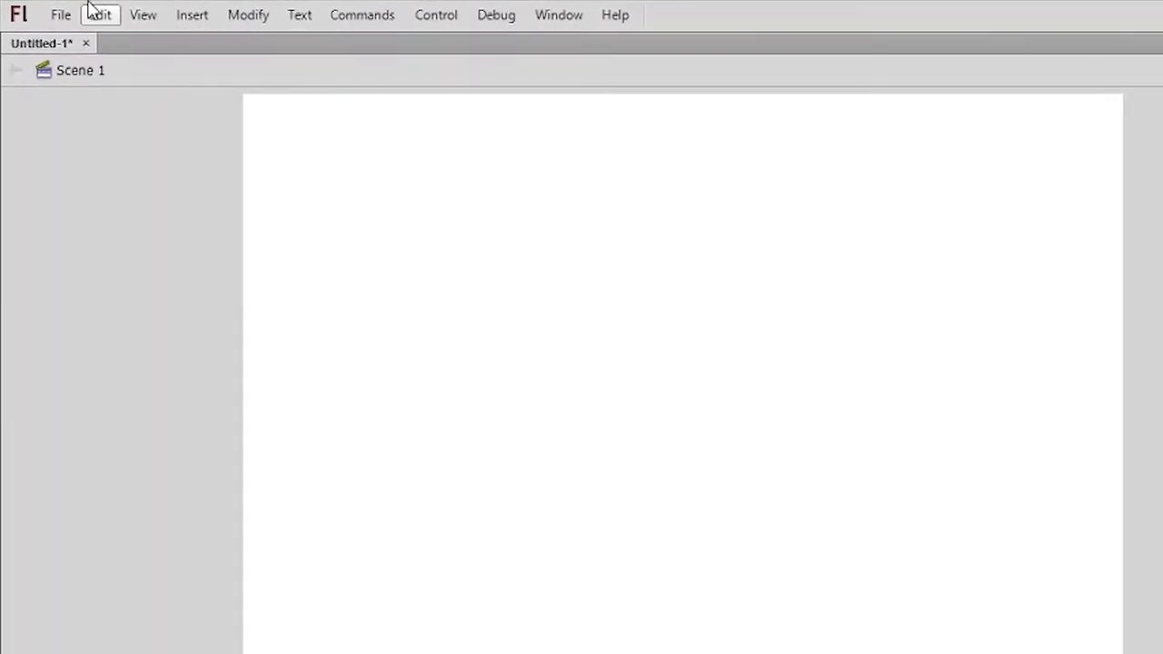
Import the image Contoh-BackgroundJPG from the Media-Pembelajaran-Interaktif folder onto the stage.
{"action": "left_click", "coordinate": [73, 13]}
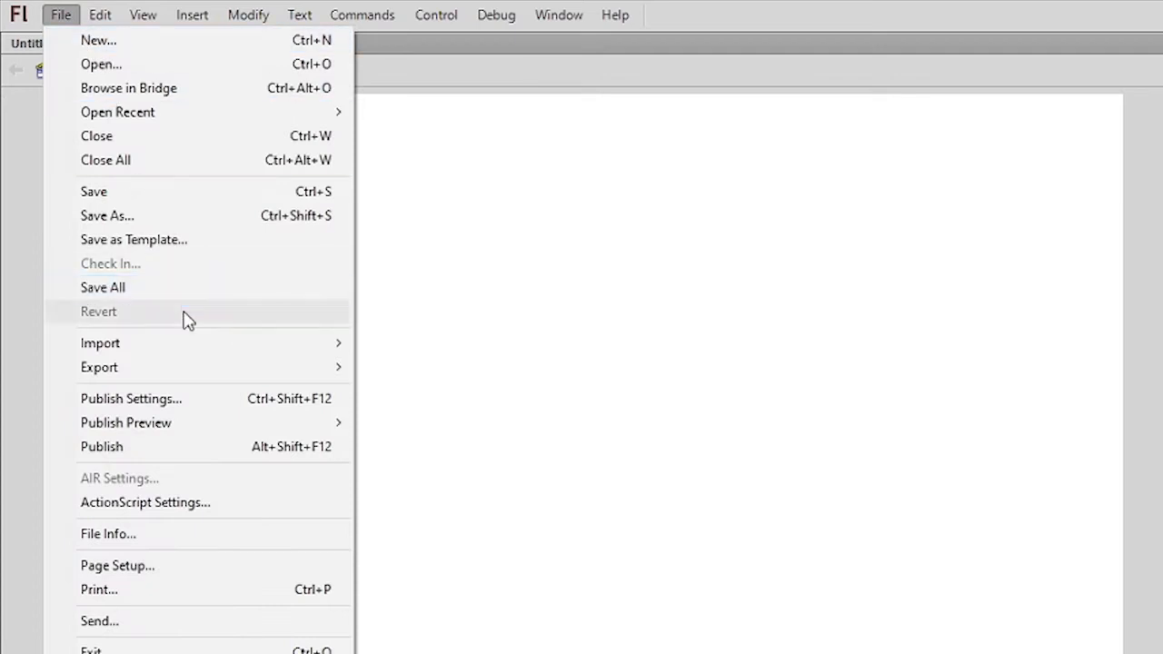
{"action": "mouse_move", "coordinate": [200, 345]}
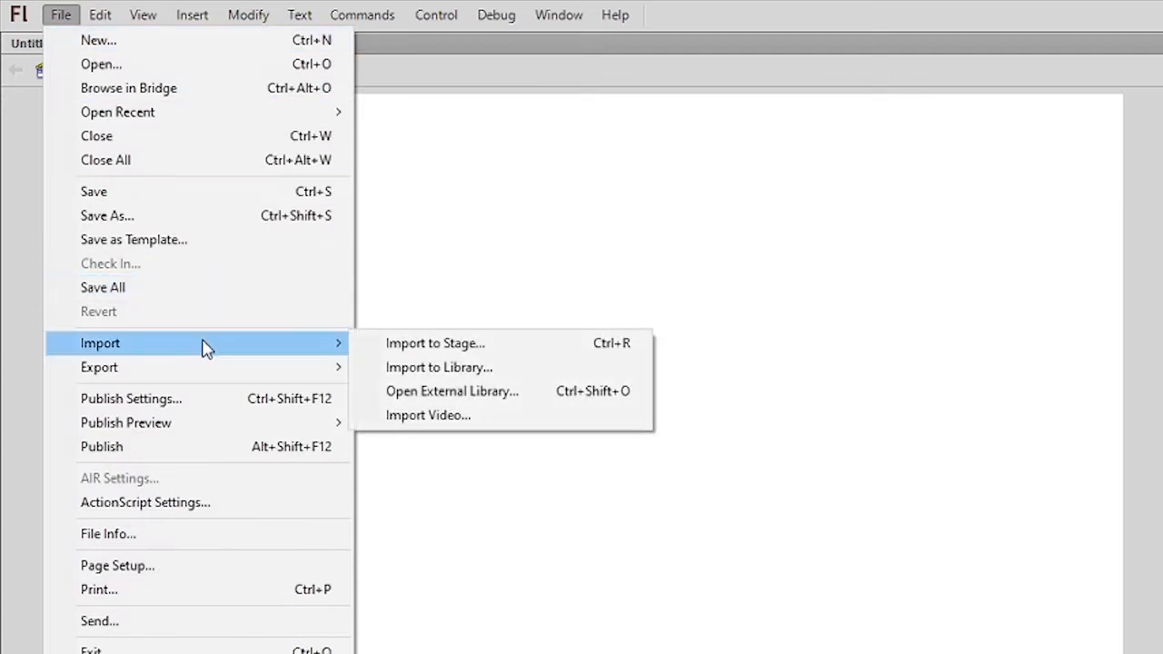
{"action": "left_click", "coordinate": [380, 350]}
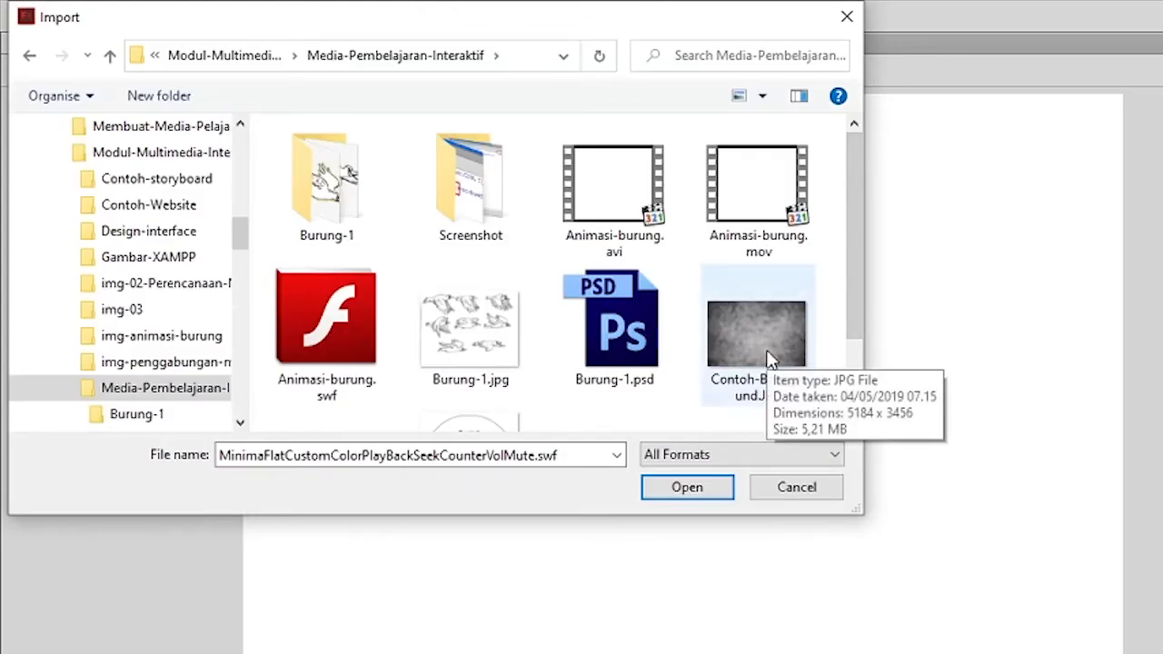
{"action": "left_click", "coordinate": [767, 359]}
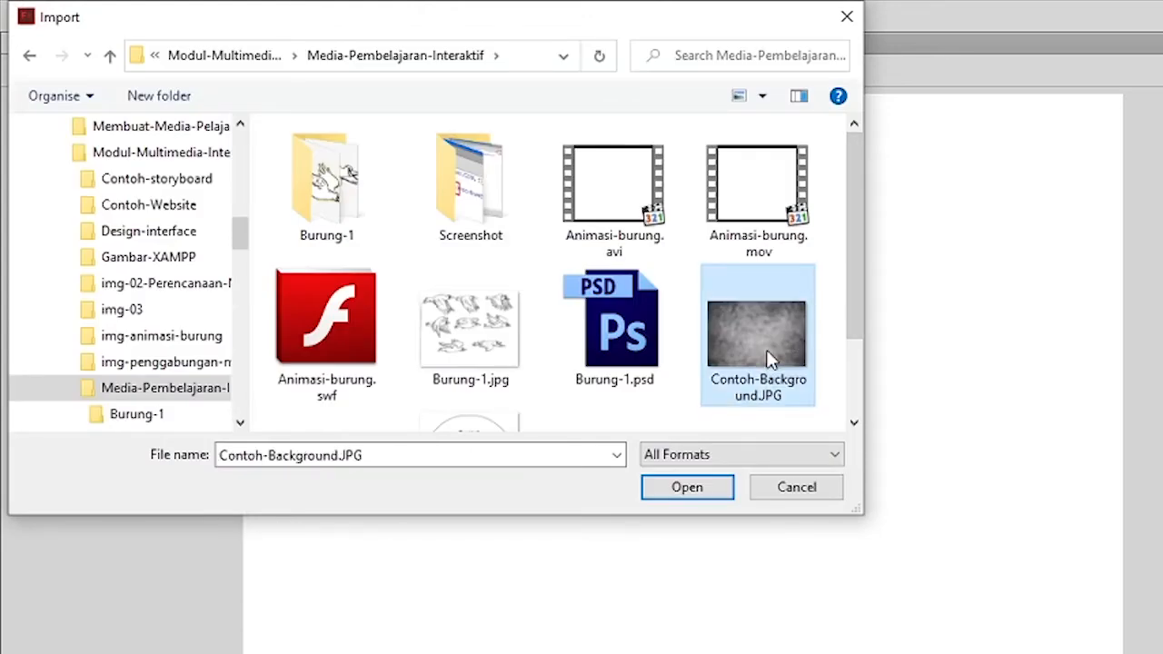
{"action": "left_click", "coordinate": [697, 495]}
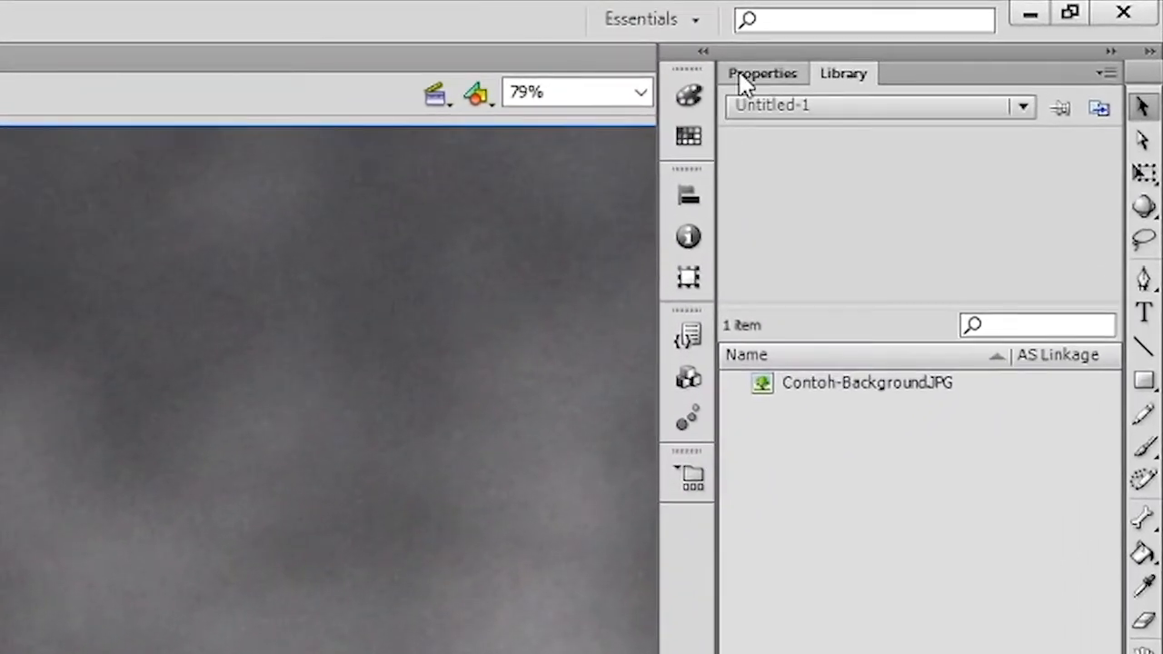
Set the imported background bitmap's width to 1024 with its proportions linked.
{"action": "left_click", "coordinate": [776, 76]}
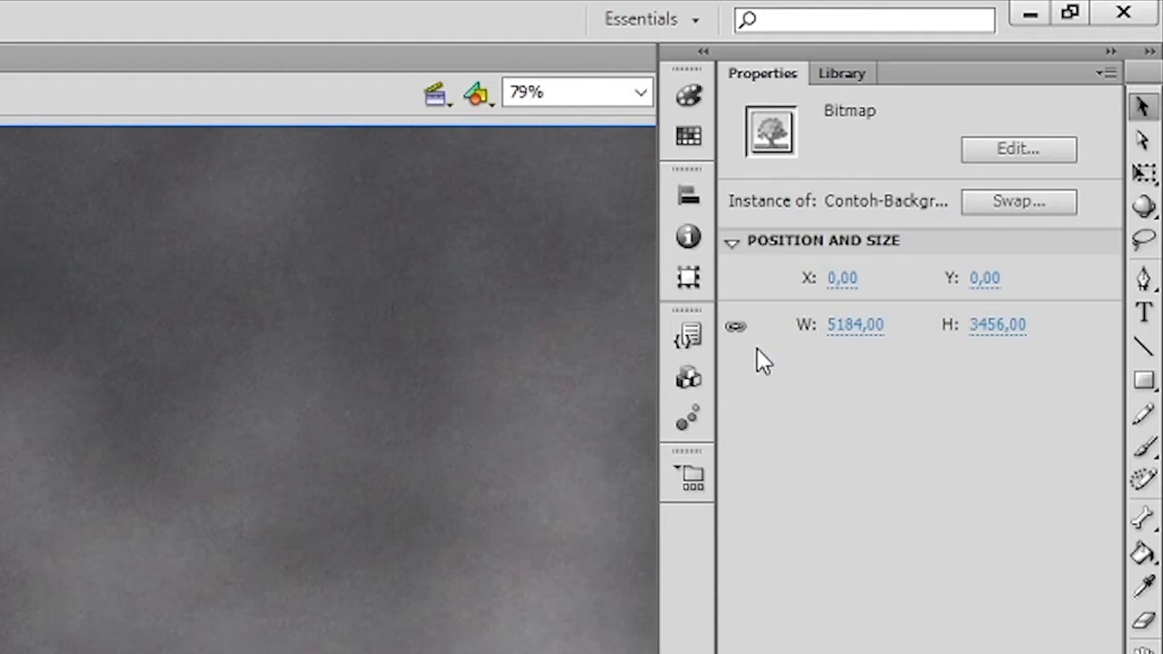
{"action": "left_click", "coordinate": [870, 325]}
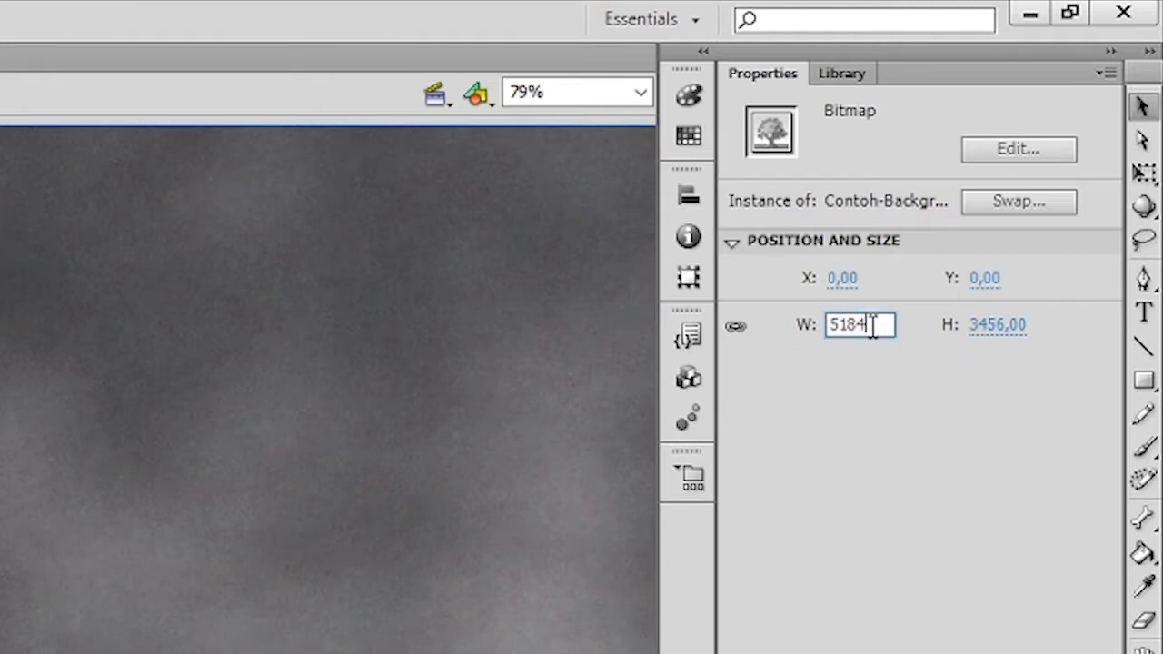
{"action": "left_click_drag", "start_coordinate": [885, 326], "coordinate": [805, 327]}
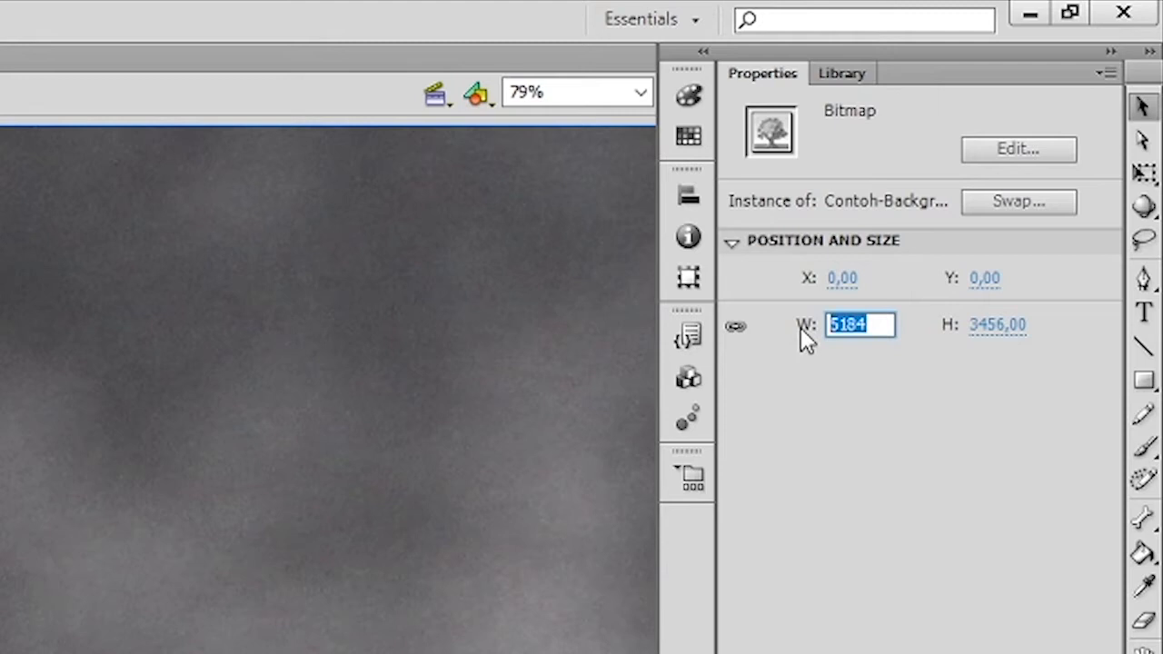
{"action": "type", "text": "1024"}
{"action": "key", "text": "Return"}
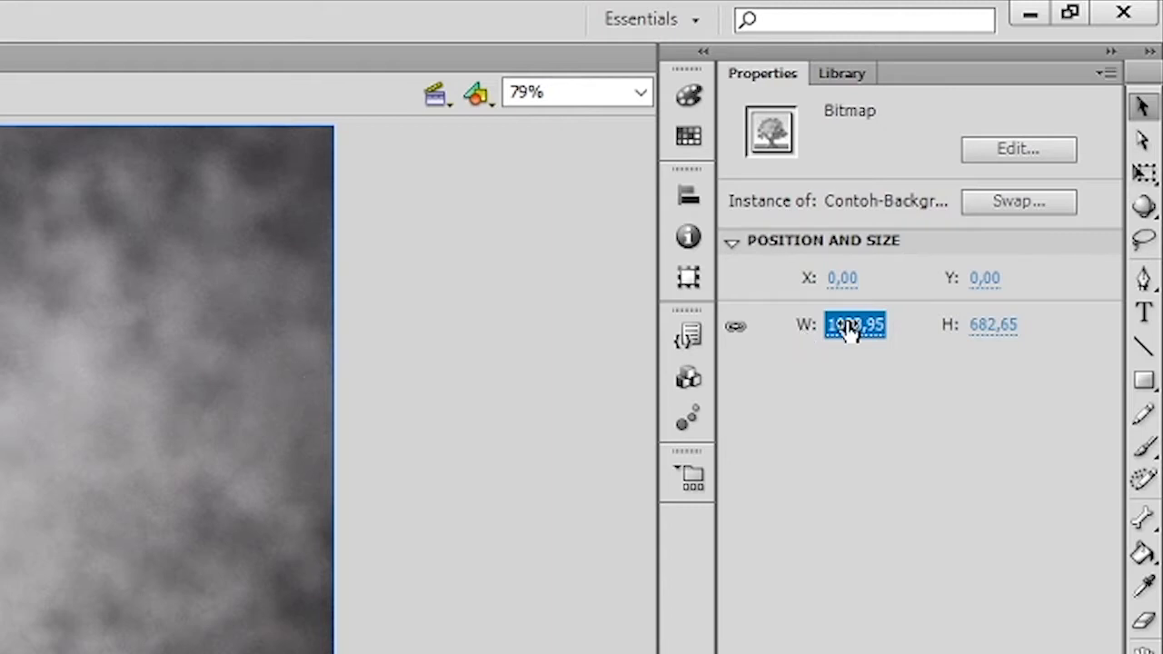
Unlink the background bitmap's proportions and set its width to 1024 and height to 768.
{"action": "left_click", "coordinate": [737, 329]}
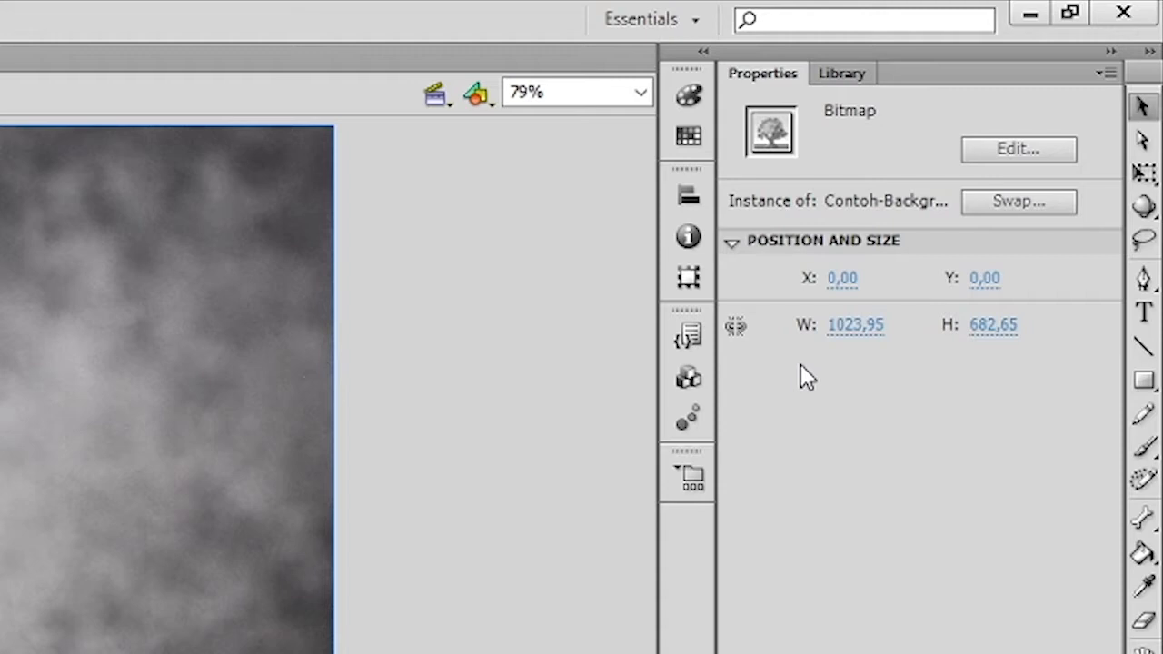
{"action": "left_click", "coordinate": [860, 335]}
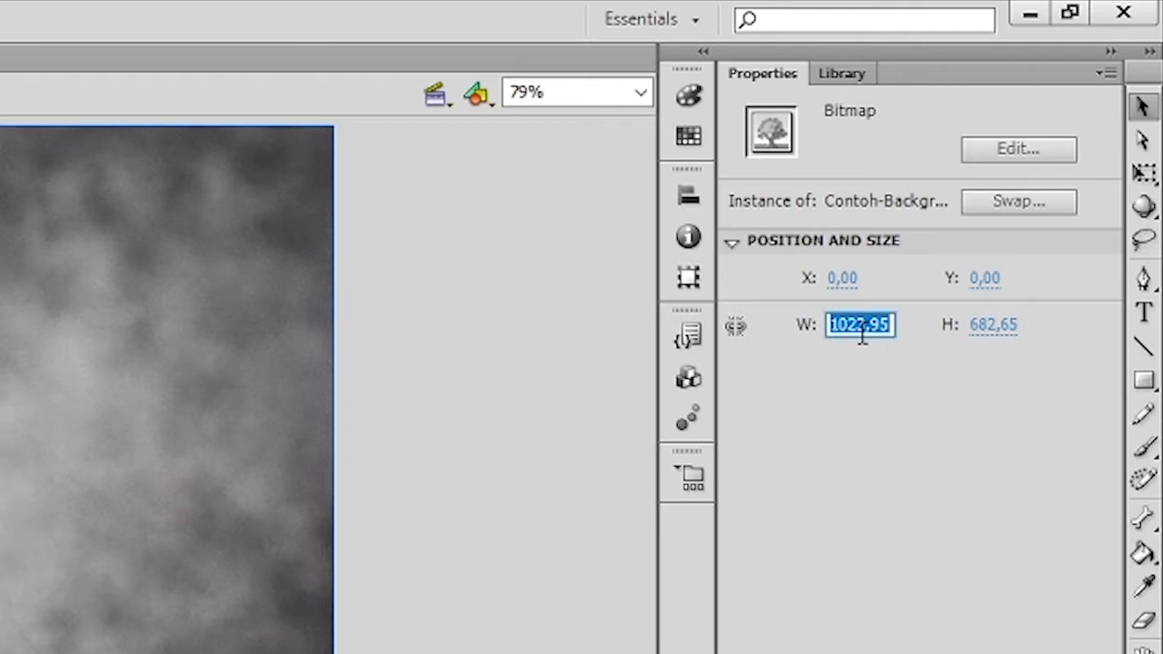
{"action": "type", "text": "1024"}
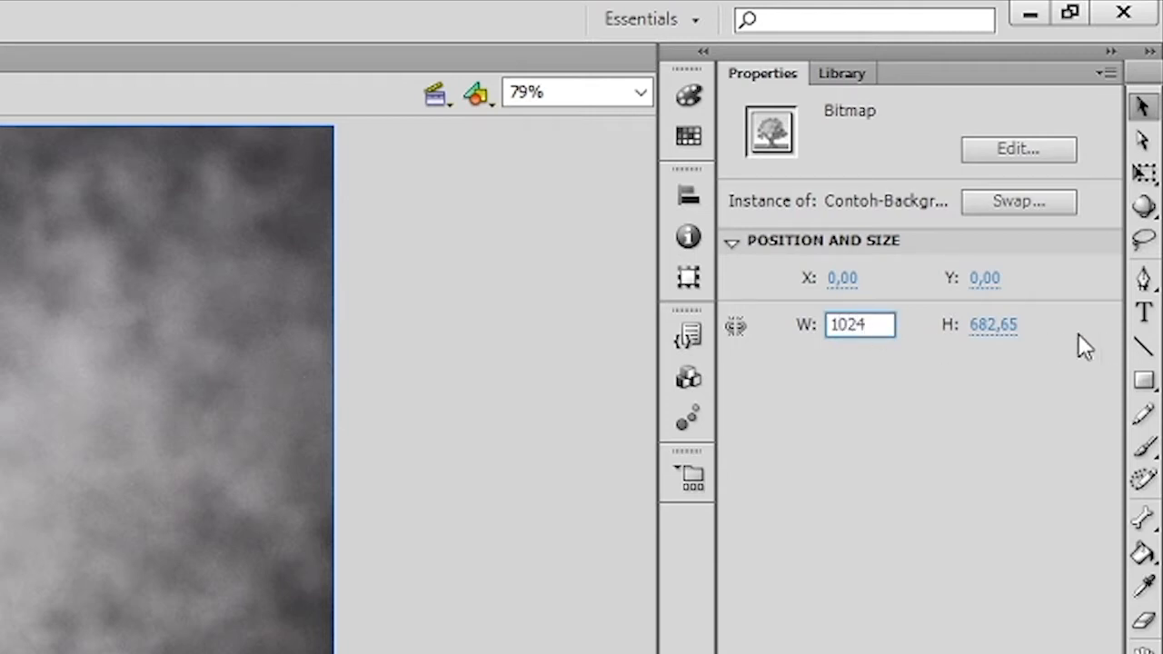
{"action": "left_click", "coordinate": [1012, 342]}
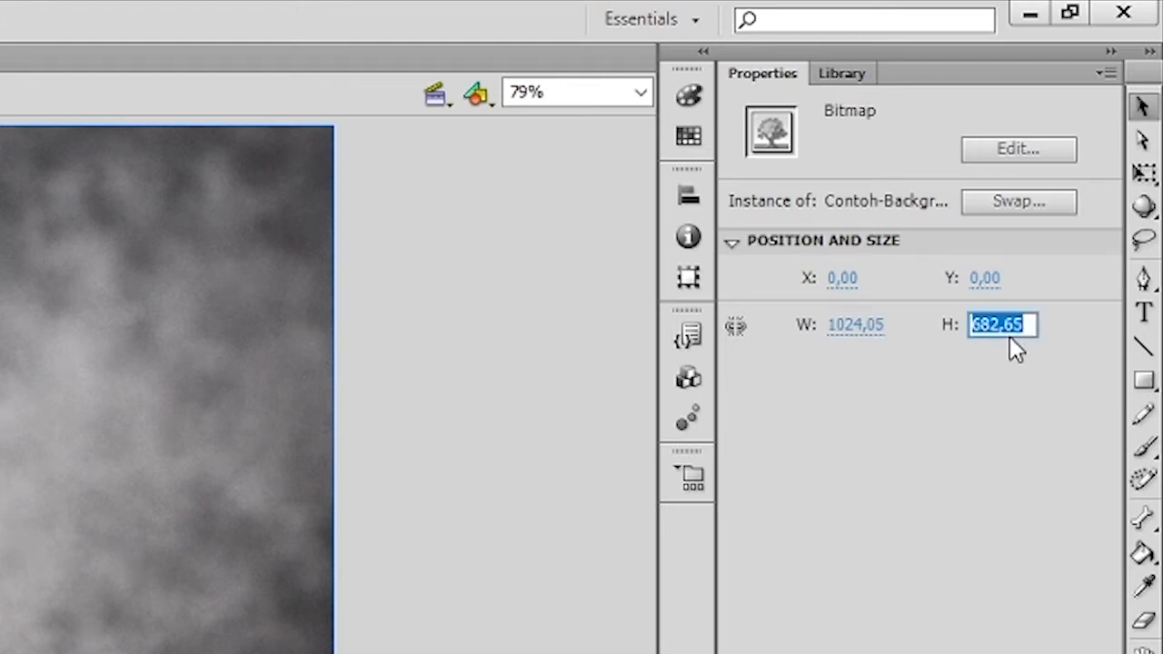
{"action": "type", "text": "768"}
{"action": "key", "text": "Return"}
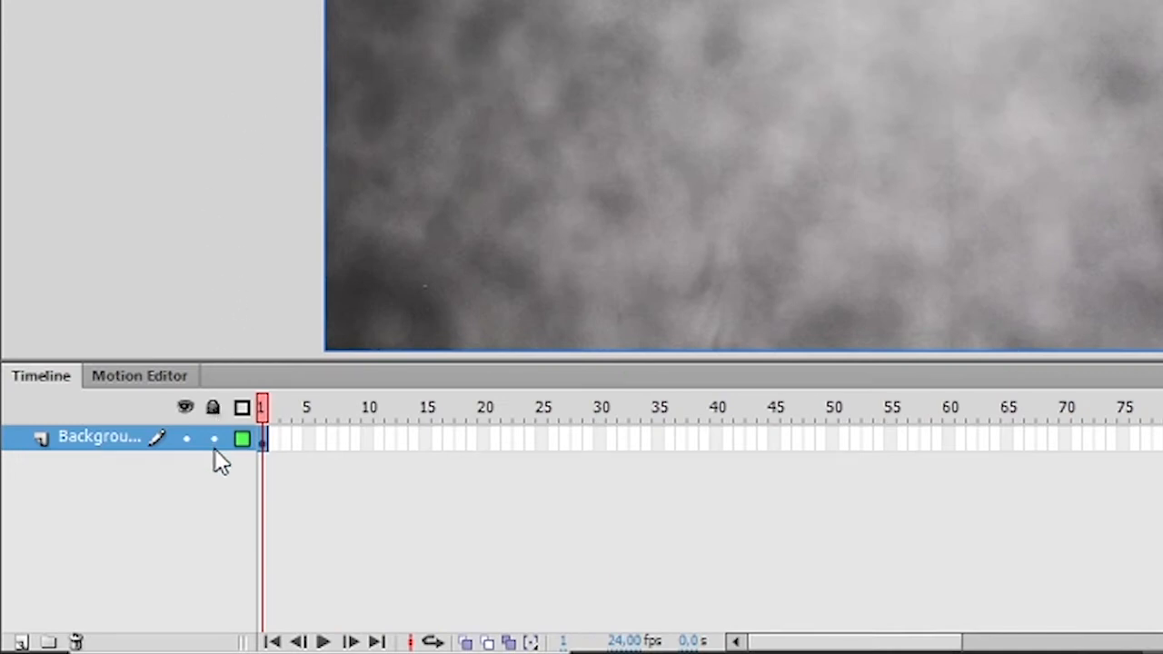
Lock the Background layer and add a new layer named Header above it.
{"action": "left_click", "coordinate": [214, 441]}
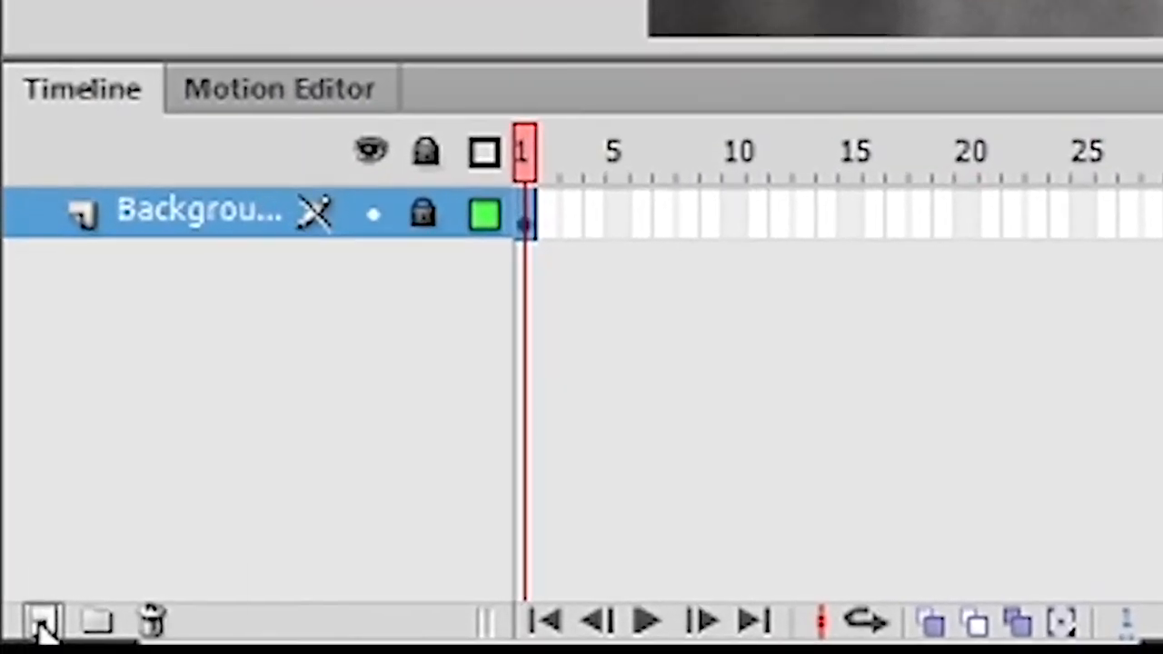
{"action": "left_click", "coordinate": [41, 623]}
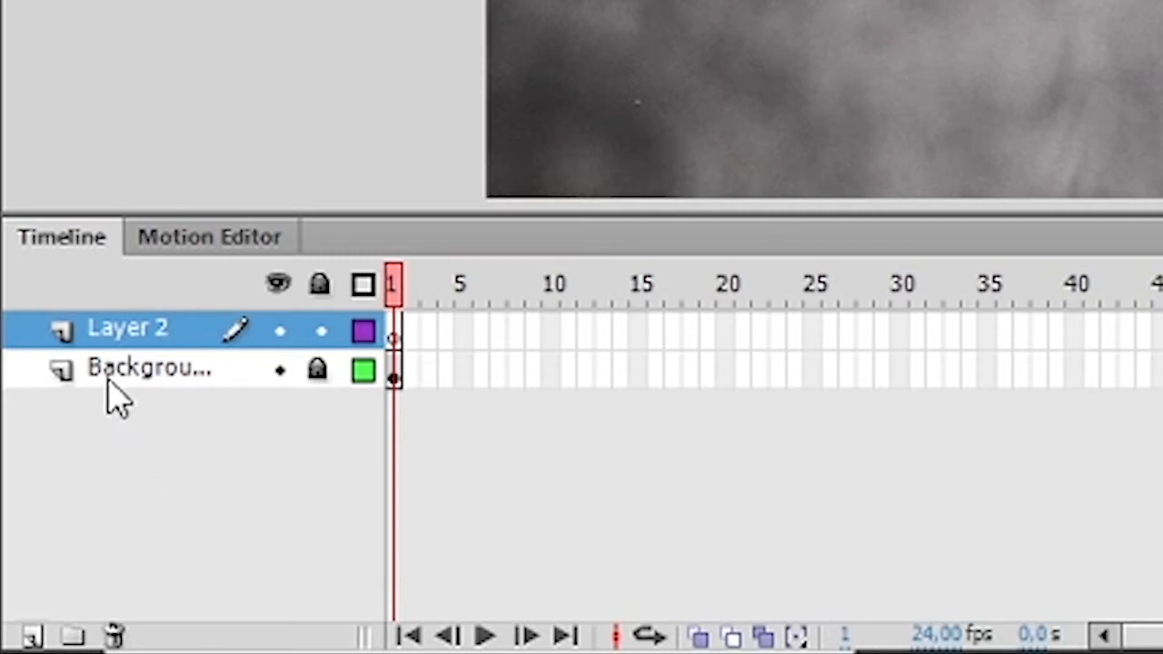
{"action": "double_click", "coordinate": [128, 331]}
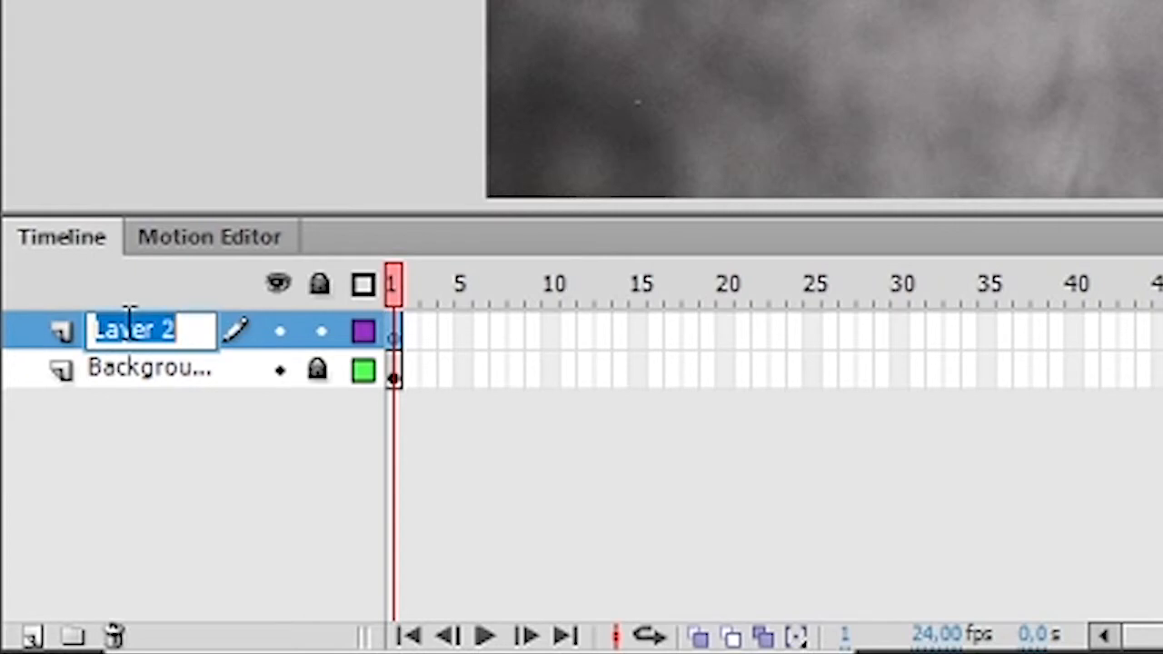
{"action": "type", "text": "Header"}
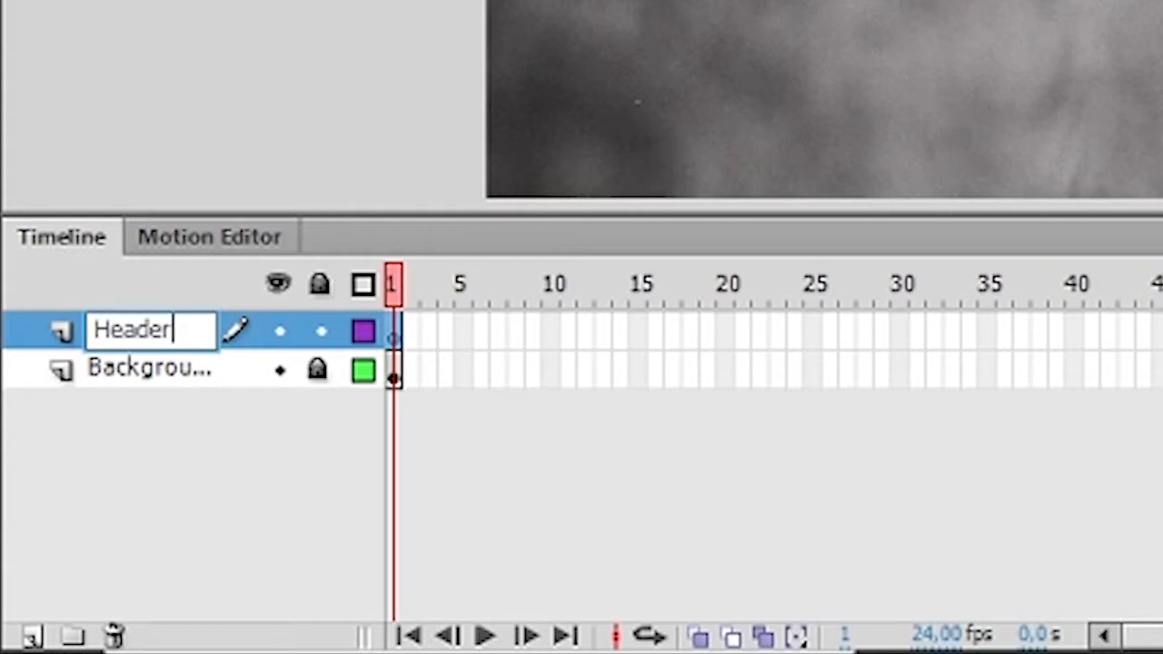
{"action": "key", "text": "Return"}
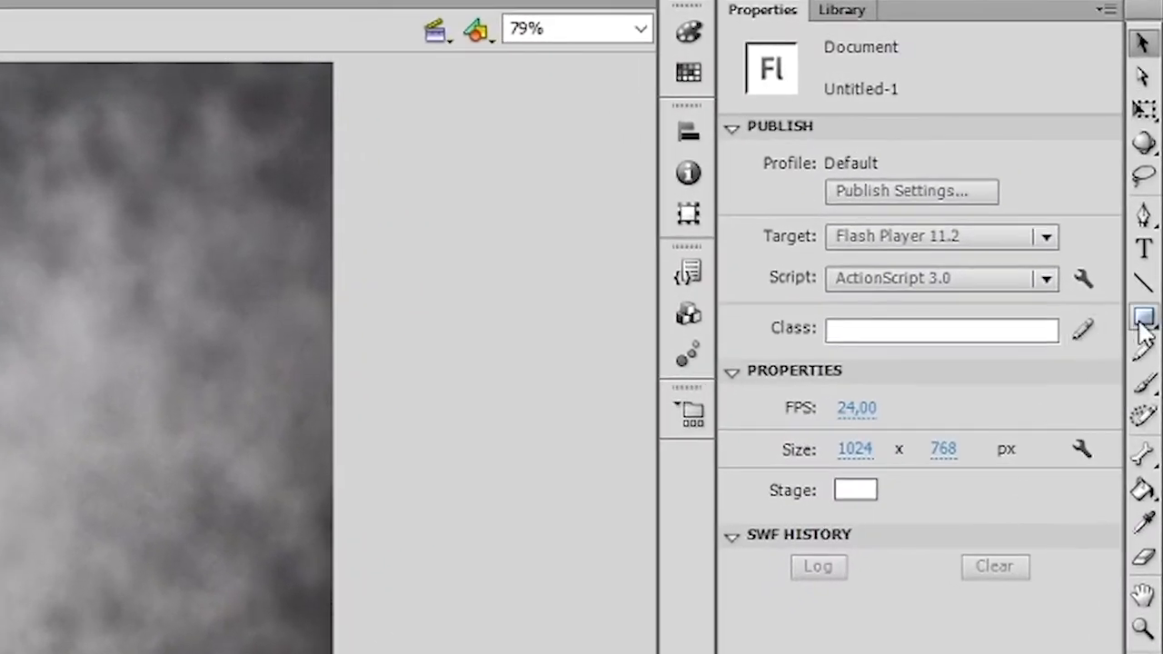
Draw a dark blue rectangle with a black outline across the full width of the stage's upper edge on the Header layer.
{"action": "left_click", "coordinate": [1143, 318]}
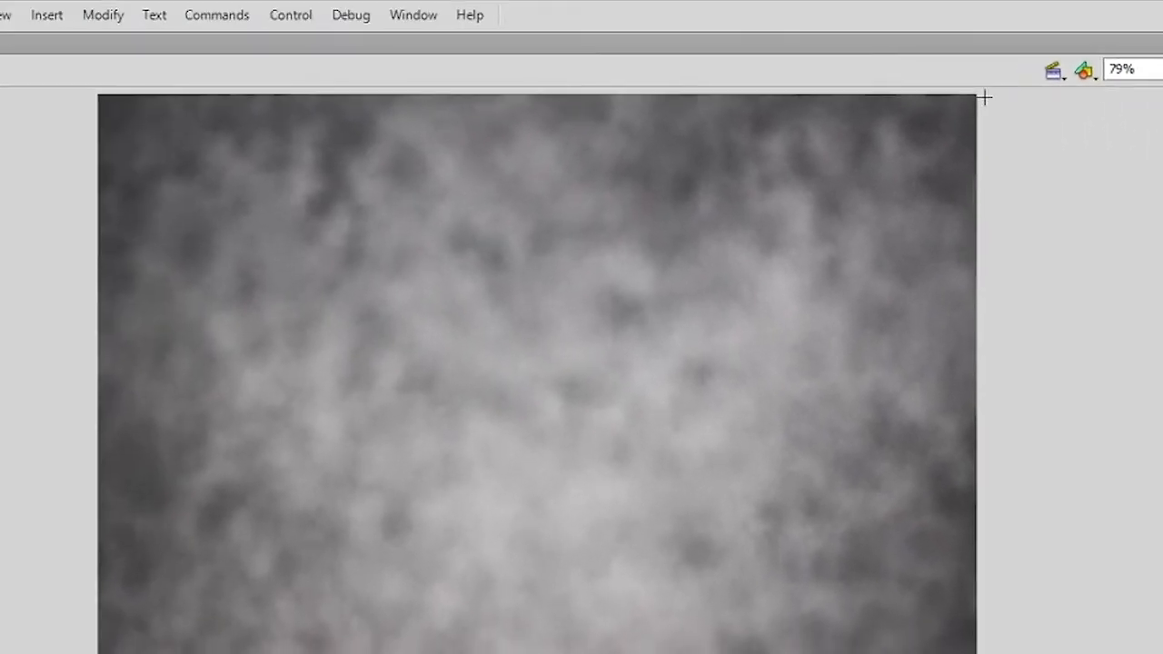
{"action": "left_click_drag", "start_coordinate": [981, 93], "coordinate": [96, 189]}
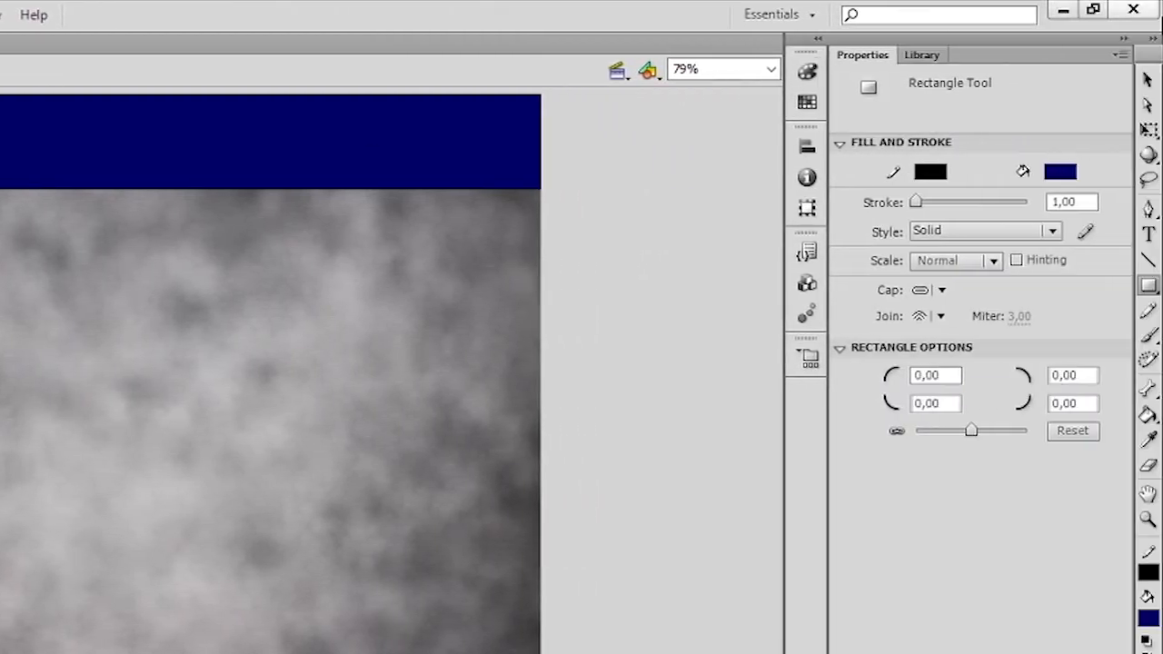
{"action": "left_click", "coordinate": [1147, 83]}
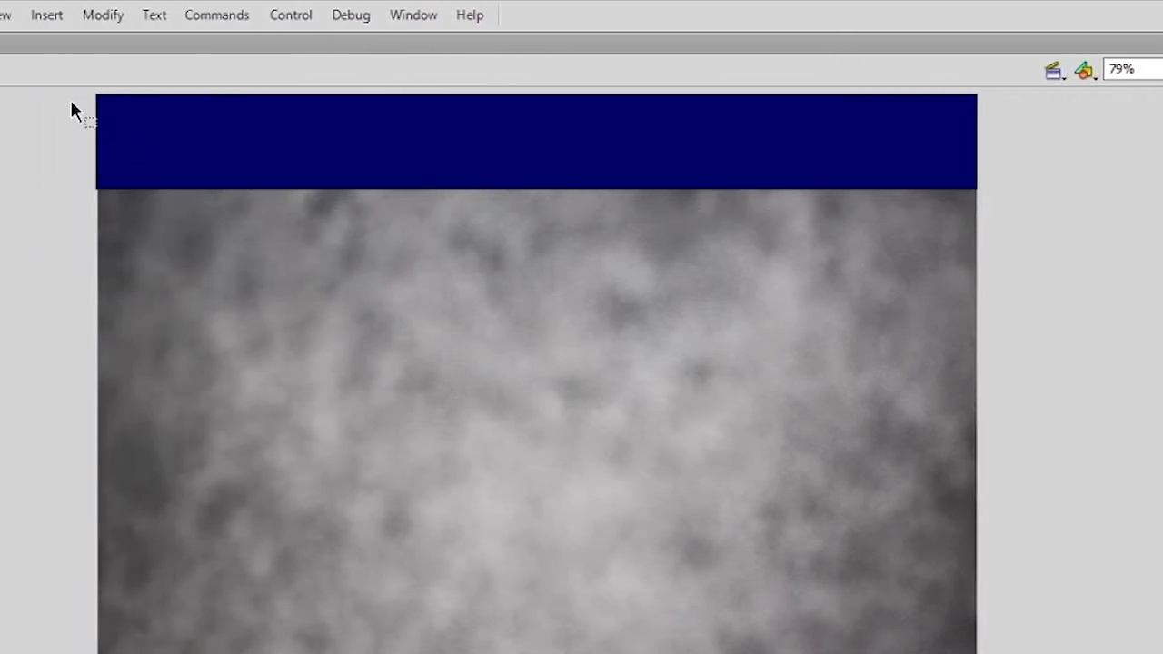
Change the header rectangle's fill from dark blue to the brighter blue #0033CC.
{"action": "left_click_drag", "start_coordinate": [73, 111], "coordinate": [62, 84]}
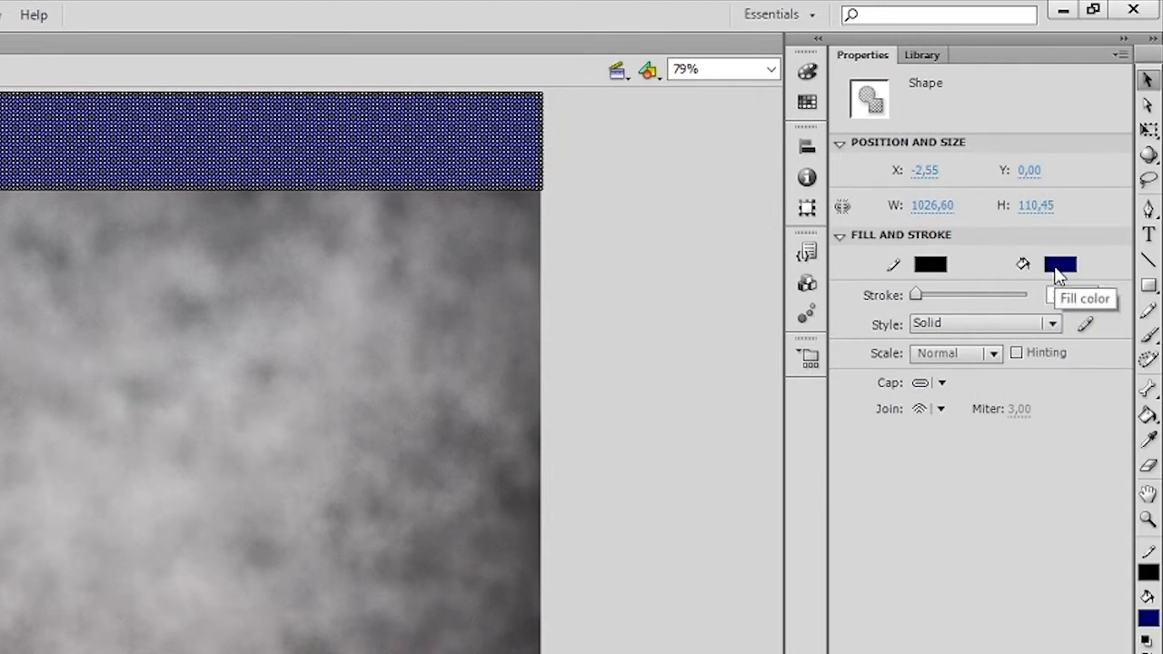
{"action": "left_click", "coordinate": [1060, 265]}
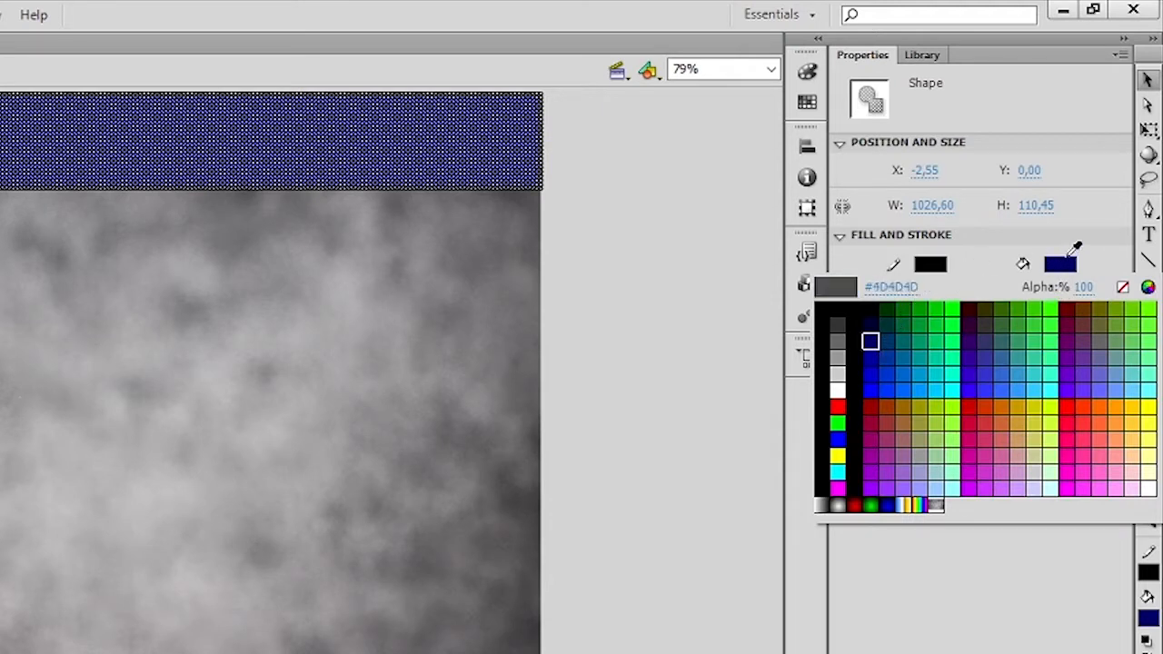
{"action": "left_click", "coordinate": [898, 365]}
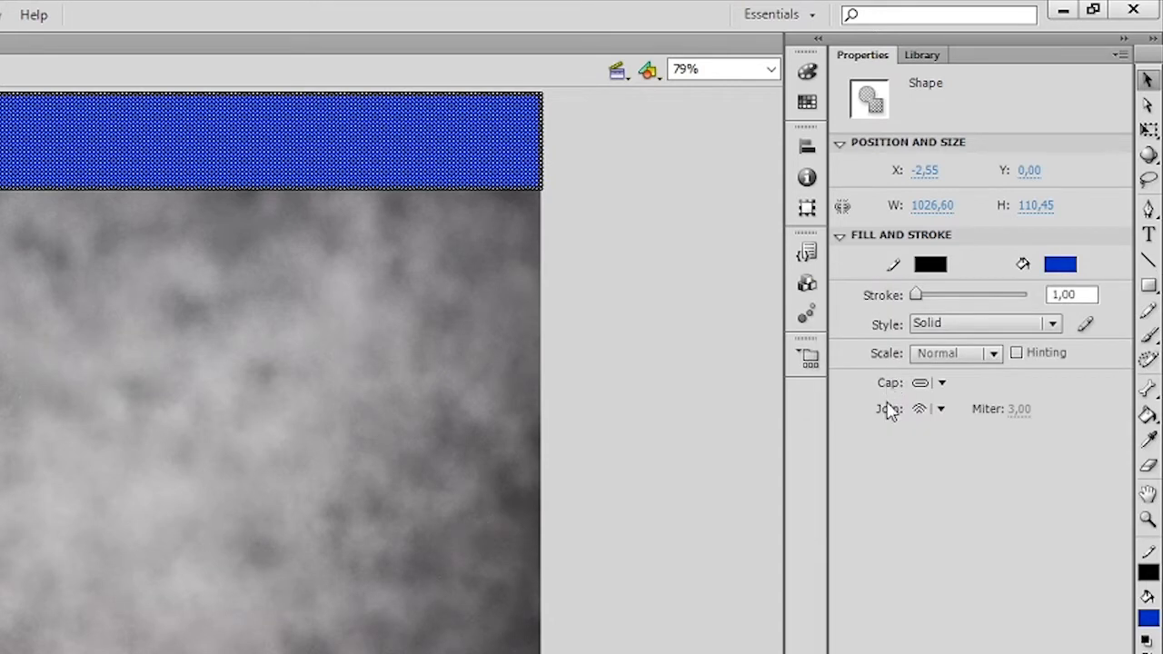
Set the header rectangle's width to 1024 and its height to 125.
{"action": "left_click", "coordinate": [930, 210]}
{"action": "type", "text": "1024"}
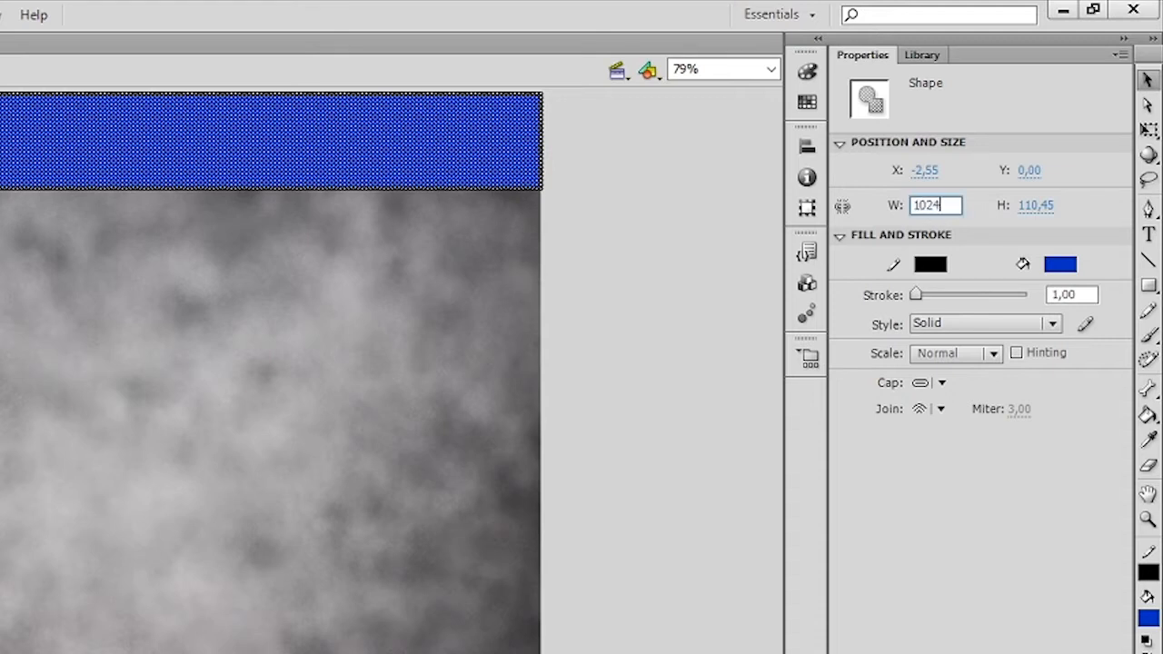
{"action": "key", "text": "Return"}
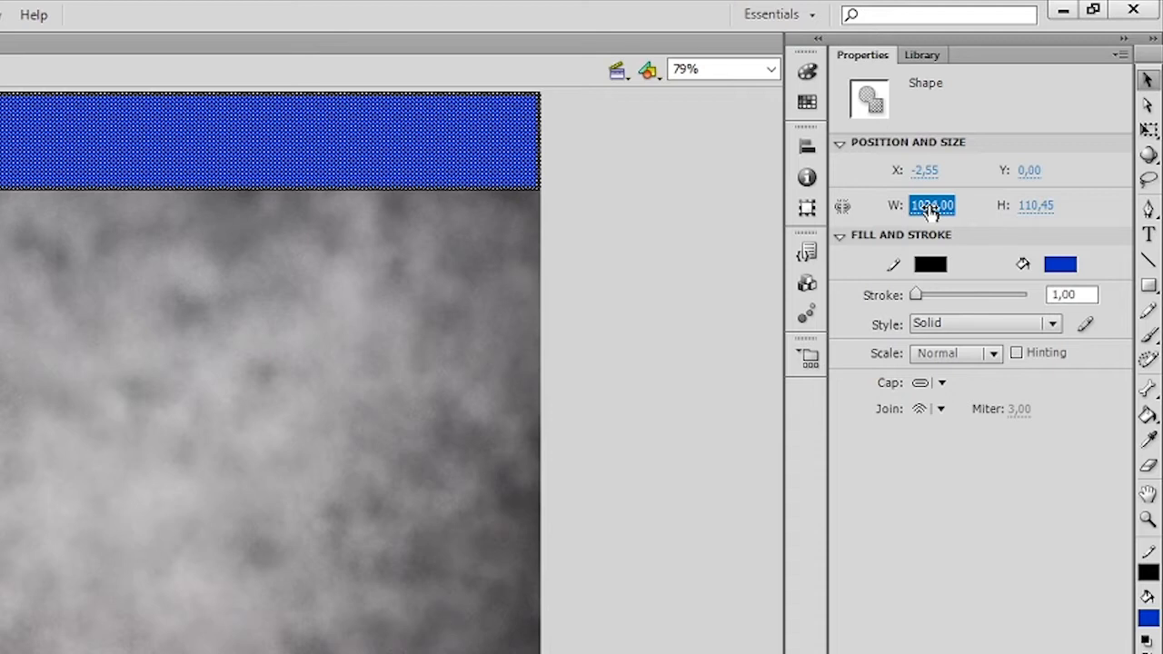
{"action": "left_click", "coordinate": [1043, 208]}
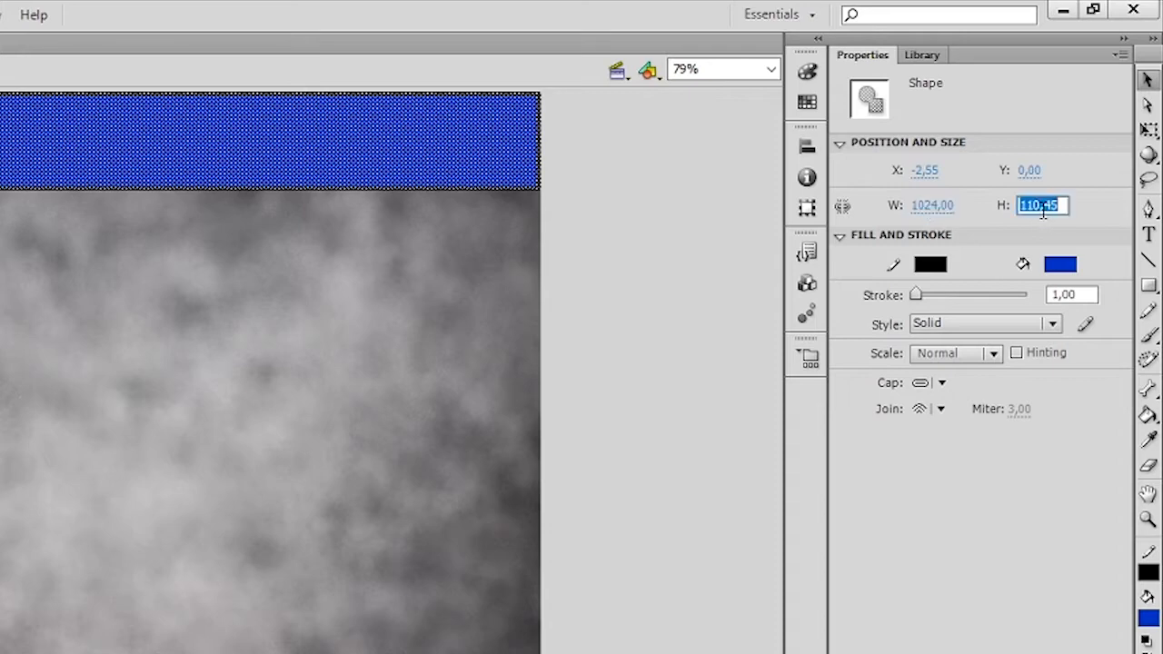
{"action": "type", "text": "125"}
{"action": "key", "text": "Return"}
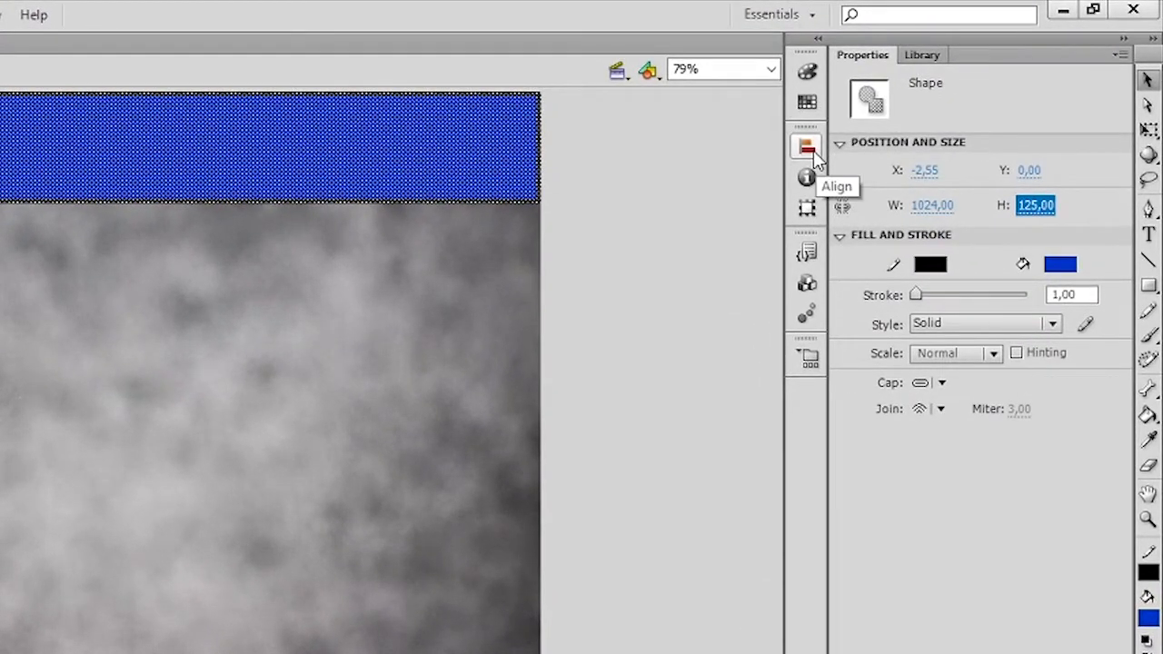
Align the header rectangle's horizontal centre to the stage.
{"action": "left_click", "coordinate": [815, 155]}
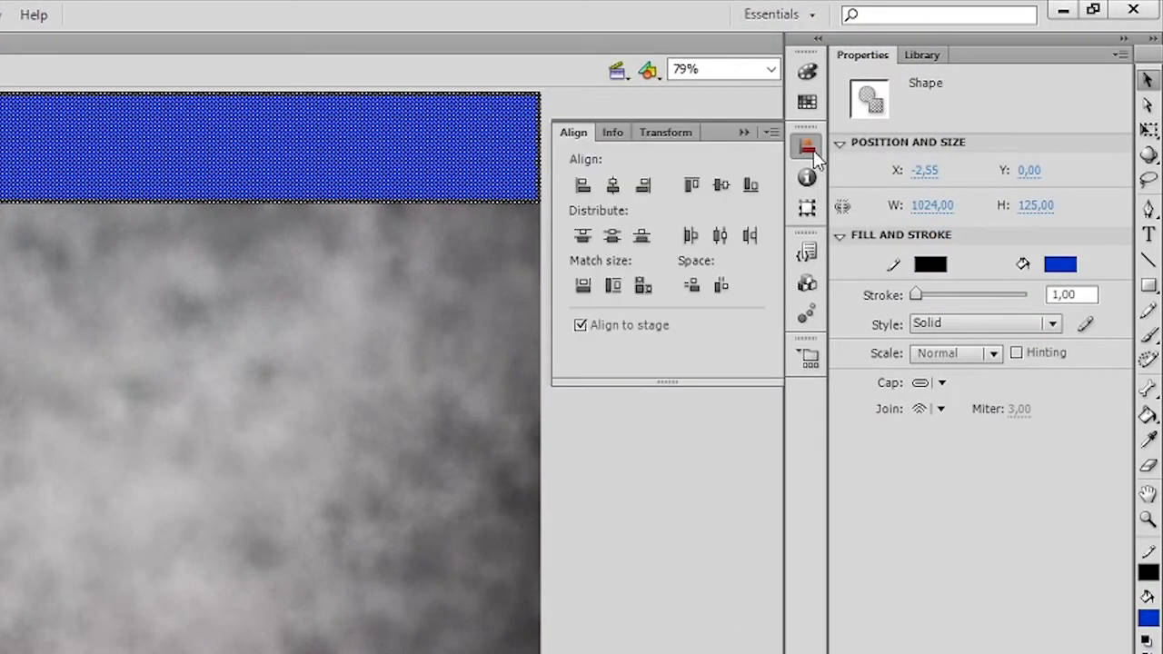
{"action": "left_click", "coordinate": [815, 154]}
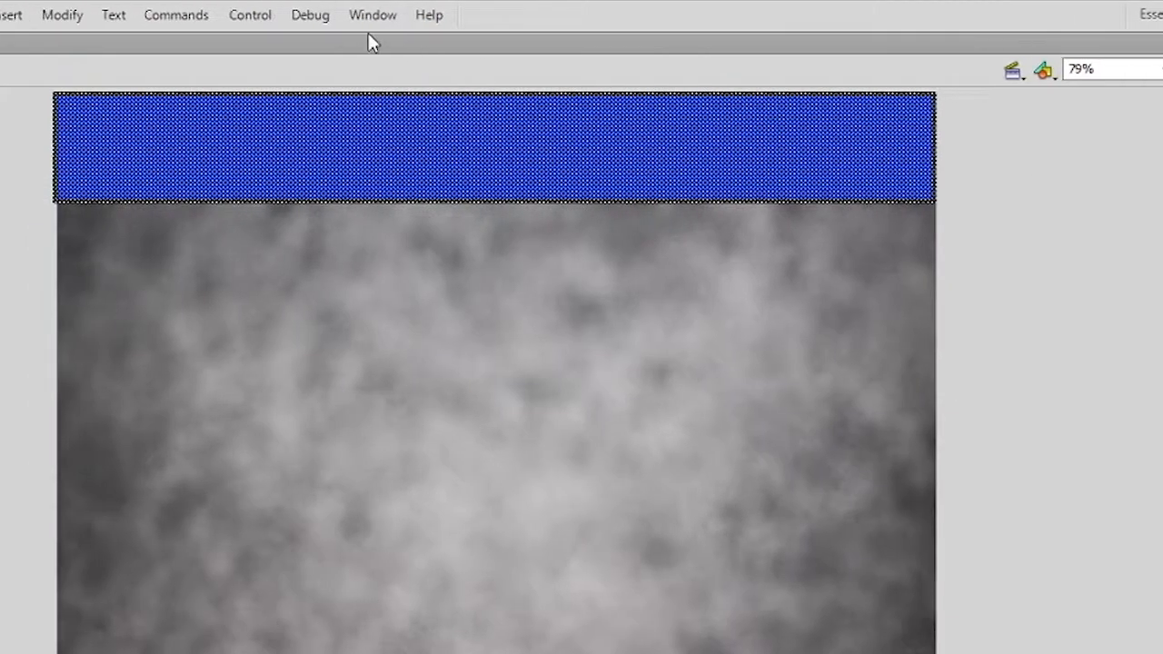
{"action": "left_click", "coordinate": [93, 13]}
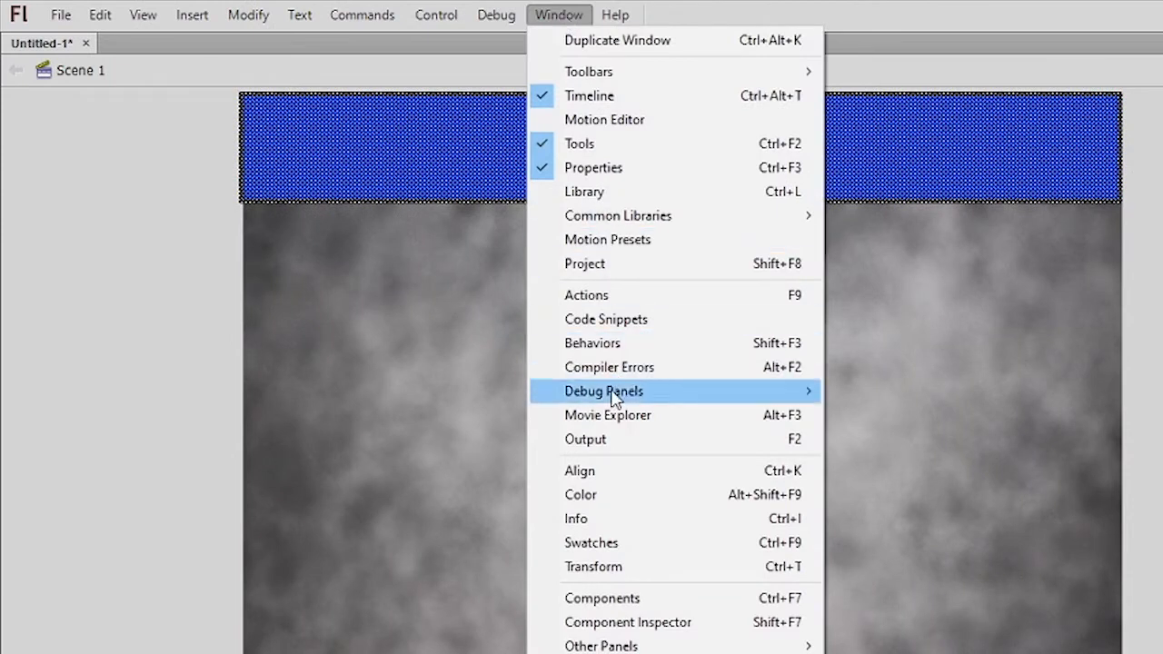
{"action": "left_click", "coordinate": [636, 470]}
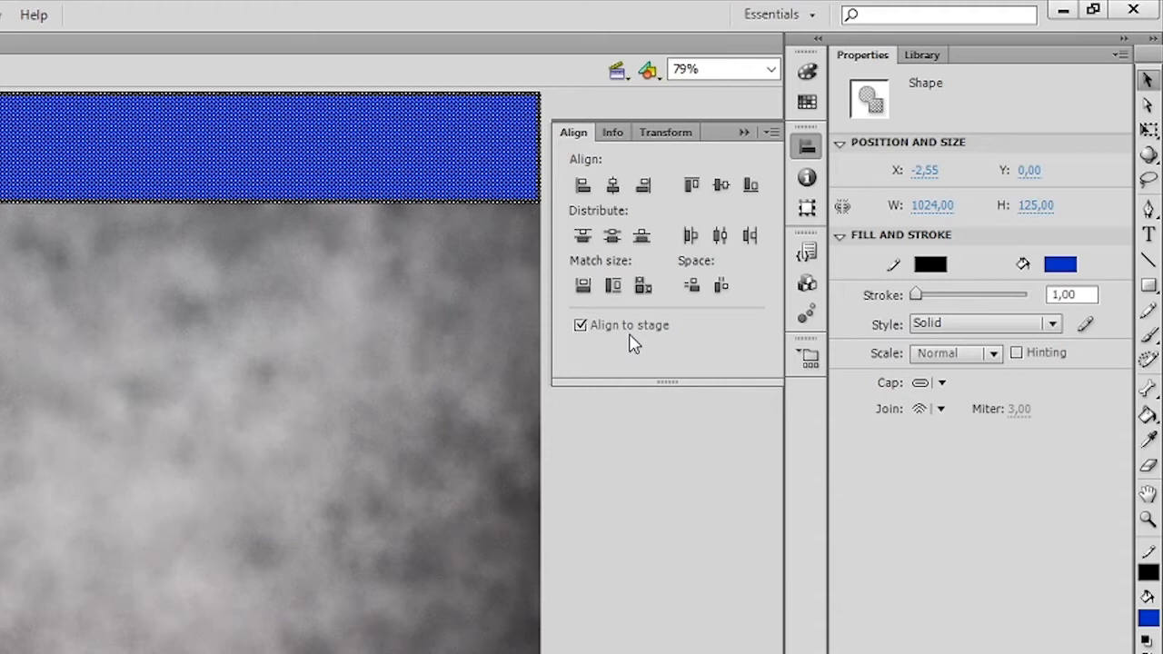
{"action": "left_click", "coordinate": [613, 185]}
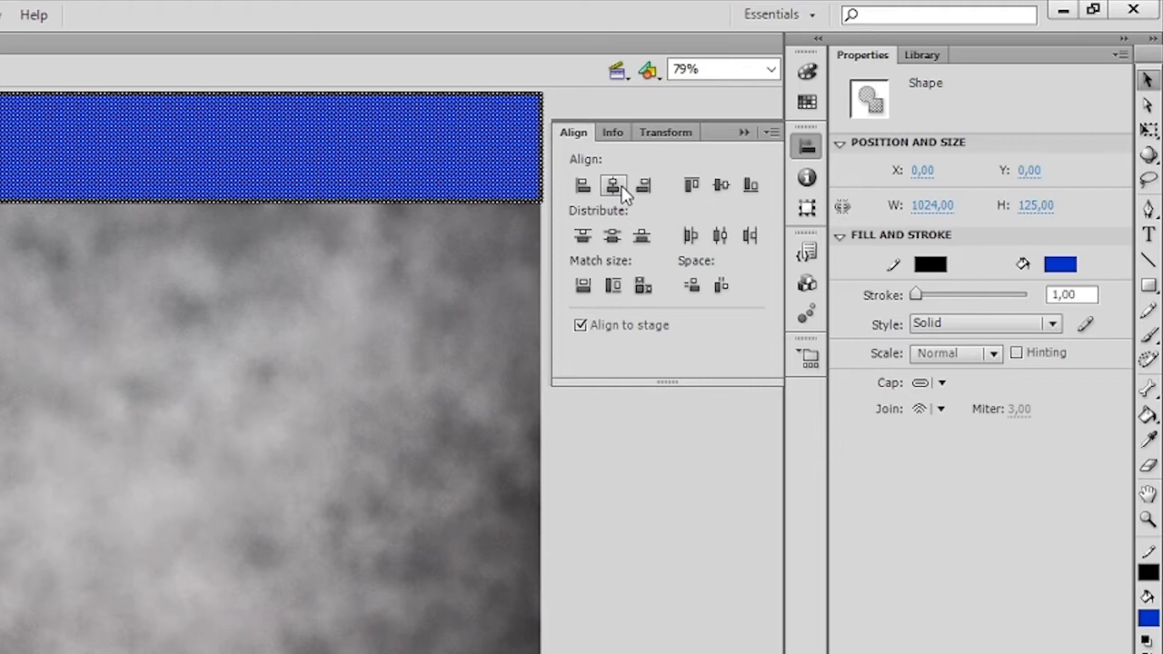
Add the static text "Media Pembelajaran Interaktif" inside the header bar with the Text tool.
{"action": "left_click", "coordinate": [1144, 247]}
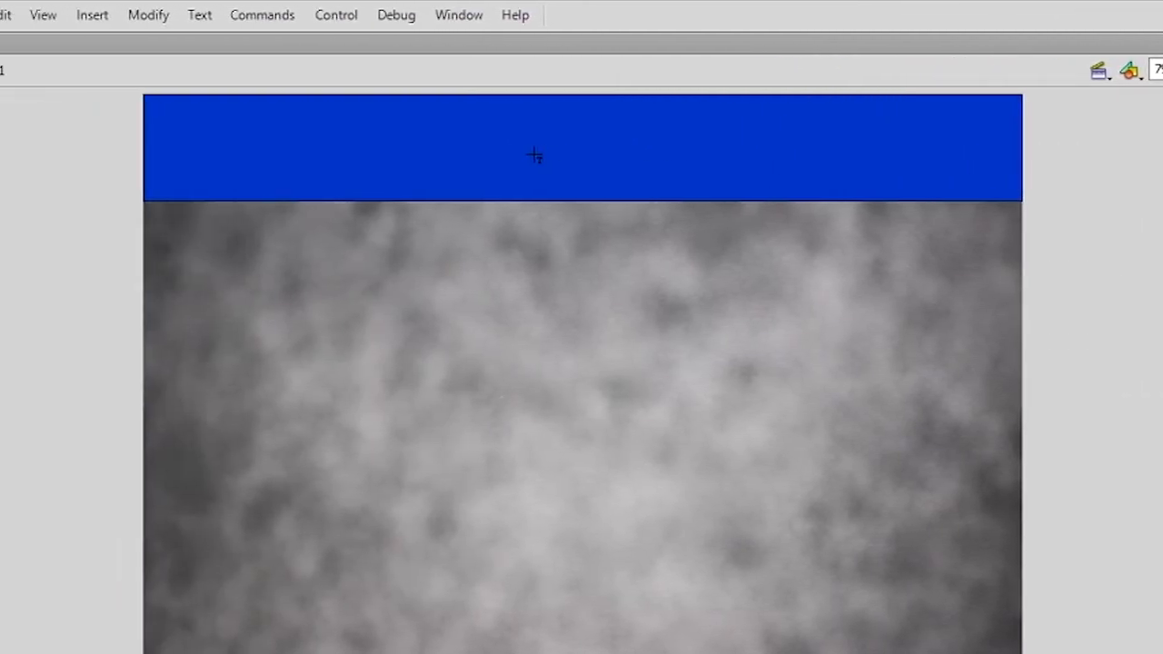
{"action": "left_click", "coordinate": [535, 152]}
{"action": "type", "text": "Media Pembel"}
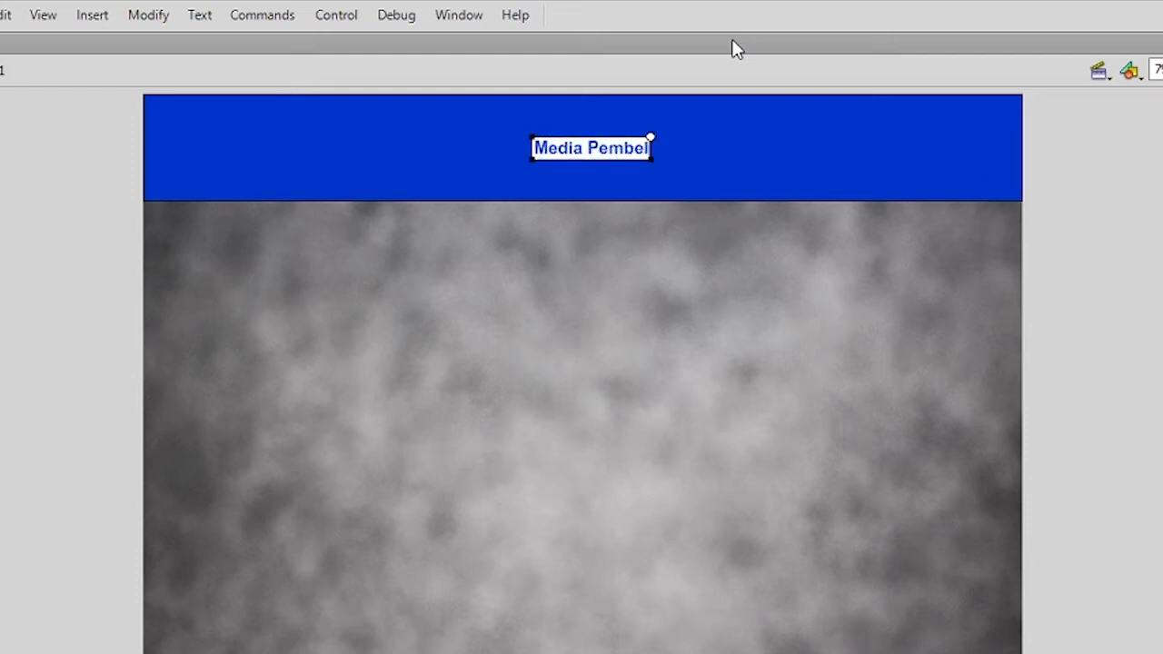
{"action": "type", "text": "ajaran Interaktif"}
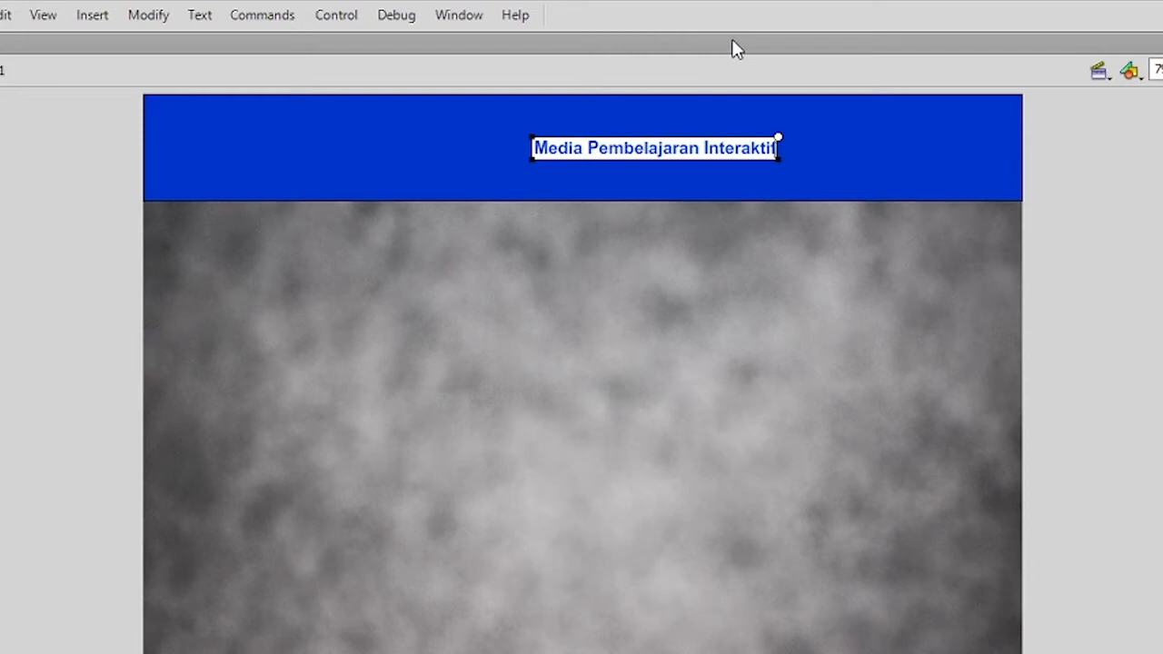
{"action": "key", "text": "ctrl+a"}
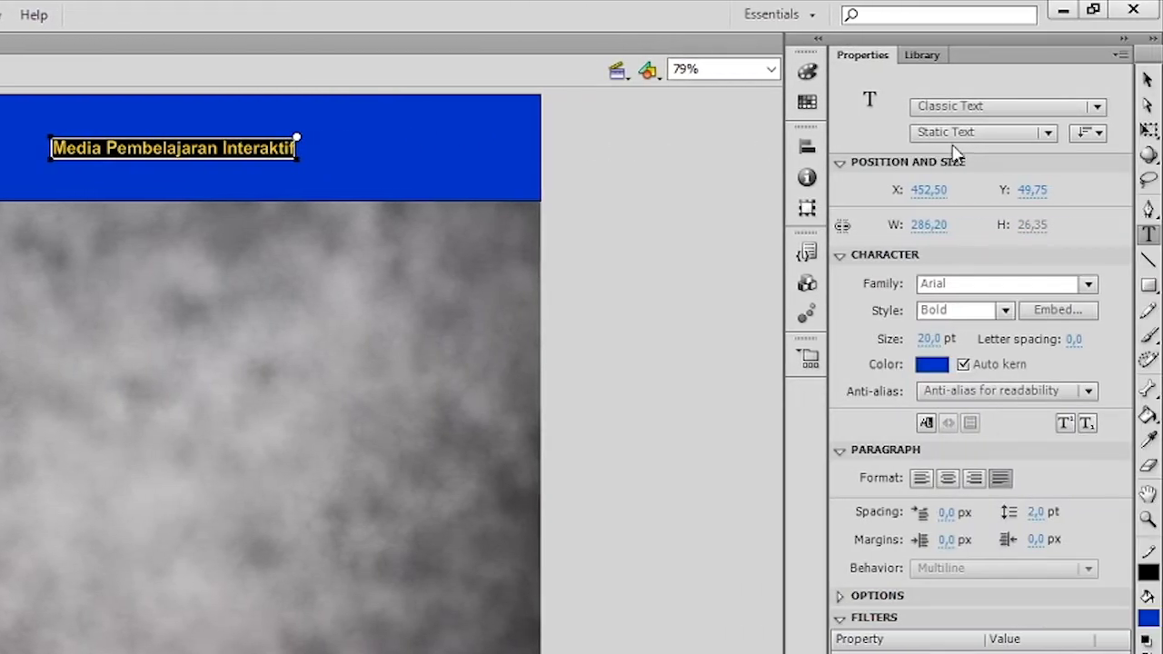
{"action": "left_click", "coordinate": [1147, 80]}
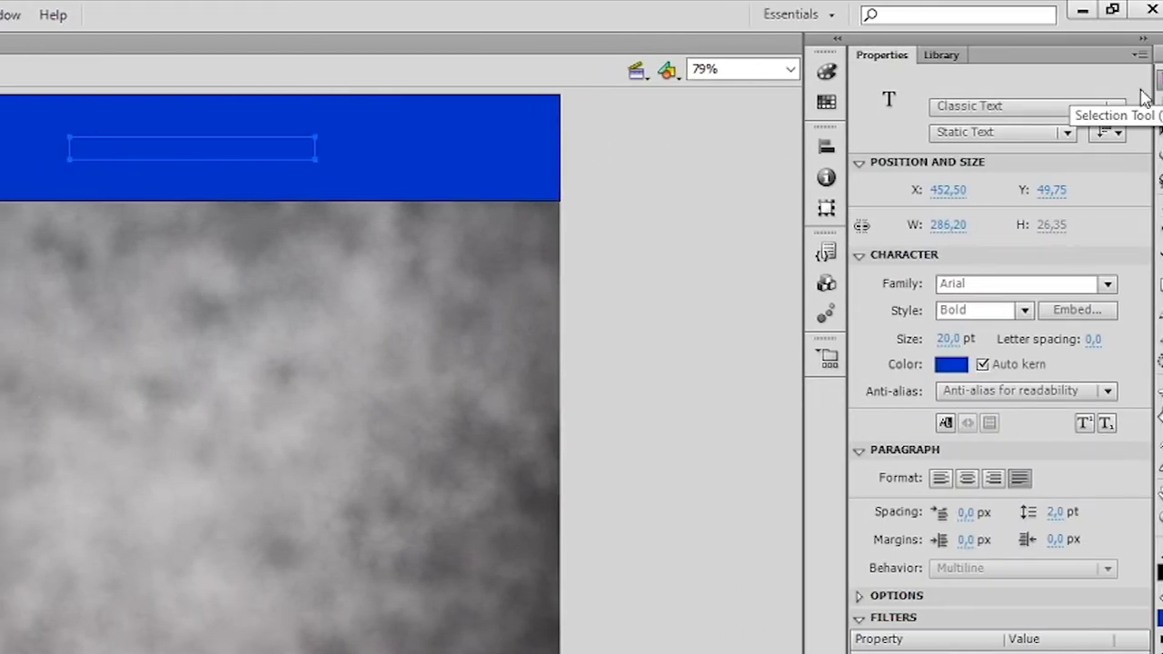
Make the header title text white and set its size to 50 pt.
{"action": "left_click", "coordinate": [630, 129]}
{"action": "left_click", "coordinate": [696, 152]}
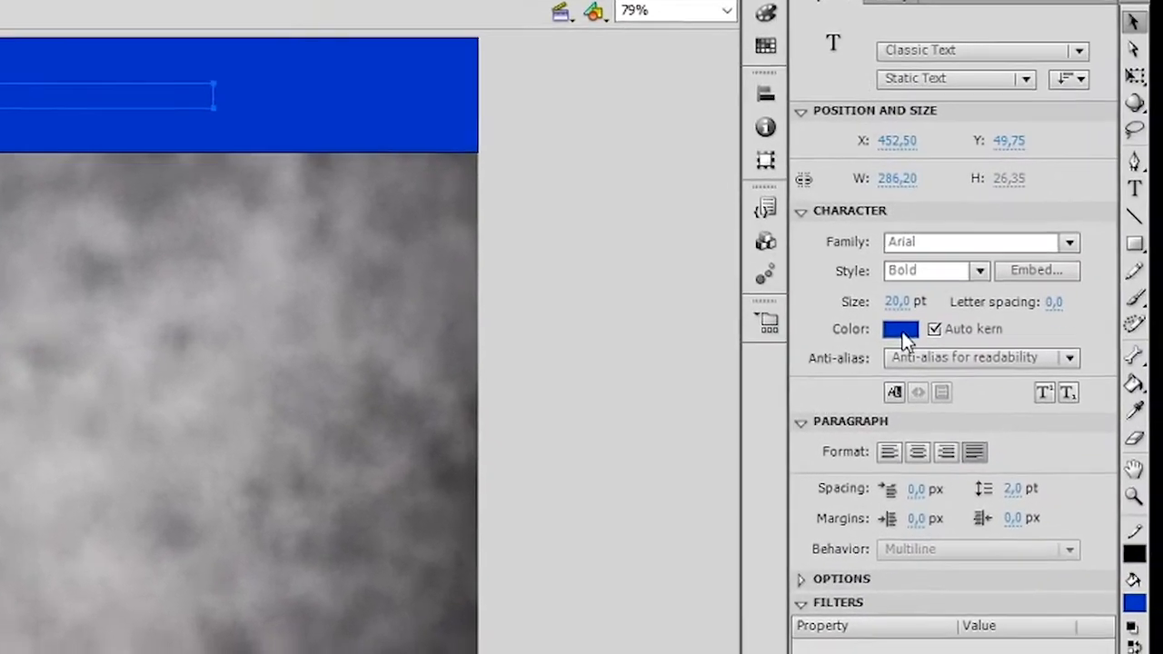
{"action": "left_click", "coordinate": [902, 335]}
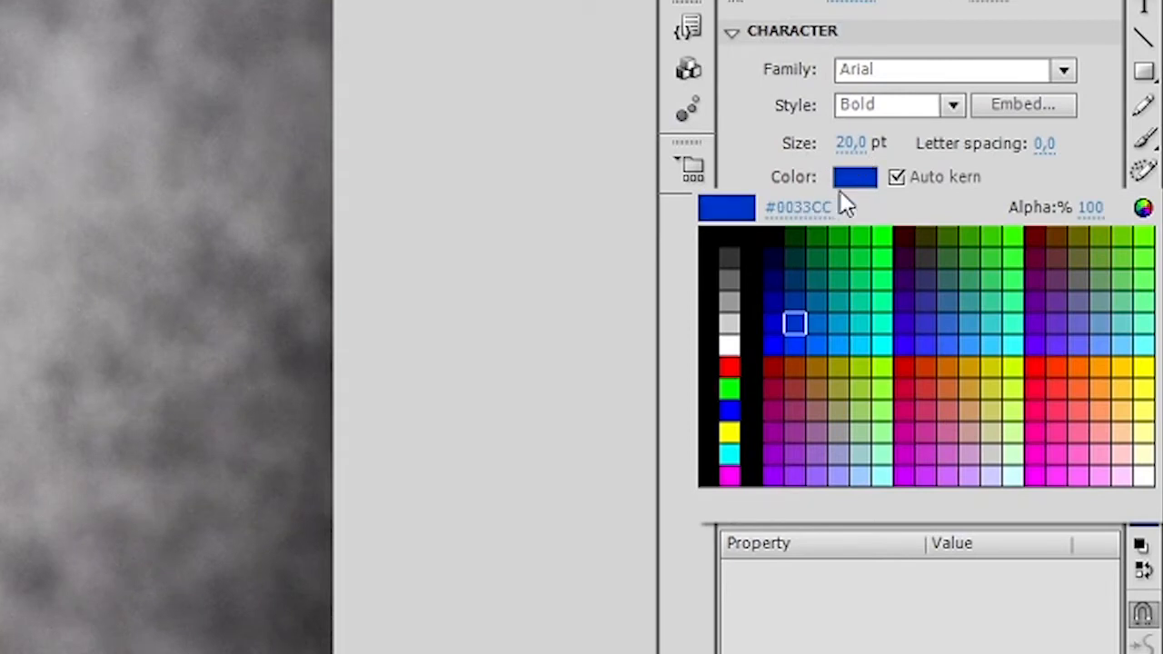
{"action": "left_click", "coordinate": [732, 344]}
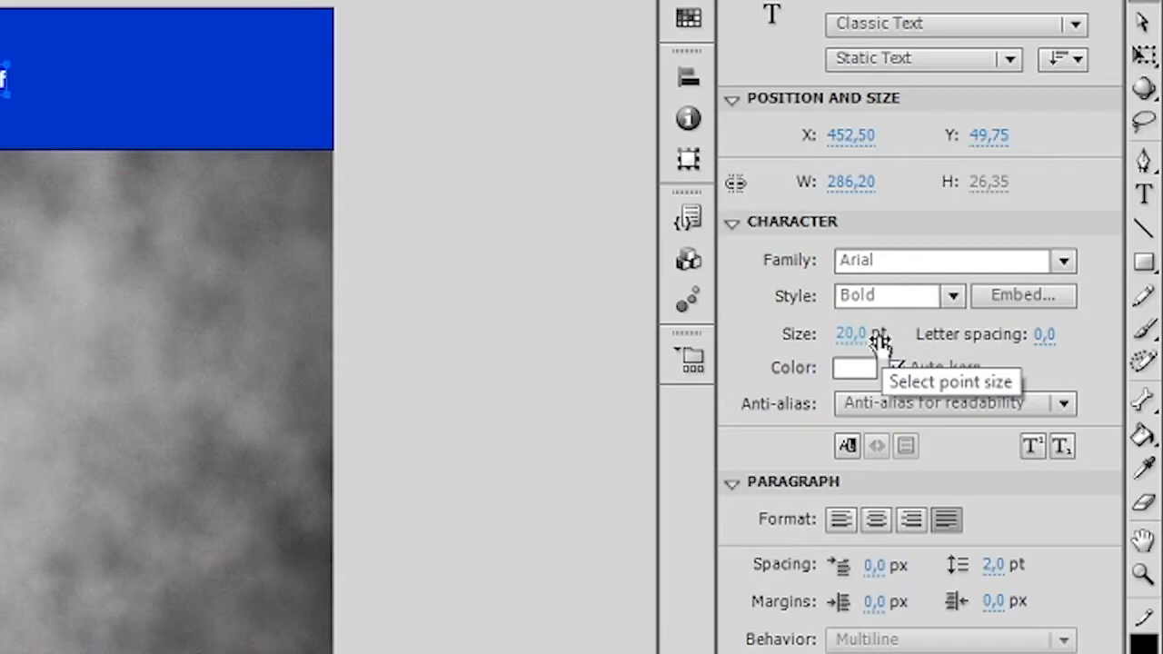
{"action": "left_click", "coordinate": [880, 341]}
{"action": "type", "text": "50"}
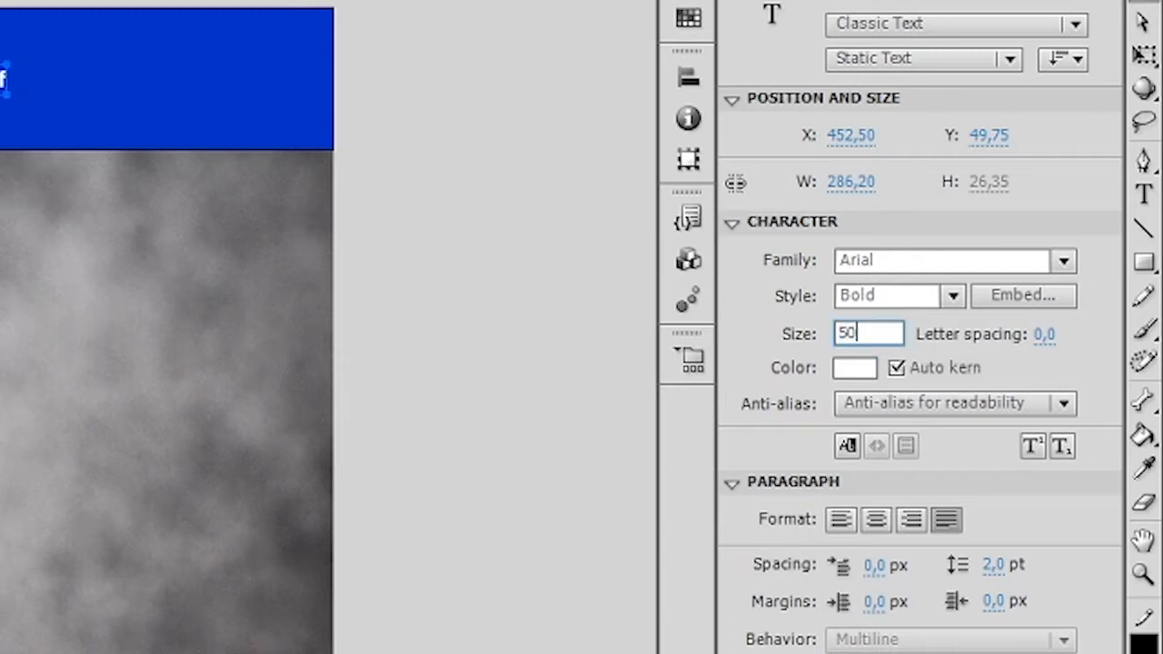
{"action": "key", "text": "Return"}
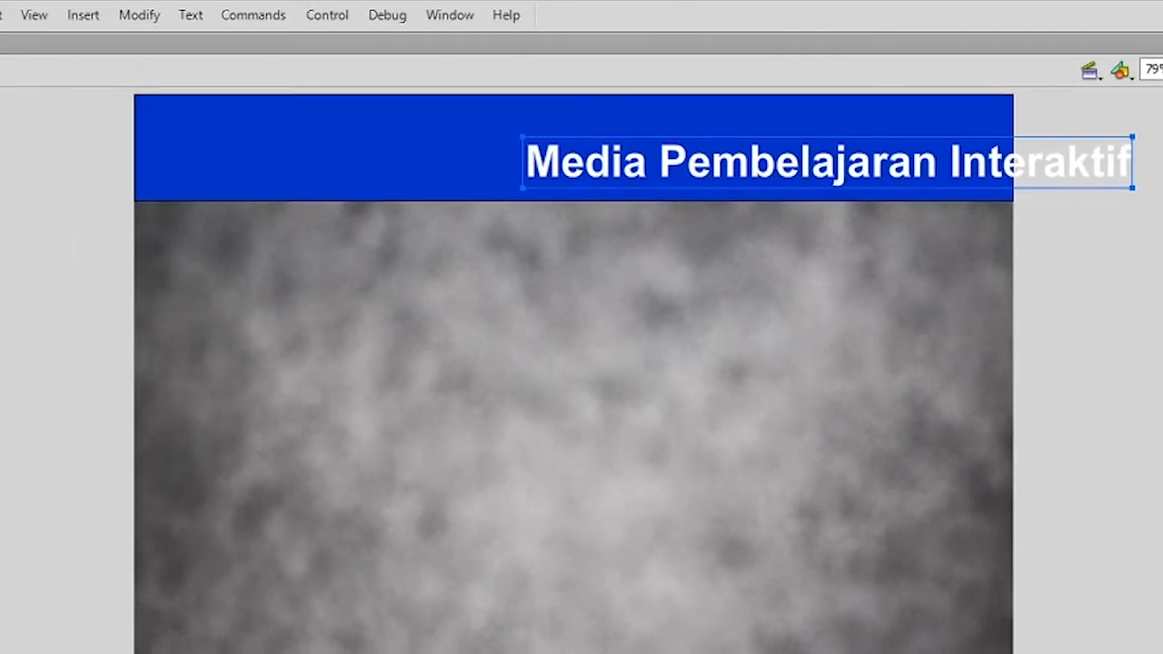
Centre the header bar and title horizontally on the stage, and centre them vertically to each other with Align to stage off.
{"action": "left_click_drag", "start_coordinate": [1159, 242], "coordinate": [105, 82]}
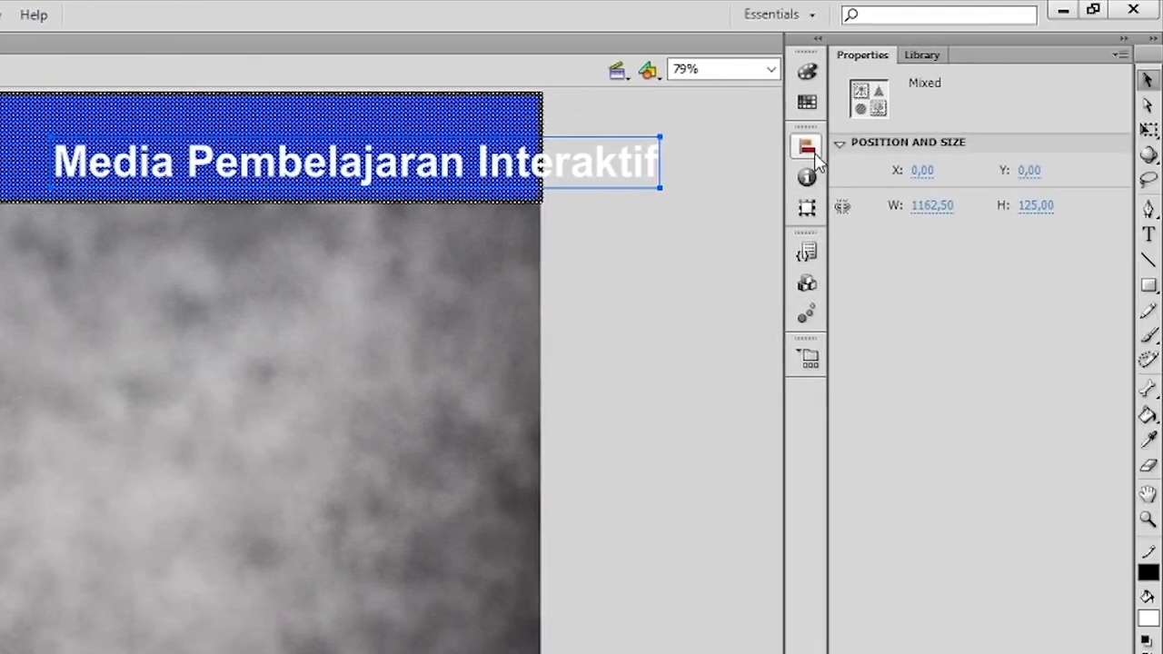
{"action": "left_click", "coordinate": [813, 150]}
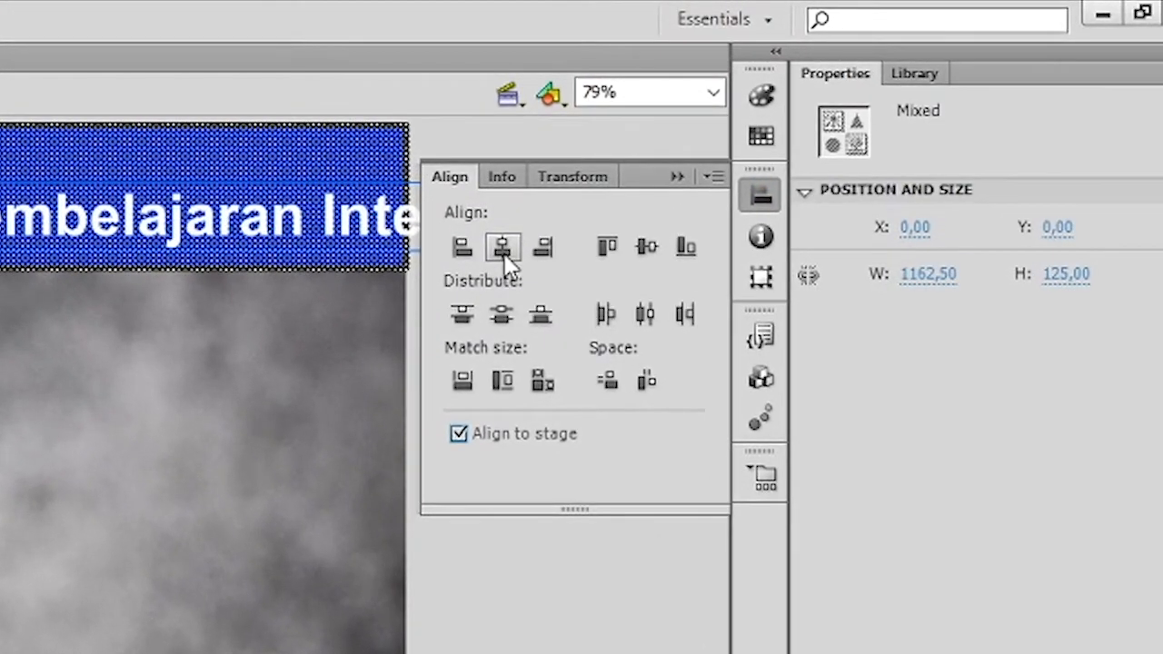
{"action": "left_click", "coordinate": [502, 247]}
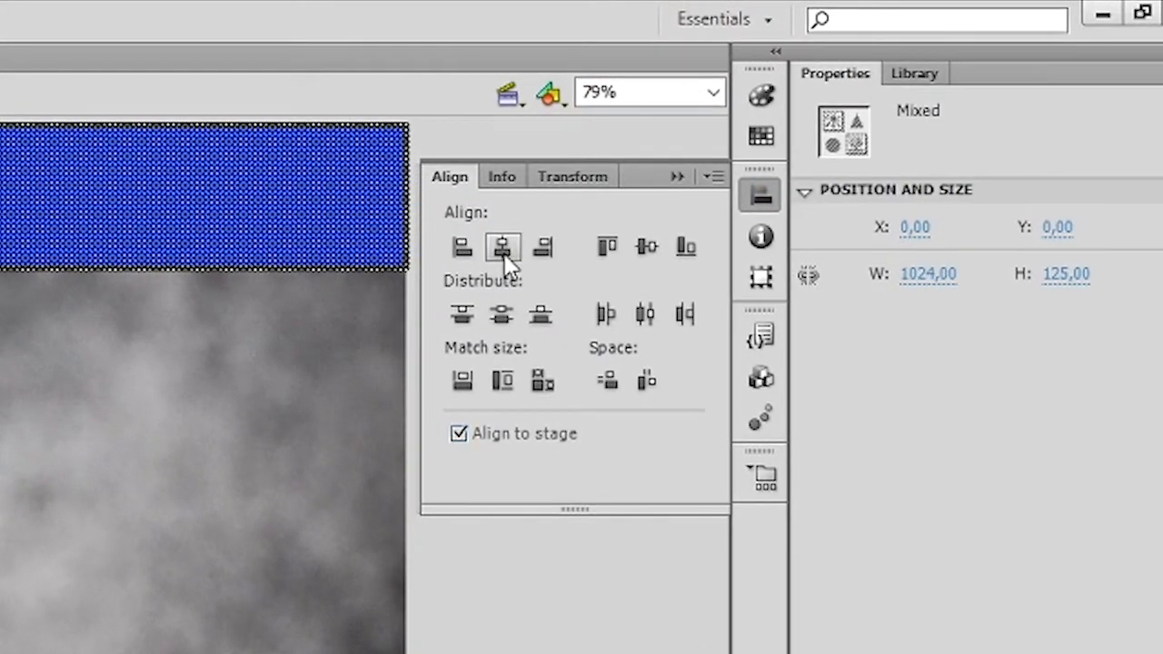
{"action": "left_click", "coordinate": [530, 433]}
{"action": "left_click", "coordinate": [647, 247]}
{"action": "left_click", "coordinate": [776, 211]}
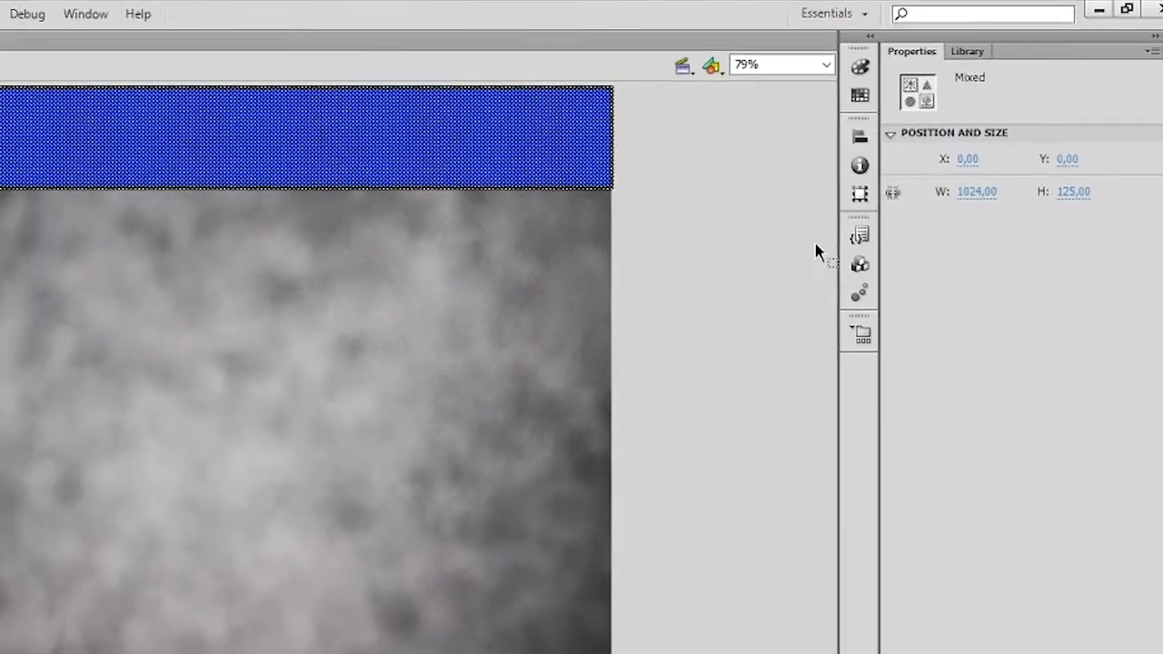
{"action": "left_click", "coordinate": [893, 177]}
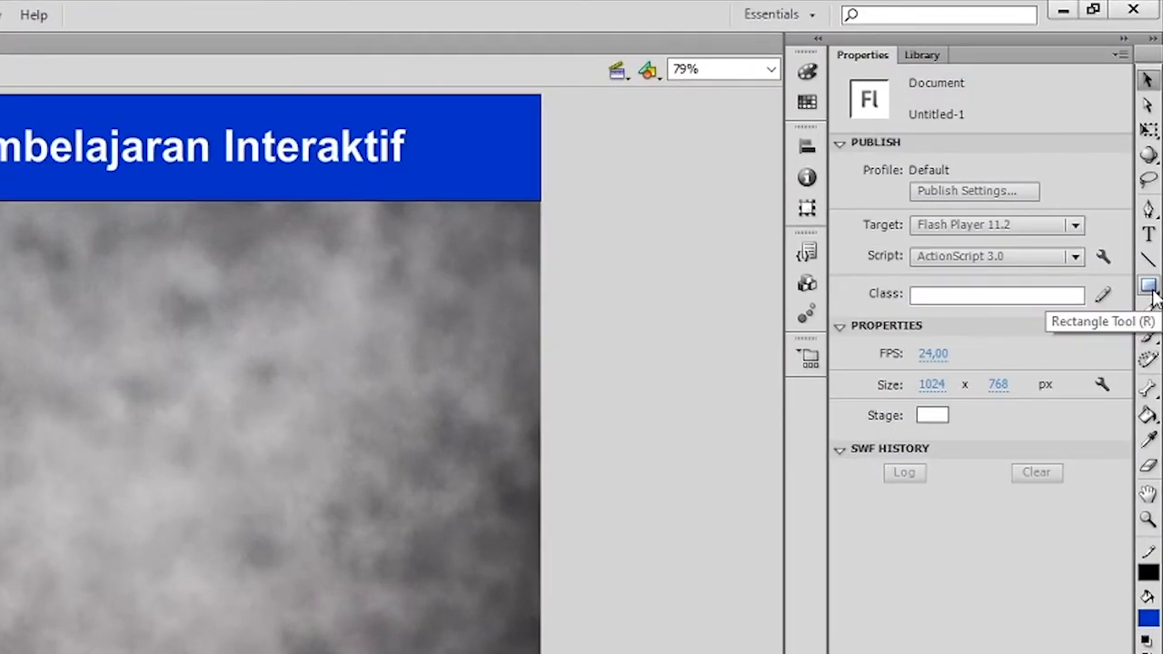
Draw a blue footer rectangle about 1028 x 89 px with a black outline along the stage's lower edge.
{"action": "left_click", "coordinate": [1149, 287]}
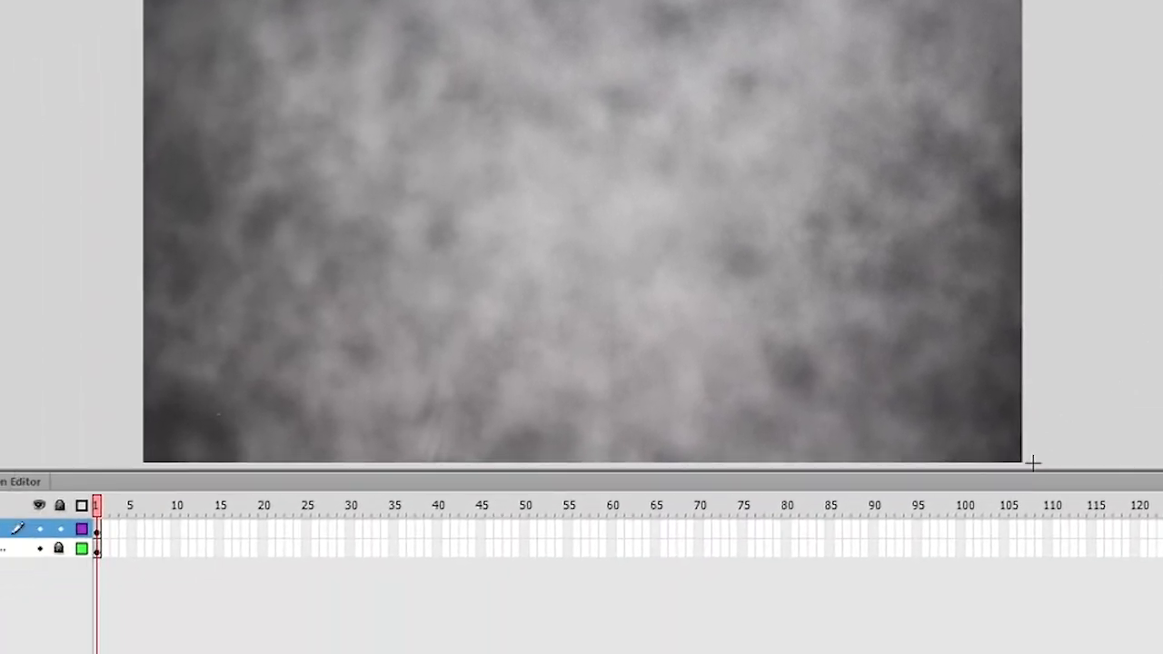
{"action": "mouse_move", "coordinate": [1023, 463]}
{"action": "left_mouse_down"}
{"action": "mouse_move", "coordinate": [114, 382]}
{"action": "mouse_move", "coordinate": [139, 385]}
{"action": "left_mouse_up"}
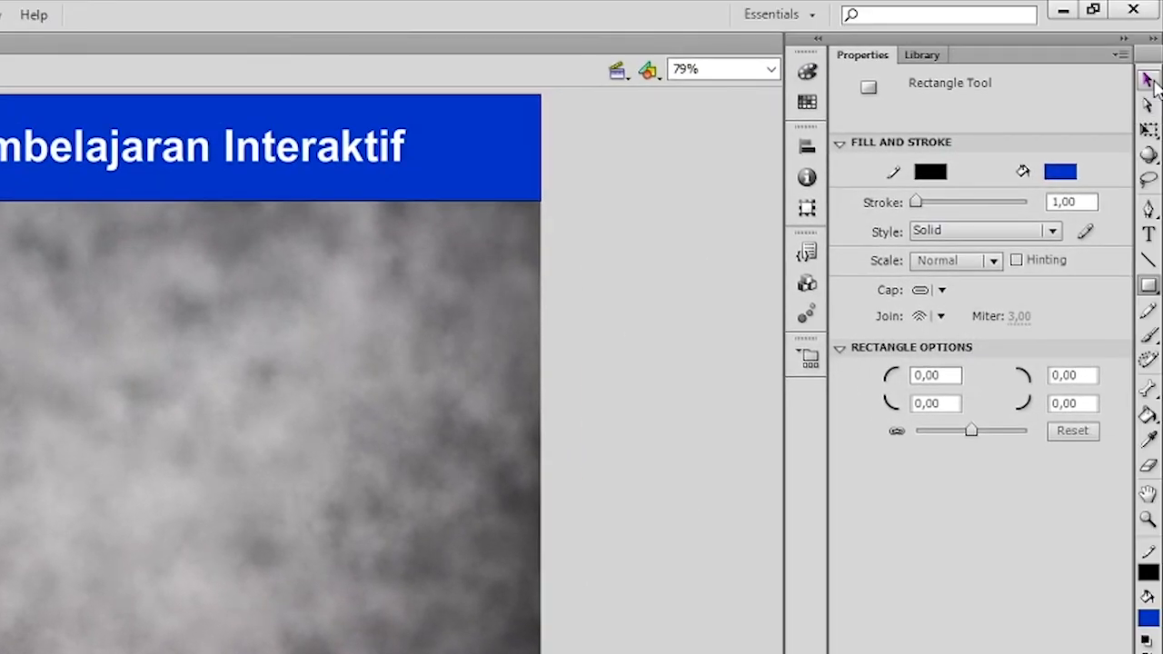
{"action": "left_click", "coordinate": [1147, 81]}
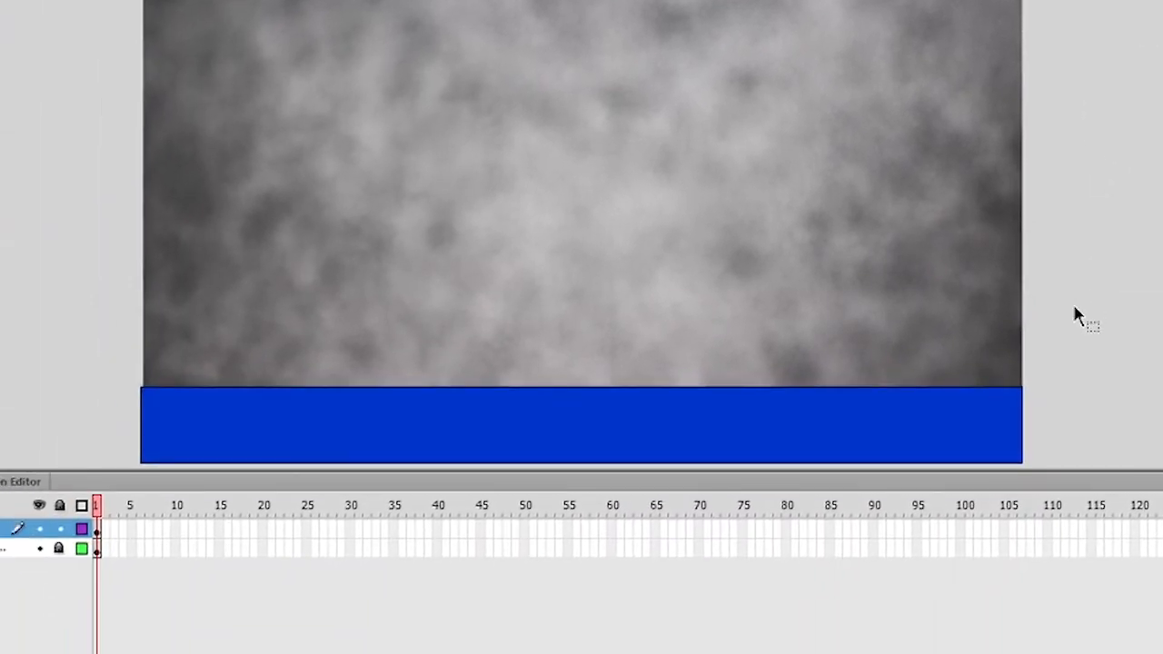
Set the footer rectangle's width to 1024 and its height to 50.
{"action": "left_click_drag", "start_coordinate": [1074, 306], "coordinate": [94, 471]}
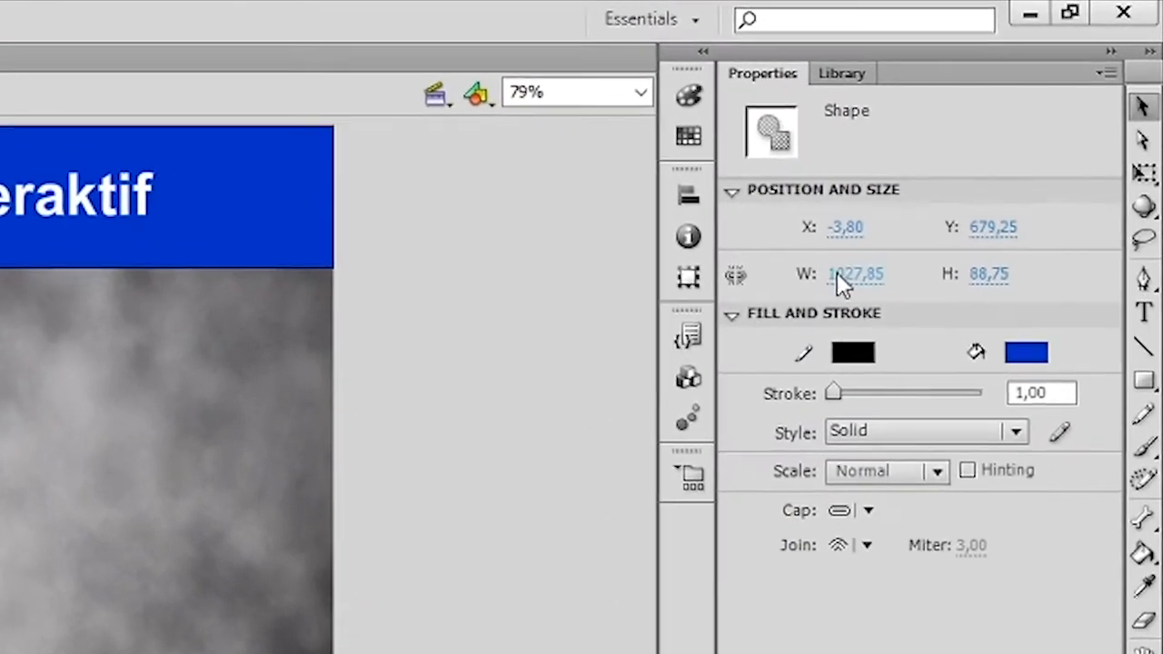
{"action": "left_click", "coordinate": [920, 205]}
{"action": "type", "text": "1024"}
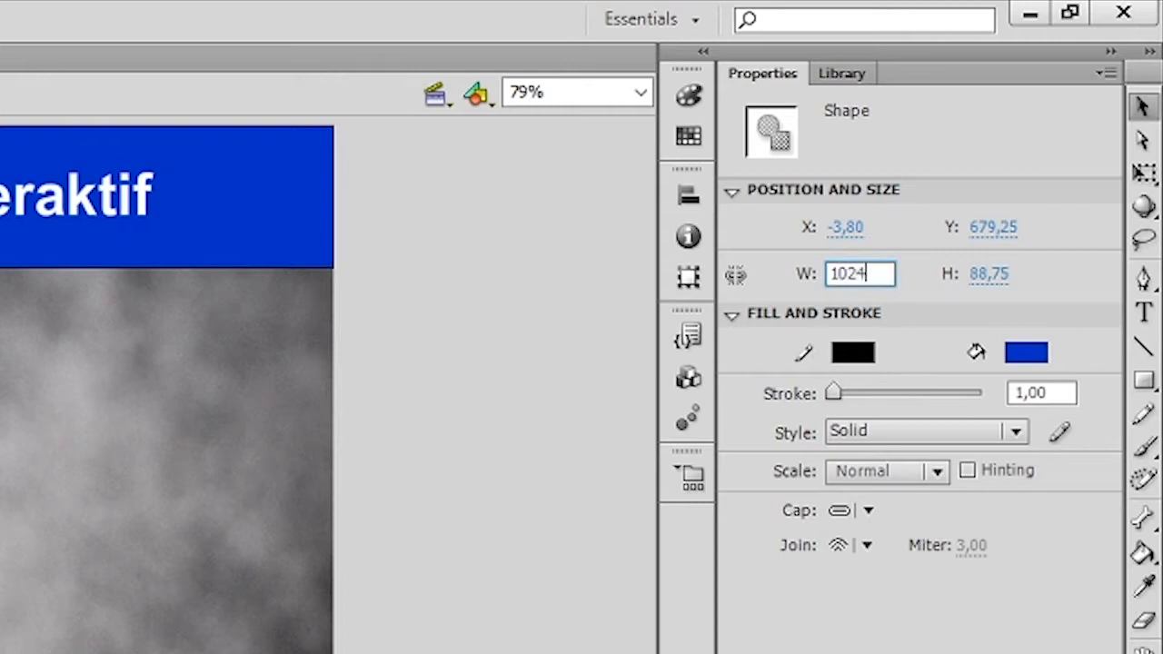
{"action": "key", "text": "Return"}
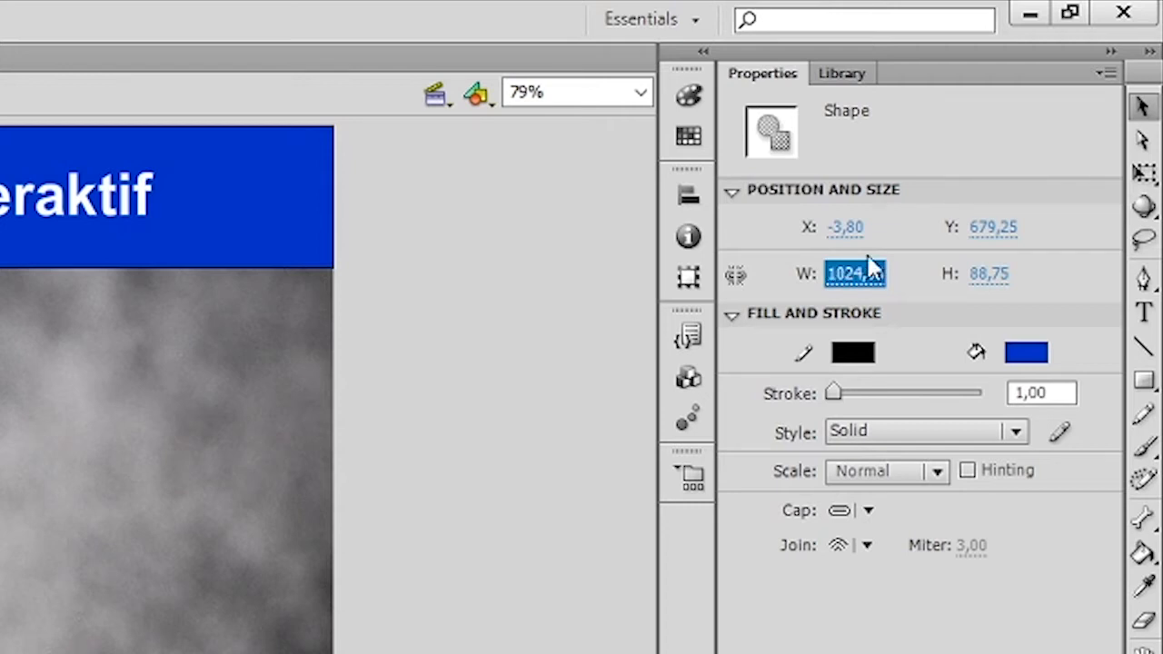
{"action": "left_click", "coordinate": [998, 282]}
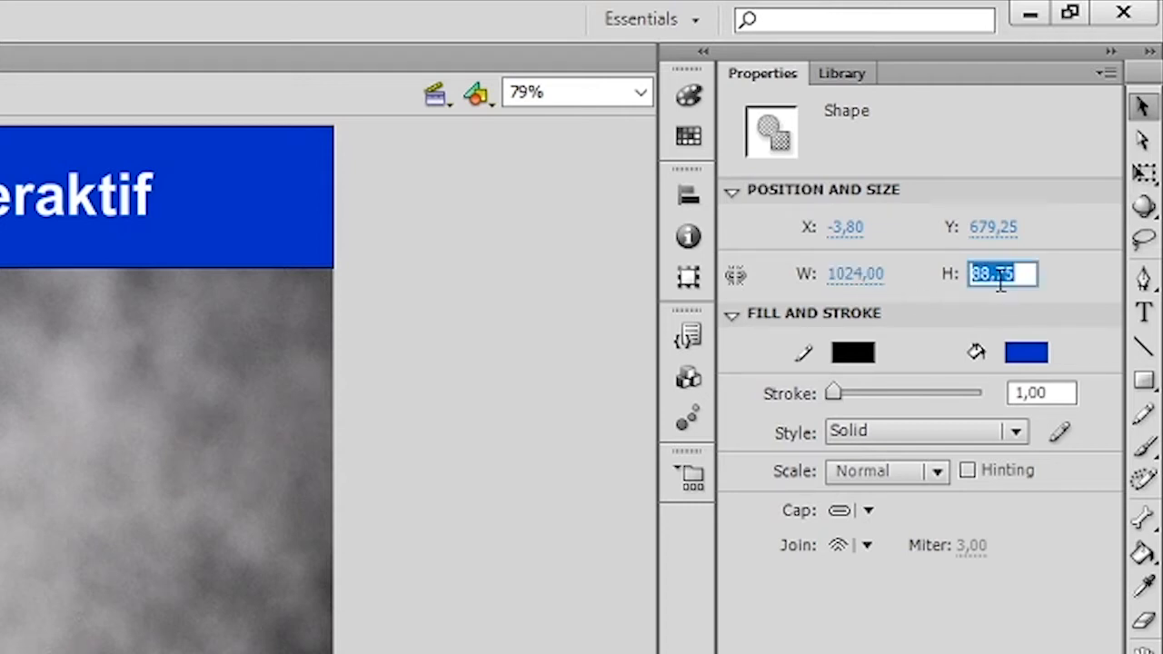
{"action": "type", "text": "50"}
{"action": "key", "text": "Return"}
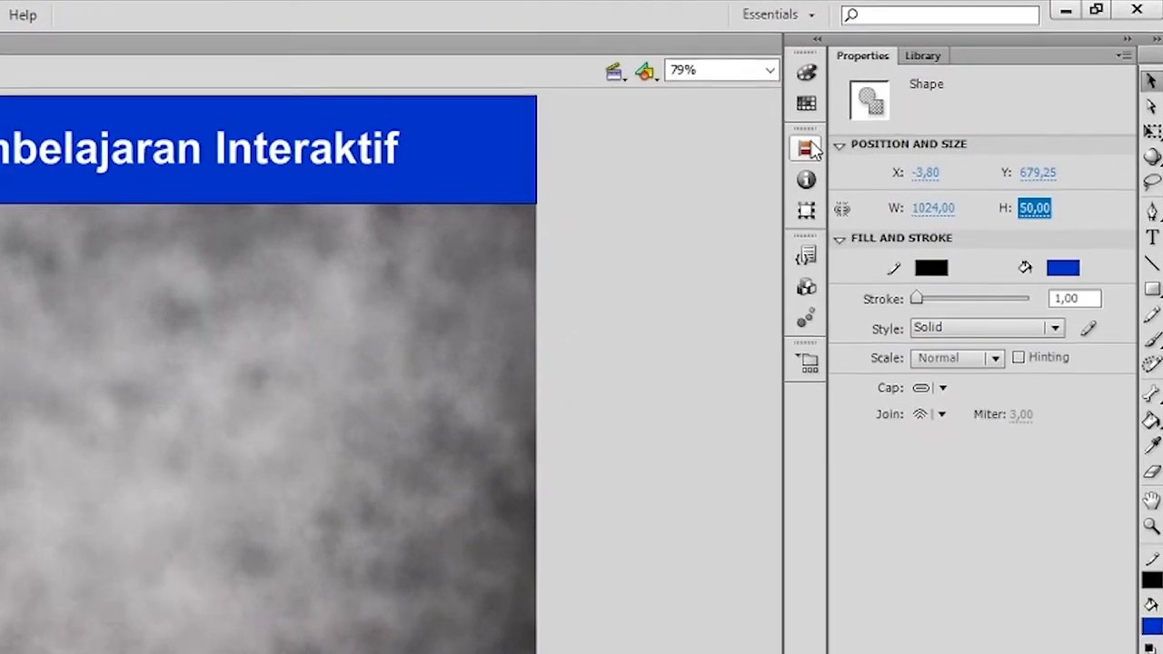
Align the footer rectangle to the stage, centred horizontally and flush with the stage's bottom edge.
{"action": "left_click", "coordinate": [805, 149]}
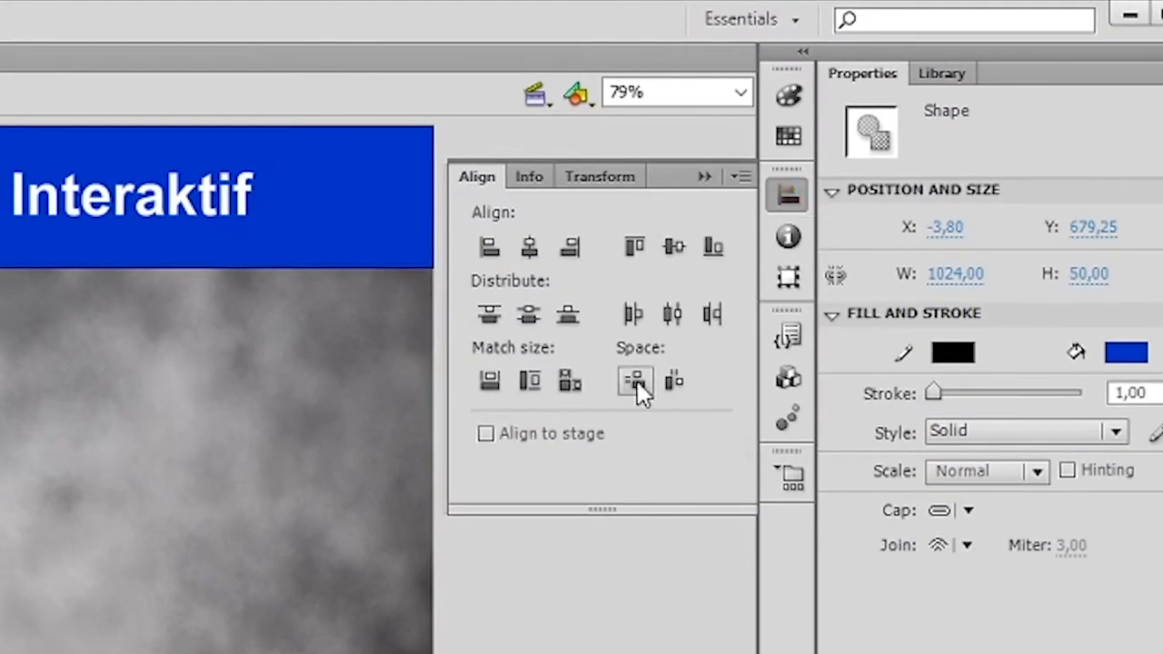
{"action": "left_click", "coordinate": [592, 435]}
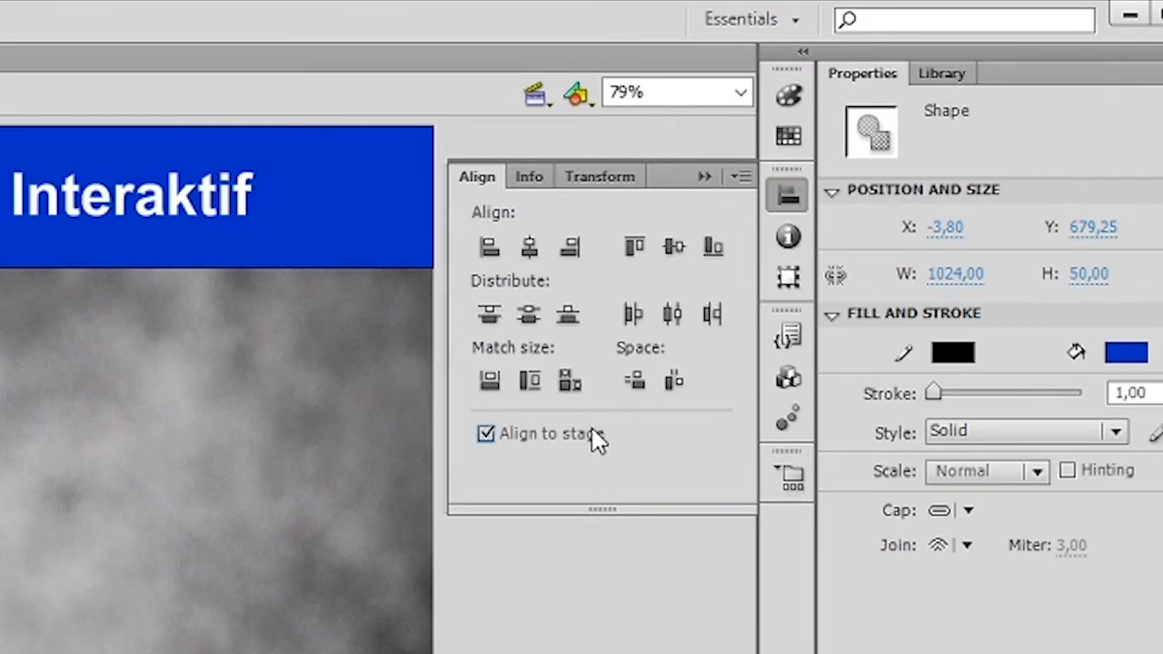
{"action": "left_click", "coordinate": [530, 249]}
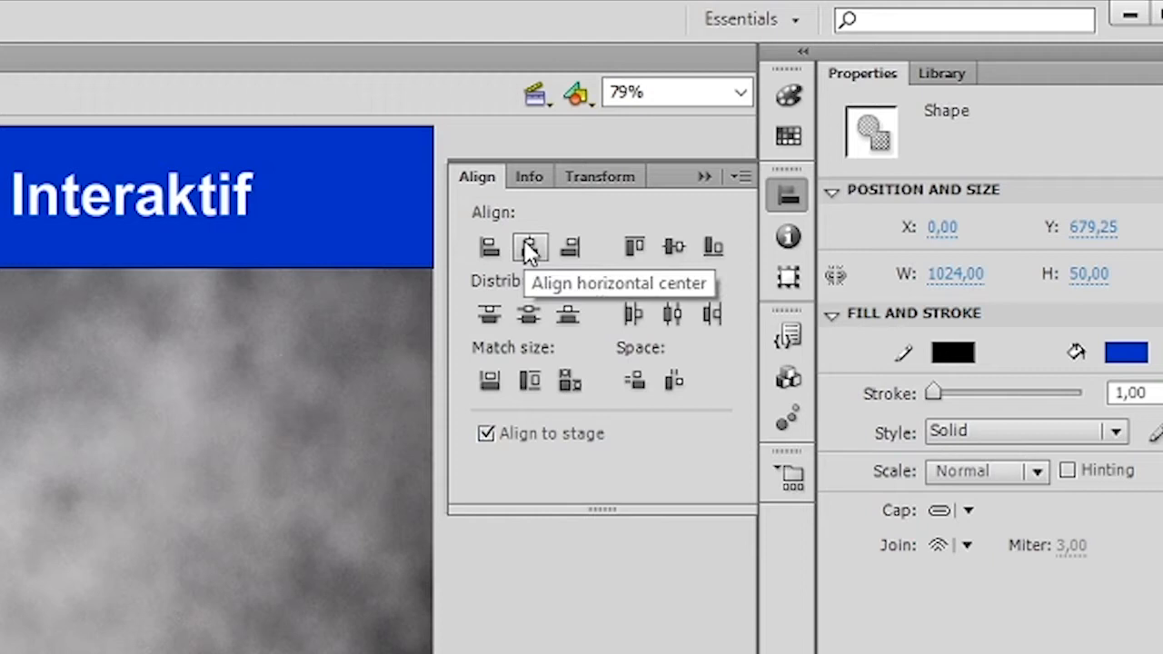
{"action": "left_click", "coordinate": [714, 247]}
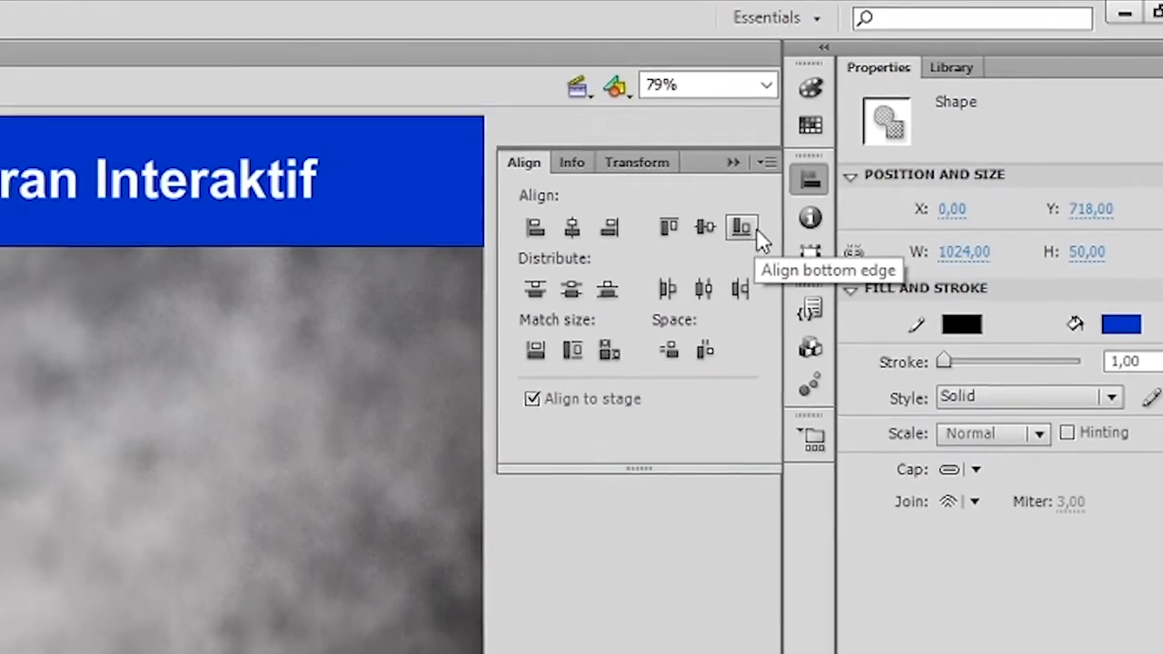
{"action": "left_click", "coordinate": [810, 185]}
{"action": "left_click", "coordinate": [645, 582]}
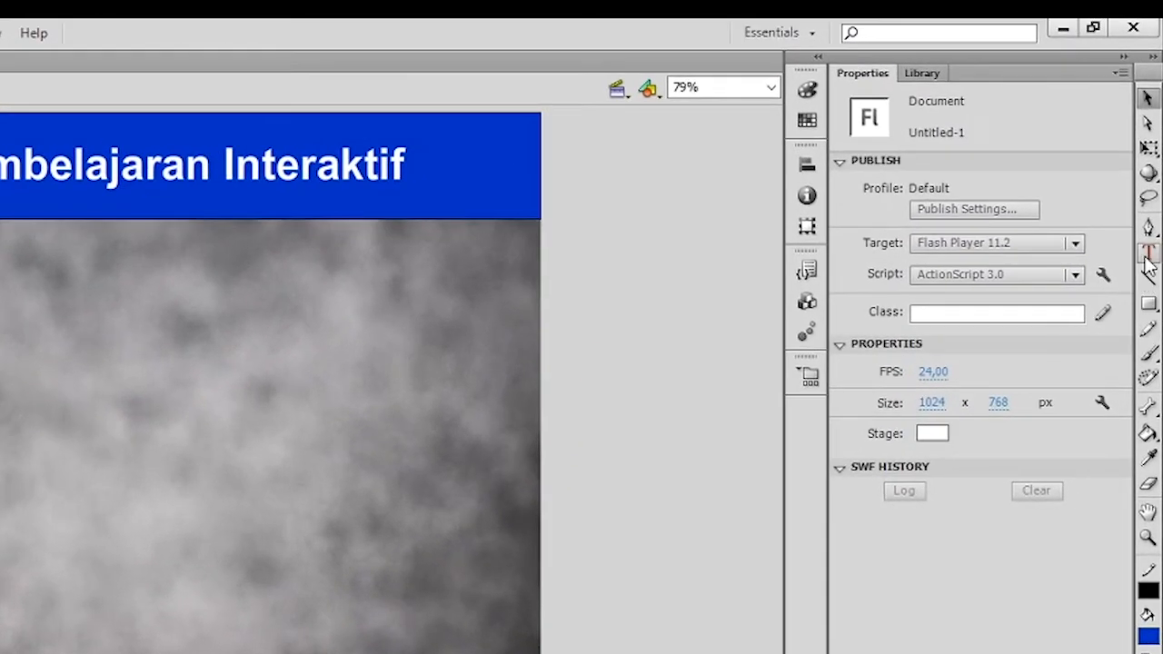
Add a static text with the author's full name on the footer bar near its right end.
{"action": "left_click", "coordinate": [1148, 256]}
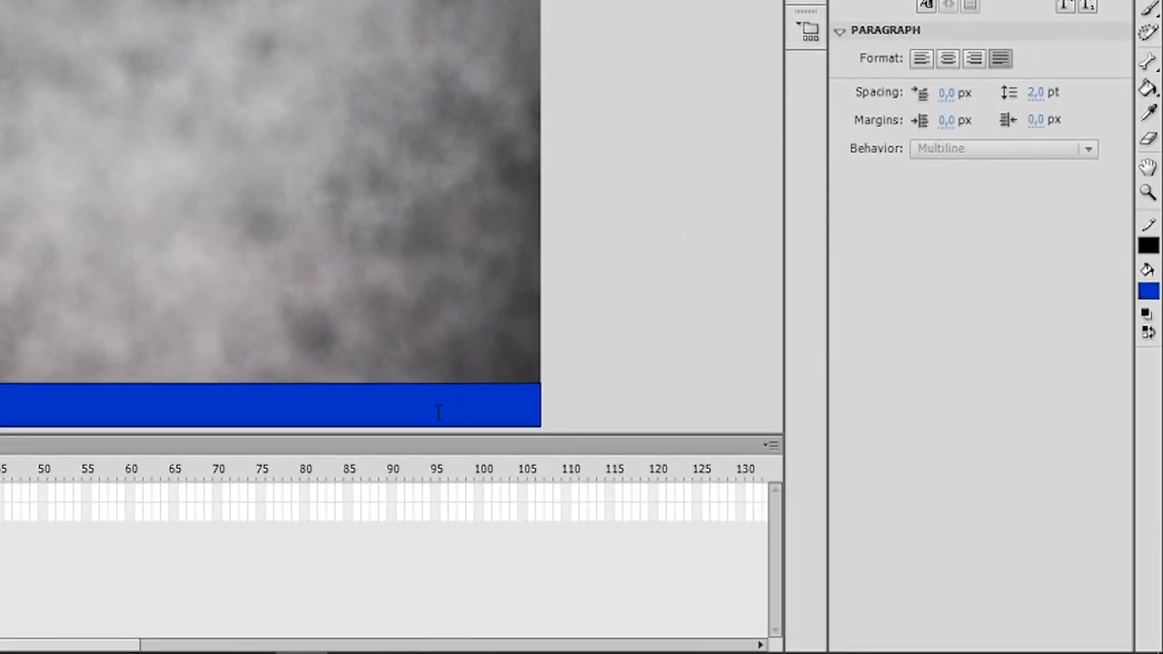
{"action": "left_click", "coordinate": [437, 411]}
{"action": "type", "text": "Denn"}
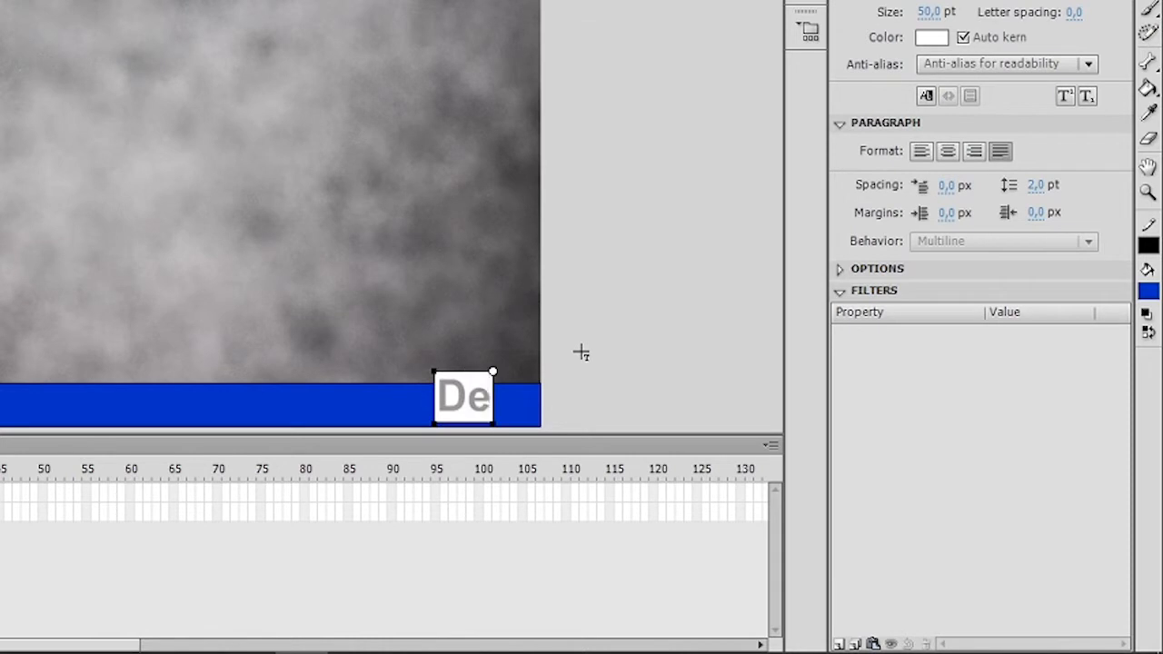
{"action": "type", "text": "y Muhardjo"}
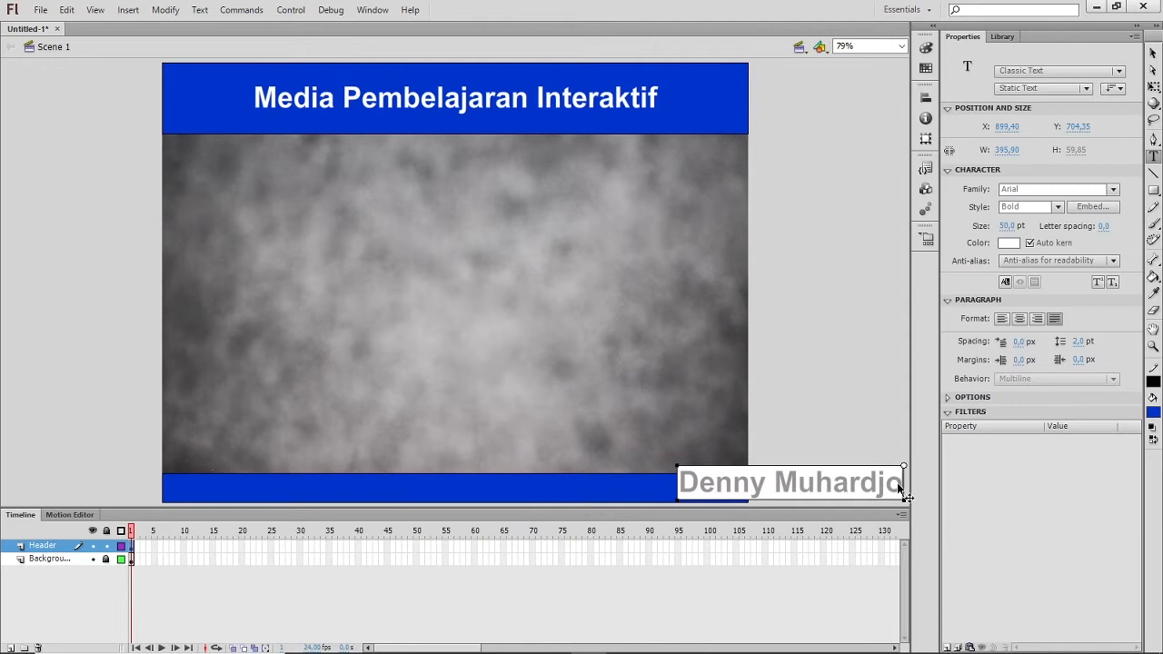
Set the font size of the author name text to 20 pt.
{"action": "key", "text": "ctrl+a"}
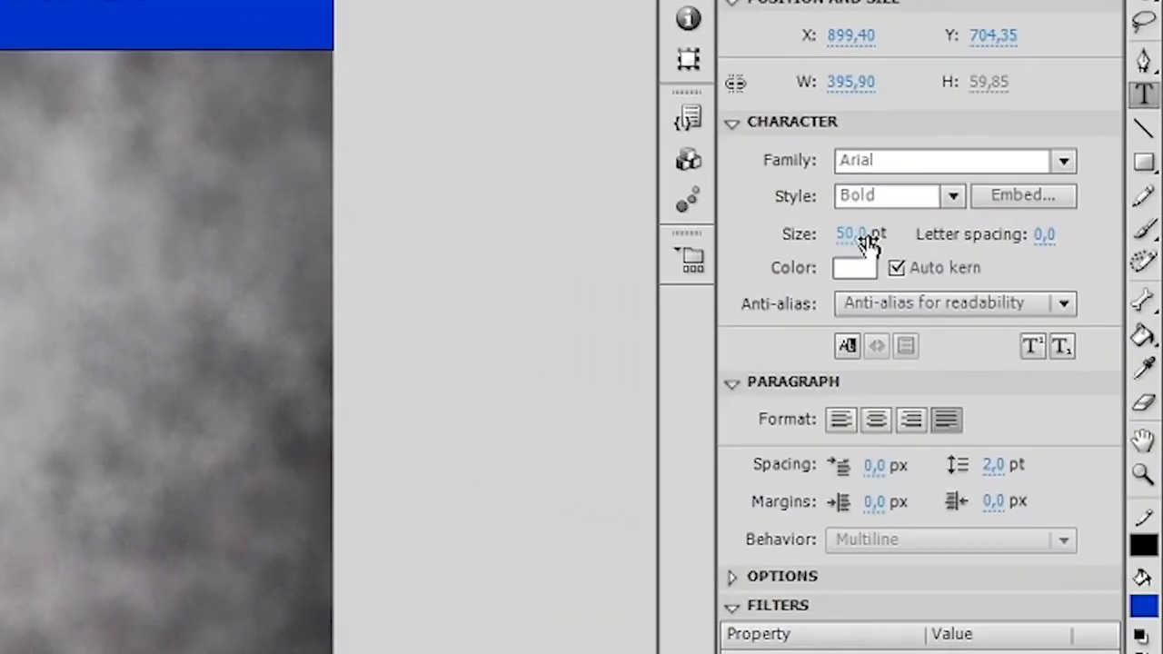
{"action": "left_click", "coordinate": [888, 236]}
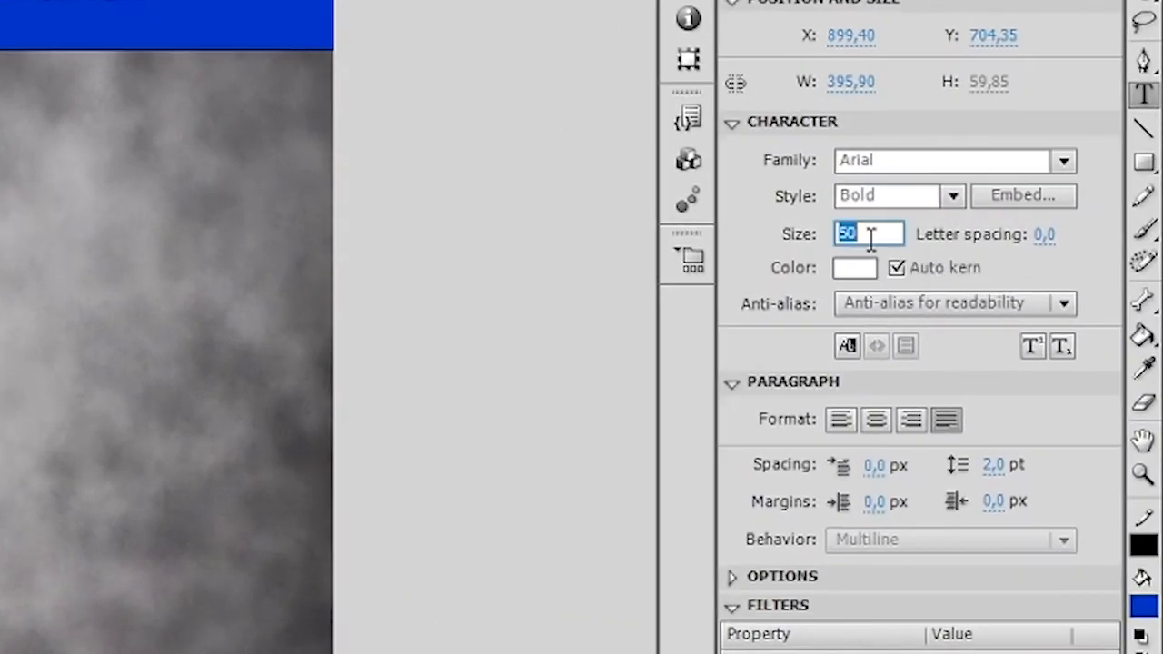
{"action": "type", "text": "20"}
{"action": "key", "text": "Return"}
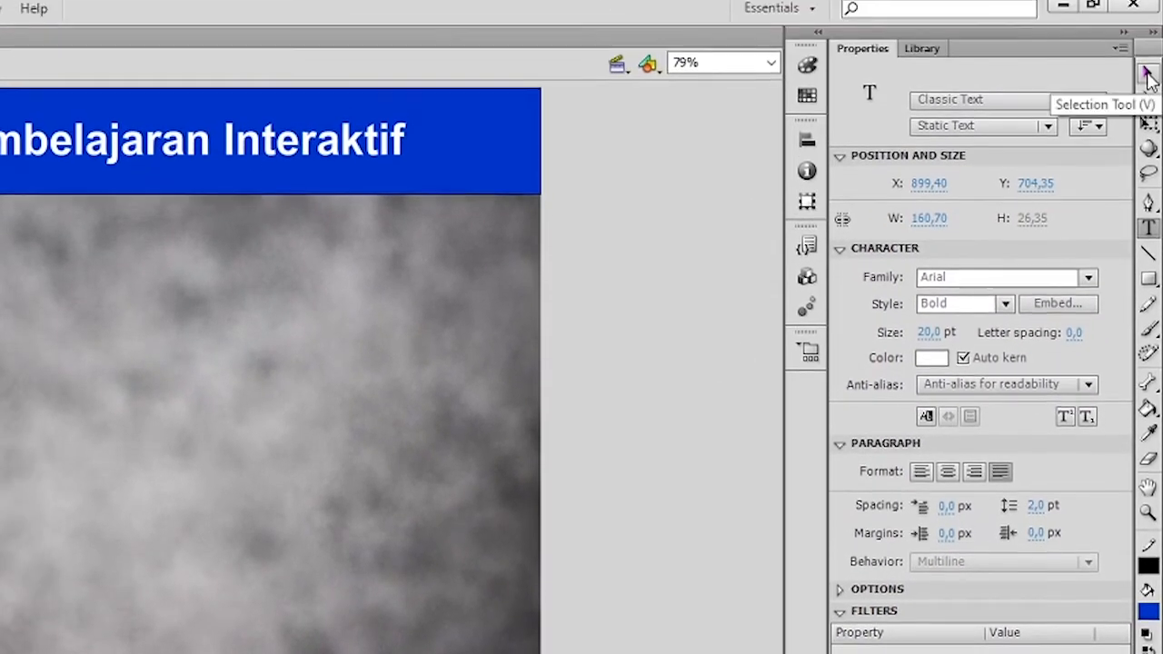
Move the author name text inside the footer bar, close to its right end.
{"action": "left_click", "coordinate": [1147, 25]}
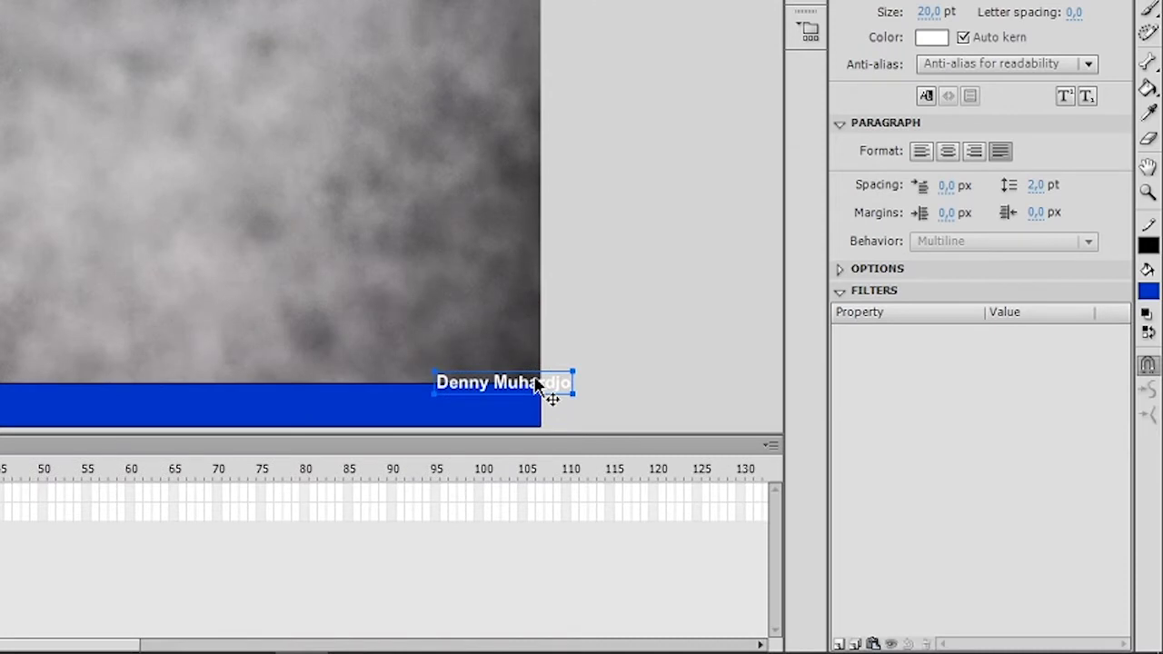
{"action": "left_click_drag", "start_coordinate": [545, 642], "coordinate": [510, 653]}
{"action": "left_click_drag", "start_coordinate": [506, 401], "coordinate": [494, 403]}
{"action": "left_click", "coordinate": [553, 384]}
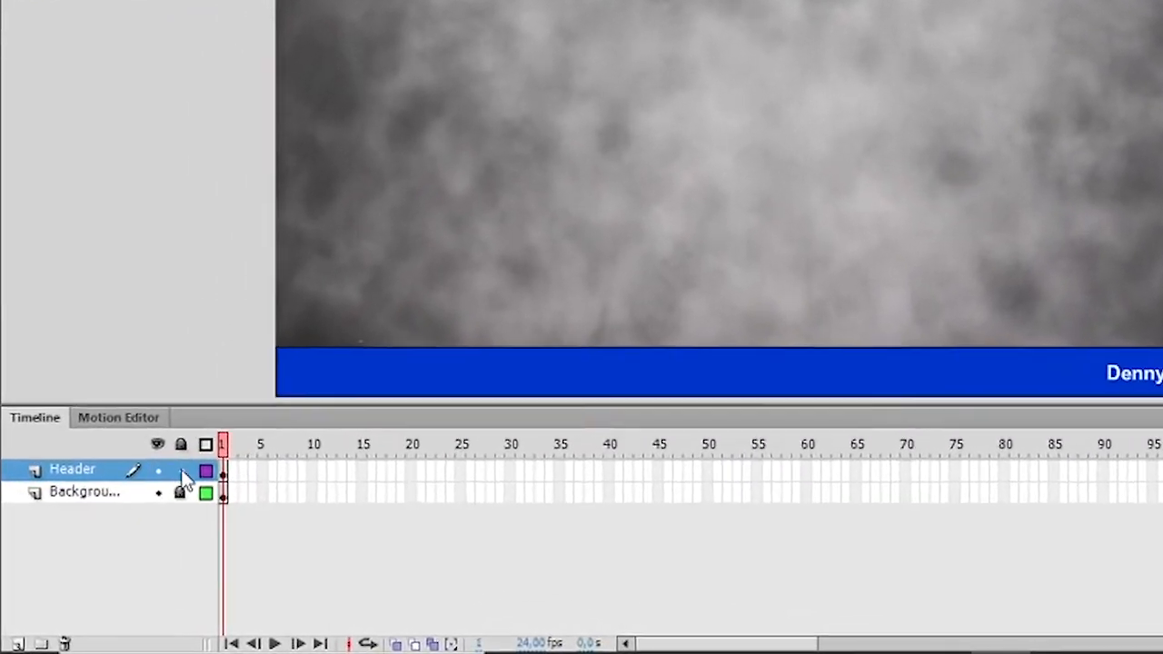
Lock the Header layer and save the document as Media-Pempelajaran-Interaktif in Flash CS6 format.
{"action": "left_click", "coordinate": [181, 471]}
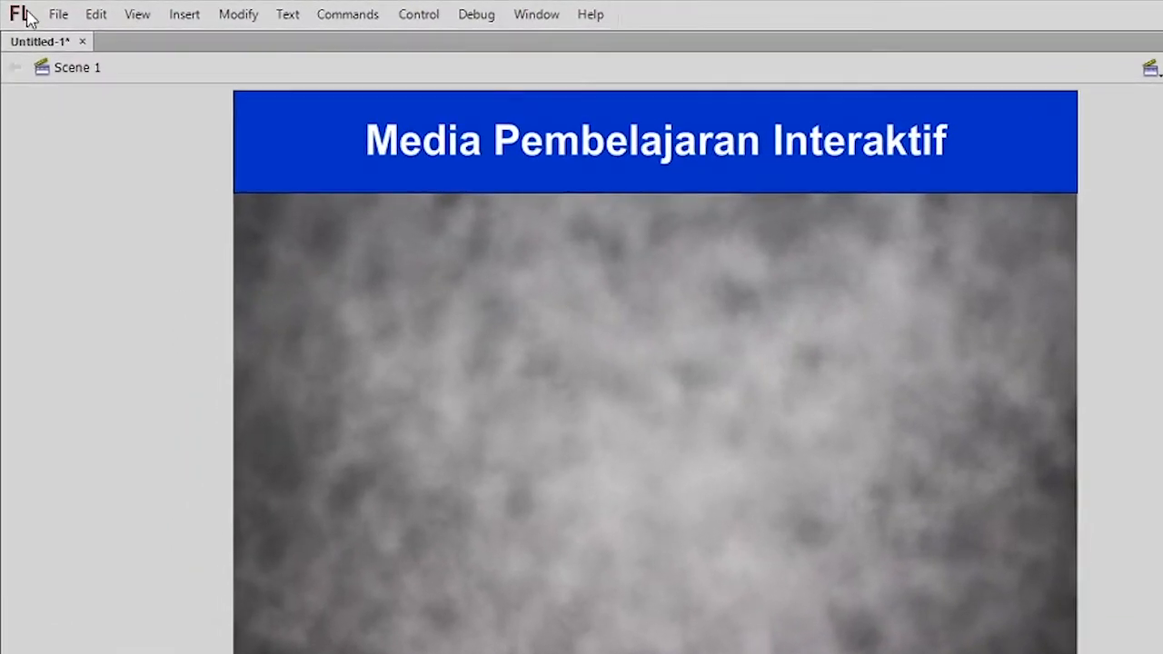
{"action": "left_click", "coordinate": [41, 10]}
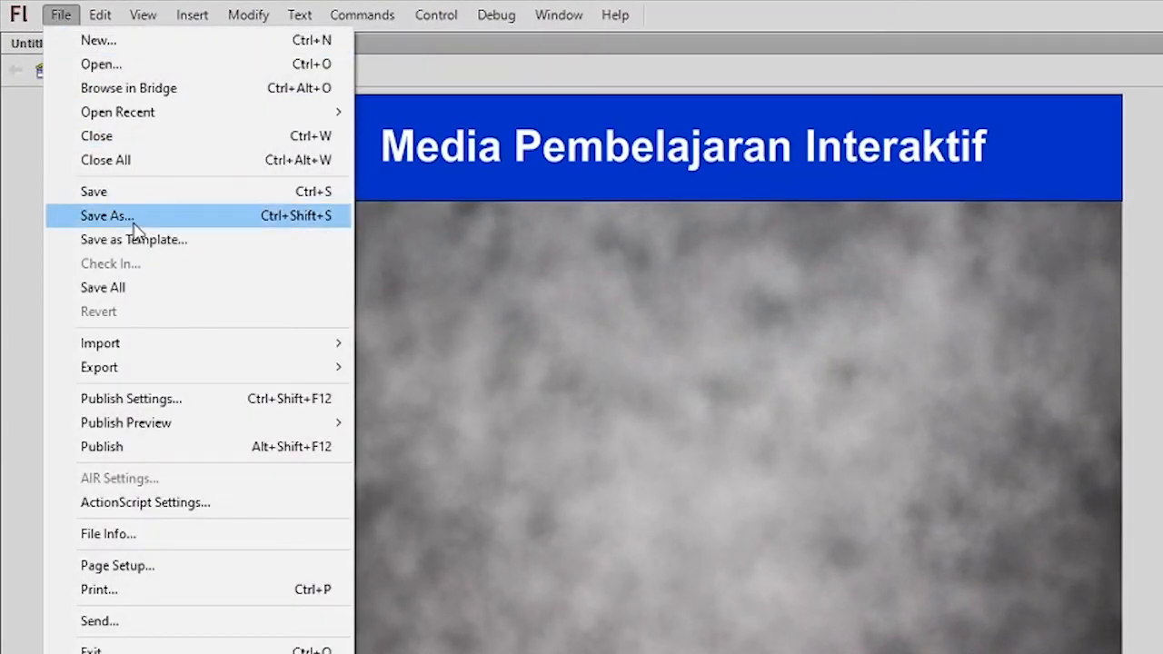
{"action": "left_click", "coordinate": [136, 193]}
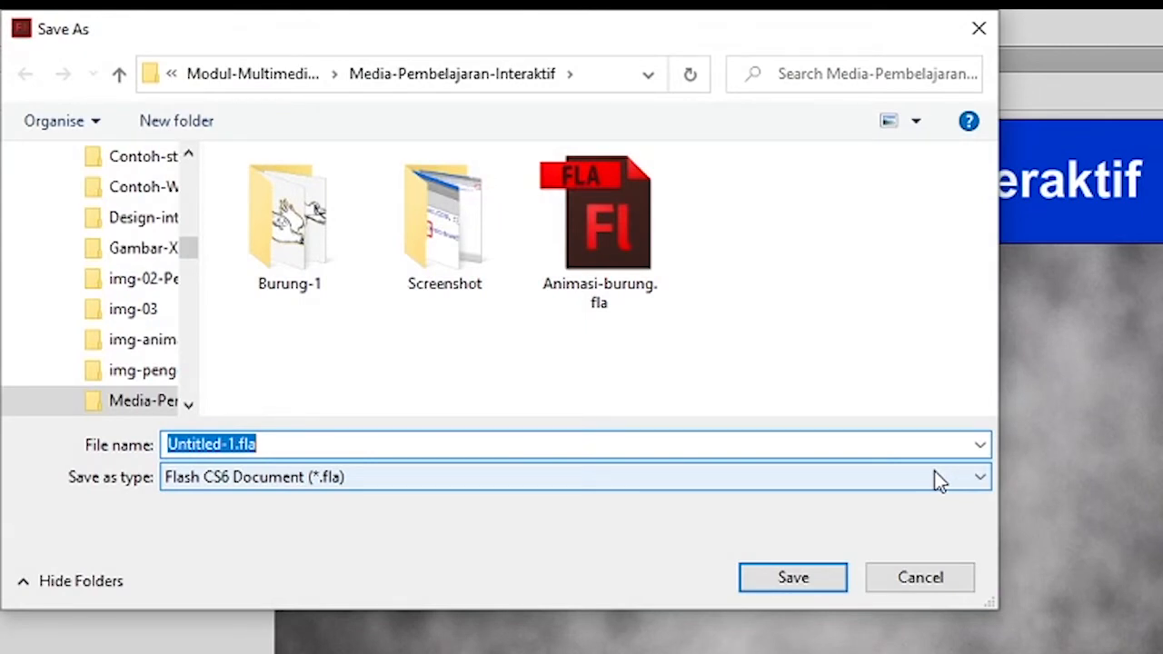
{"action": "type", "text": "Media"}
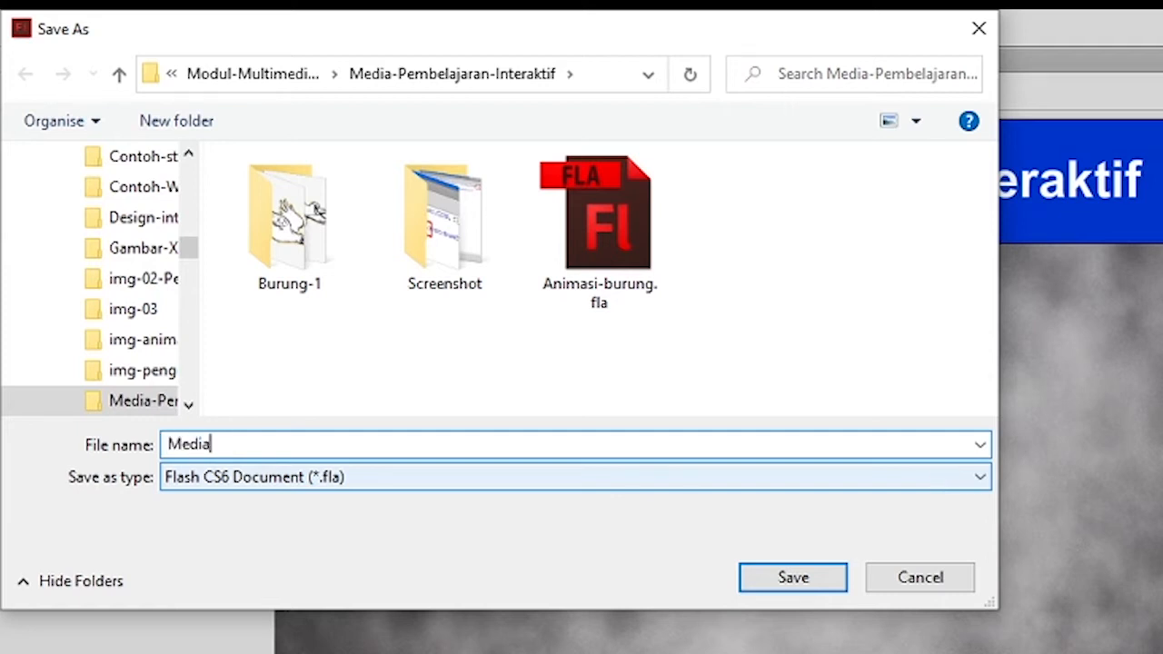
{"action": "type", "text": "-Pempelajaran-Interaktif"}
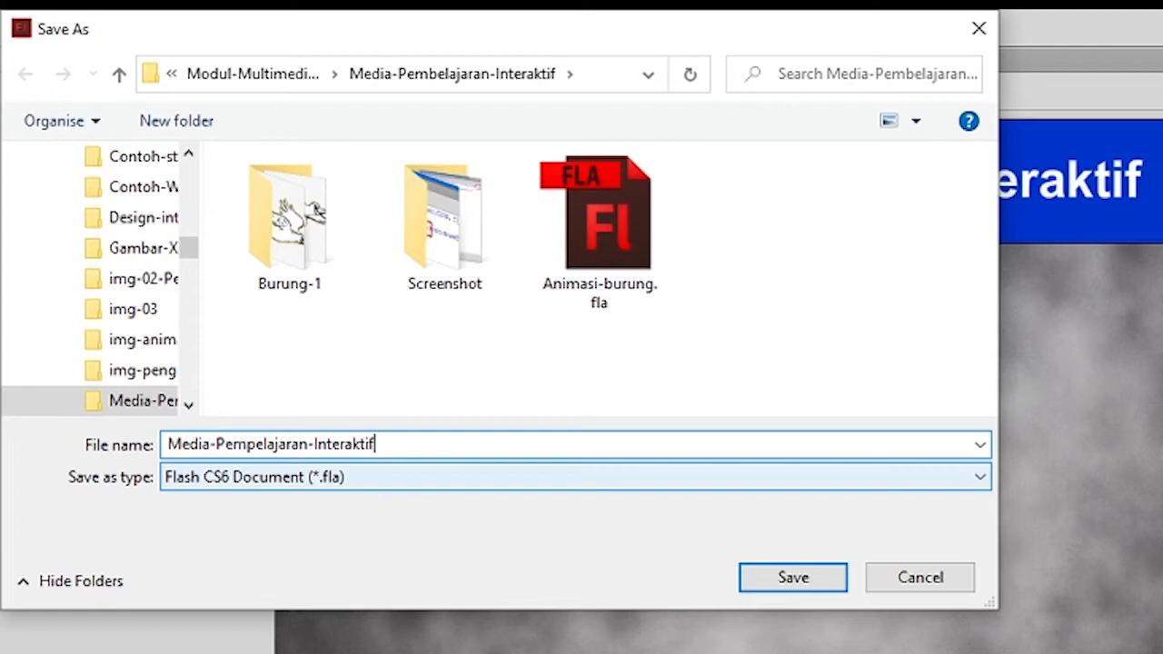
{"action": "left_click", "coordinate": [798, 584]}
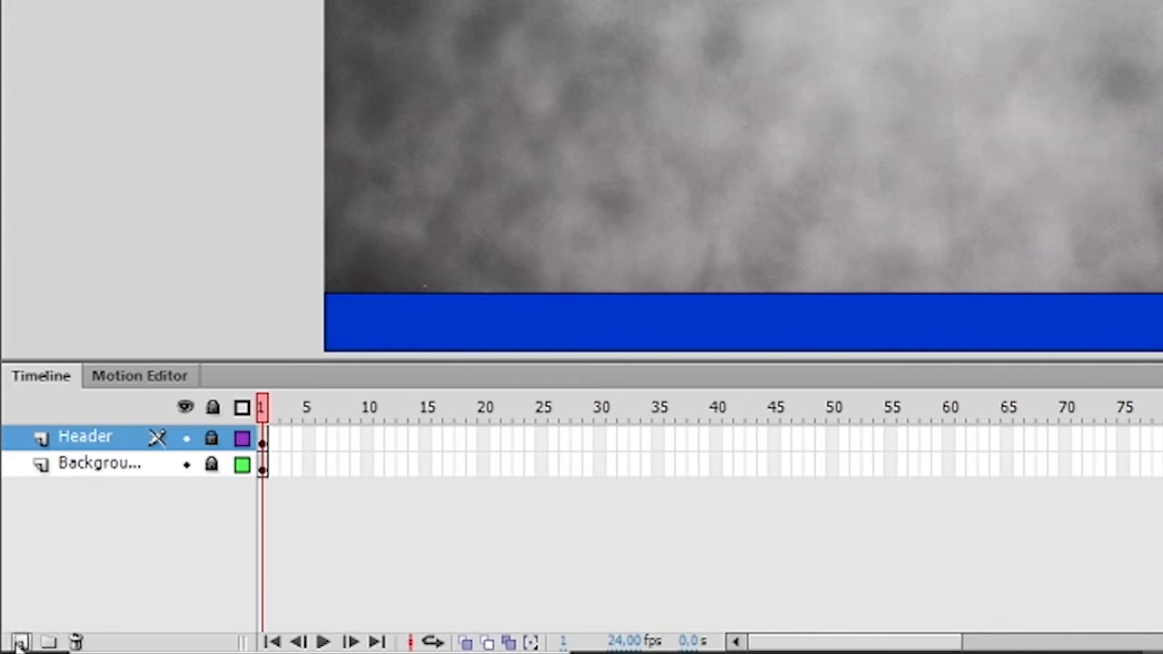
Add a new layer above Header and name it Button.
{"action": "left_click", "coordinate": [20, 641]}
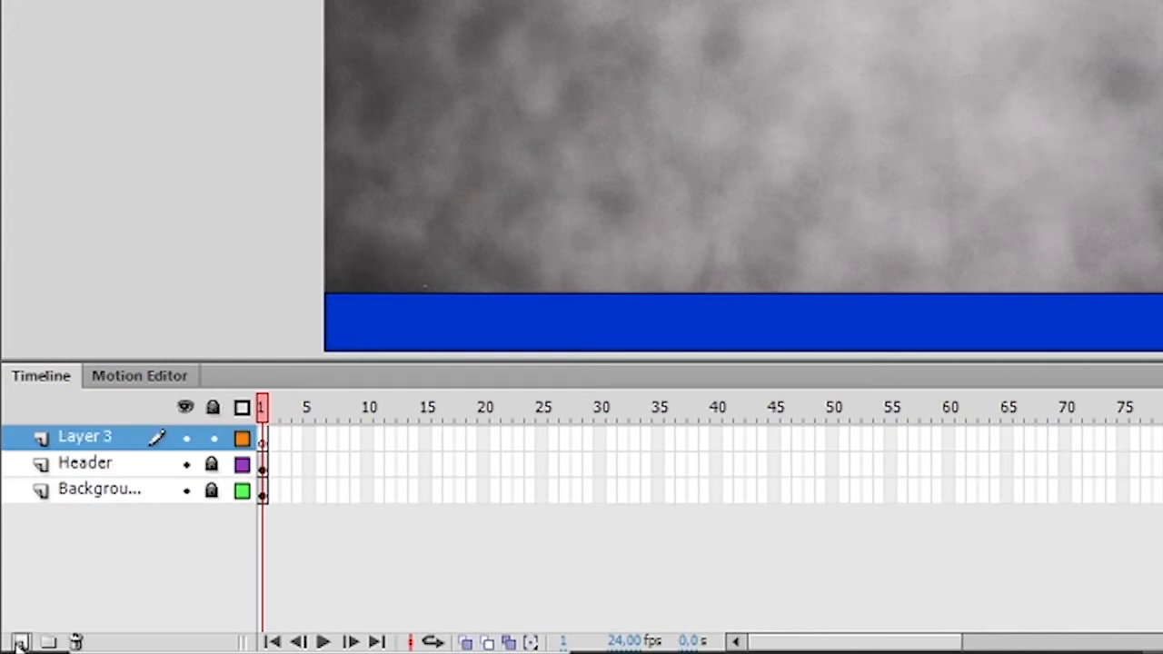
{"action": "double_click", "coordinate": [100, 438]}
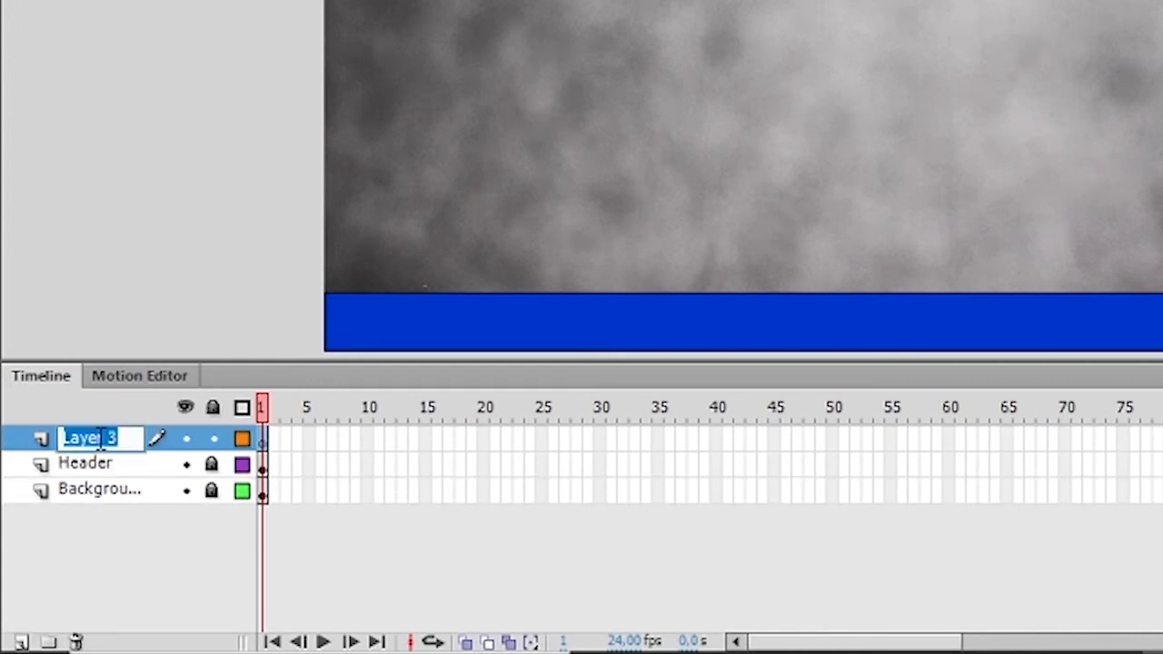
{"action": "type", "text": "But"}
{"action": "type", "text": "ton"}
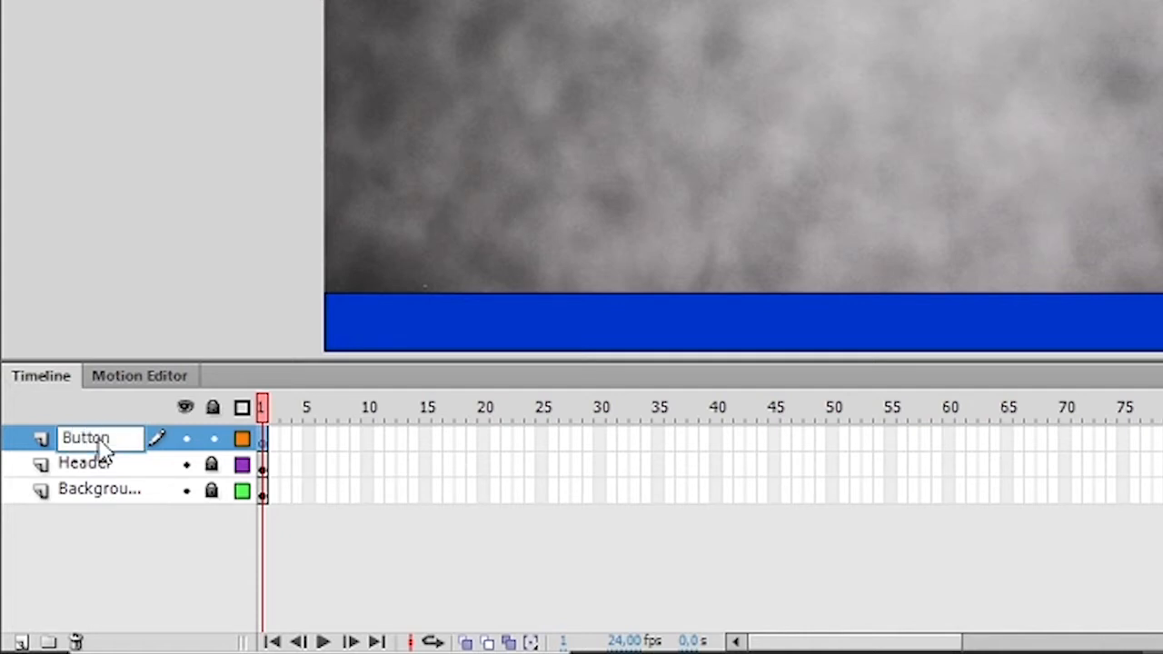
{"action": "key", "text": "Return"}
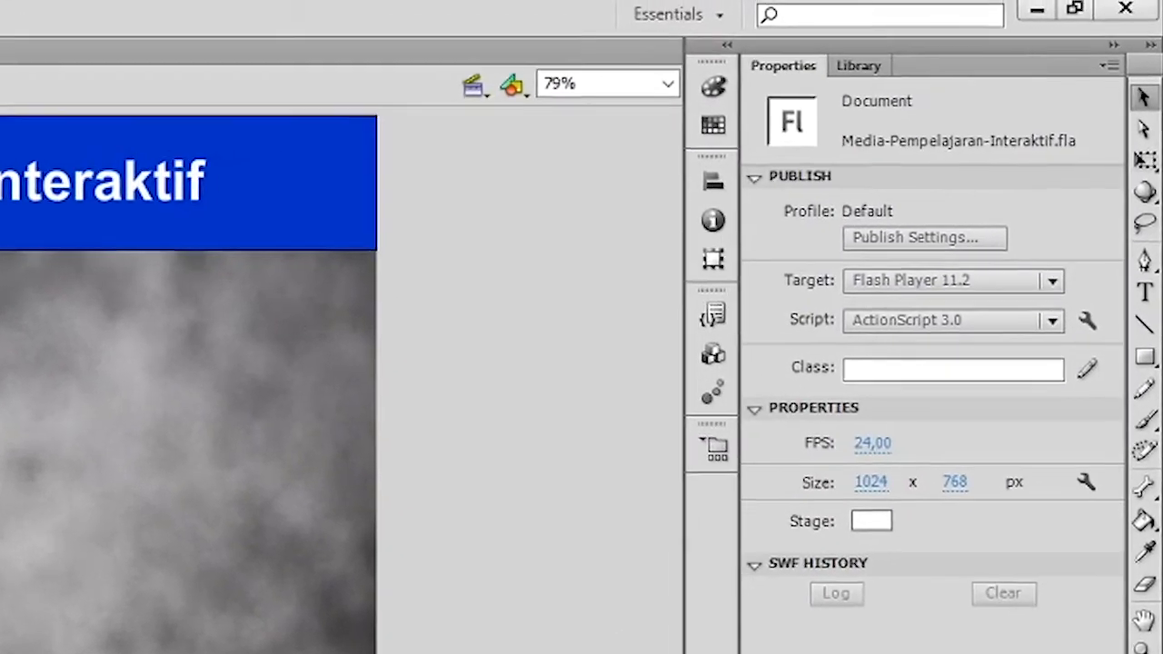
Draw a blue rectangle with 30 corner radius and black outline, about 57 px high, above the footer's left end.
{"action": "left_click", "coordinate": [1149, 268]}
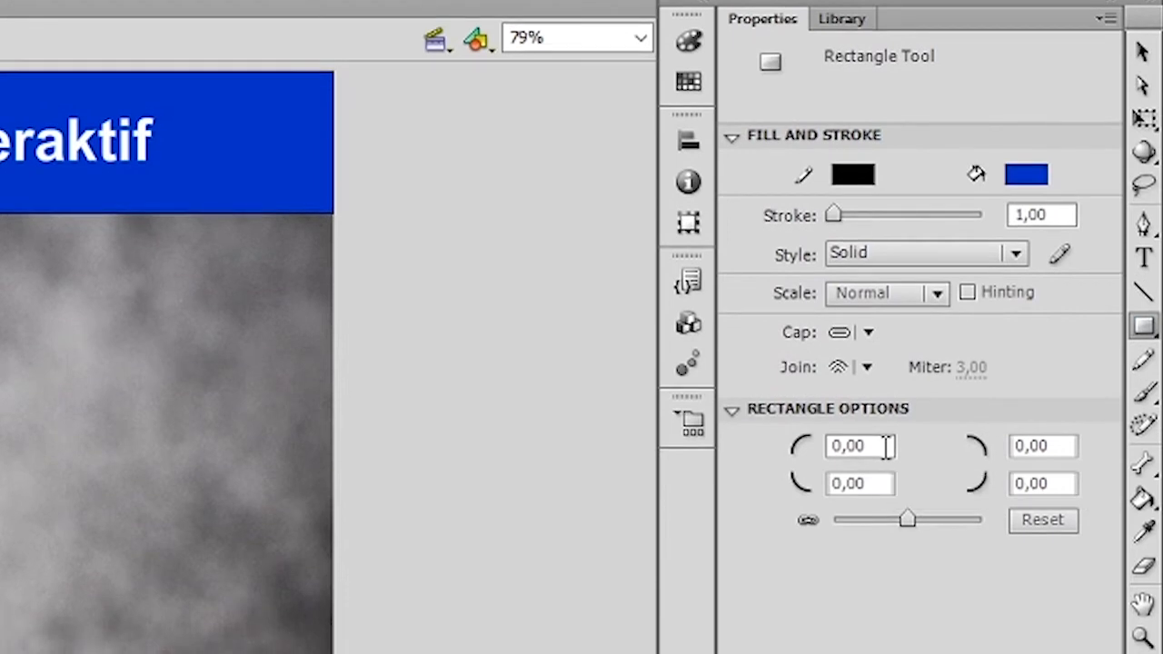
{"action": "double_click", "coordinate": [886, 445]}
{"action": "type", "text": "30"}
{"action": "key", "text": "Return"}
{"action": "left_click_drag", "start_coordinate": [186, 333], "coordinate": [328, 382]}
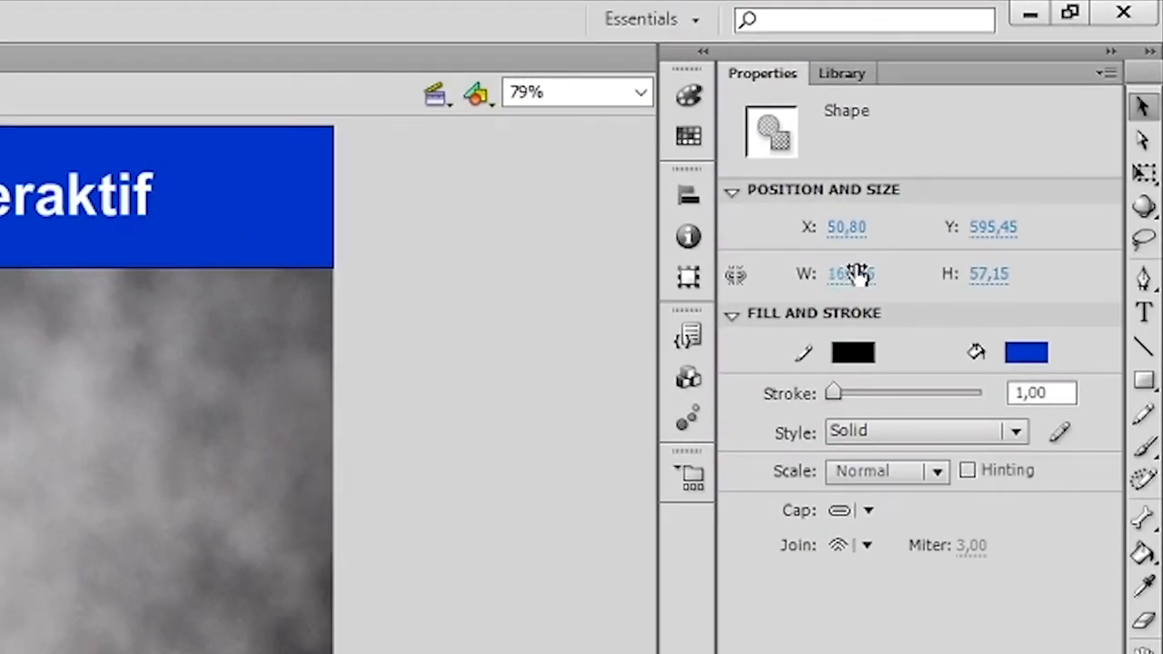
Set the rounded rectangle's width to 200 and its height to 75.
{"action": "left_click", "coordinate": [858, 275]}
{"action": "type", "text": "200"}
{"action": "key", "text": "Return"}
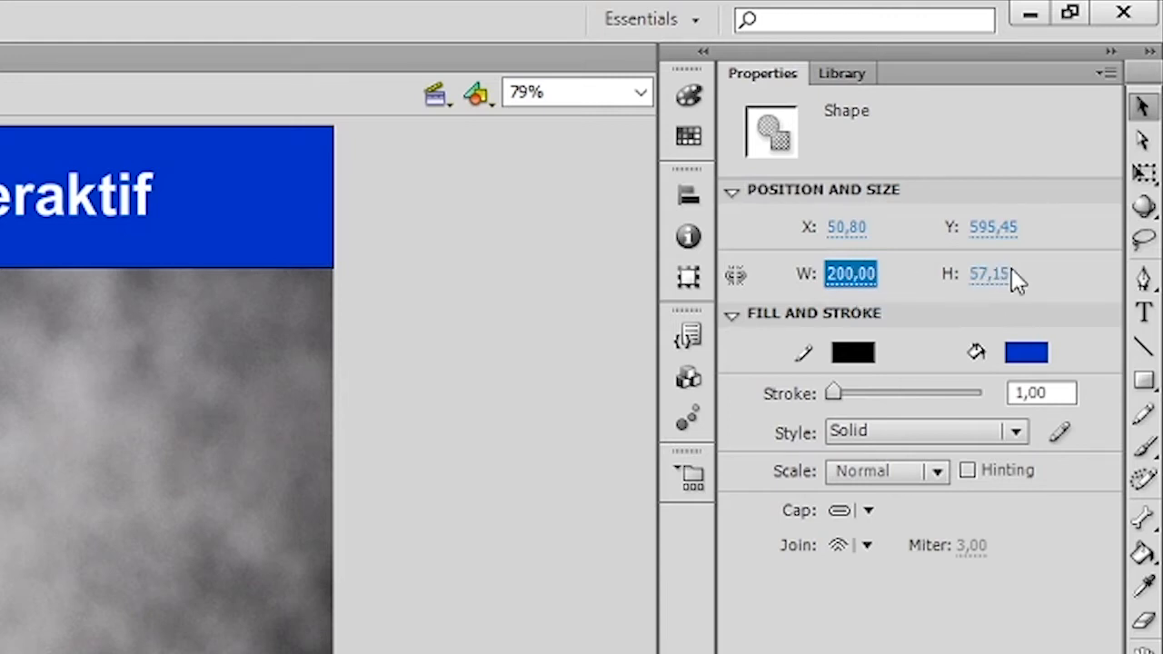
{"action": "left_click", "coordinate": [939, 289]}
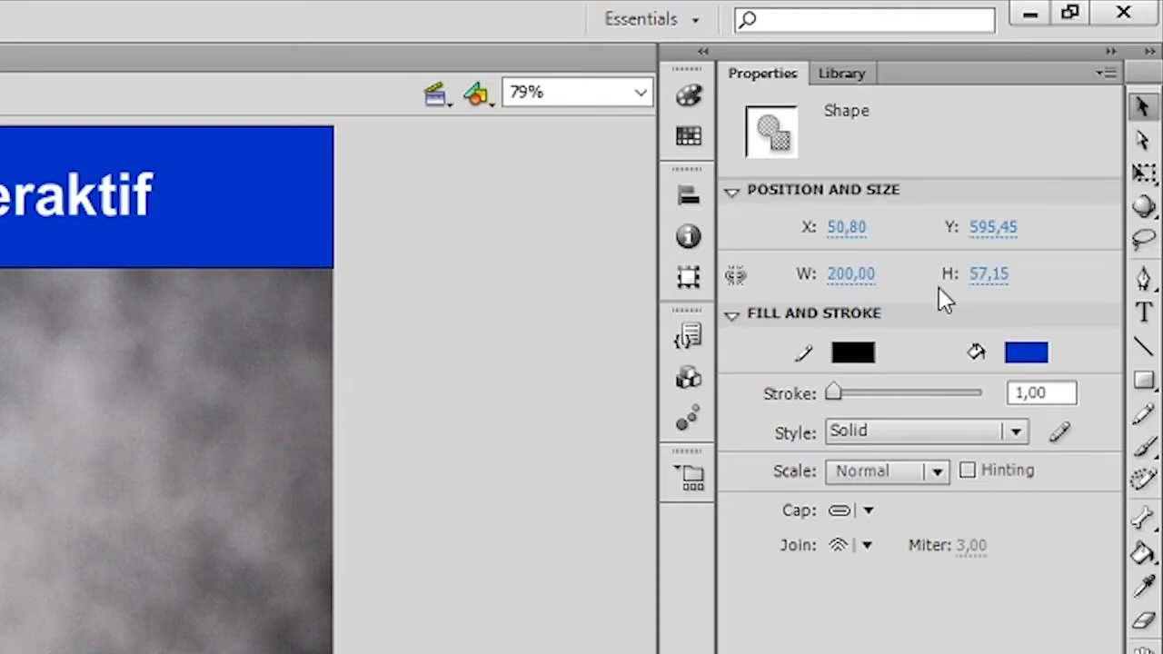
{"action": "left_click", "coordinate": [987, 280]}
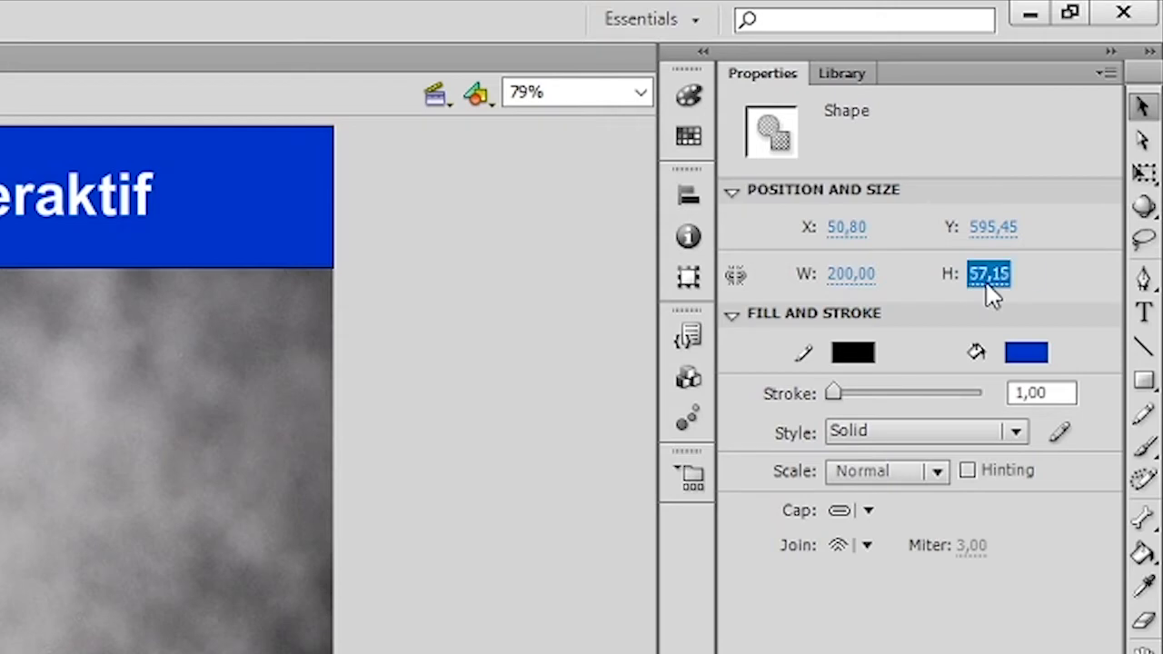
{"action": "type", "text": "75"}
{"action": "key", "text": "Return"}
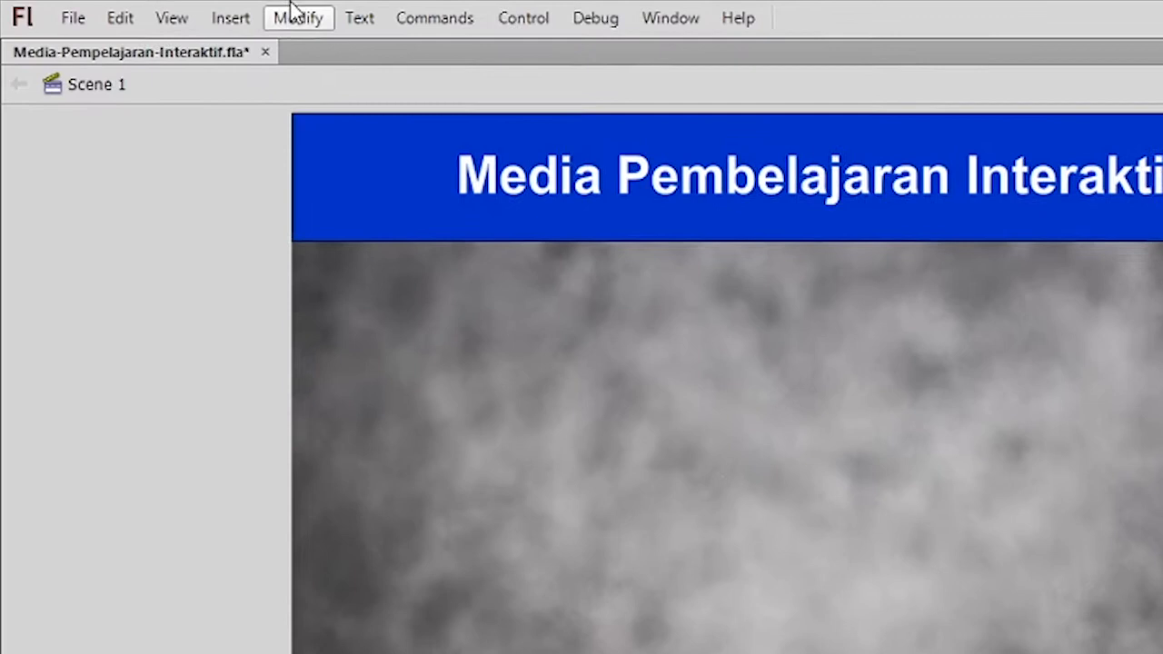
Convert the rounded rectangle to a Button symbol named tombol_btn.
{"action": "left_click", "coordinate": [291, 7]}
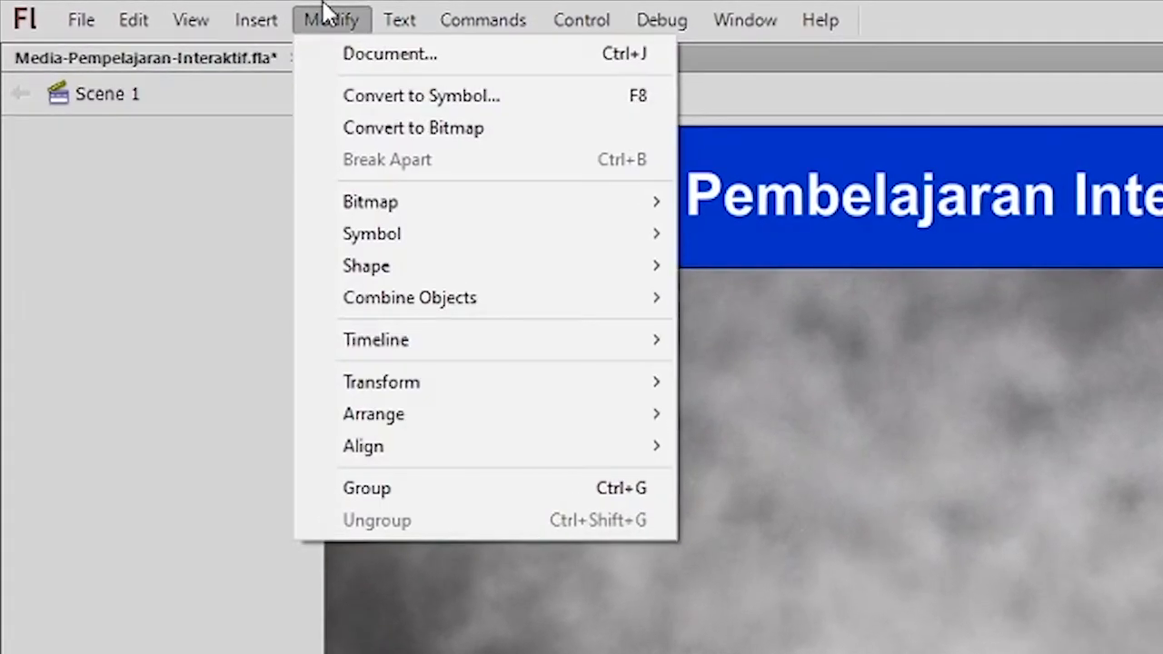
{"action": "left_click", "coordinate": [357, 106]}
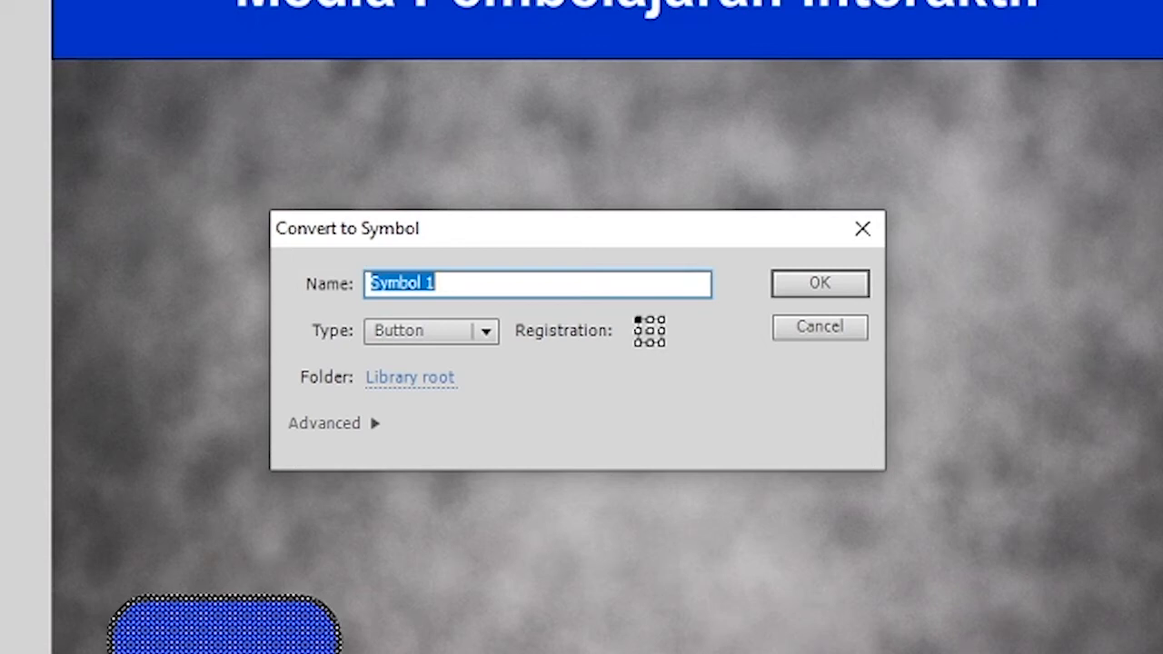
{"action": "type", "text": "To"}
{"action": "key", "text": "BackSpace"}
{"action": "key", "text": "BackSpace"}
{"action": "type", "text": "tombol_btn"}
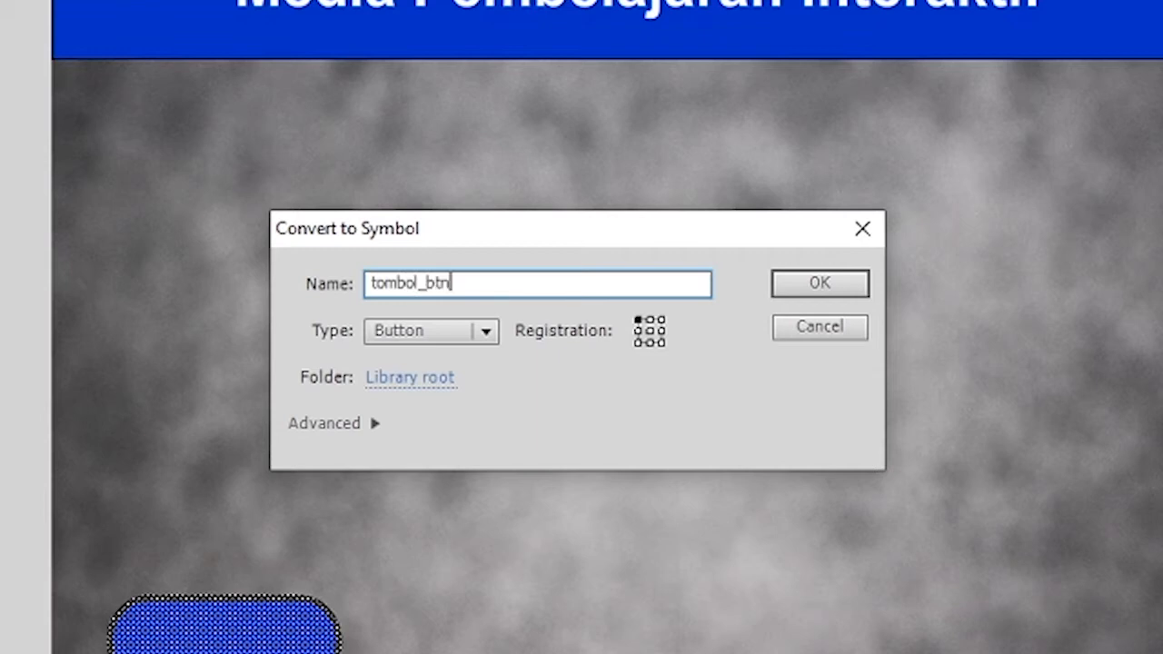
{"action": "left_click", "coordinate": [471, 332]}
{"action": "left_click", "coordinate": [474, 400]}
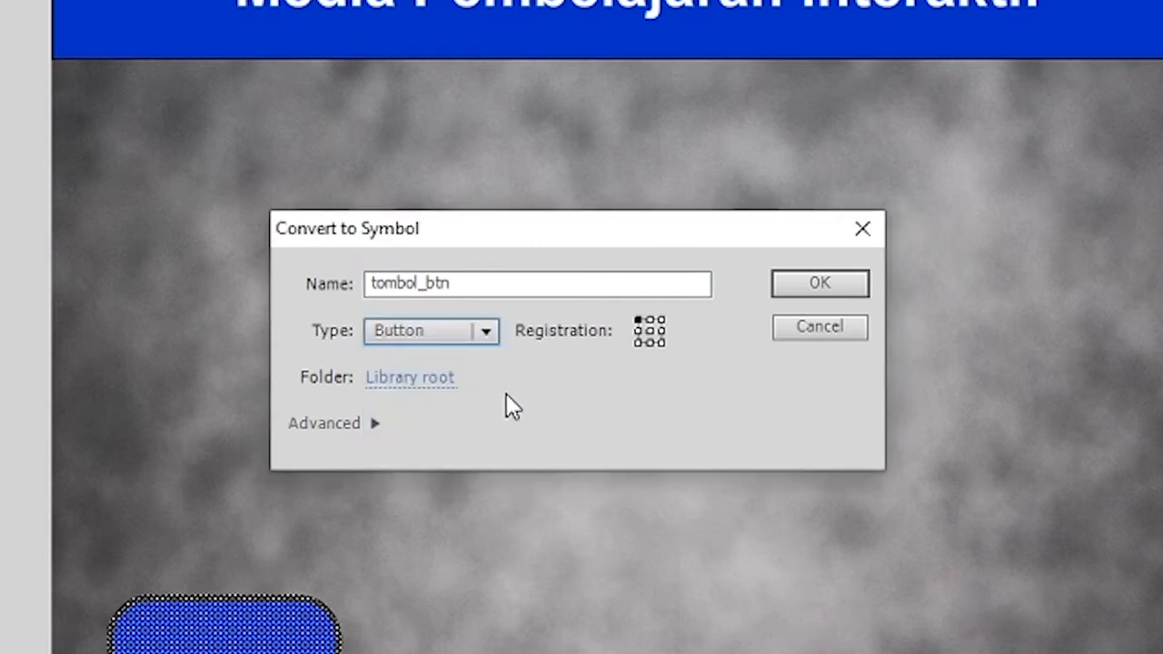
{"action": "left_click", "coordinate": [801, 289]}
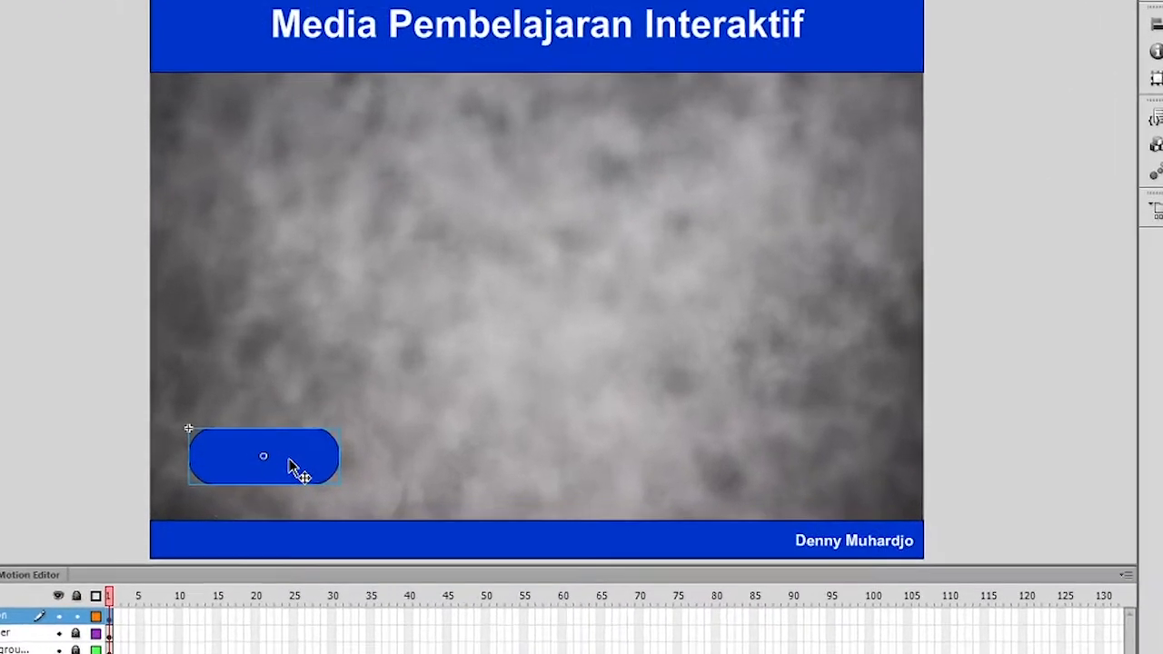
Duplicate the tombol_btn button and place the copy beside it to the right at the same height.
{"action": "left_click_drag", "start_coordinate": [277, 445], "coordinate": [383, 448]}
{"action": "left_click_drag", "start_coordinate": [453, 488], "coordinate": [511, 485]}
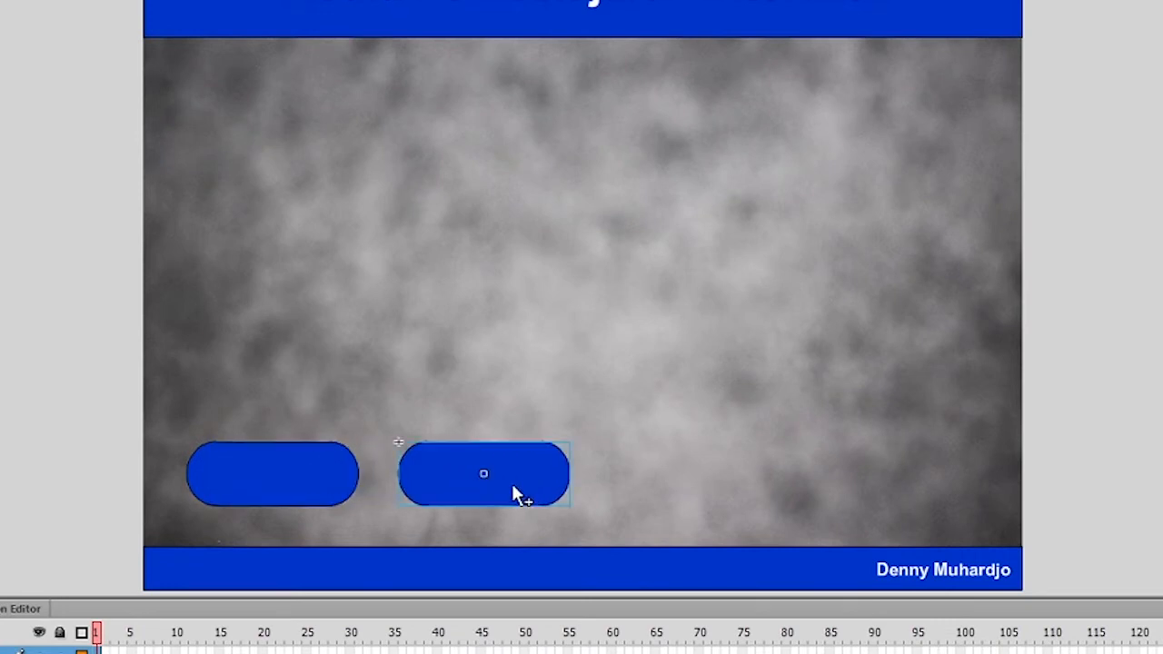
Duplicate both buttons together and place the copies beside them at the same height to form a row of four.
{"action": "left_click", "coordinate": [287, 489], "text": "shift"}
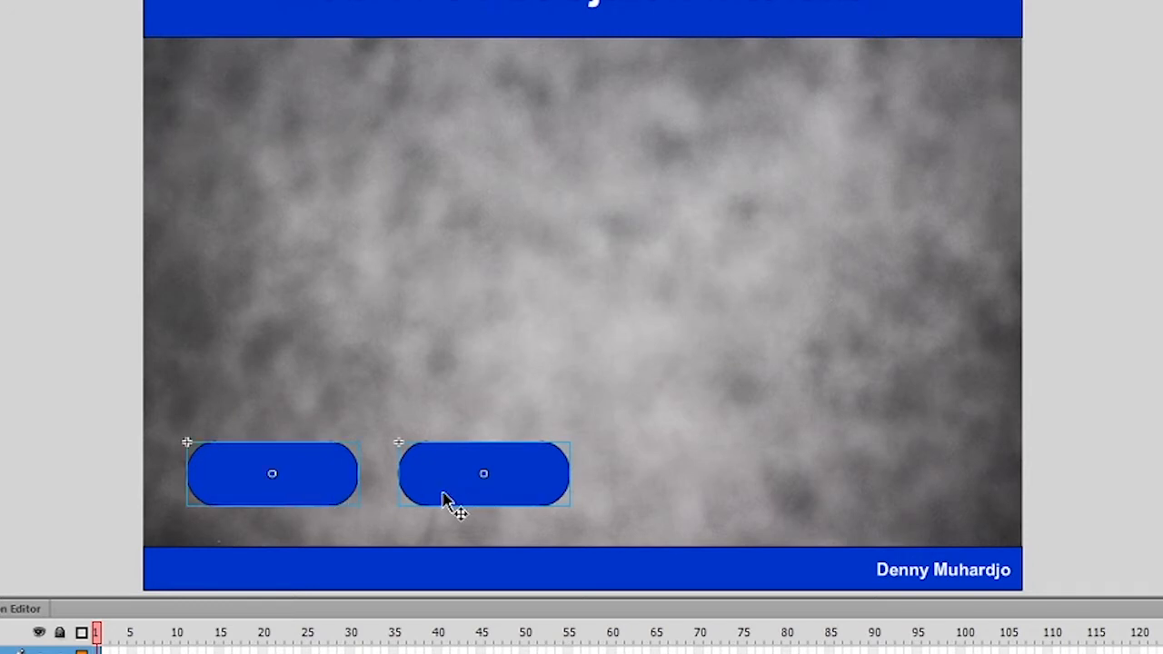
{"action": "left_click_drag", "start_coordinate": [445, 504], "coordinate": [861, 499]}
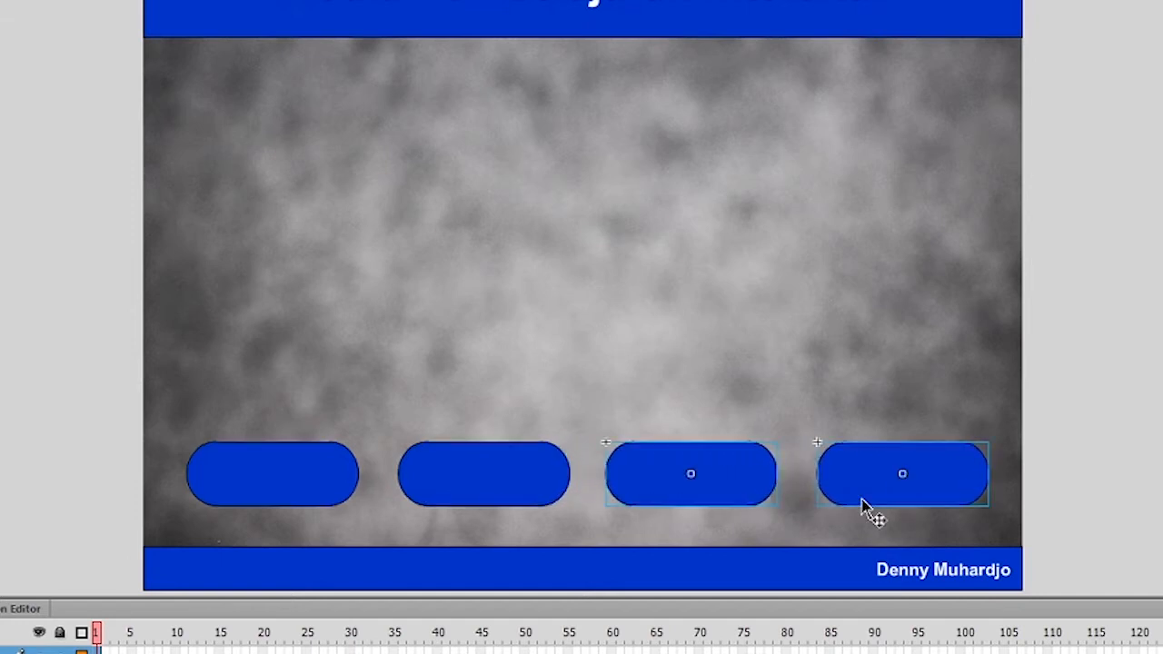
Open the tombol_btn symbol for editing and insert keyframes in its Over and Down frames.
{"action": "double_click", "coordinate": [962, 488]}
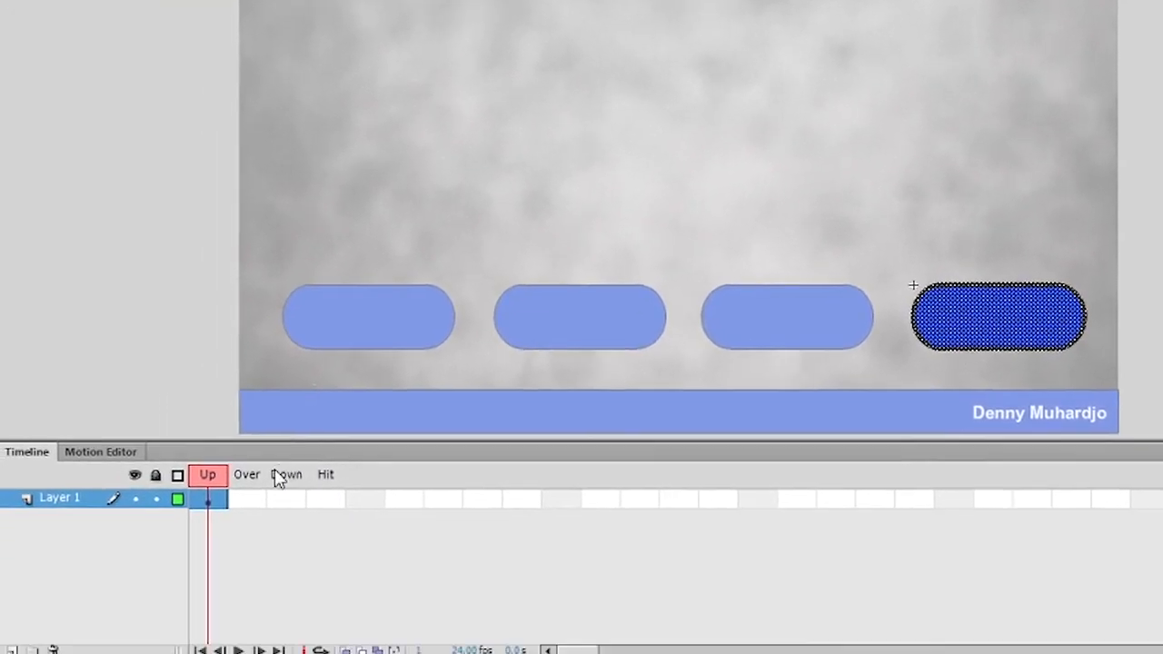
{"action": "right_click", "coordinate": [165, 653]}
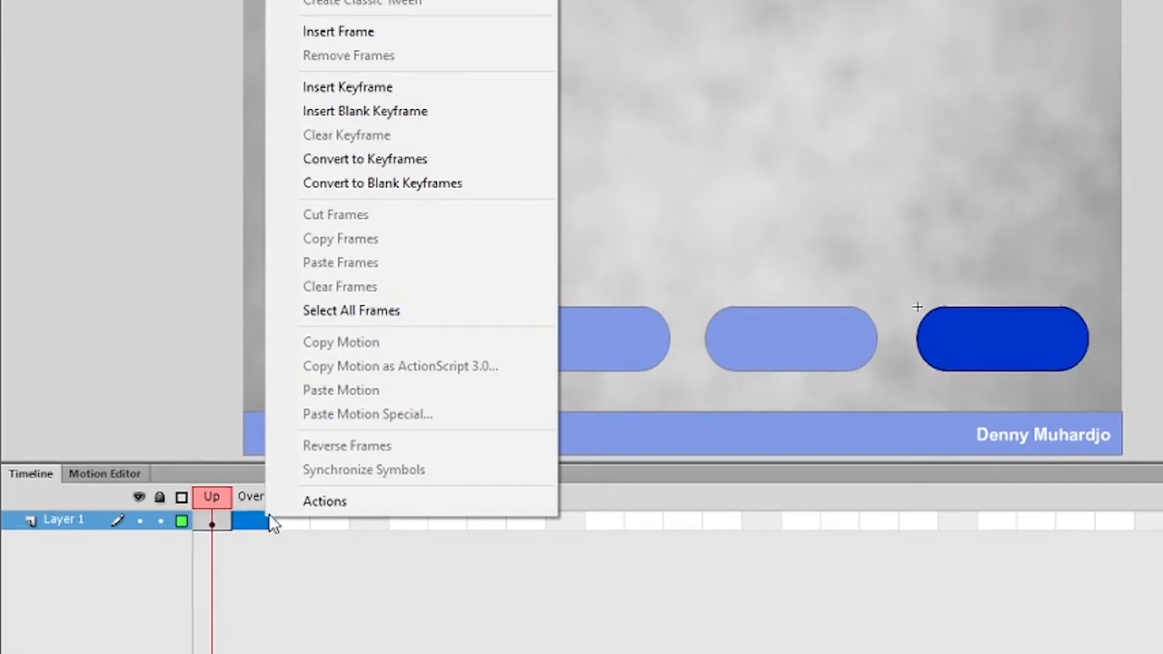
{"action": "left_click", "coordinate": [431, 187]}
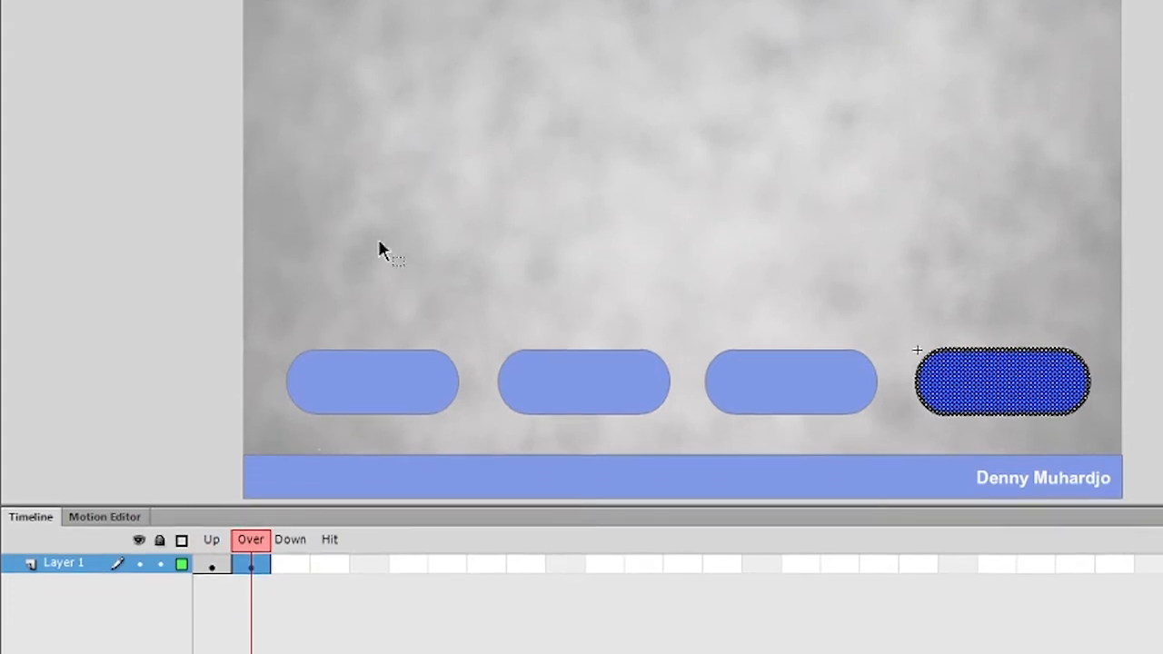
{"action": "right_click", "coordinate": [299, 499]}
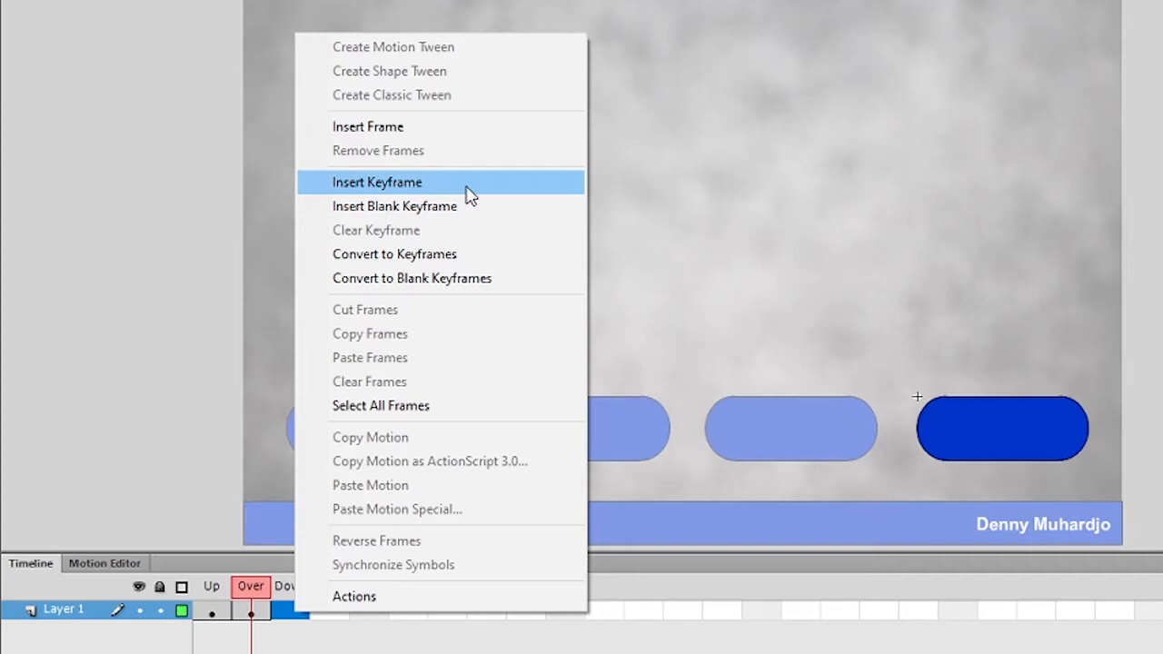
{"action": "left_click", "coordinate": [465, 185]}
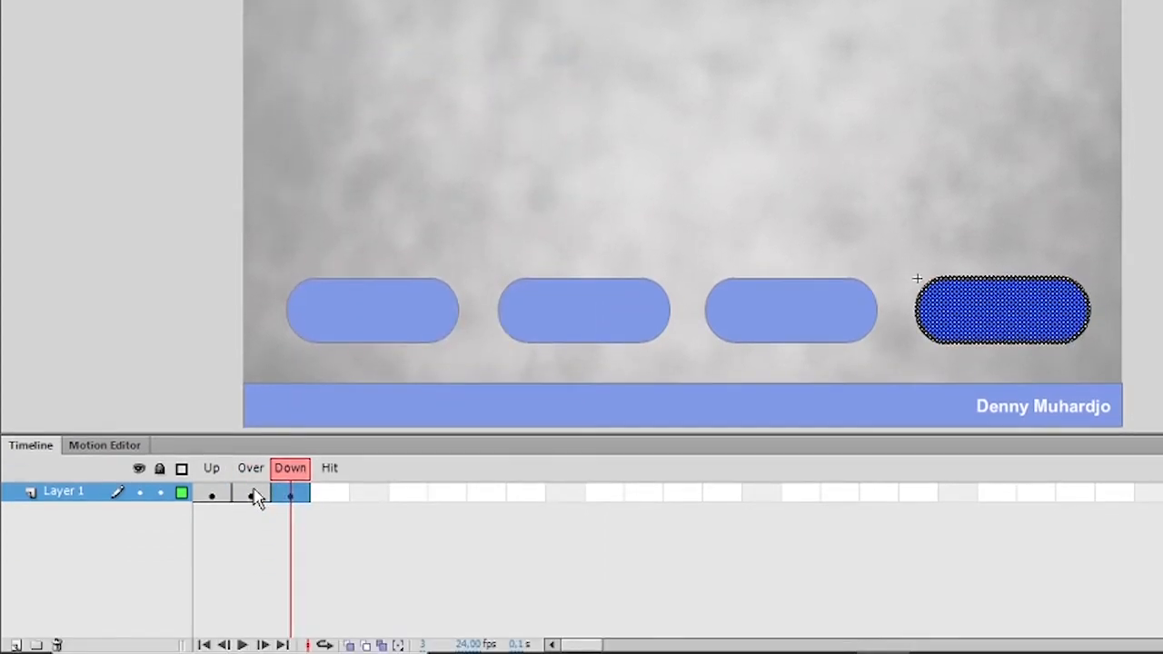
Change the button shape's fill to a dark navy blue in the Over frame.
{"action": "left_click", "coordinate": [256, 494]}
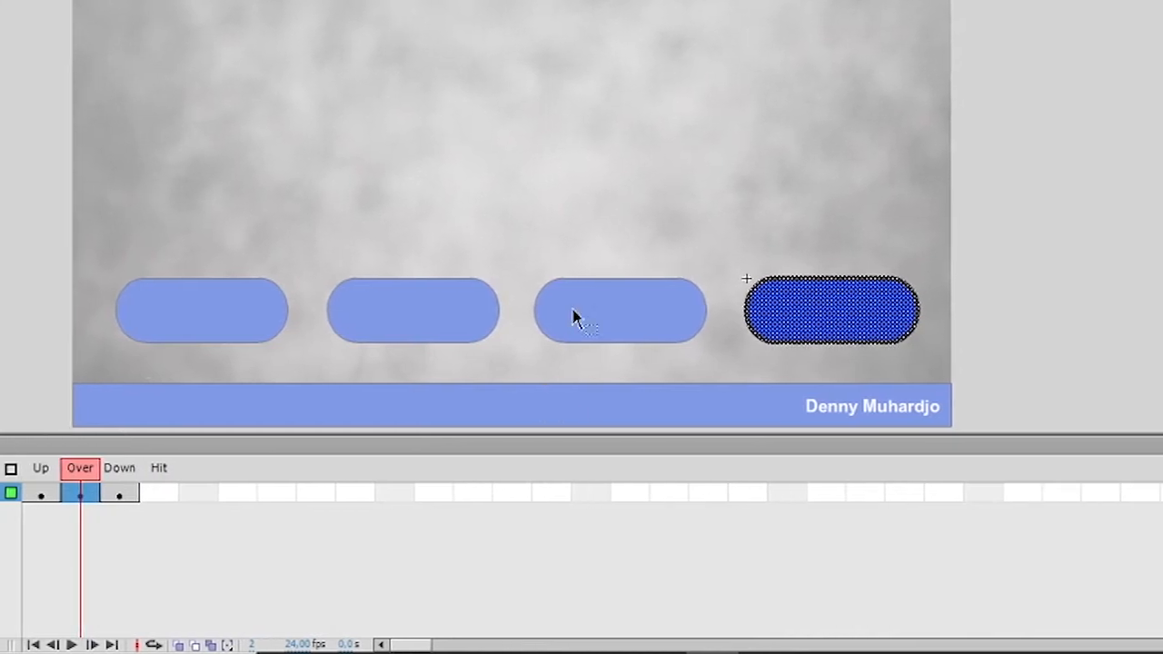
{"action": "left_click_drag", "start_coordinate": [823, 216], "coordinate": [1161, 380]}
{"action": "left_click_drag", "start_coordinate": [736, 389], "coordinate": [747, 384]}
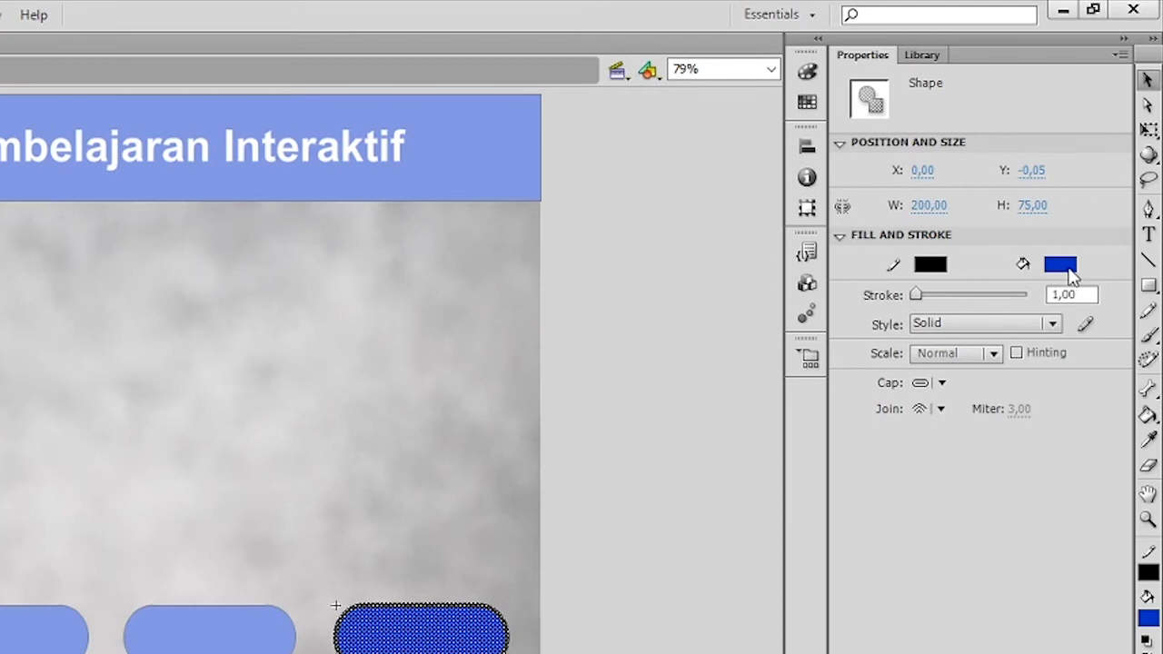
{"action": "left_click", "coordinate": [1098, 210]}
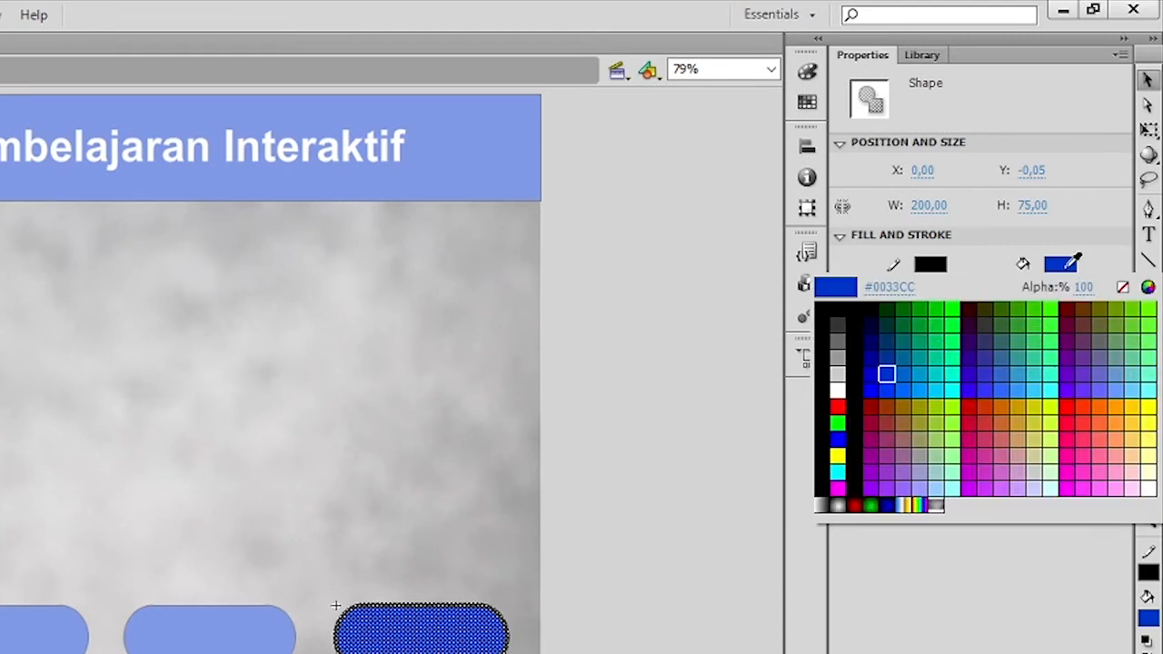
{"action": "left_click", "coordinate": [879, 338]}
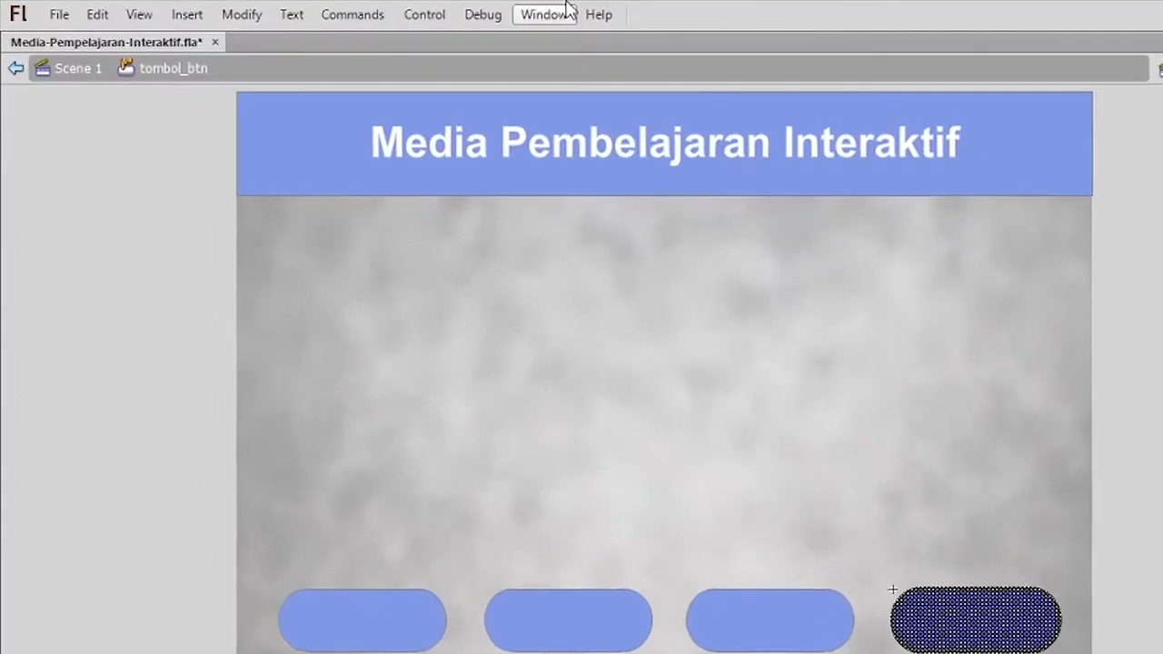
Add the Liquid Water Dripping Single 01 sound from the common sounds library to the Over frame, and return to Scene 1.
{"action": "left_click", "coordinate": [373, 10]}
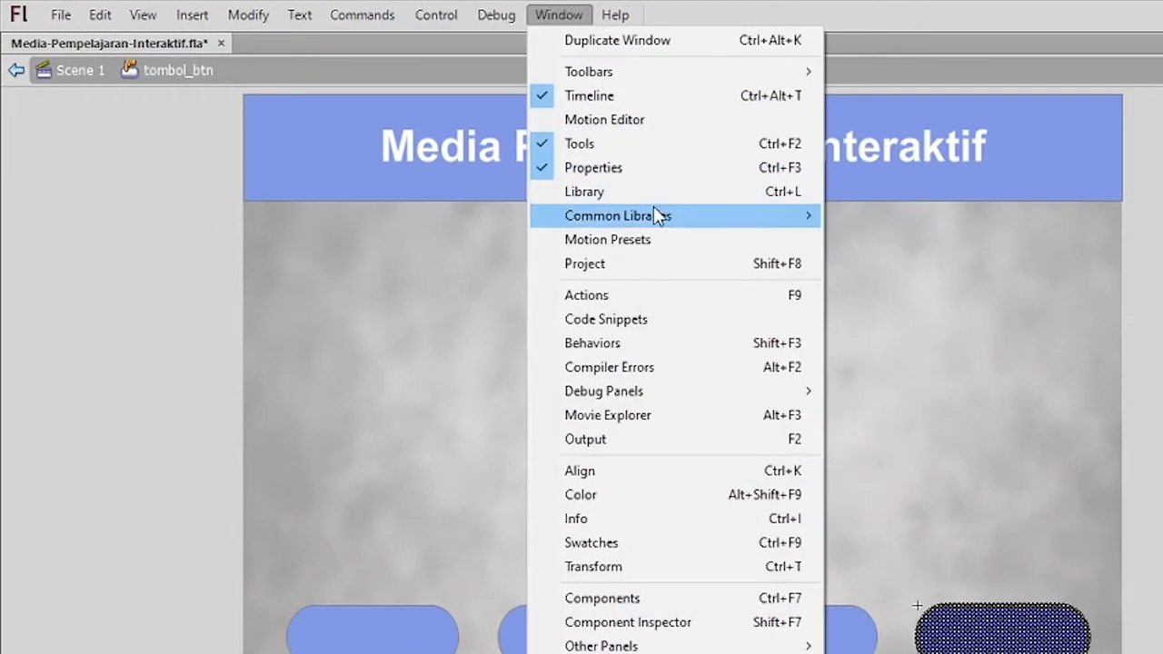
{"action": "mouse_move", "coordinate": [659, 218]}
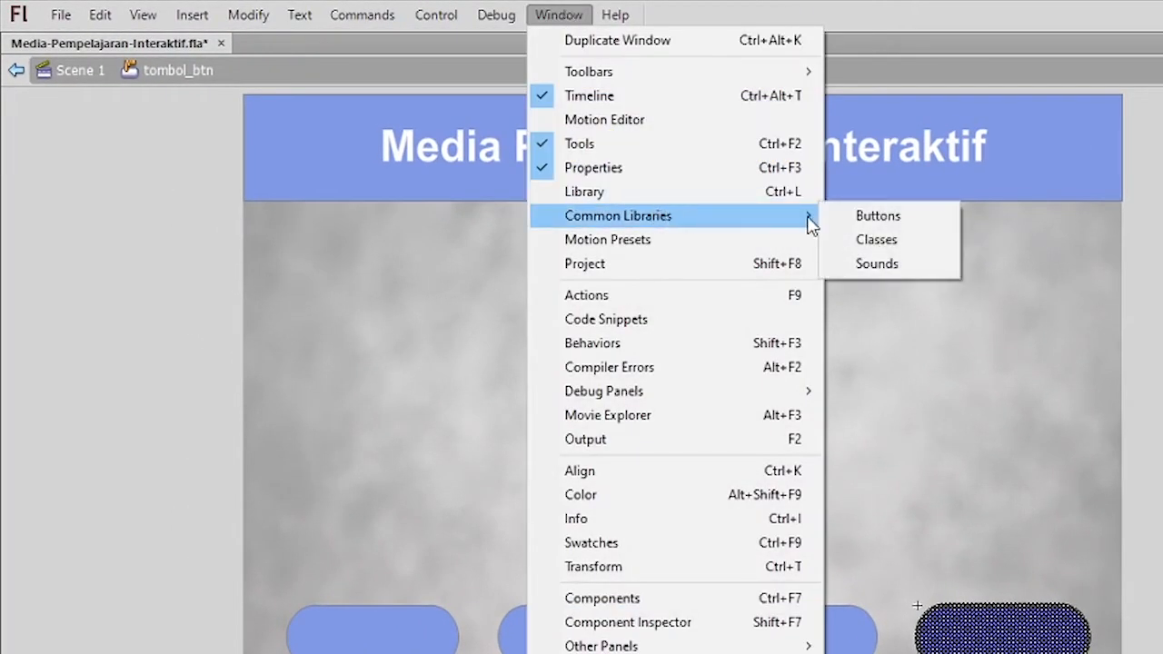
{"action": "left_click", "coordinate": [887, 264]}
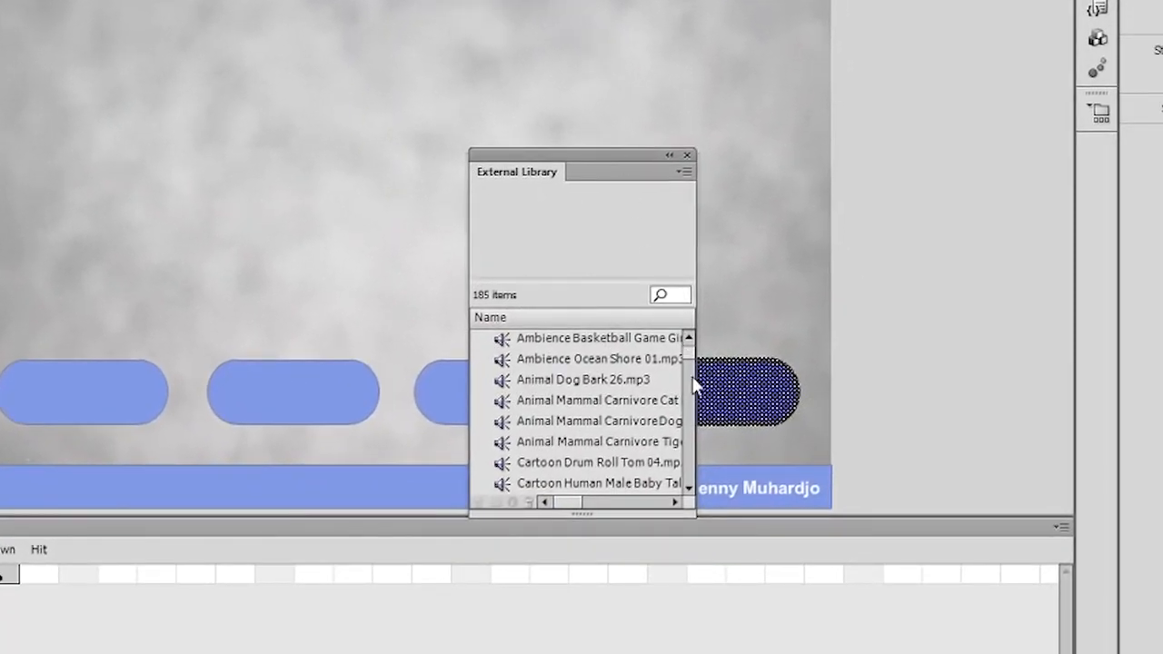
{"action": "left_click_drag", "start_coordinate": [700, 386], "coordinate": [815, 385]}
{"action": "scroll", "coordinate": [752, 407], "scroll_direction": "down", "scroll_amount": 10}
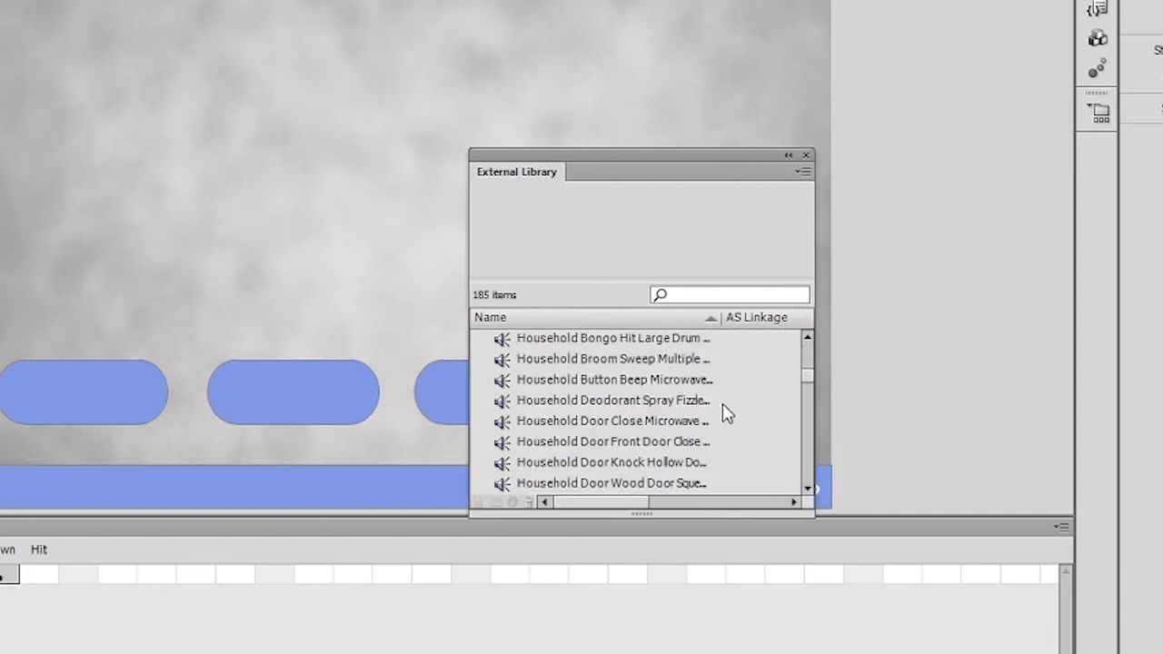
{"action": "scroll", "coordinate": [727, 412], "scroll_direction": "down", "scroll_amount": 10}
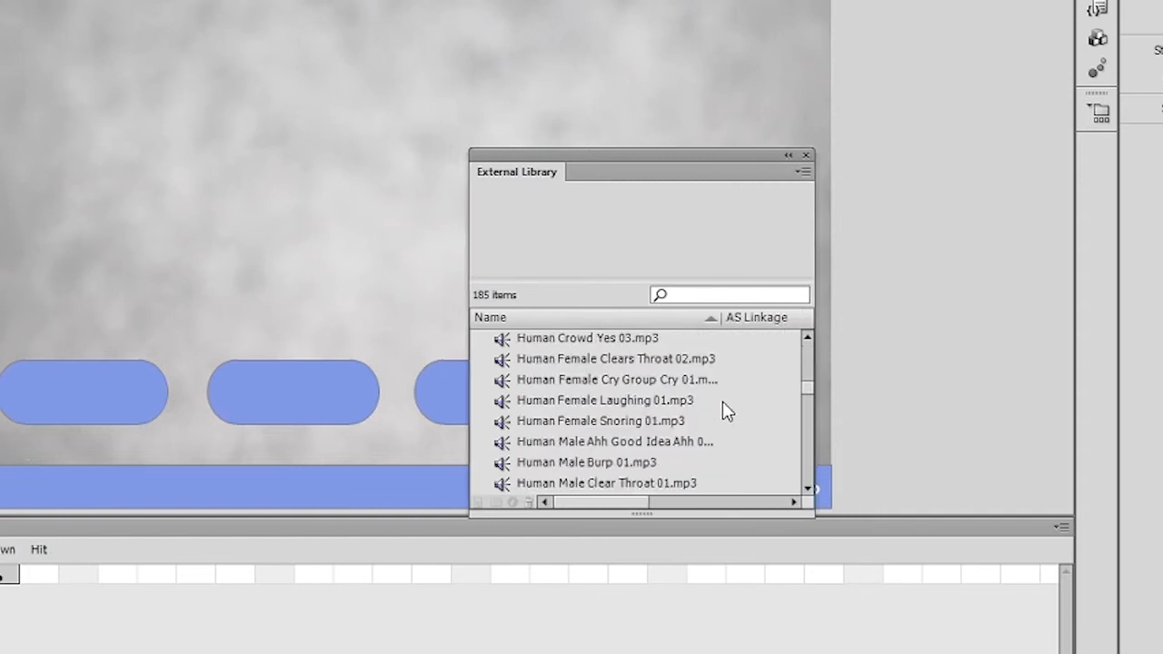
{"action": "scroll", "coordinate": [723, 403], "scroll_direction": "down", "scroll_amount": 8}
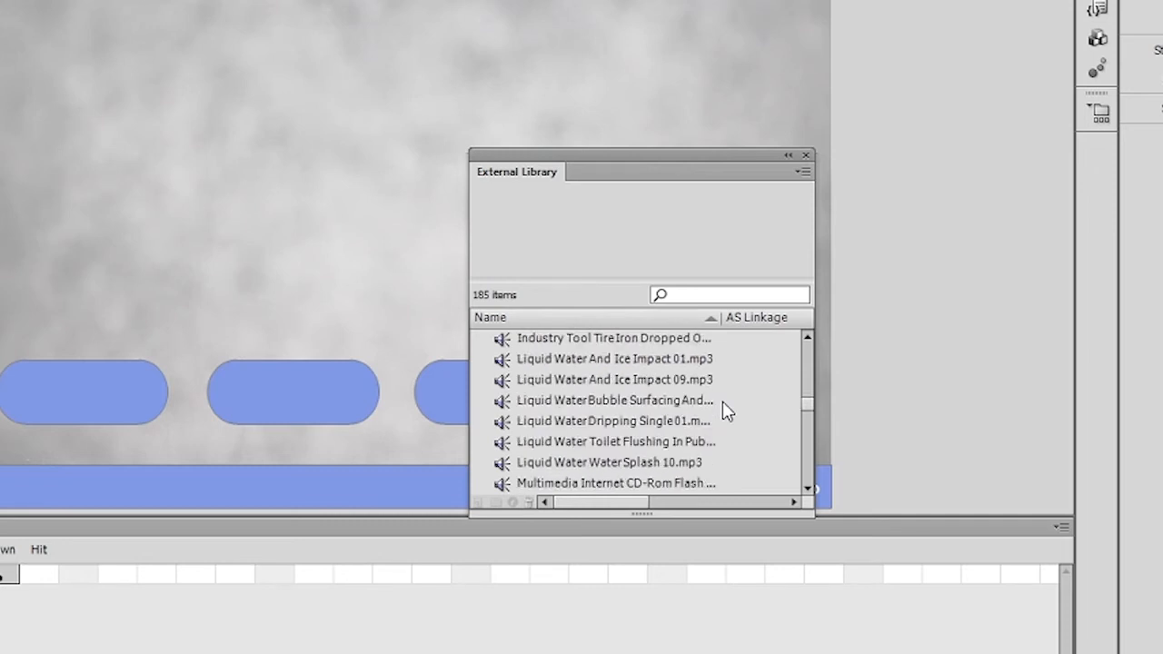
{"action": "left_click", "coordinate": [614, 423]}
{"action": "left_click", "coordinate": [604, 421]}
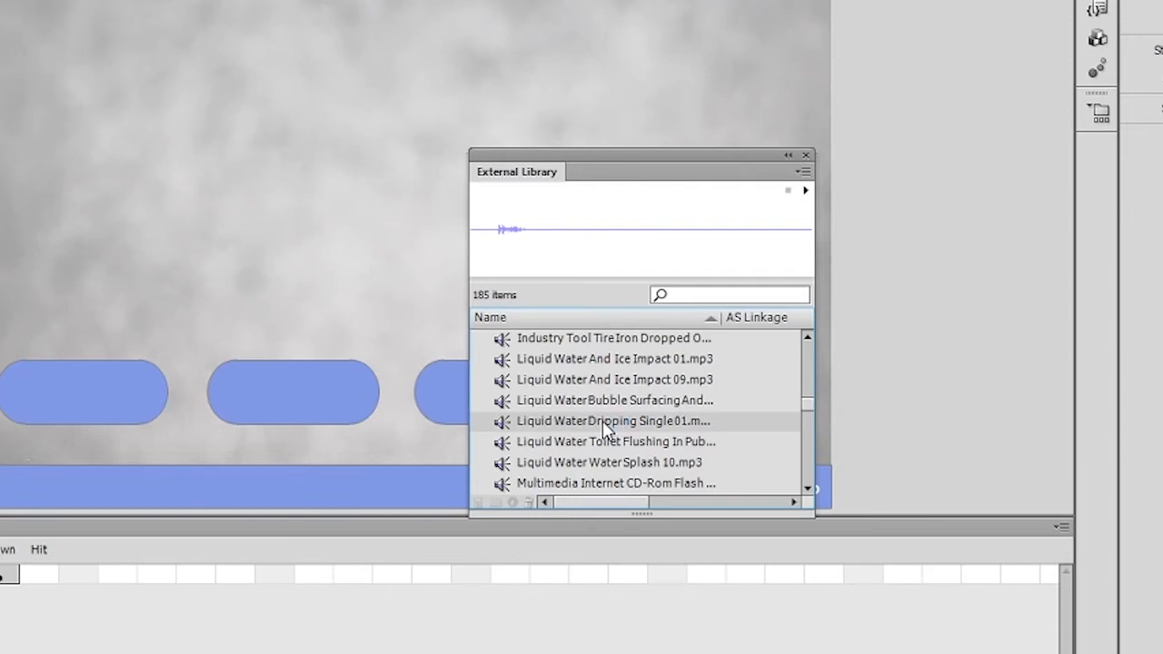
{"action": "left_click_drag", "start_coordinate": [603, 427], "coordinate": [393, 391]}
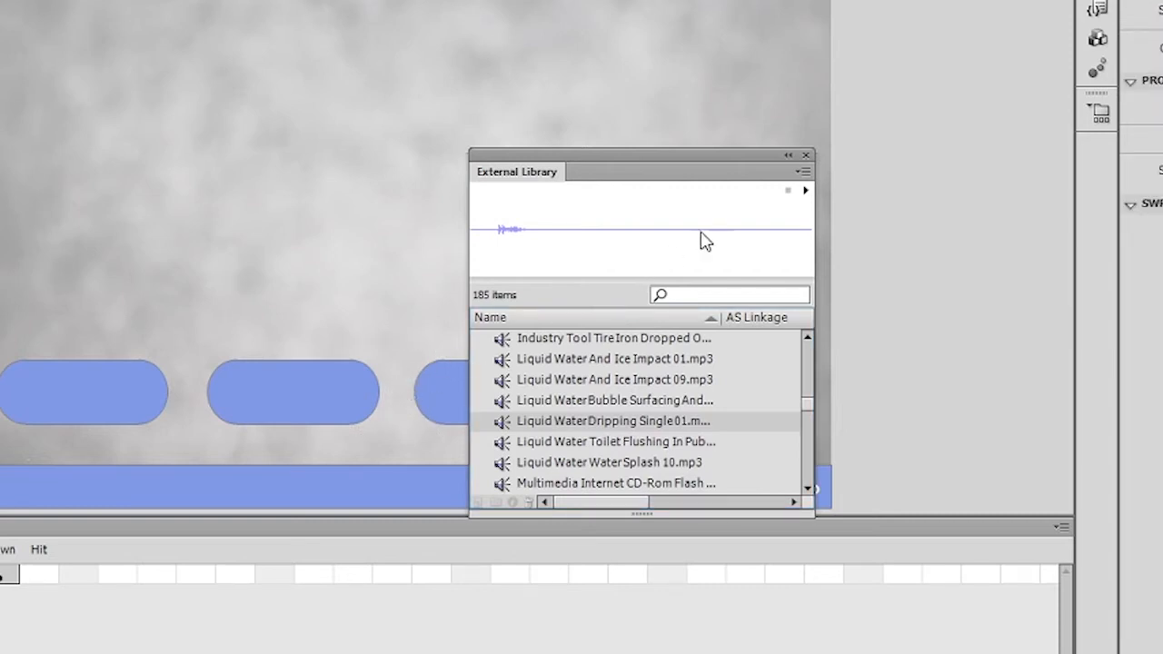
{"action": "left_click", "coordinate": [805, 155]}
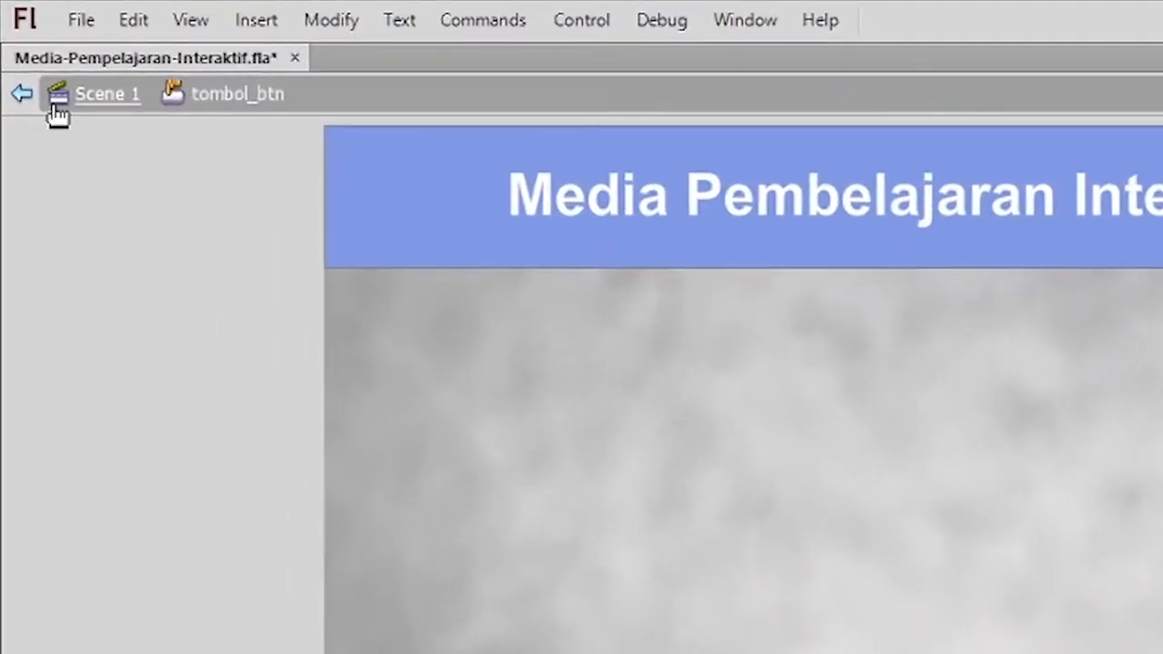
{"action": "left_click", "coordinate": [56, 109]}
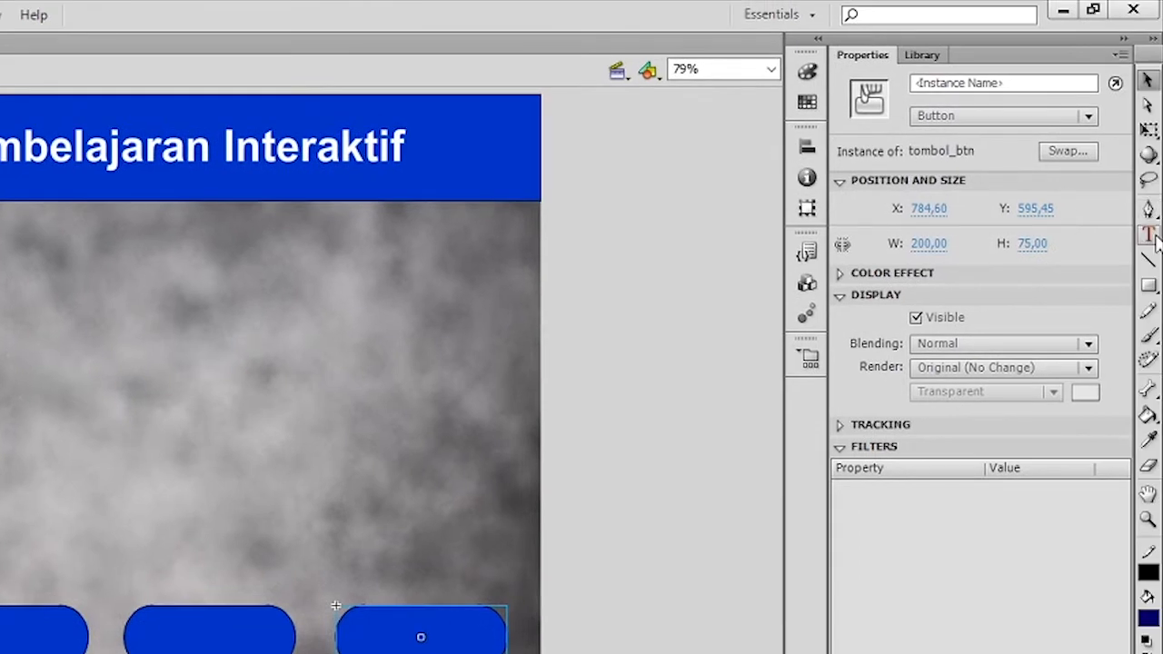
Add the white text CoverCD/Label on the first button.
{"action": "left_click", "coordinate": [1151, 235]}
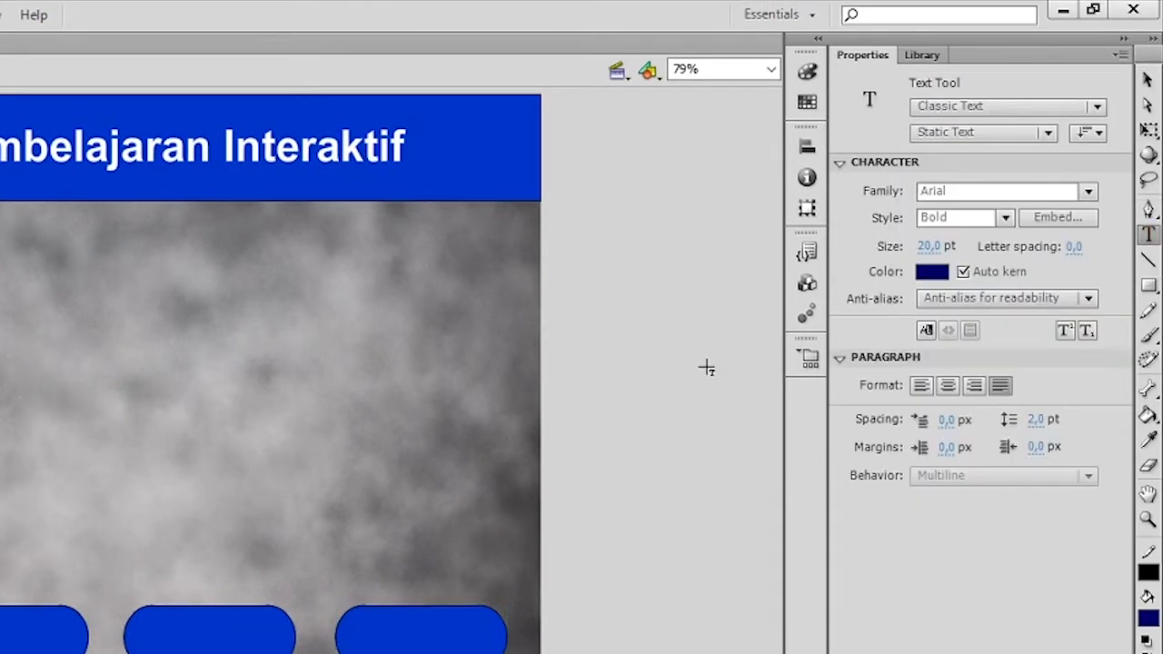
{"action": "left_click", "coordinate": [931, 272]}
{"action": "left_click", "coordinate": [836, 397]}
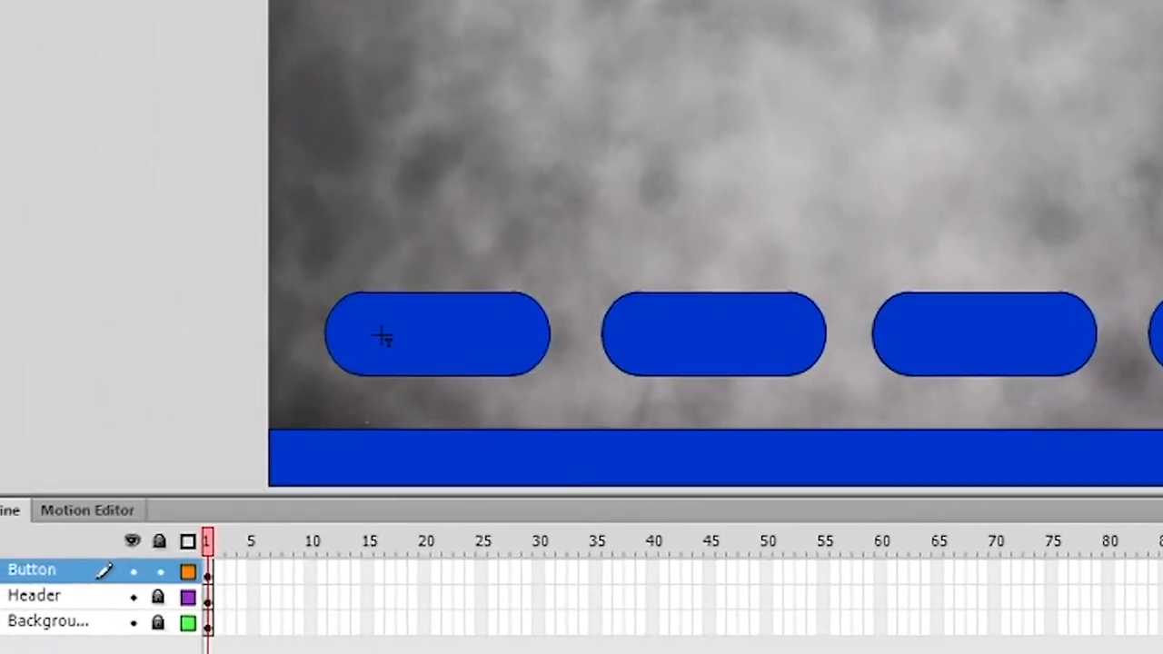
{"action": "left_click", "coordinate": [301, 393]}
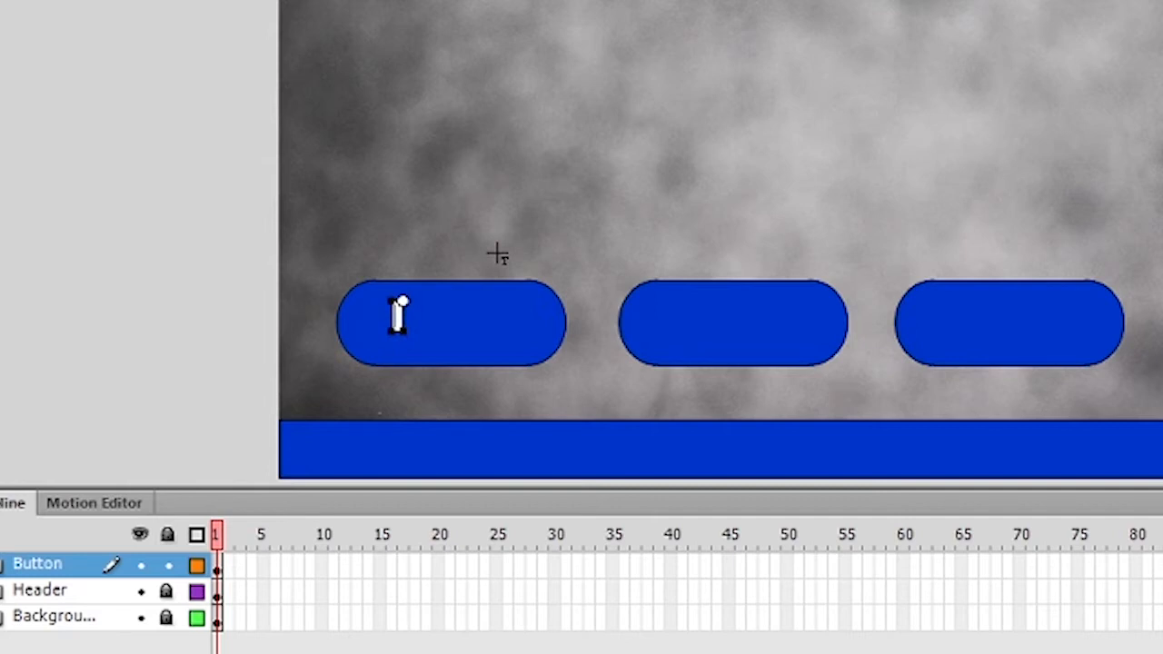
{"action": "type", "text": "CoverCD/Label"}
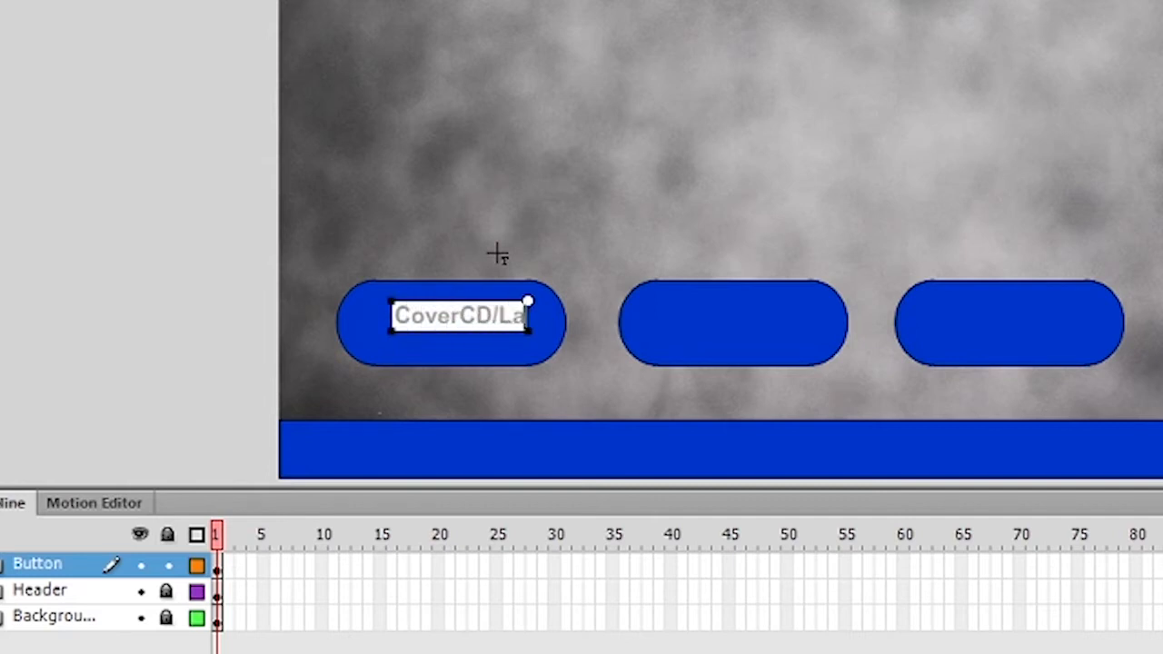
{"action": "key", "text": "Escape"}
Move and nudge the CoverCD/Label text to the center of the first button.
{"action": "left_click_drag", "start_coordinate": [526, 328], "coordinate": [495, 336]}
{"action": "key", "text": "Up"}
{"action": "key", "text": "Up"}
{"action": "key", "text": "Up"}
{"action": "key", "text": "Up"}
{"action": "key", "text": "Up"}
{"action": "key", "text": "Up"}
{"action": "key", "text": "Up"}
{"action": "key", "text": "Right"}
{"action": "key", "text": "Right"}
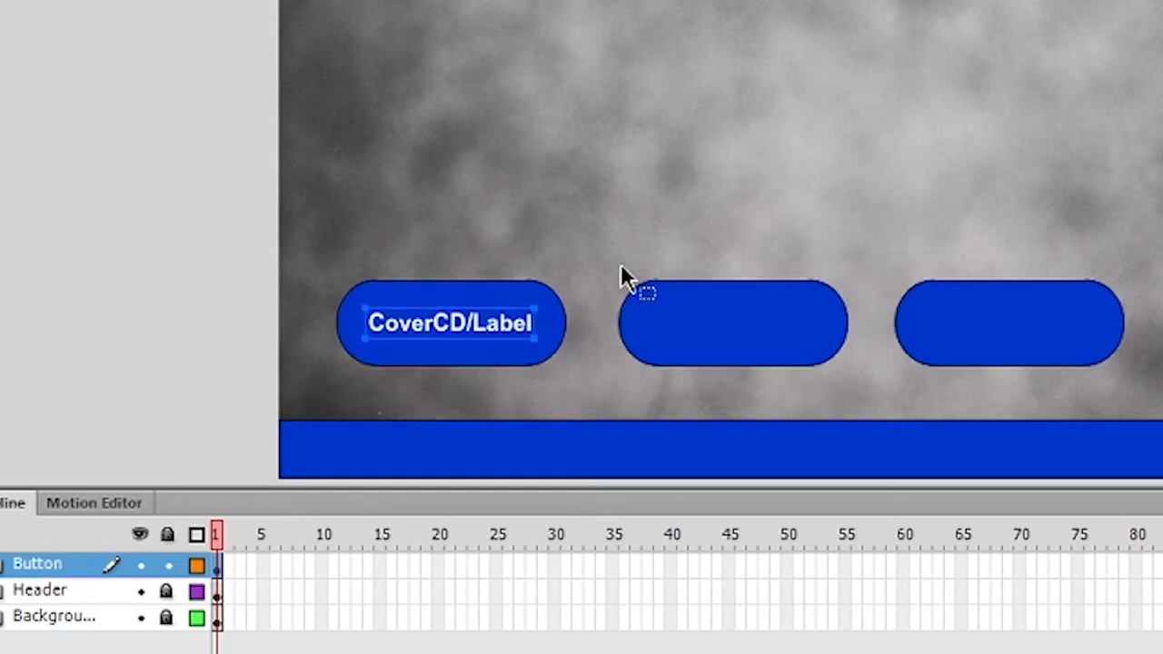
Set the CoverCD/Label text size to 25 pt and center it again on the first button.
{"action": "left_click", "coordinate": [854, 288]}
{"action": "type", "text": "25"}
{"action": "key", "text": "Return"}
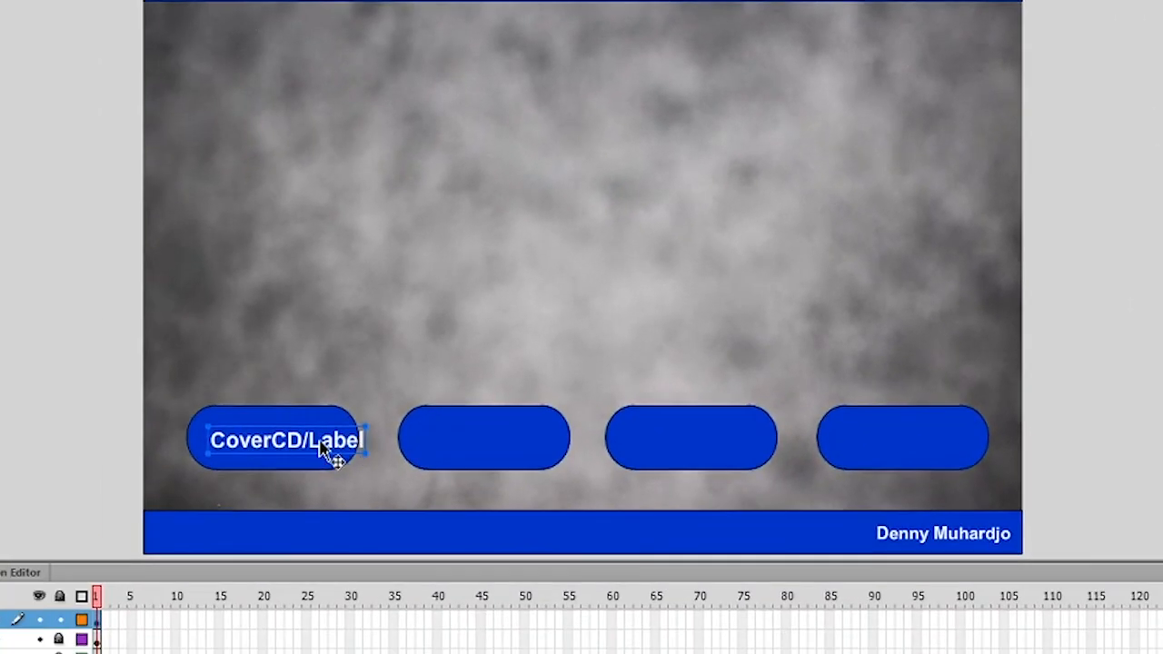
{"action": "left_click_drag", "start_coordinate": [324, 445], "coordinate": [311, 443]}
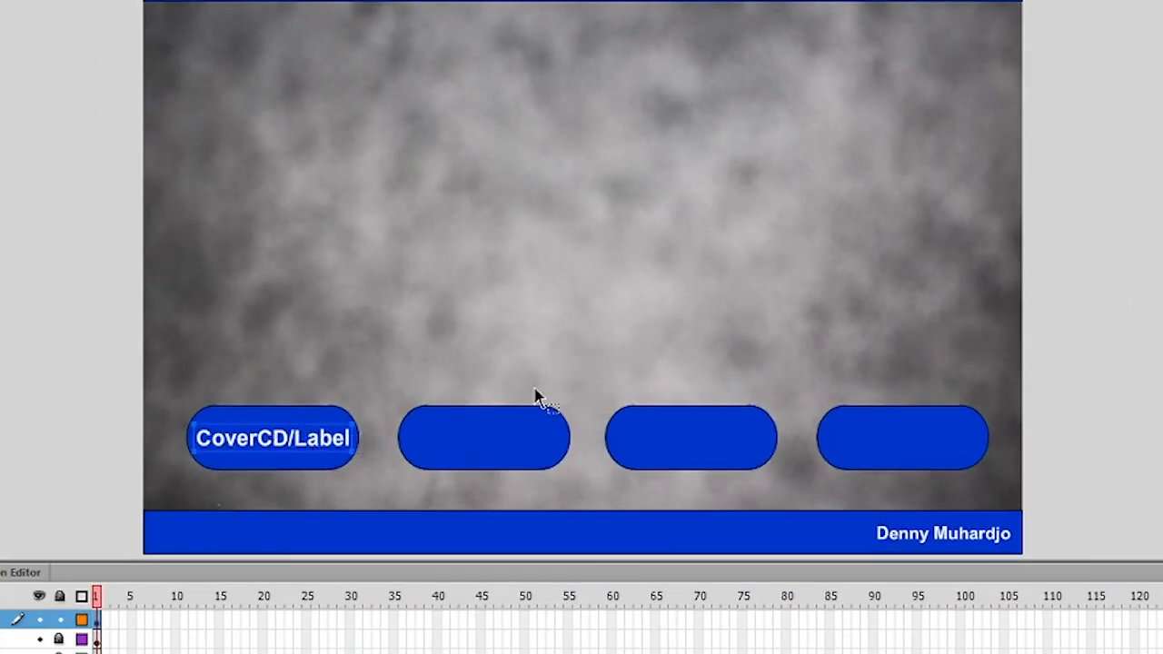
Copy the CoverCD/Label text onto the second button and change the copy to Materi.
{"action": "left_click_drag", "start_coordinate": [257, 444], "coordinate": [474, 453]}
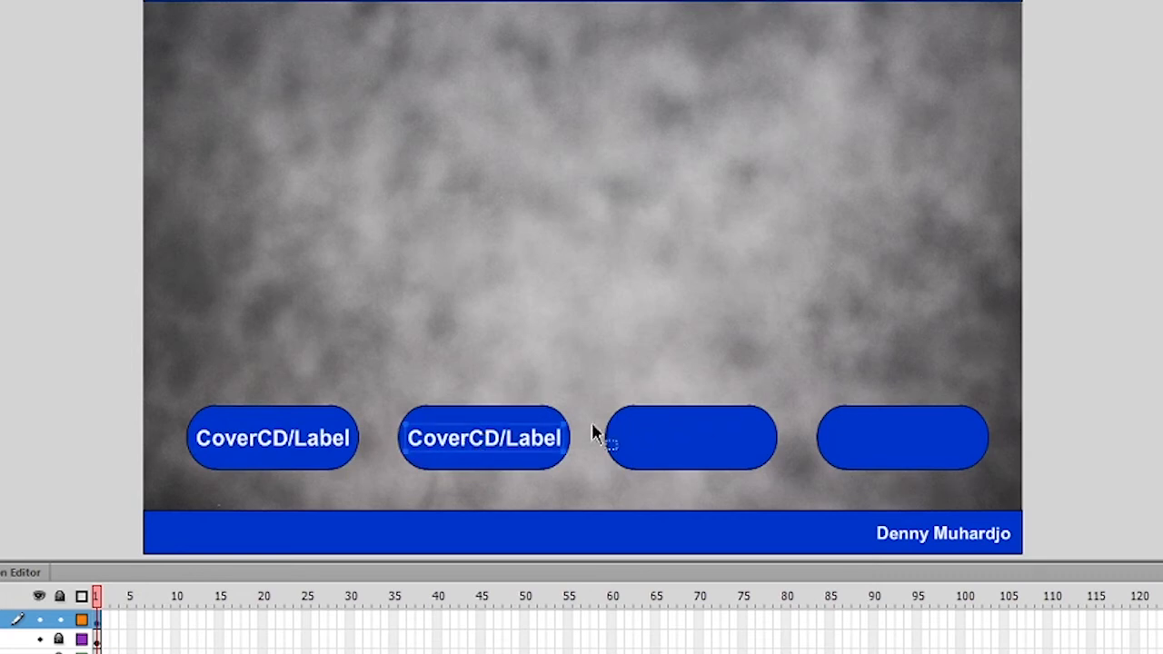
{"action": "double_click", "coordinate": [524, 444]}
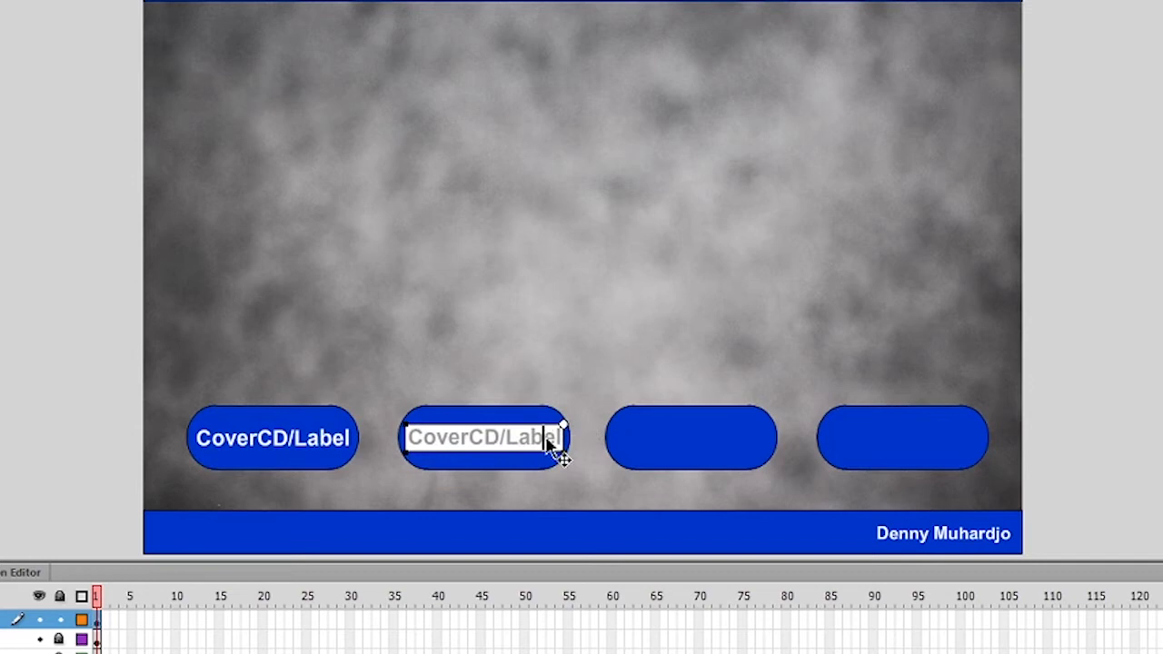
{"action": "key", "text": "ctrl+a"}
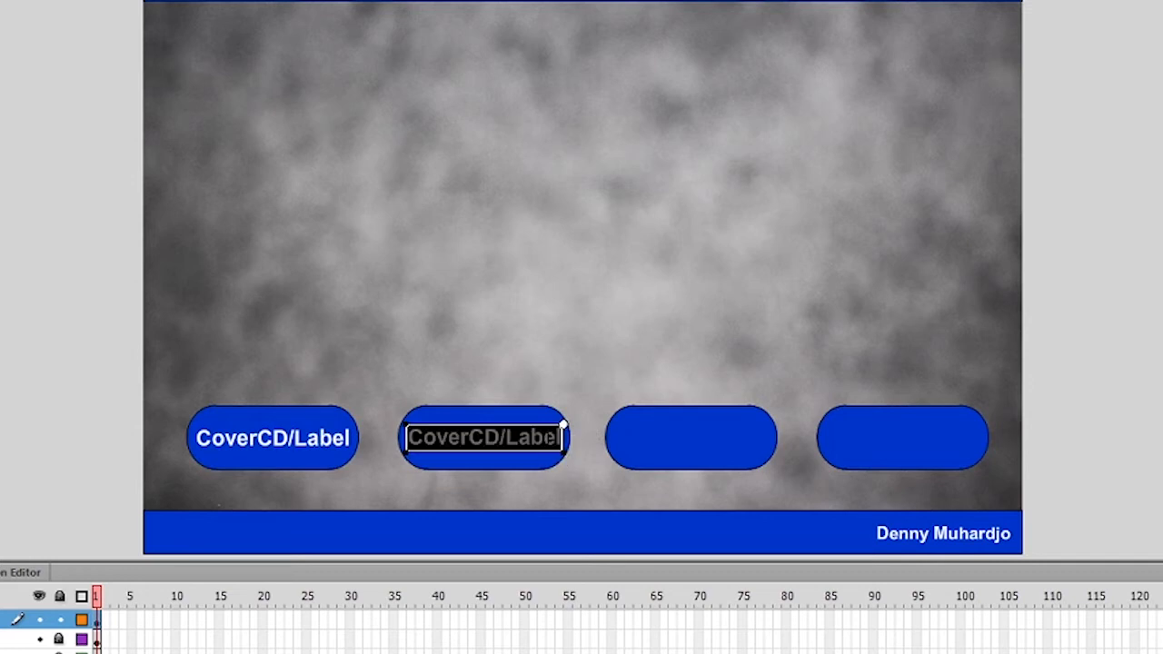
{"action": "type", "text": "Materi"}
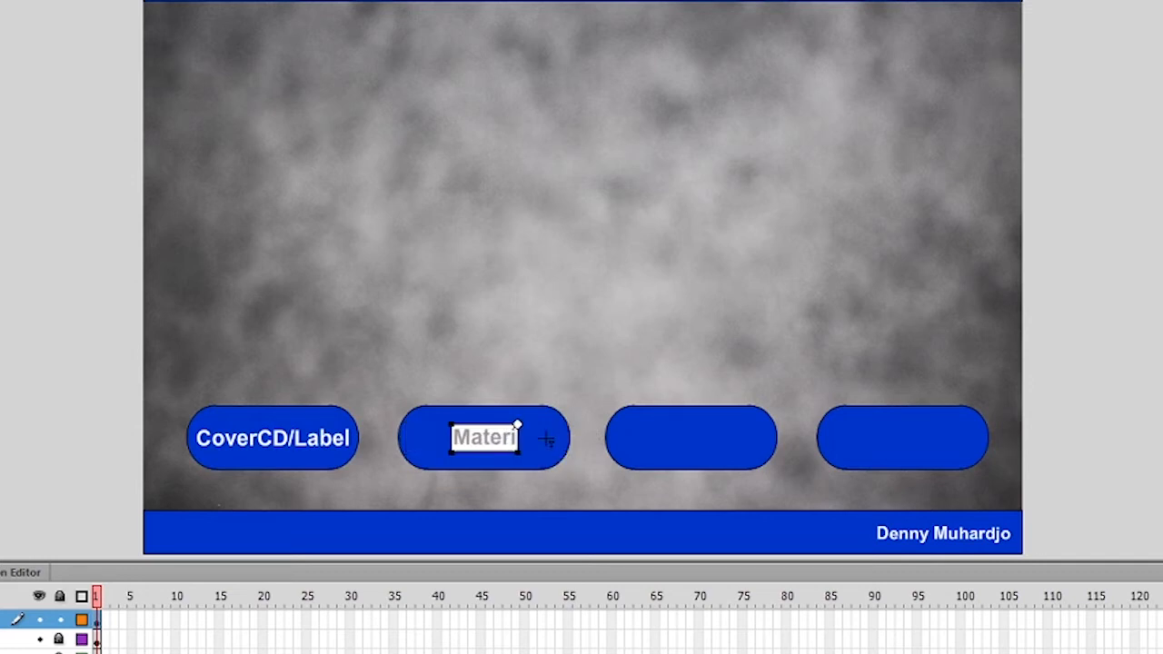
{"action": "key", "text": "Escape"}
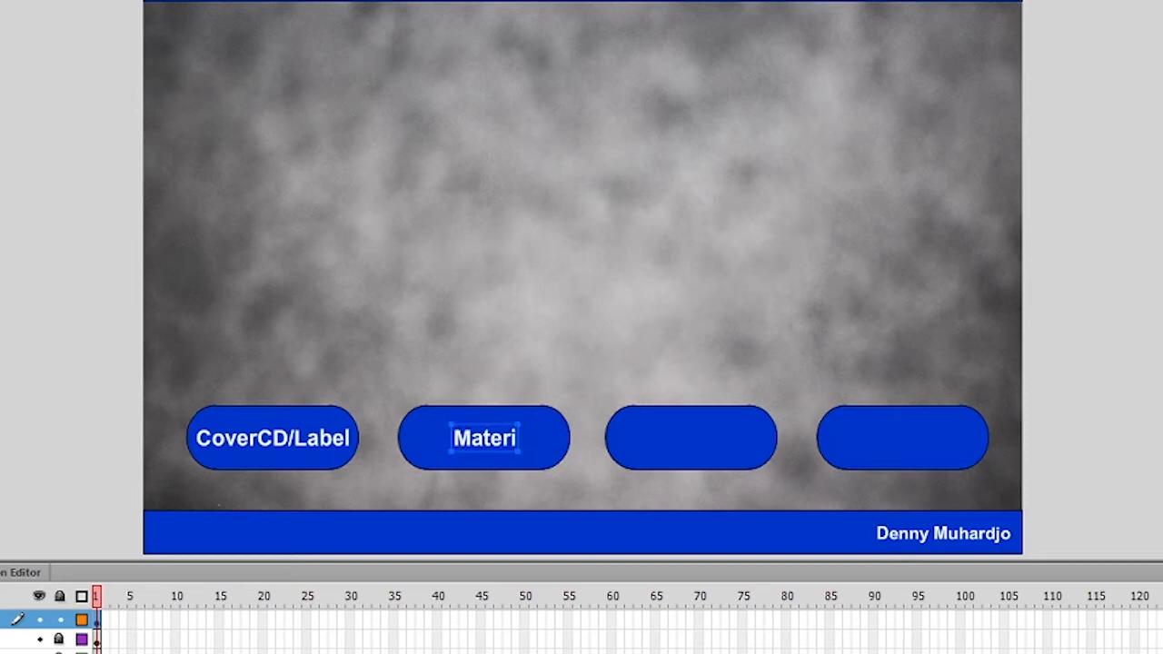
Copy the Materi text onto the third button and change the copy to Video.
{"action": "left_click_drag", "start_coordinate": [506, 452], "coordinate": [693, 450]}
{"action": "double_click", "coordinate": [695, 451]}
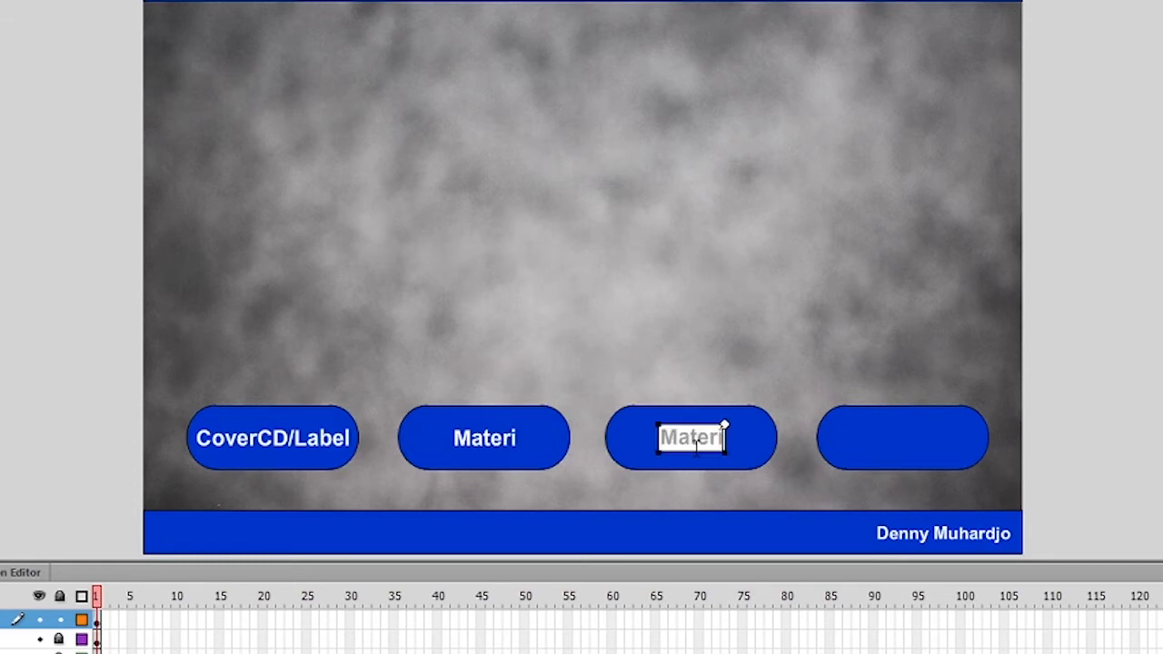
{"action": "key", "text": "ctrl+a"}
{"action": "type", "text": "Video"}
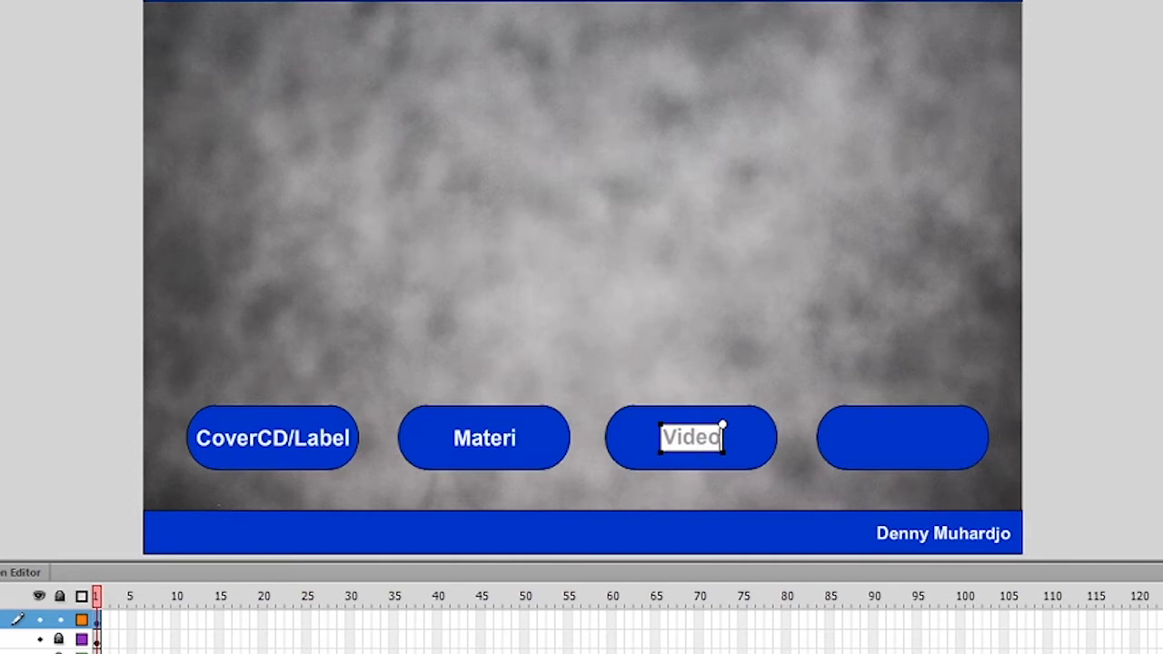
Copy the Video text onto the fourth button and change the copy to Burung.
{"action": "key", "text": "Escape"}
{"action": "left_click_drag", "start_coordinate": [705, 451], "coordinate": [901, 442]}
{"action": "double_click", "coordinate": [905, 442]}
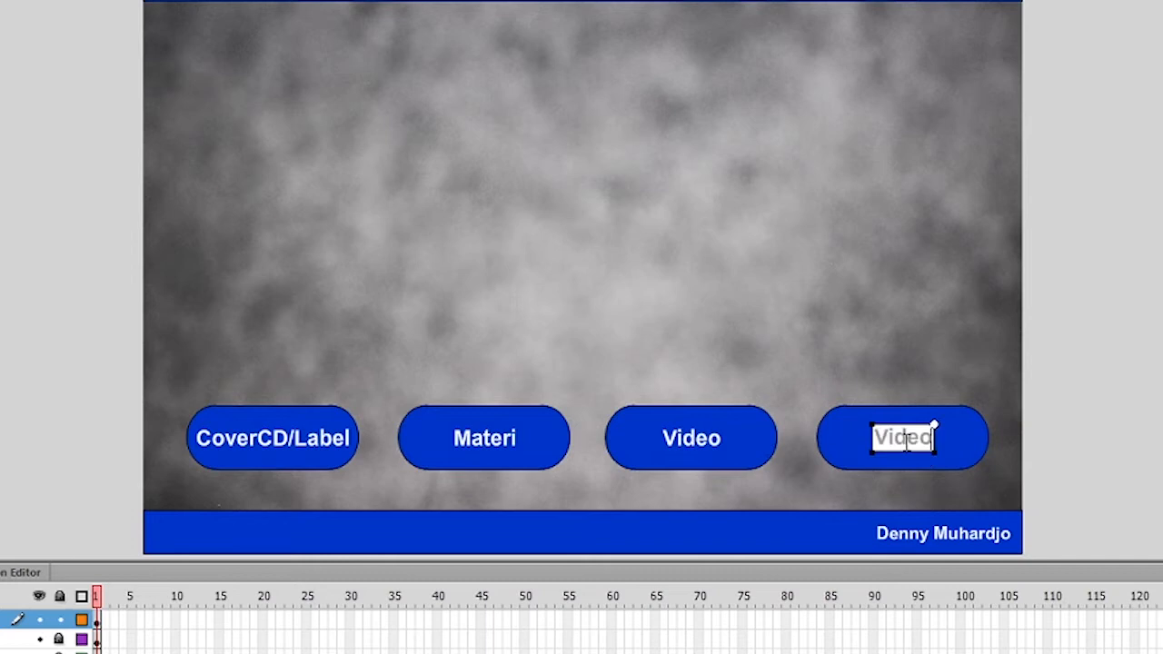
{"action": "key", "text": "ctrl+a"}
{"action": "type", "text": "Burung"}
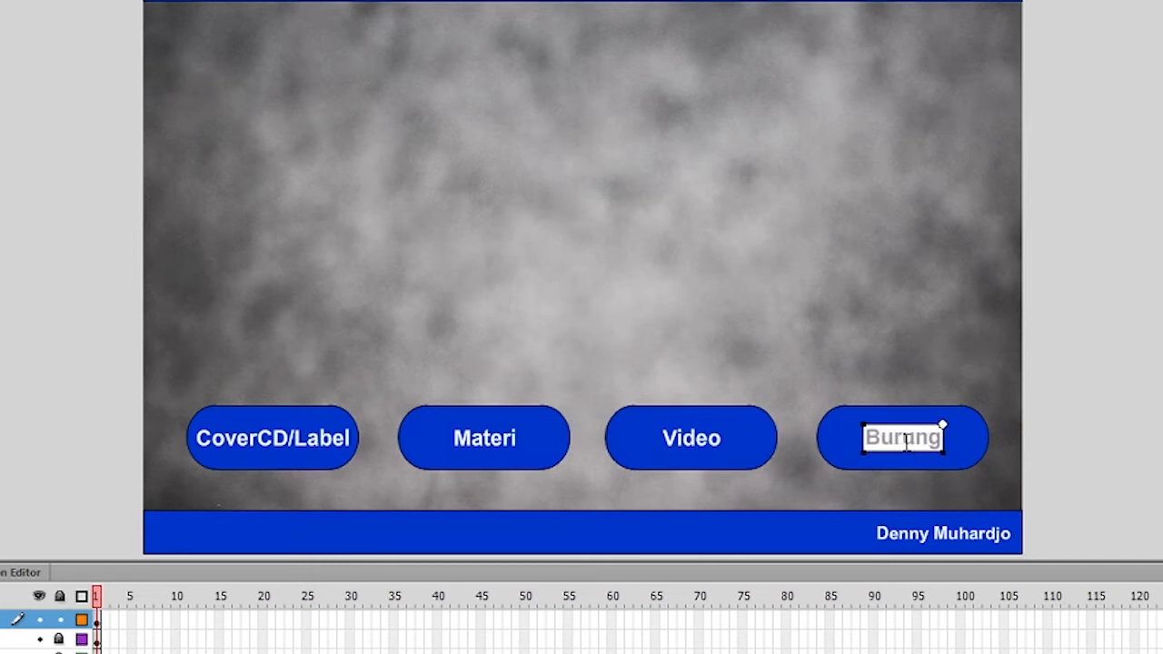
{"action": "key", "text": "Escape"}
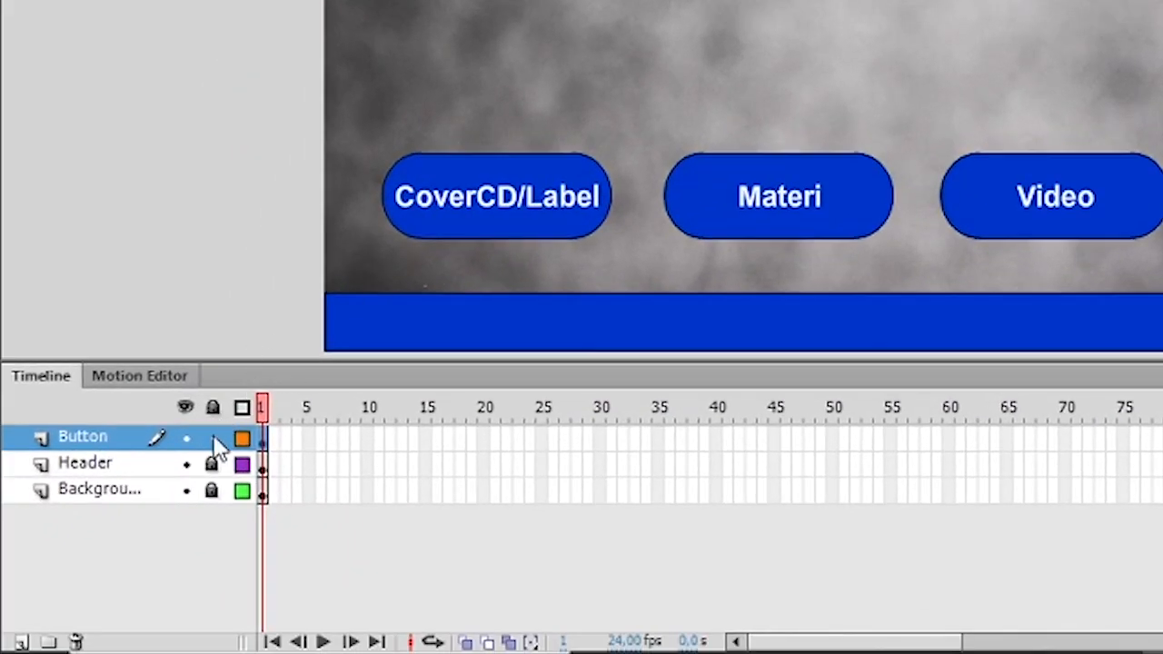
Lock the Button layer and add a new layer above it named Actions.
{"action": "left_click", "coordinate": [213, 438]}
{"action": "left_click", "coordinate": [20, 641]}
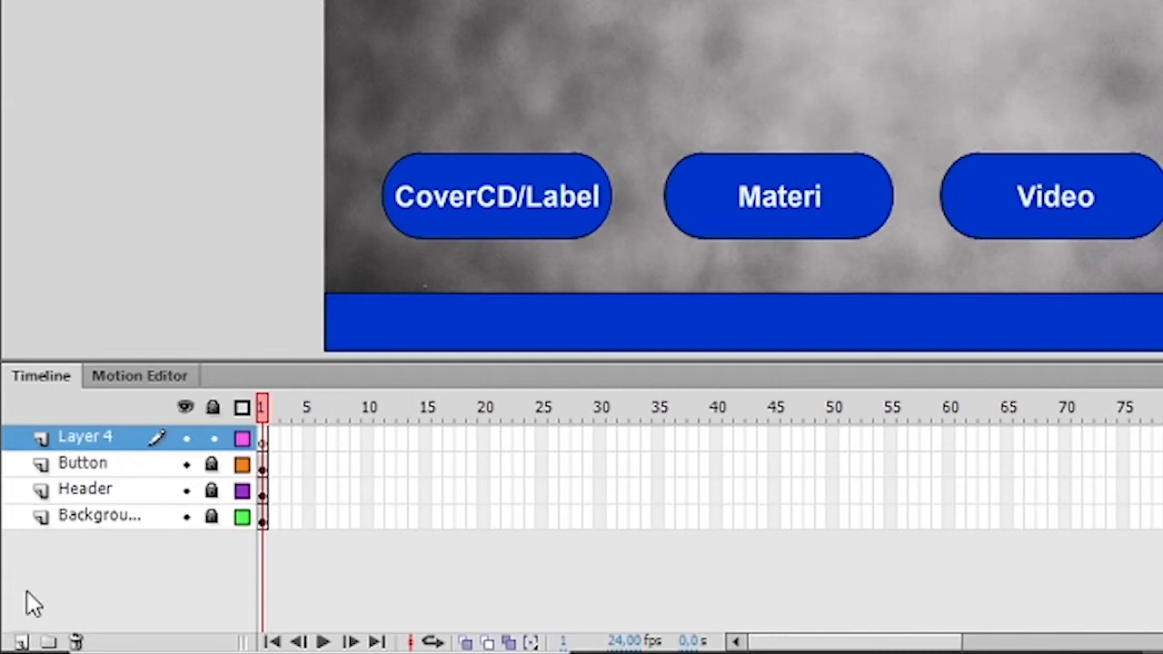
{"action": "left_click", "coordinate": [93, 447]}
{"action": "double_click", "coordinate": [94, 440]}
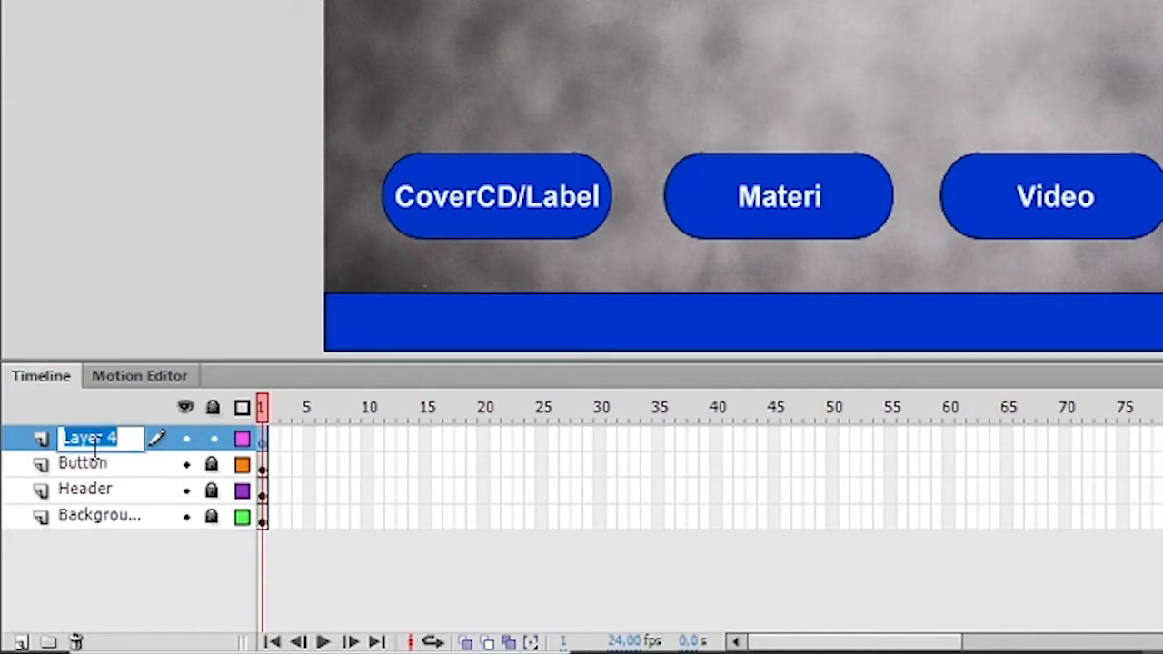
{"action": "type", "text": "Actions"}
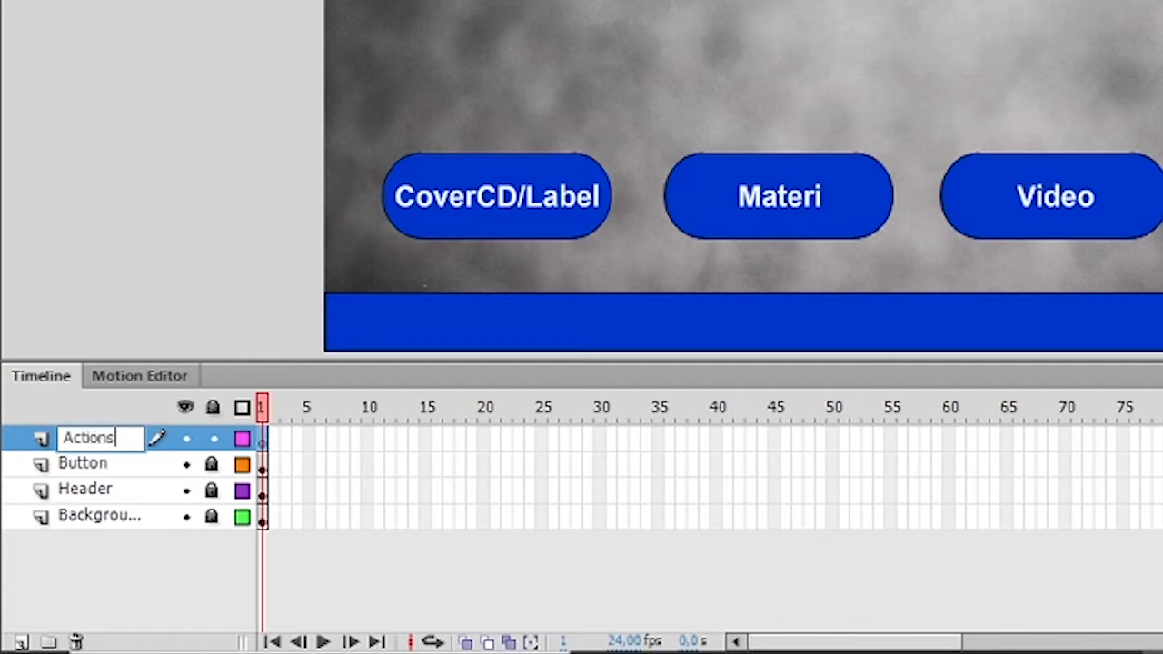
{"action": "key", "text": "Return"}
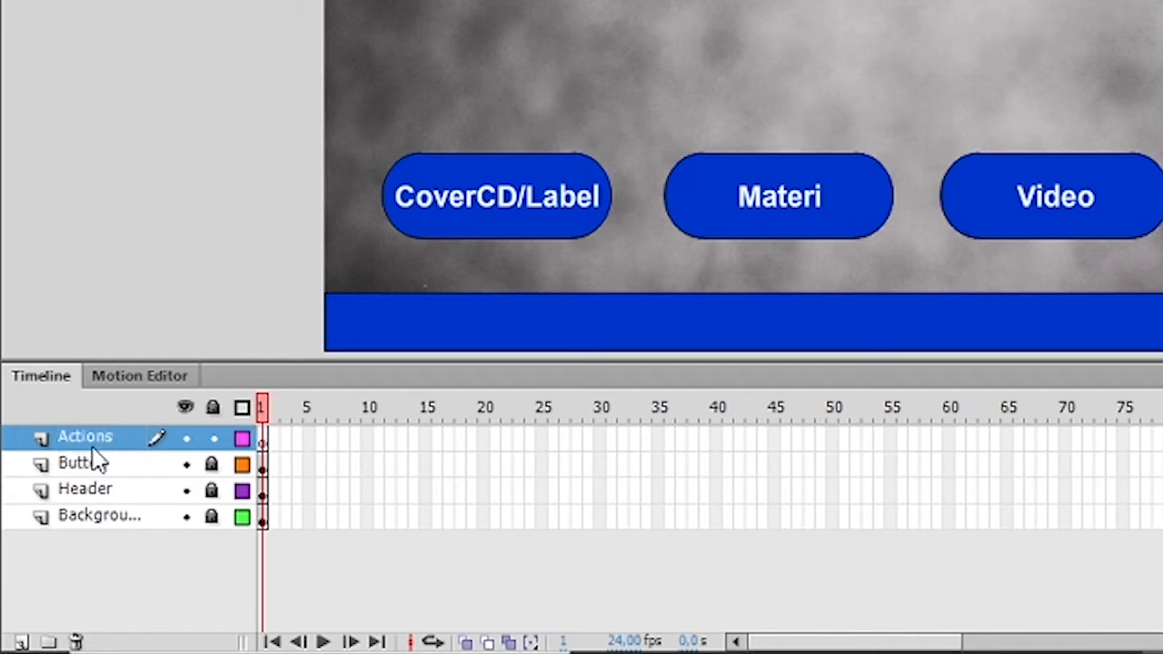
Add the script stop(); to frame 1 of the Actions layer and collapse the script editor.
{"action": "right_click", "coordinate": [272, 456]}
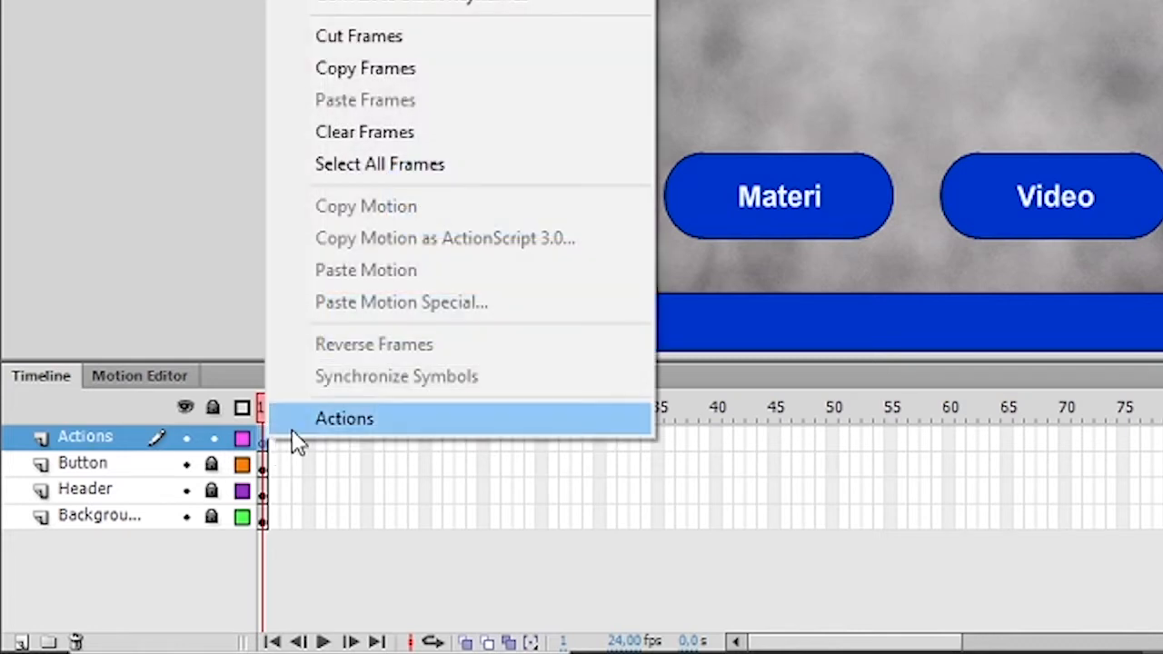
{"action": "left_click", "coordinate": [291, 427]}
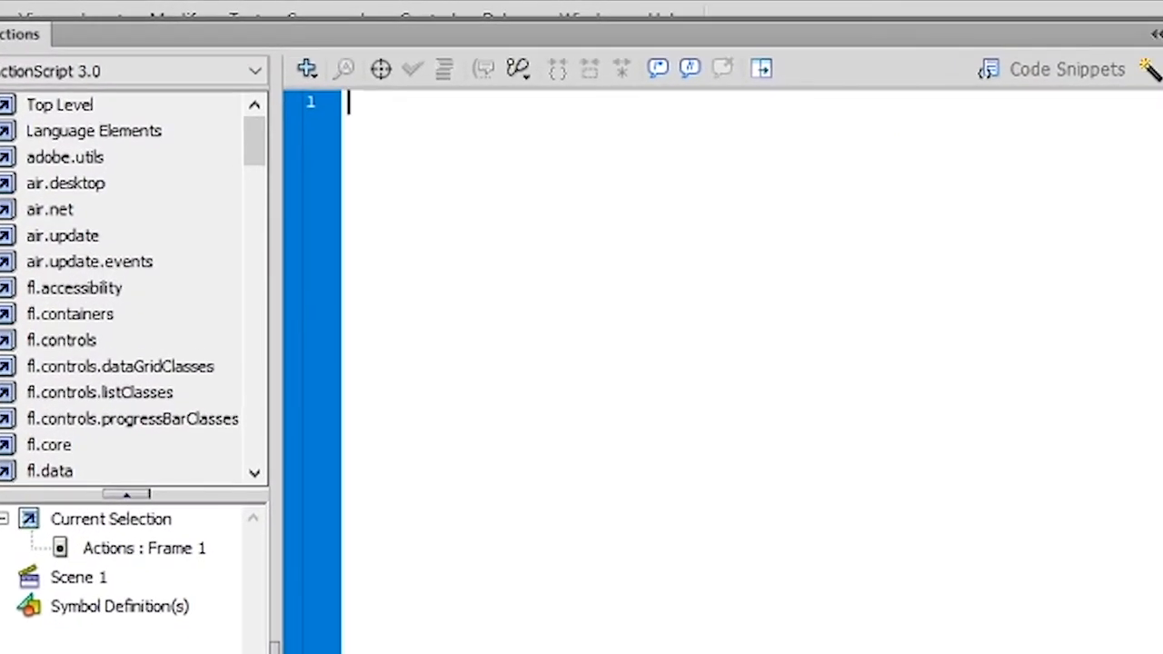
{"action": "type", "text": "stop"}
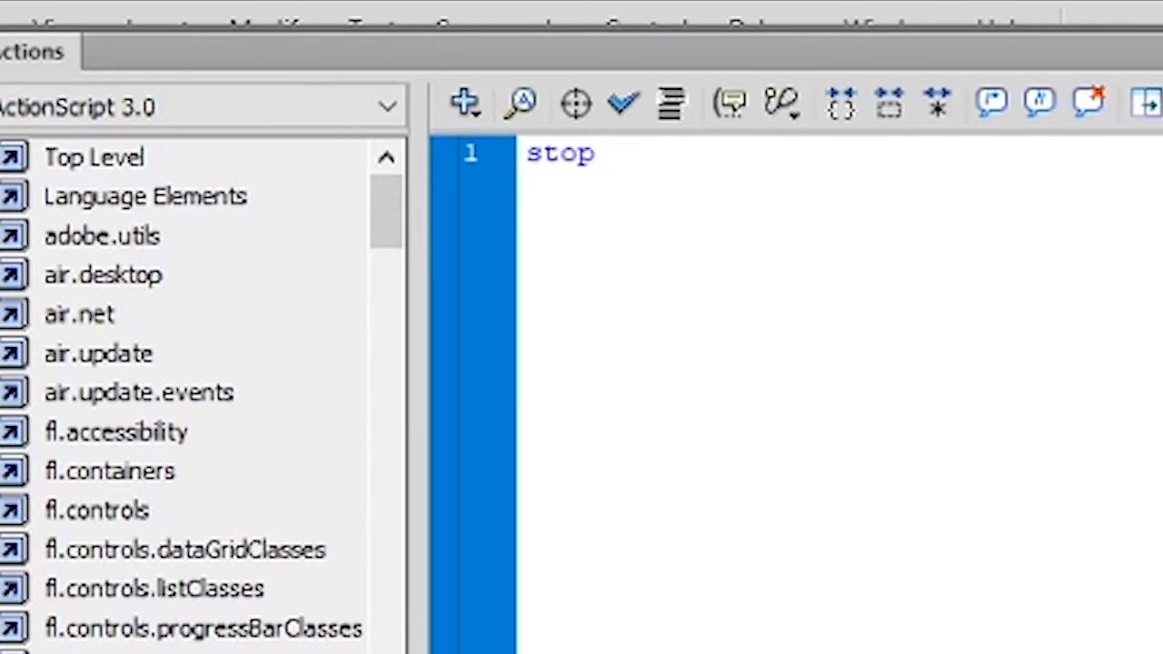
{"action": "type", "text": "();"}
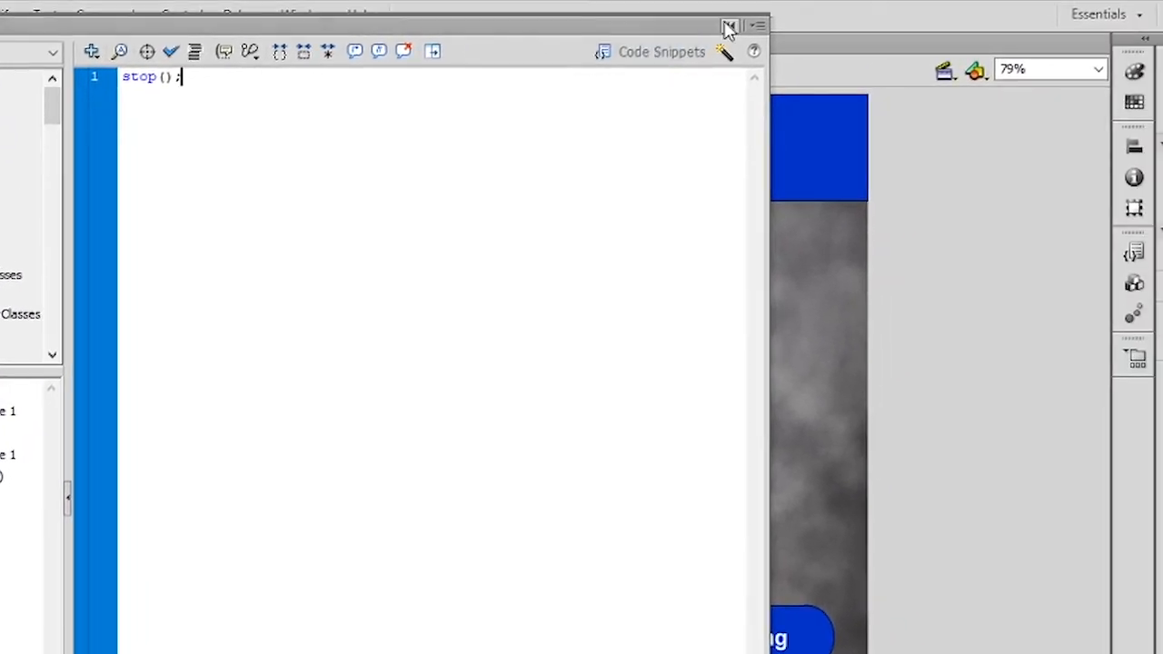
{"action": "left_click", "coordinate": [729, 28]}
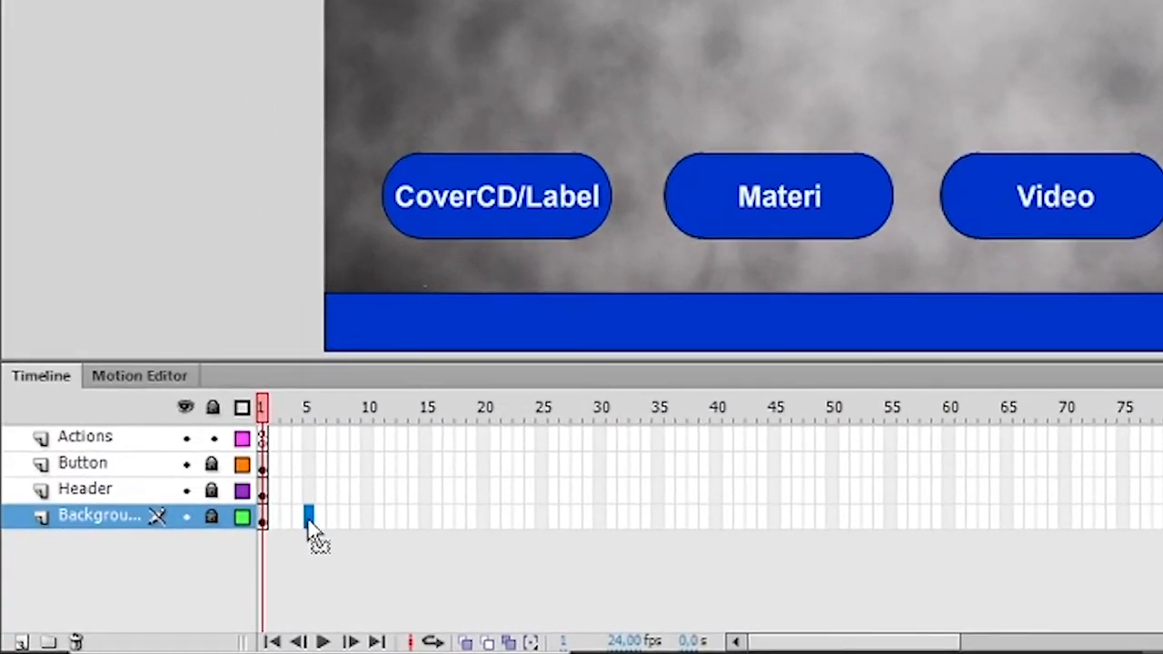
Extend the Background, Header and Actions layers to frame 5 by inserting frames.
{"action": "right_click", "coordinate": [309, 520]}
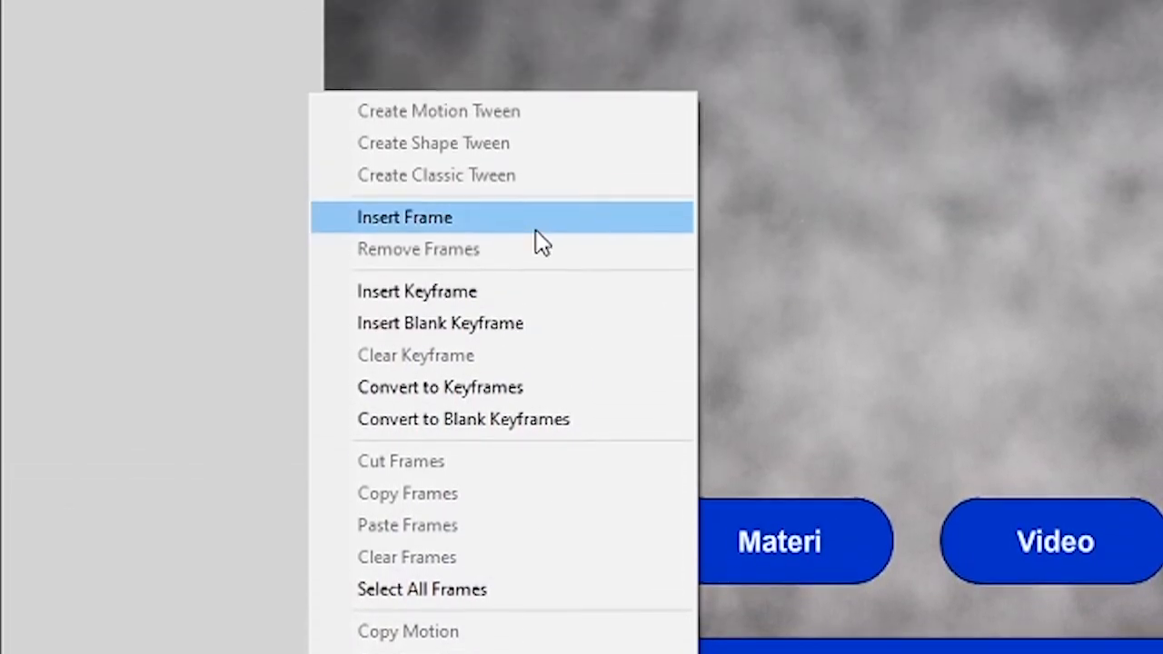
{"action": "left_click", "coordinate": [536, 223]}
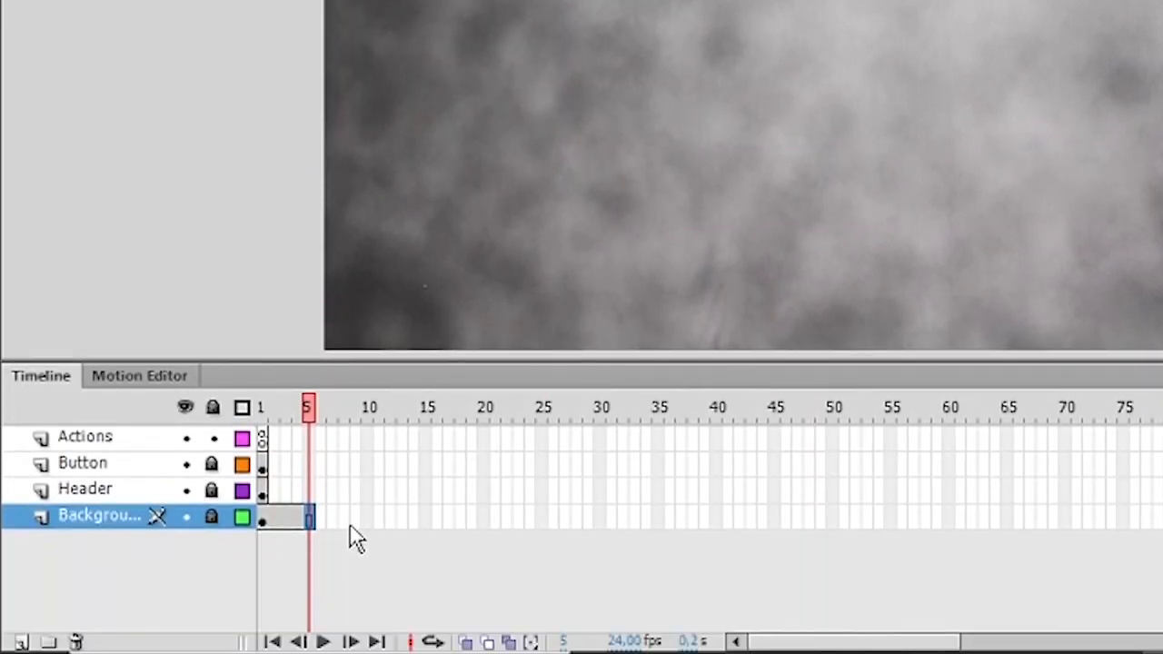
{"action": "right_click", "coordinate": [309, 493]}
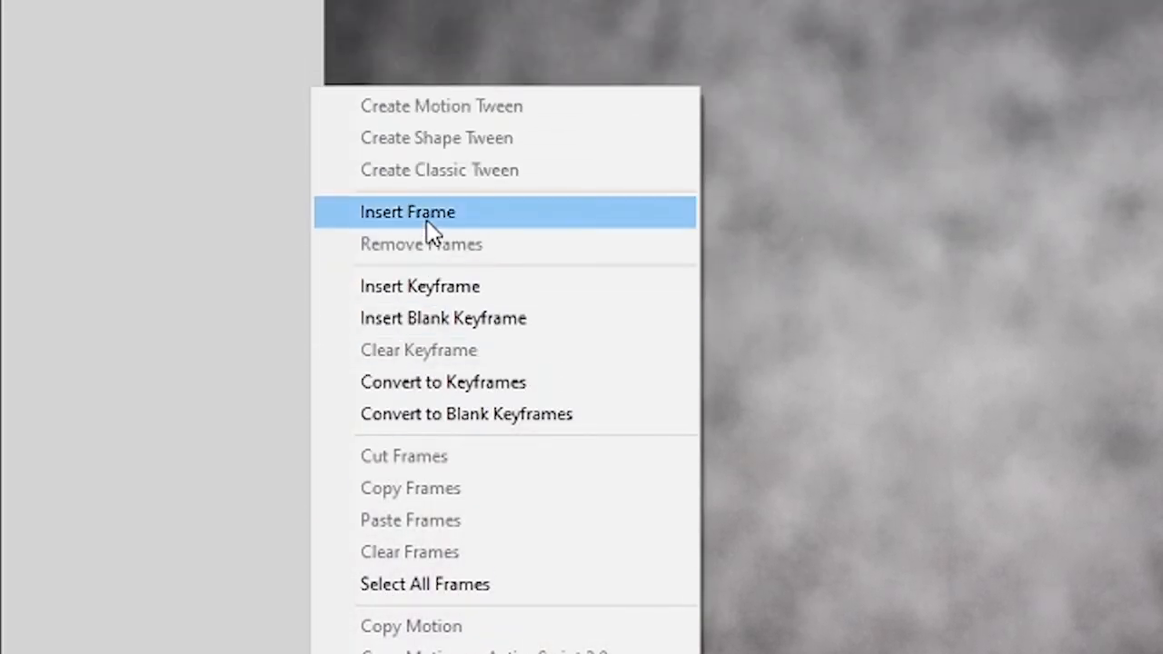
{"action": "left_click", "coordinate": [427, 220]}
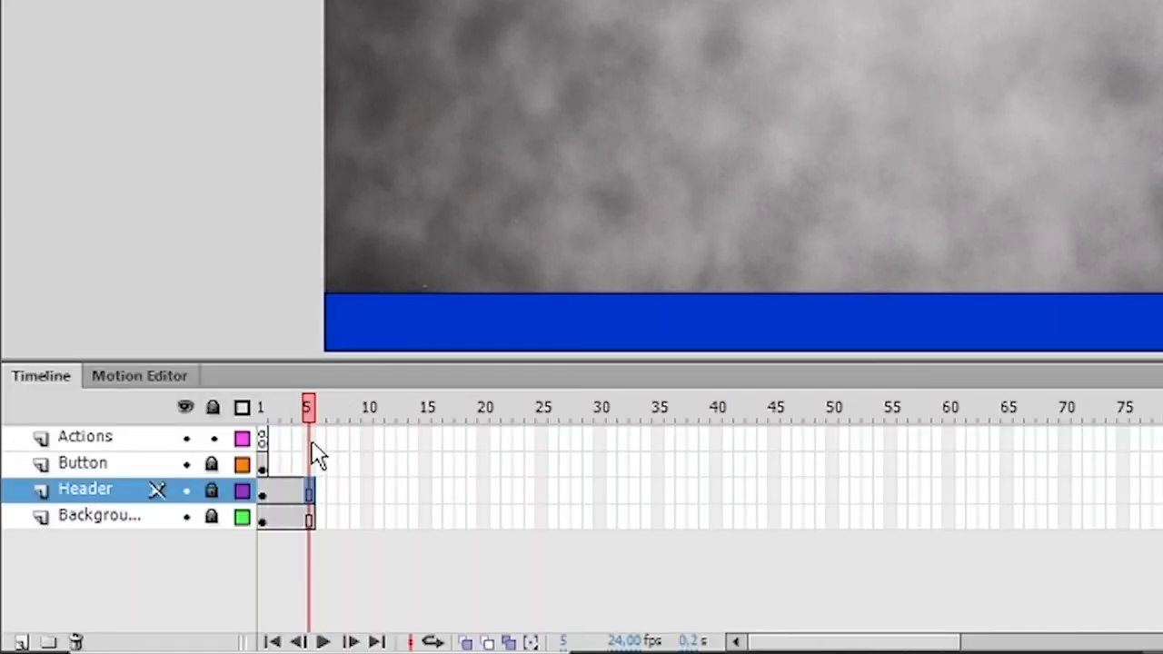
{"action": "right_click", "coordinate": [310, 439]}
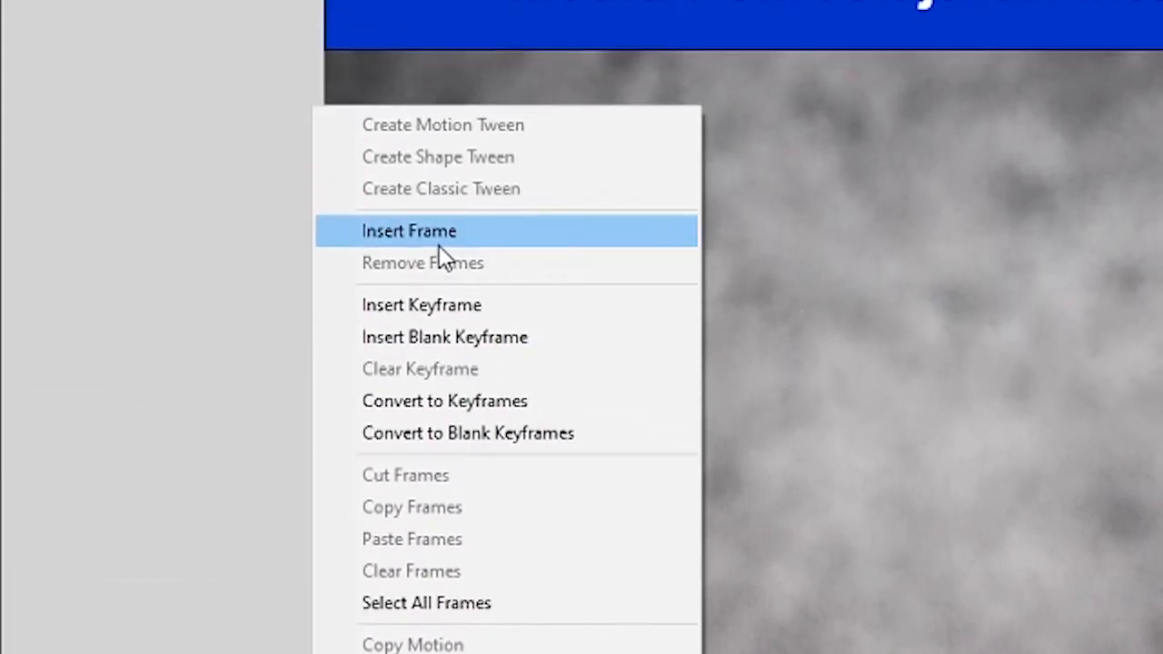
{"action": "left_click", "coordinate": [438, 240]}
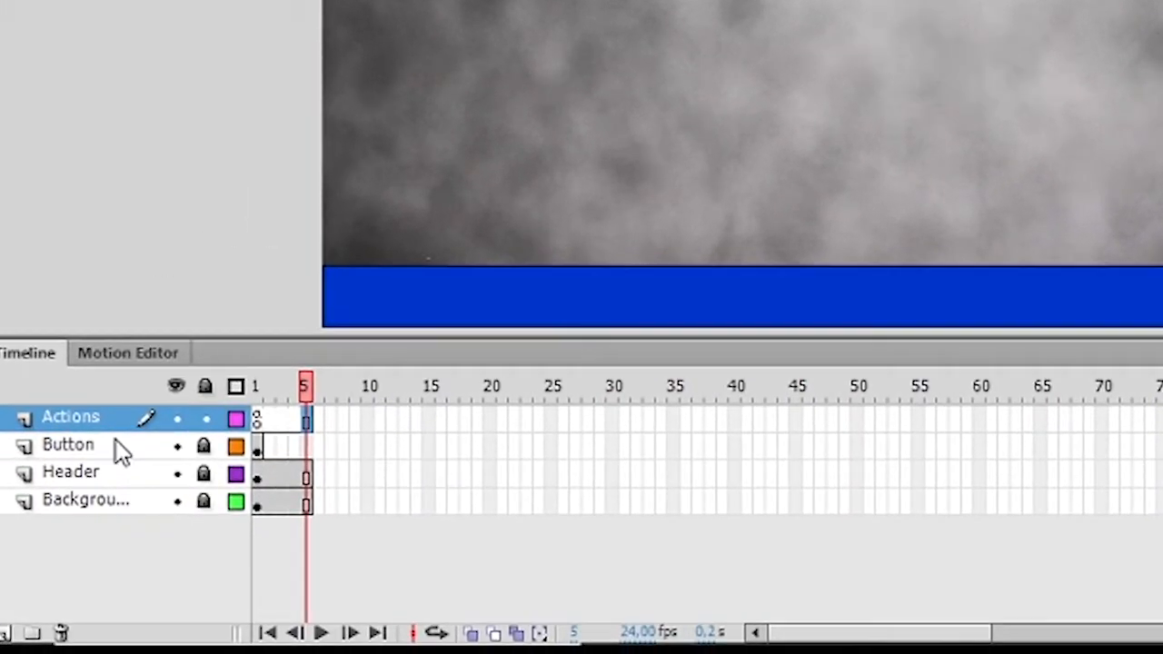
Add a new layer named Content directly above the Button layer.
{"action": "left_click", "coordinate": [117, 447]}
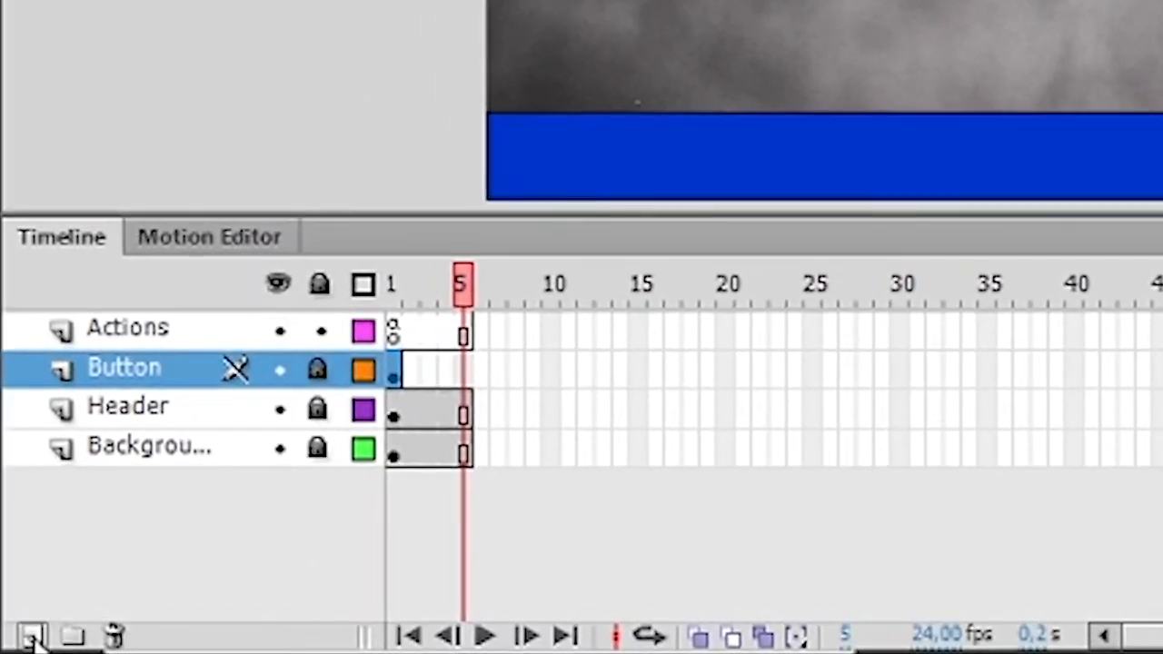
{"action": "left_click", "coordinate": [30, 634]}
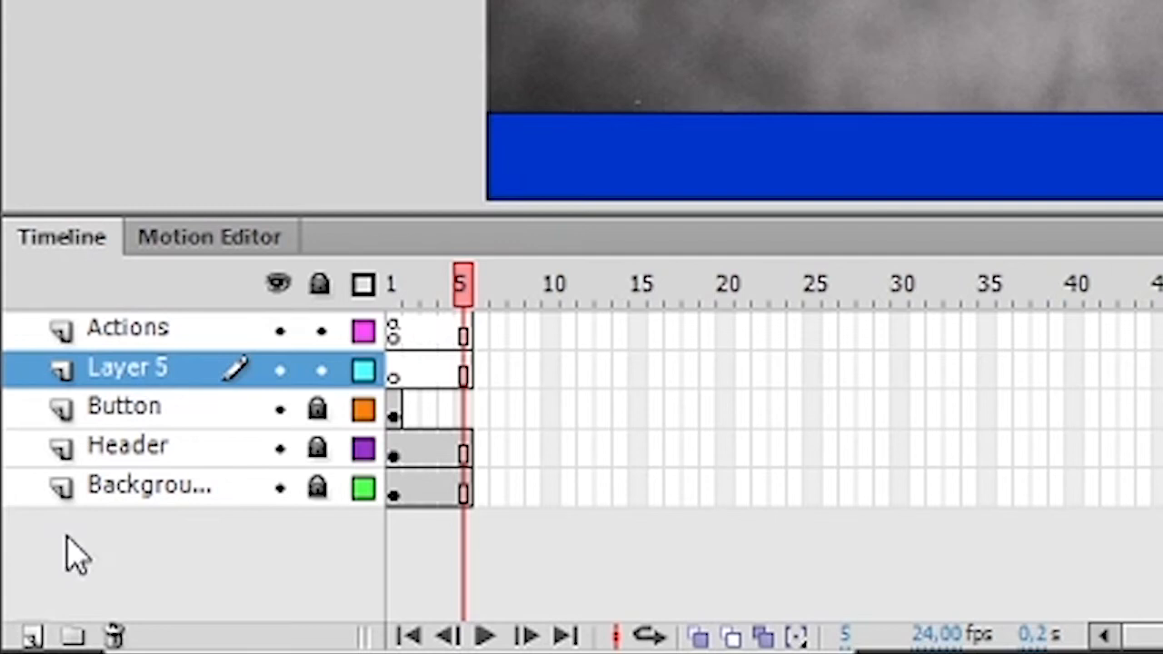
{"action": "double_click", "coordinate": [165, 369]}
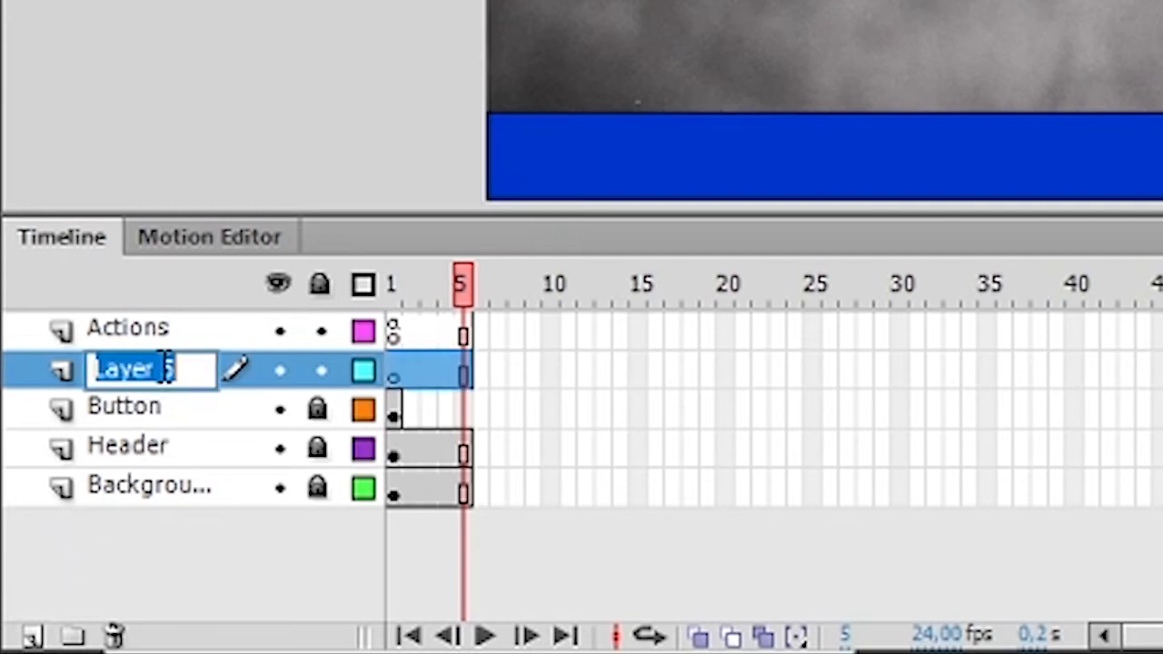
{"action": "type", "text": "Content"}
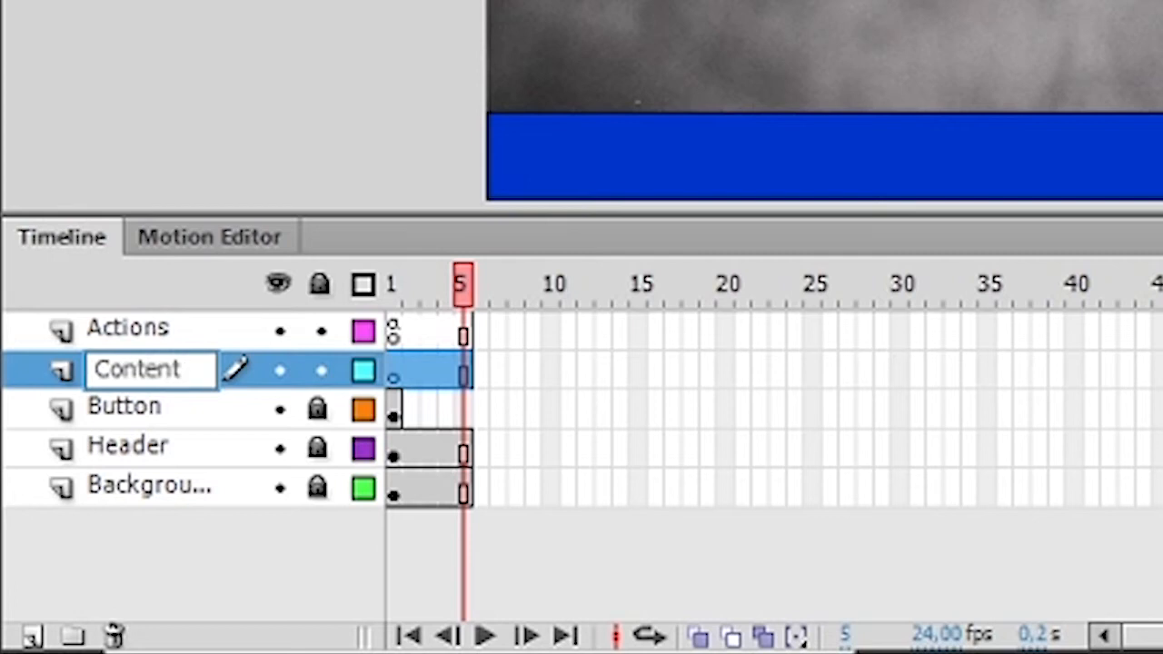
{"action": "key", "text": "Return"}
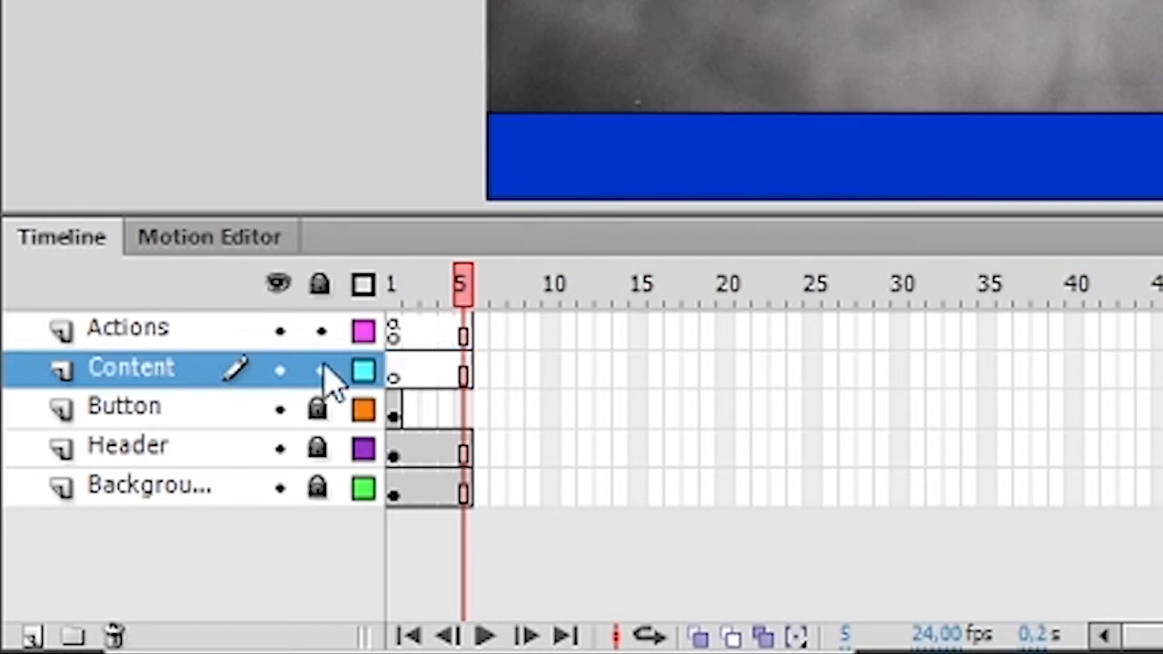
Insert blank keyframes at frames 2, 3, 4 and 5 of the Content layer.
{"action": "right_click", "coordinate": [410, 380]}
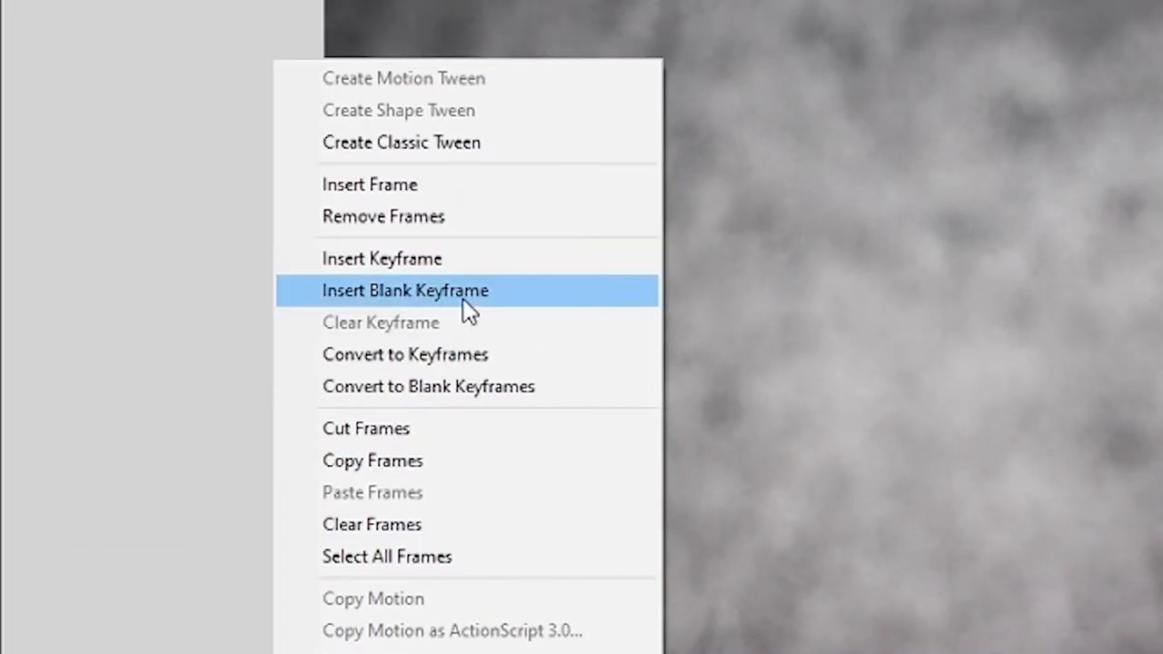
{"action": "left_click", "coordinate": [462, 296]}
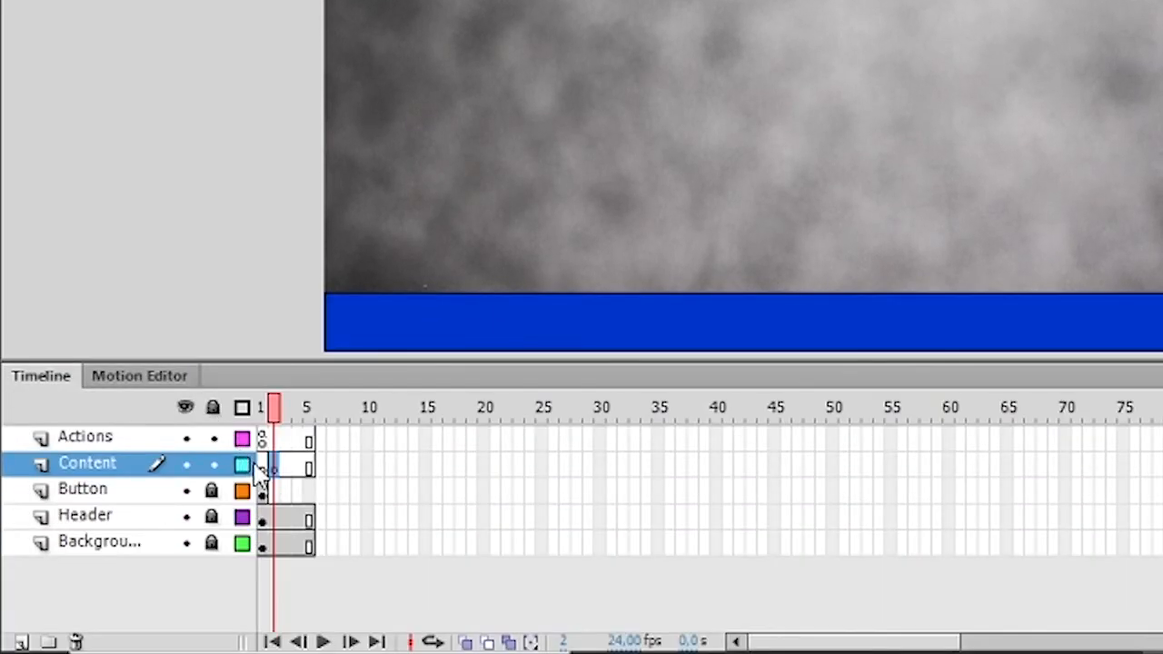
{"action": "right_click", "coordinate": [273, 466]}
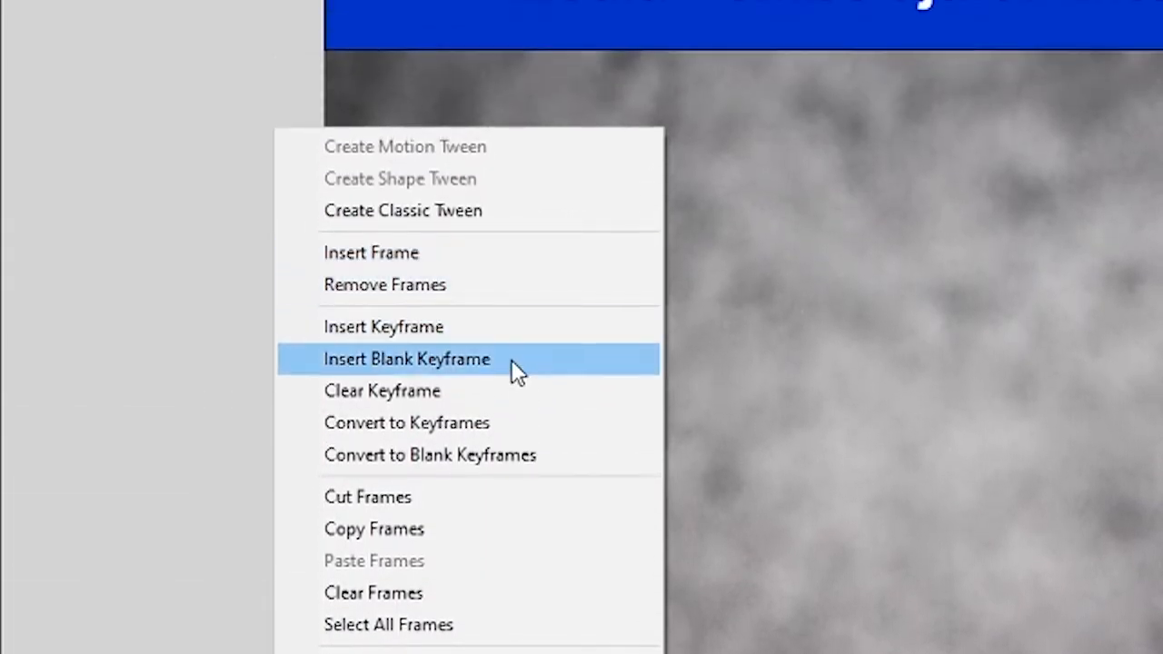
{"action": "left_click", "coordinate": [509, 342]}
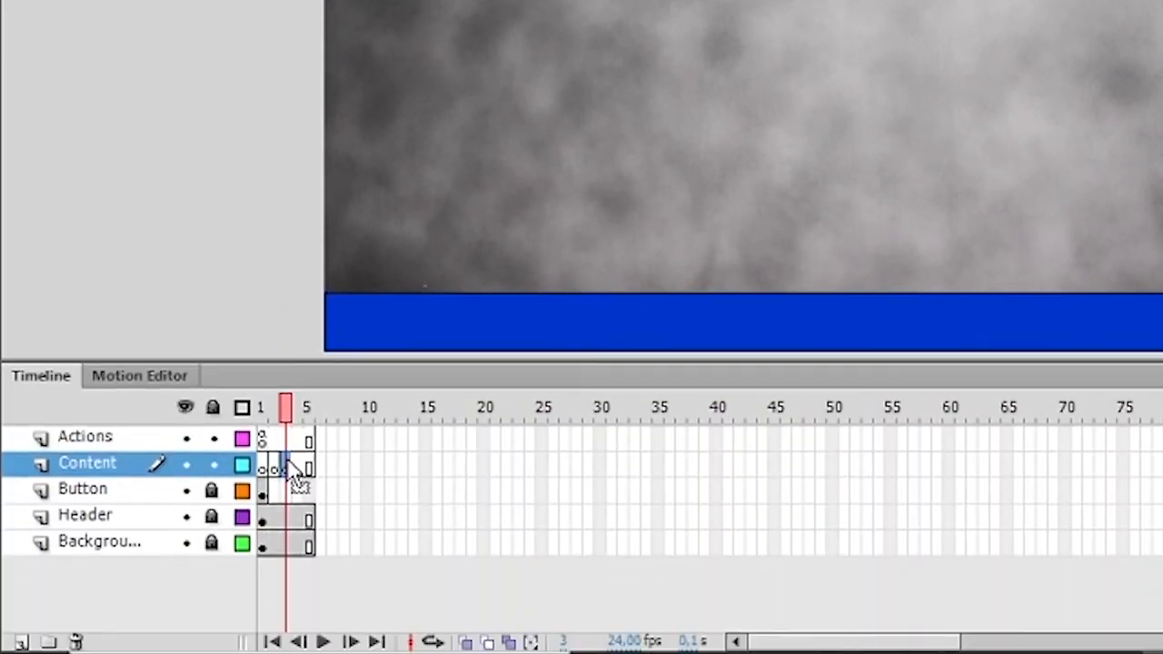
{"action": "right_click", "coordinate": [287, 601]}
{"action": "left_click", "coordinate": [525, 180]}
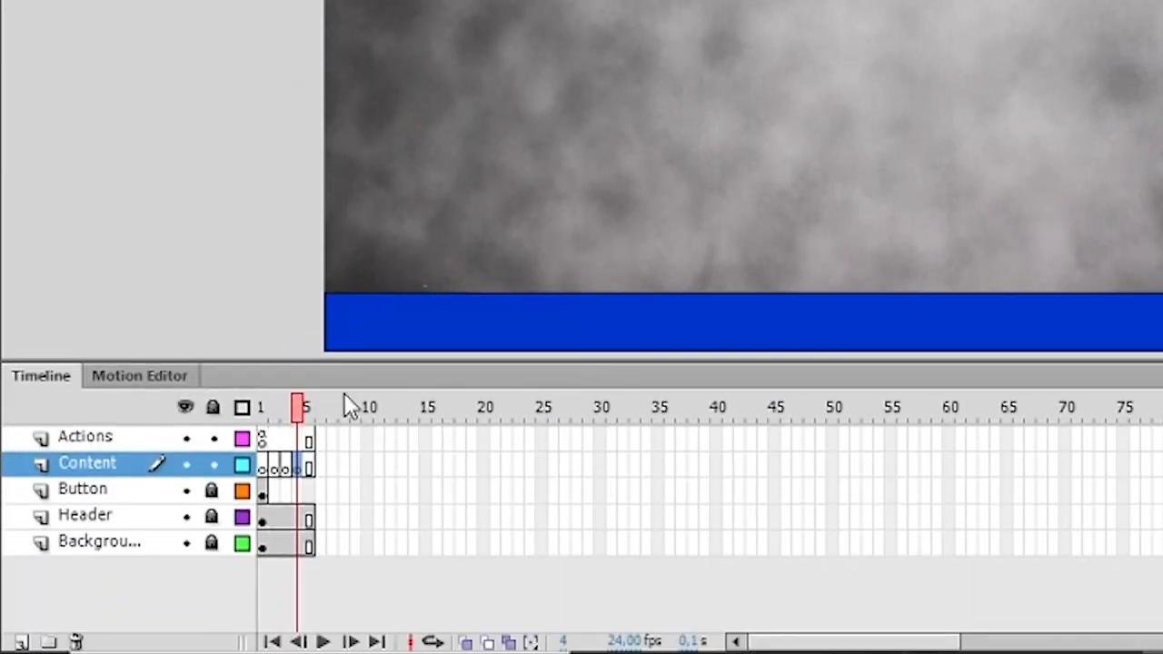
{"action": "right_click", "coordinate": [316, 469]}
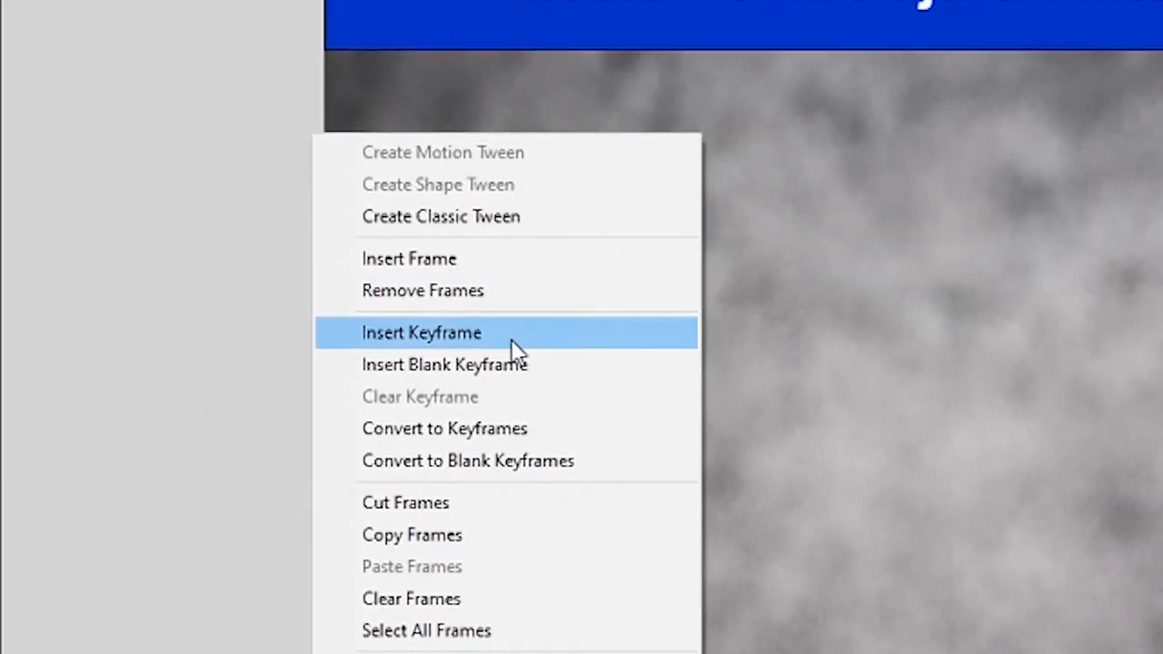
{"action": "left_click", "coordinate": [514, 86]}
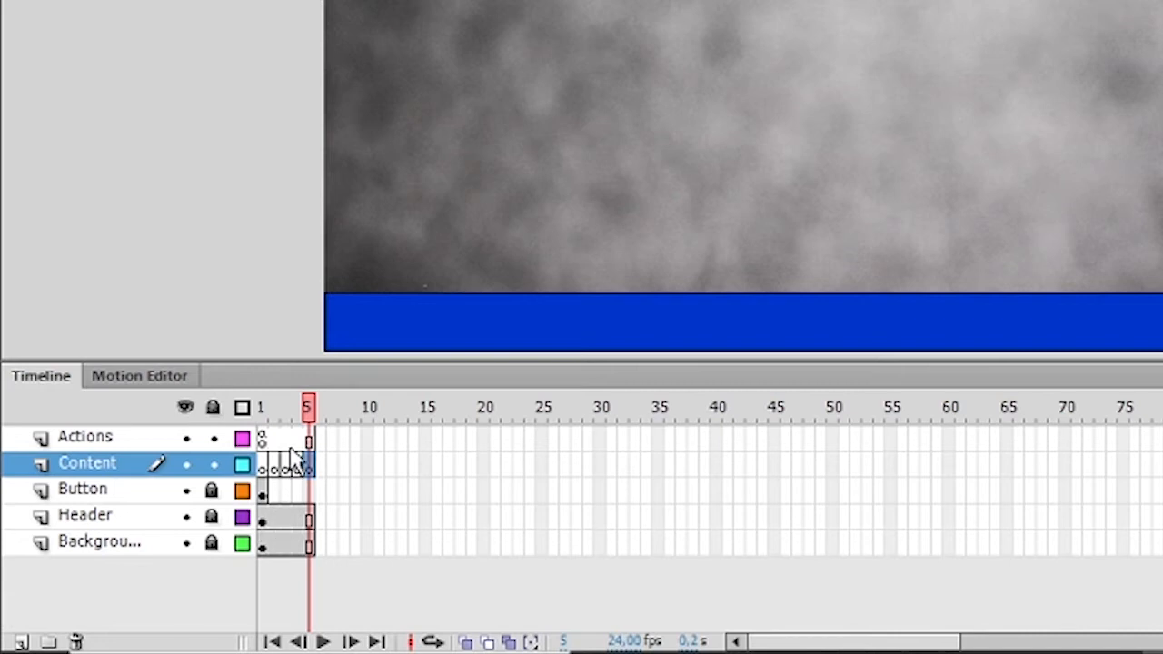
Import Contoh-Cover-DVD.png and Contoh-Label-CD.png to the stage in frame 2 of the Content layer.
{"action": "left_click", "coordinate": [277, 470]}
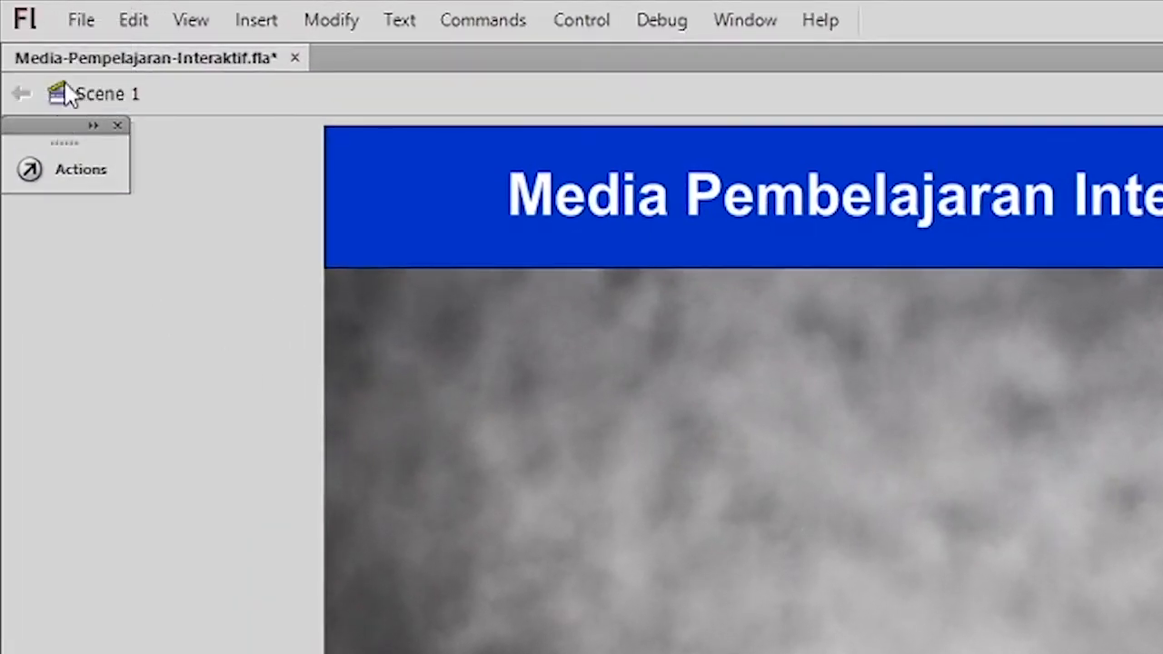
{"action": "left_click", "coordinate": [82, 20]}
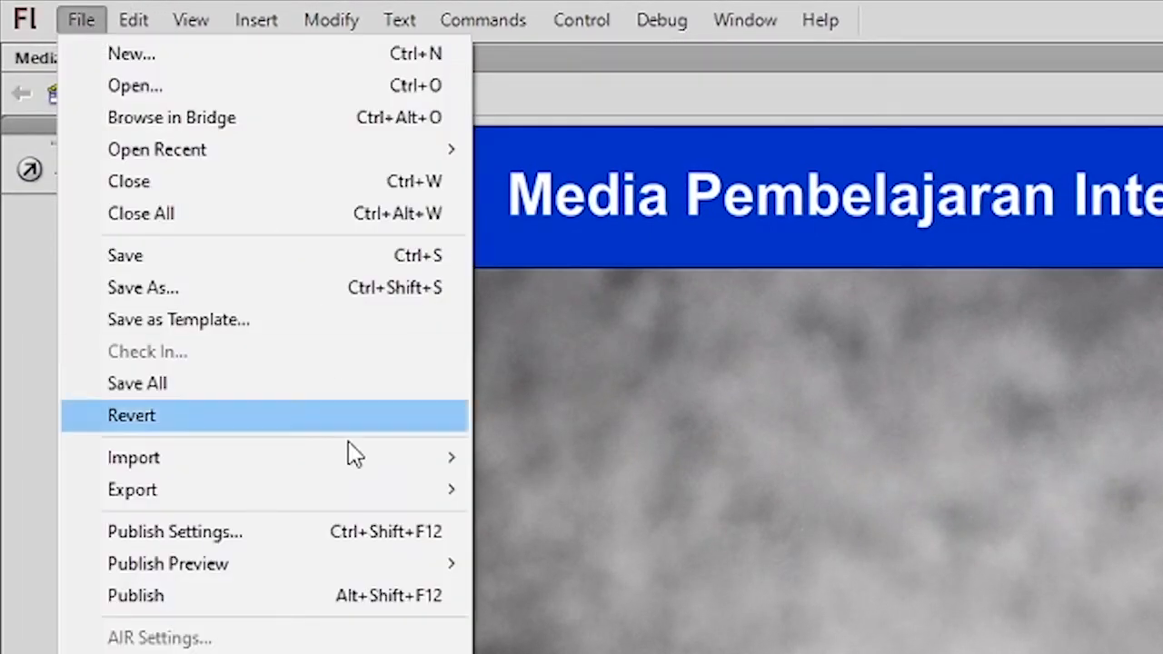
{"action": "mouse_move", "coordinate": [353, 464]}
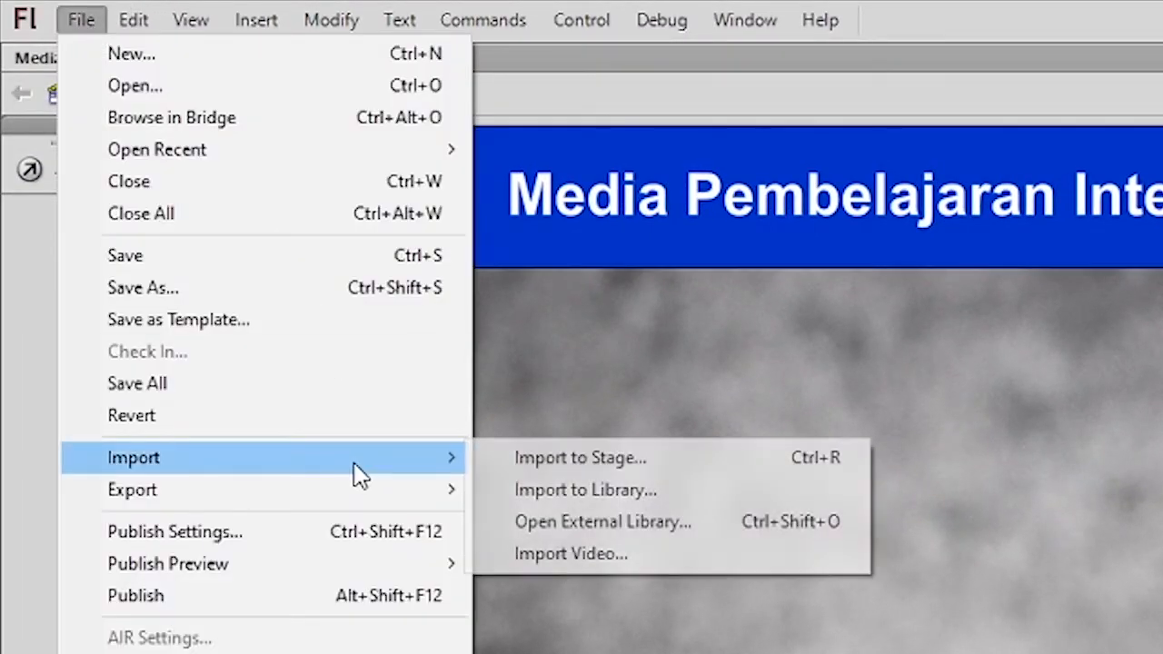
{"action": "left_click", "coordinate": [541, 459]}
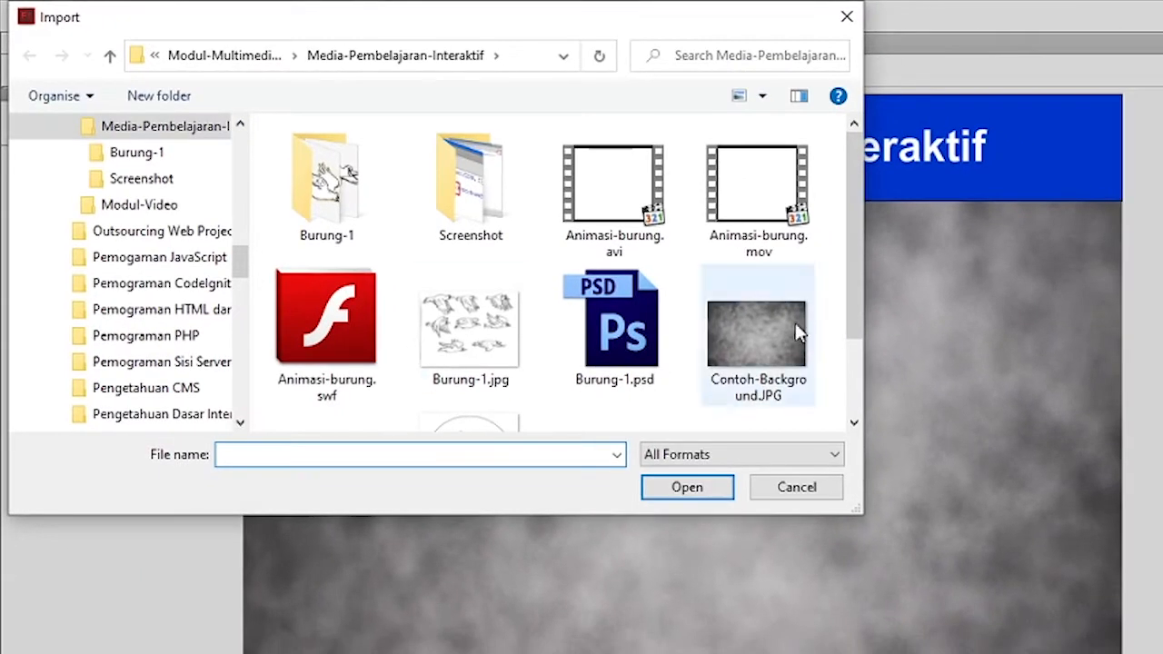
{"action": "left_click_drag", "start_coordinate": [854, 209], "coordinate": [863, 311]}
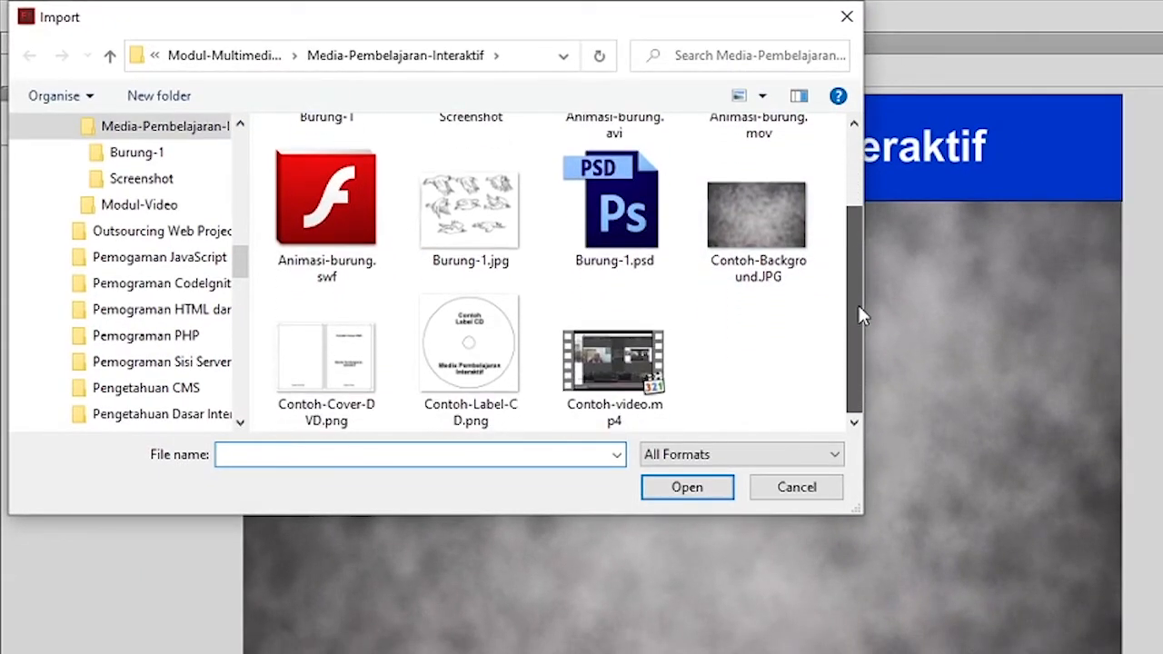
{"action": "left_click", "coordinate": [304, 389]}
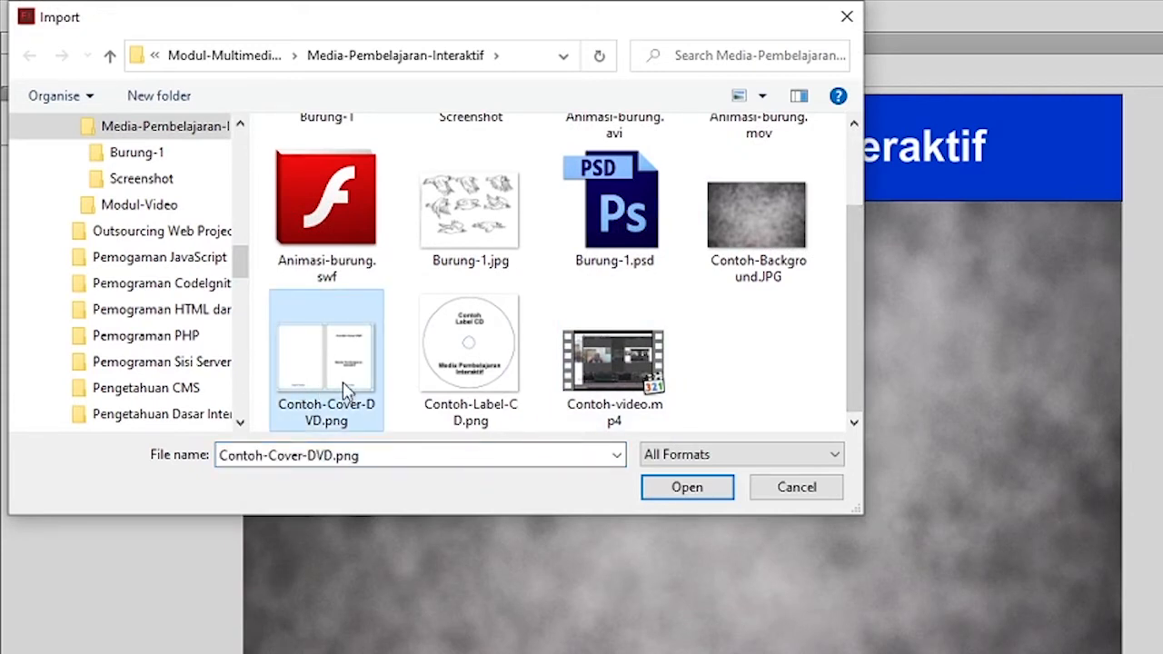
{"action": "left_click", "coordinate": [430, 389], "text": "ctrl"}
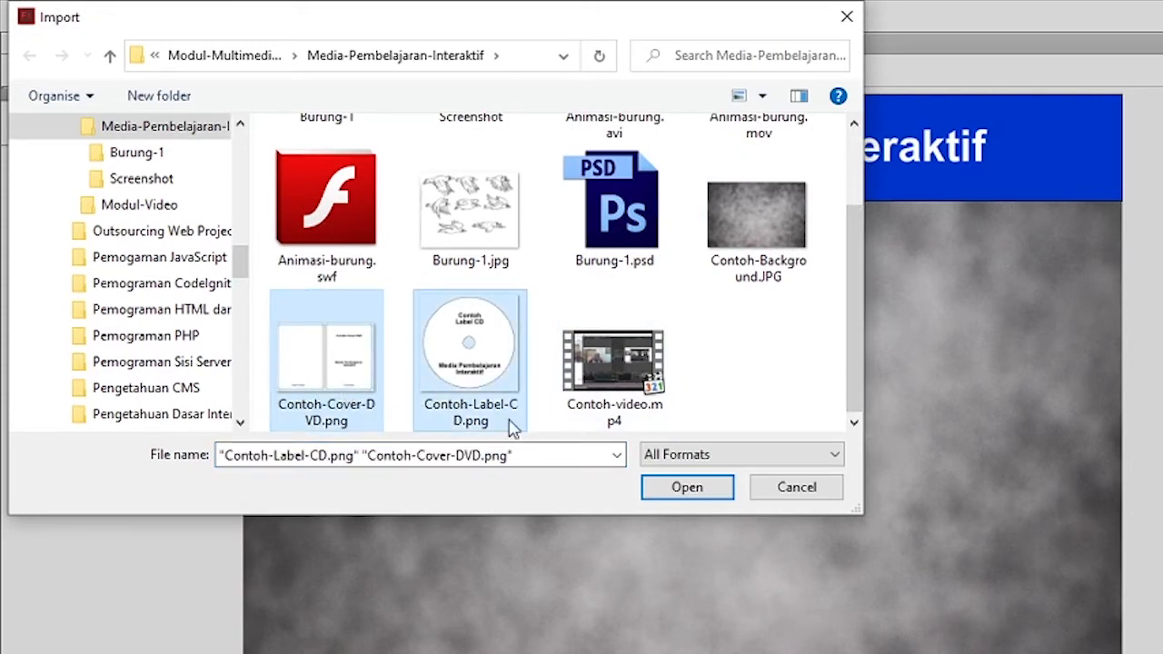
{"action": "left_click", "coordinate": [683, 490]}
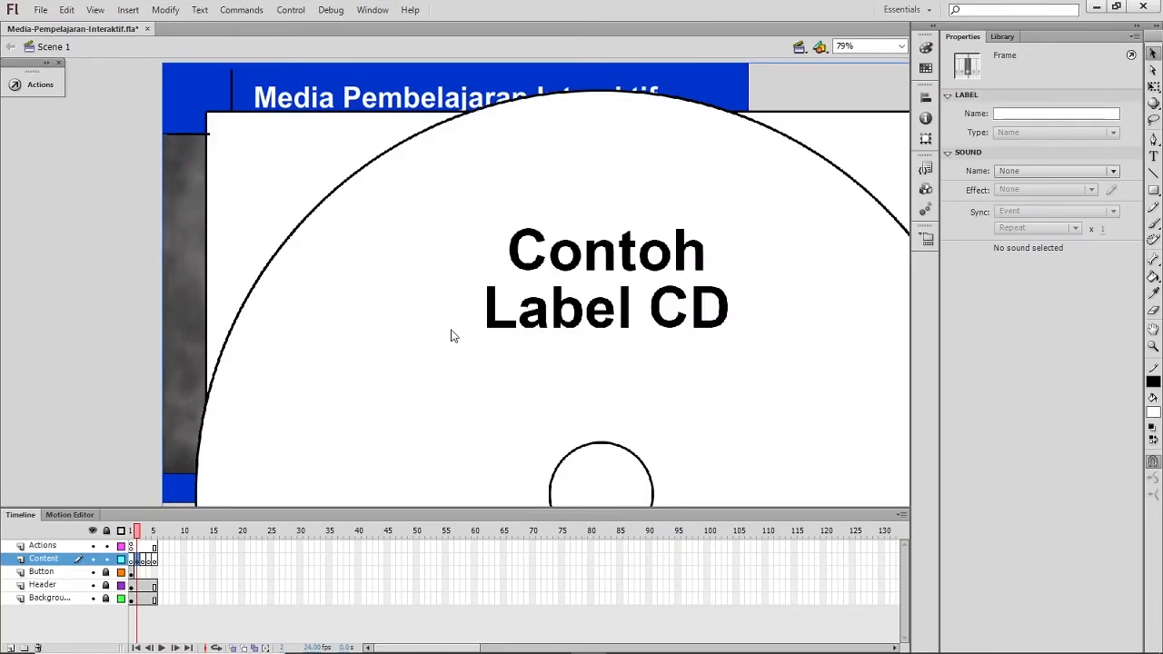
Scale the imported DVD cover and CD label bitmaps down with locked proportions, making the cover 687 px wide.
{"action": "left_click", "coordinate": [674, 176]}
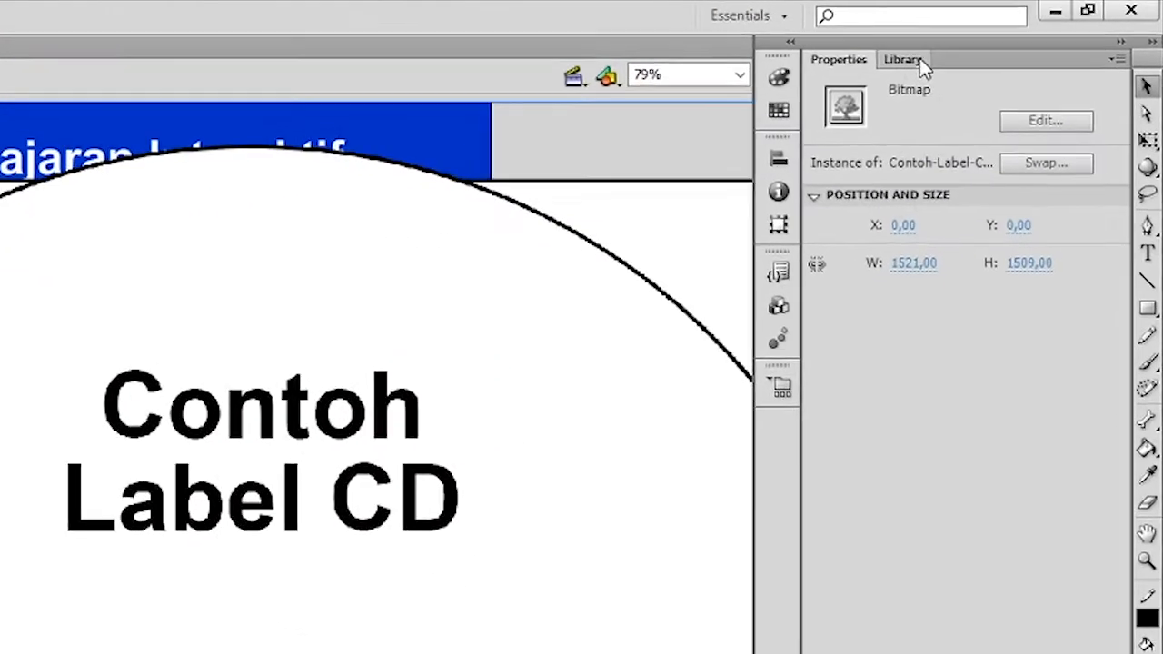
{"action": "left_click", "coordinate": [1008, 37]}
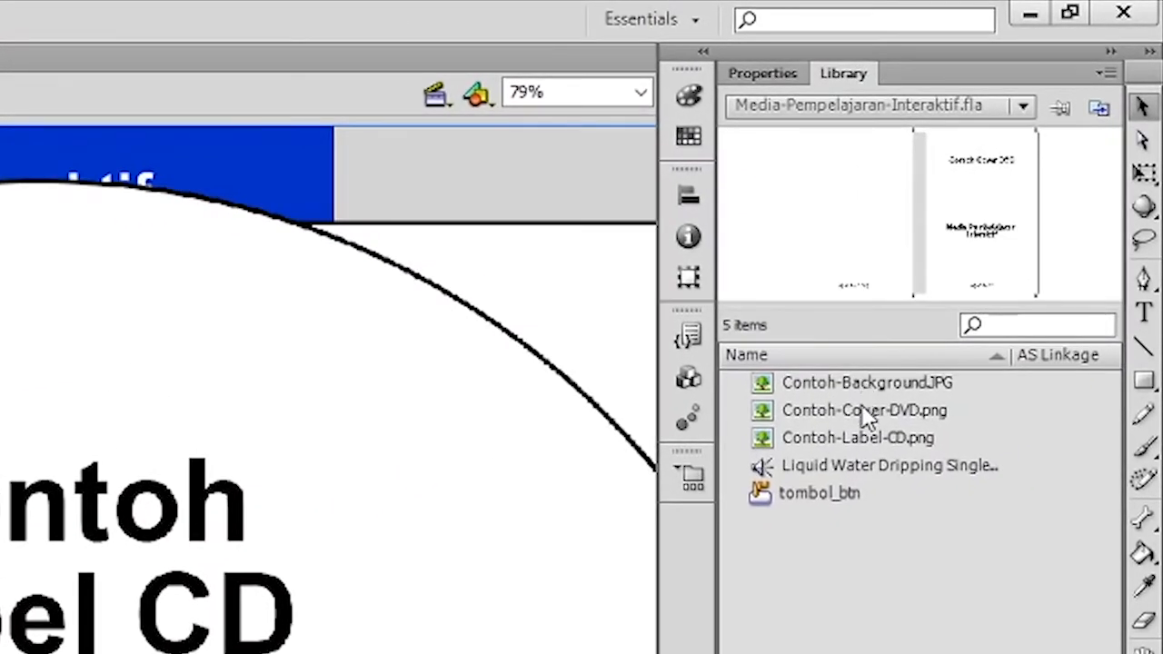
{"action": "left_click", "coordinate": [862, 406]}
{"action": "left_click", "coordinate": [862, 437]}
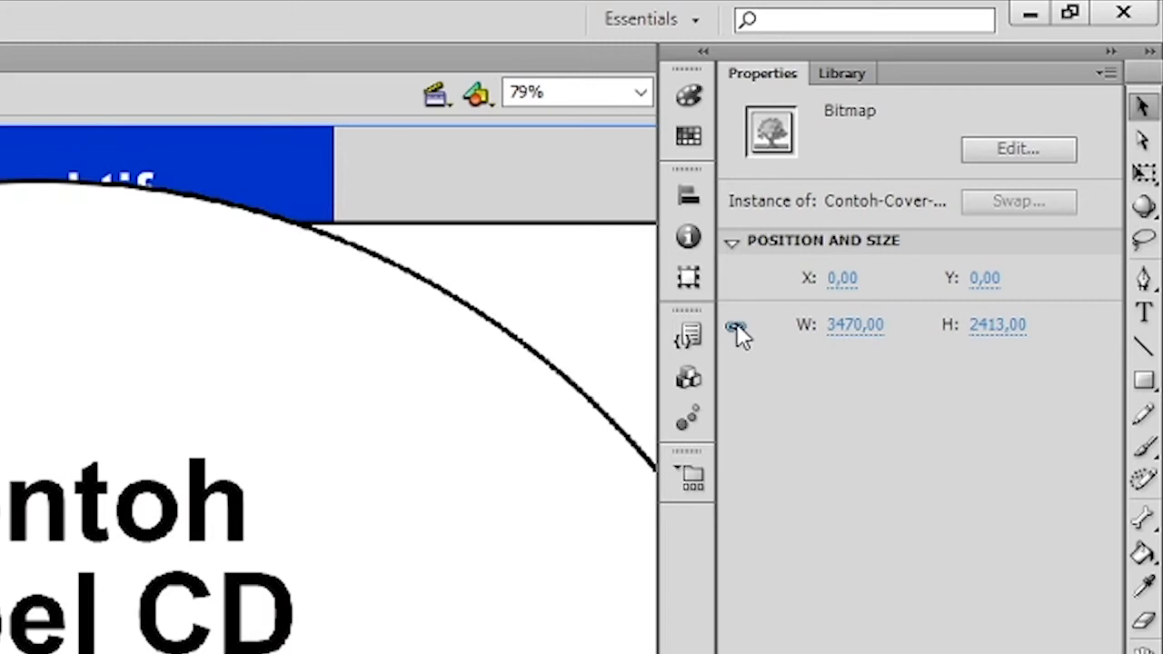
{"action": "left_click", "coordinate": [855, 324]}
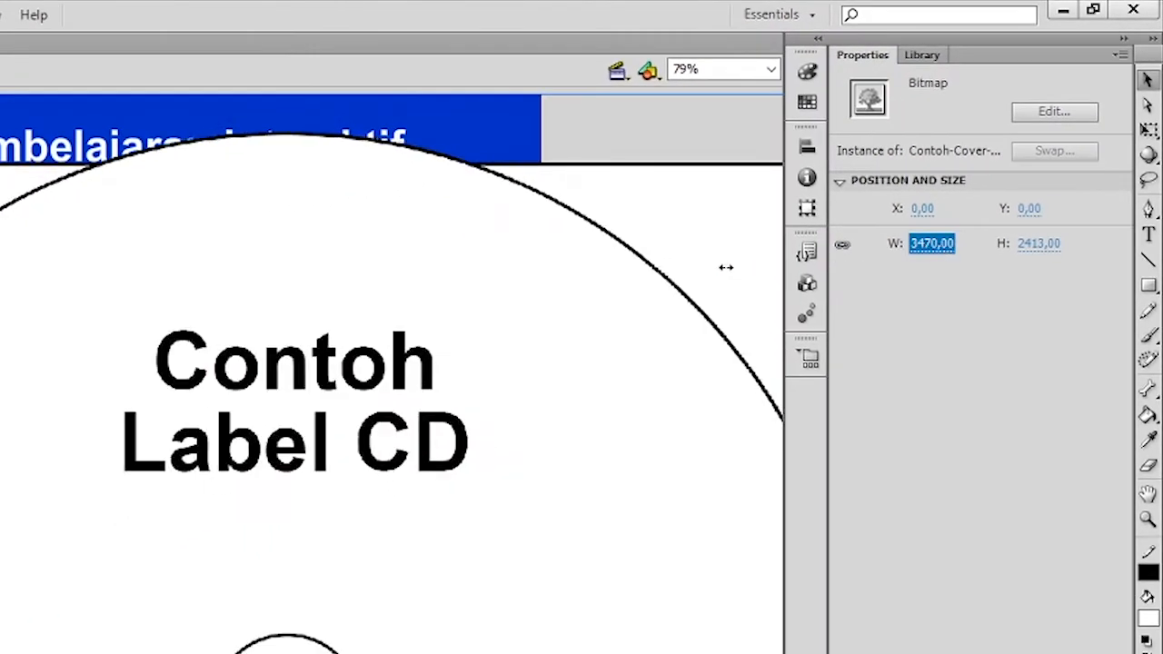
{"action": "type", "text": "1954"}
{"action": "key", "text": "Return"}
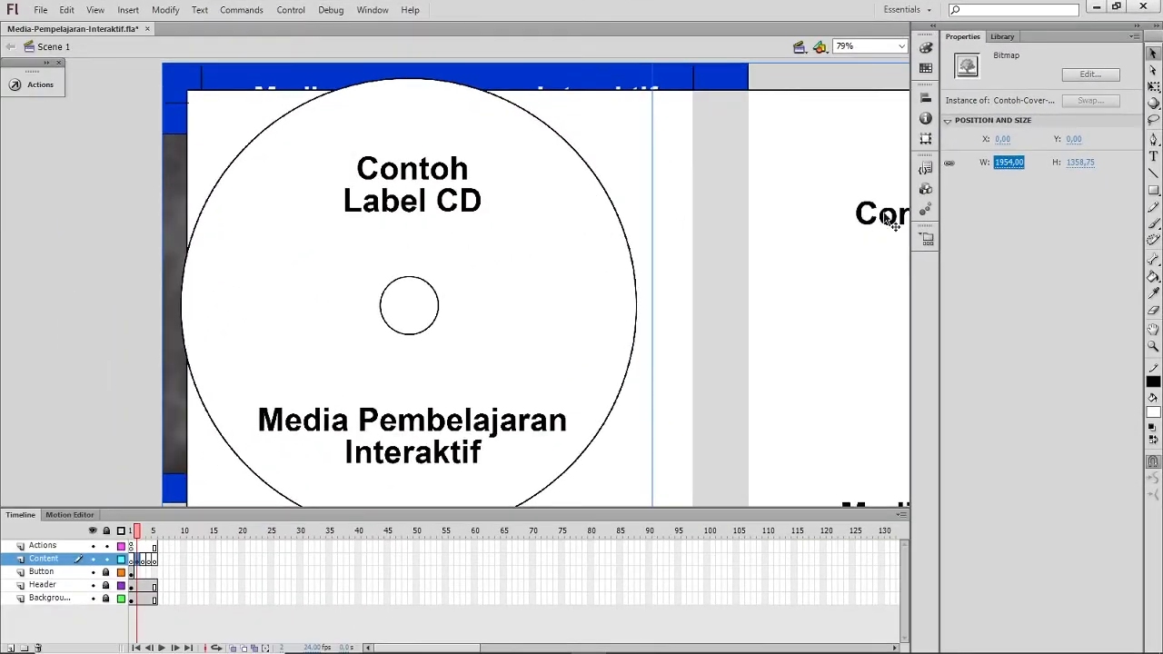
{"action": "left_click_drag", "start_coordinate": [1013, 169], "coordinate": [145, 219]}
{"action": "left_click", "coordinate": [597, 243]}
Place the DVD cover at about X 14, Y 136 and the CD label beside it at about X 696.
{"action": "left_click_drag", "start_coordinate": [469, 193], "coordinate": [469, 311]}
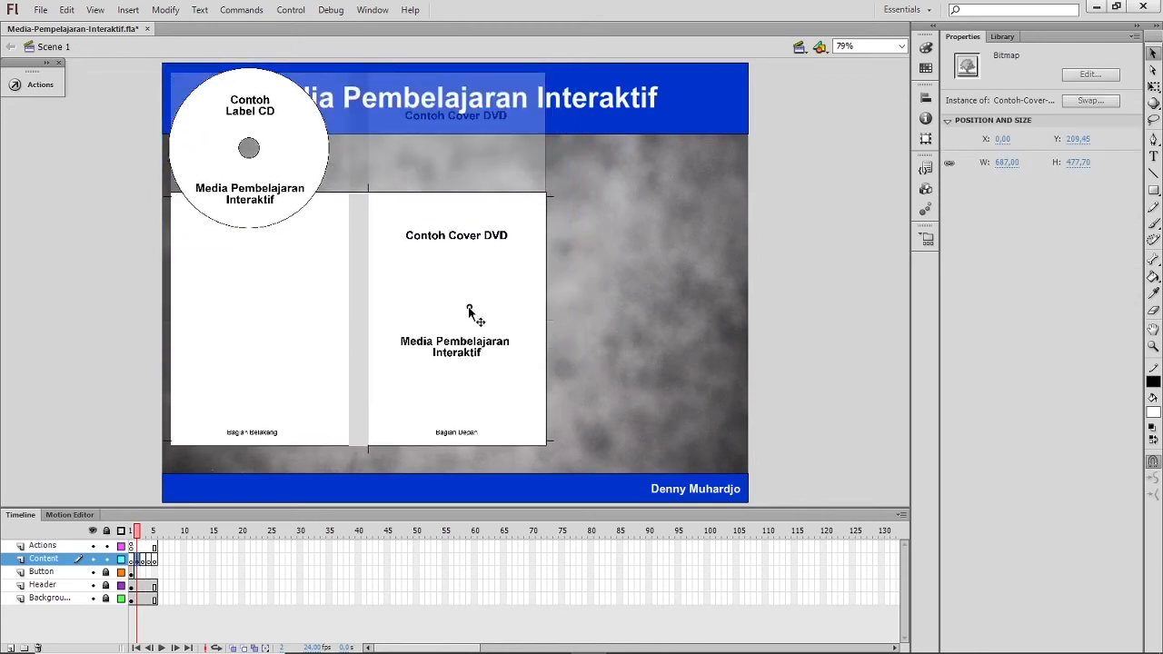
{"action": "left_click", "coordinate": [316, 196]}
{"action": "left_click_drag", "start_coordinate": [295, 152], "coordinate": [698, 279]}
{"action": "left_click_drag", "start_coordinate": [405, 359], "coordinate": [468, 330]}
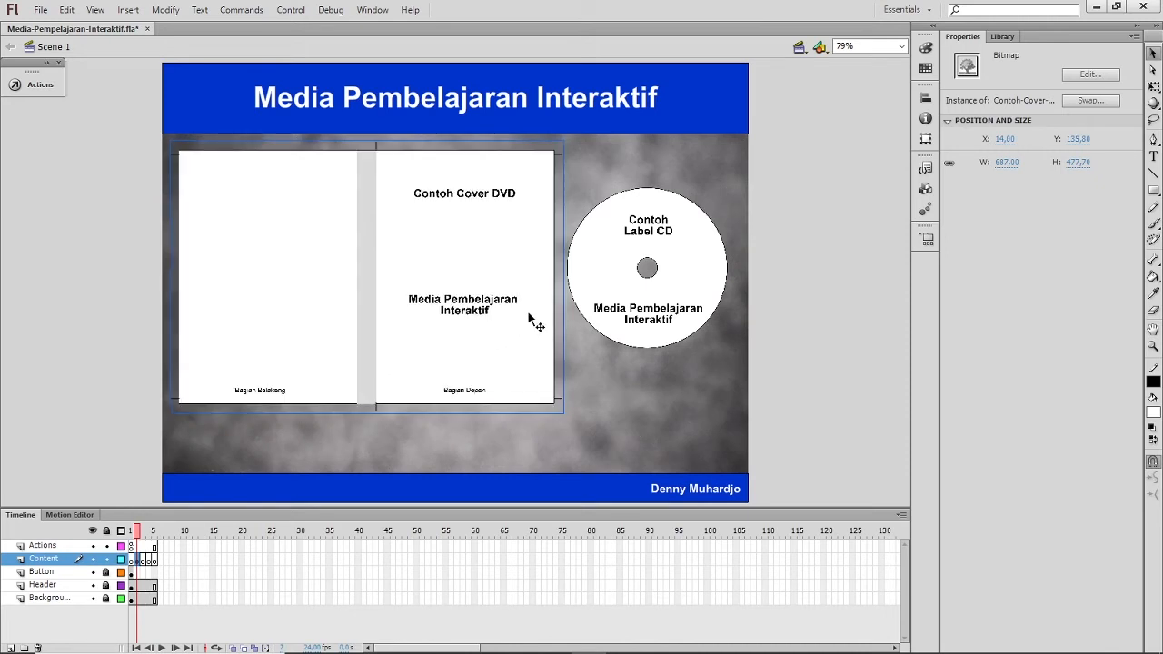
{"action": "left_click", "coordinate": [634, 365]}
{"action": "left_click", "coordinate": [663, 332]}
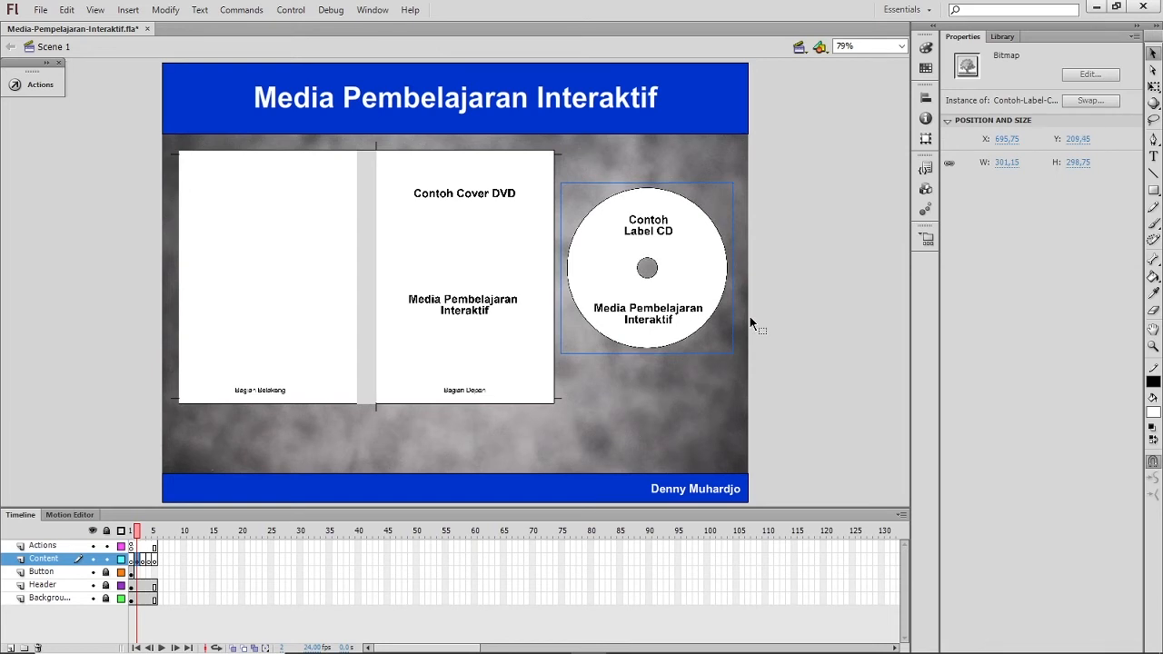
{"action": "left_click", "coordinate": [778, 305]}
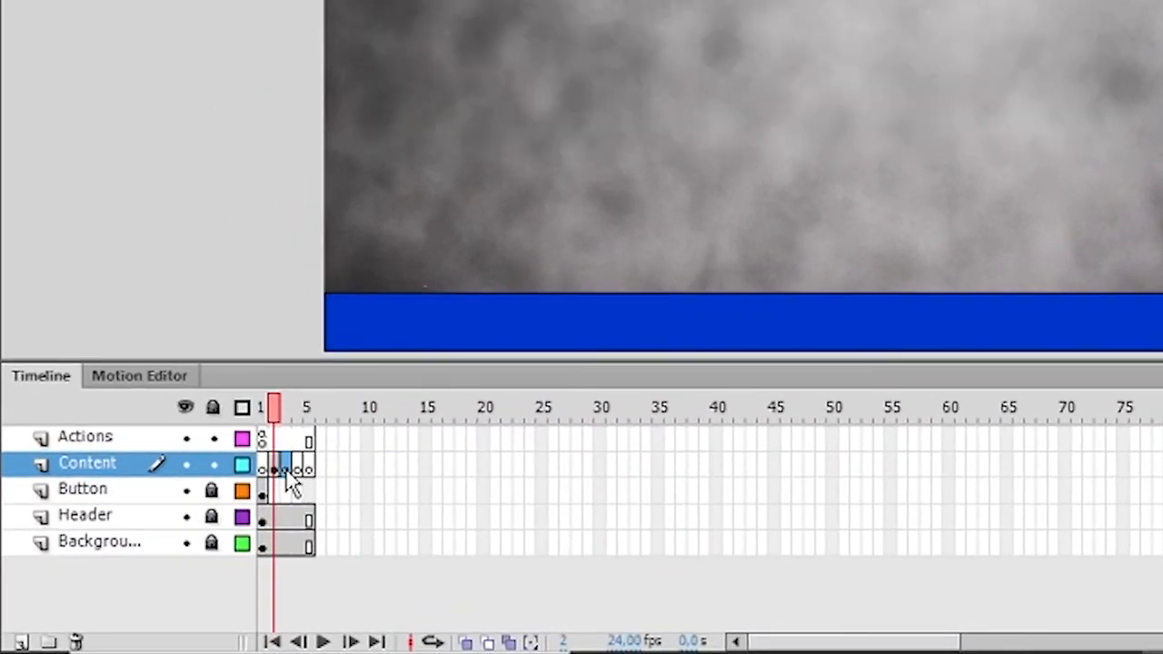
Select frame 3 of the Content layer, switch to Microsoft Word and copy both paragraphs of Contoh-paragraf.docx.
{"action": "left_click_drag", "start_coordinate": [286, 471], "coordinate": [291, 477]}
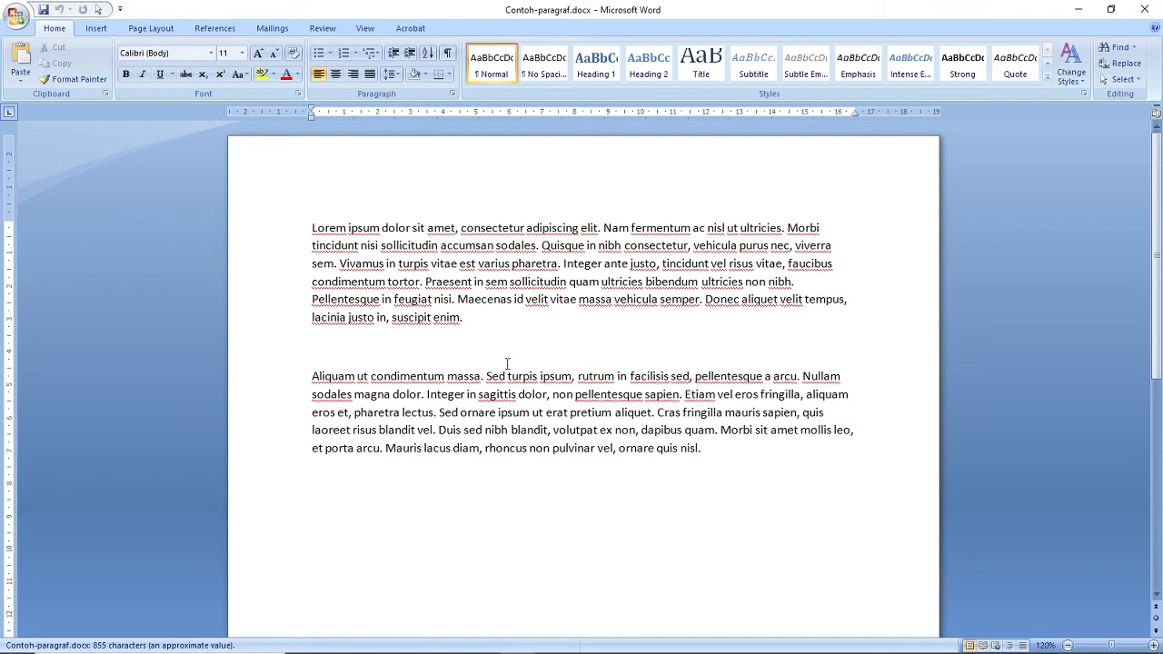
{"action": "left_click", "coordinate": [713, 455]}
{"action": "left_click_drag", "start_coordinate": [713, 454], "coordinate": [270, 230]}
{"action": "key", "text": "ctrl+c"}
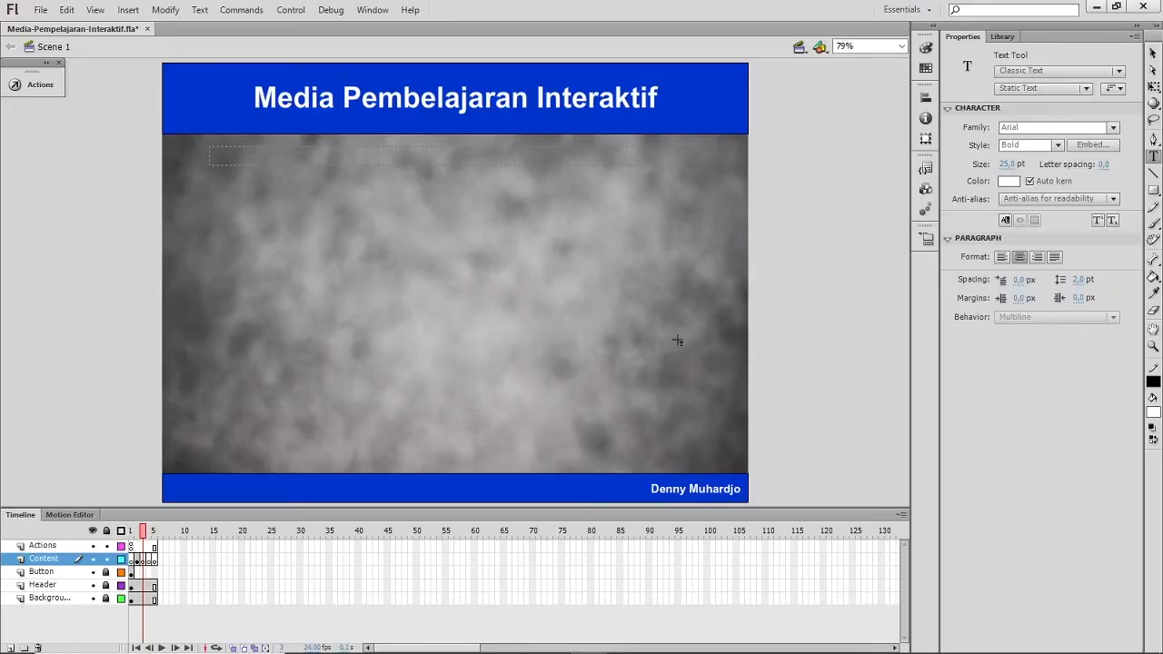
Draw a static text box about 817 px wide in Flash frame 3, justify it and paste the copied paragraphs.
{"action": "left_click_drag", "start_coordinate": [676, 339], "coordinate": [676, 339]}
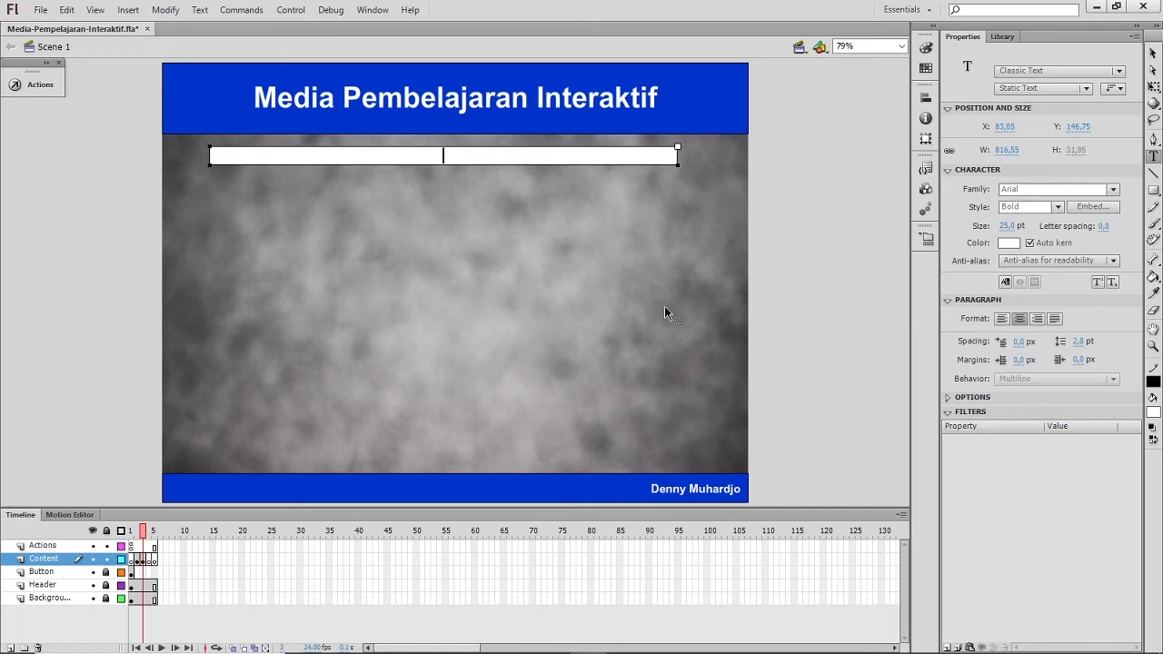
{"action": "left_click", "coordinate": [1055, 319]}
{"action": "key", "text": "ctrl+v"}
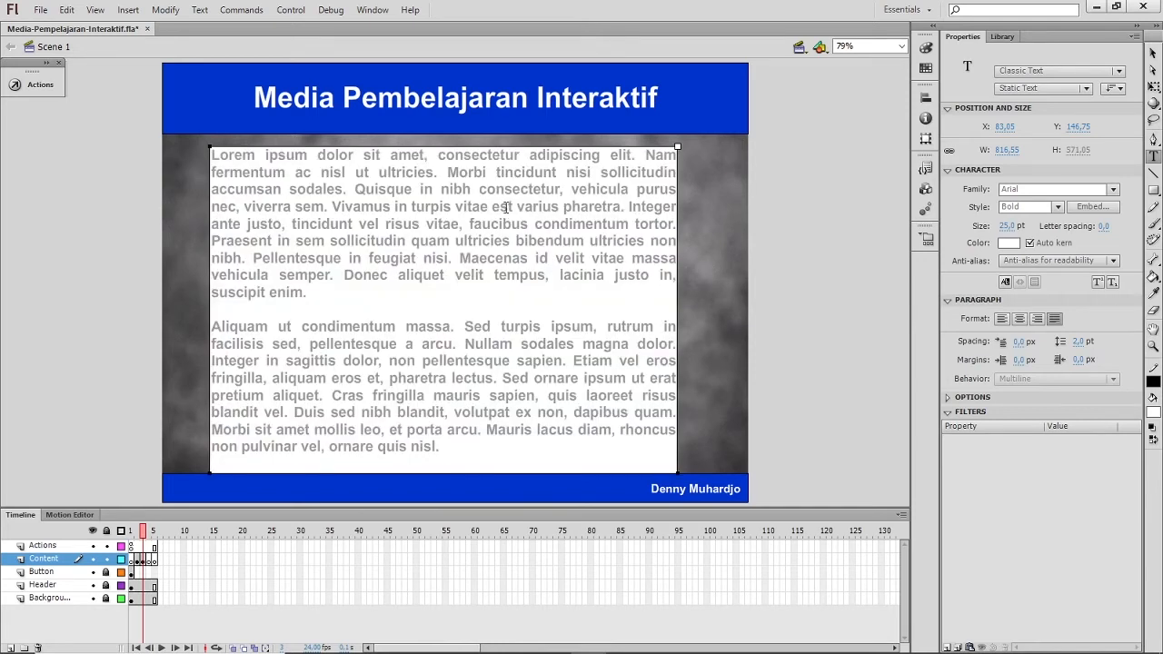
Set all of the pasted paragraph text to Regular style at 20 pt.
{"action": "key", "text": "ctrl+a"}
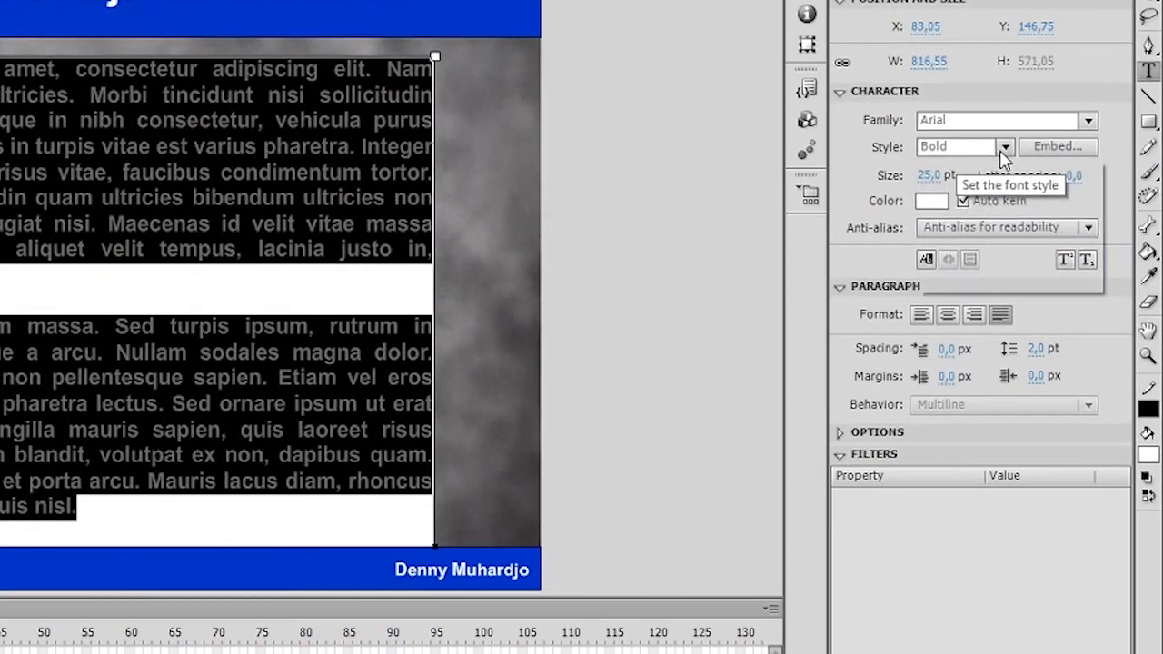
{"action": "left_click", "coordinate": [1011, 163]}
{"action": "left_click", "coordinate": [963, 192]}
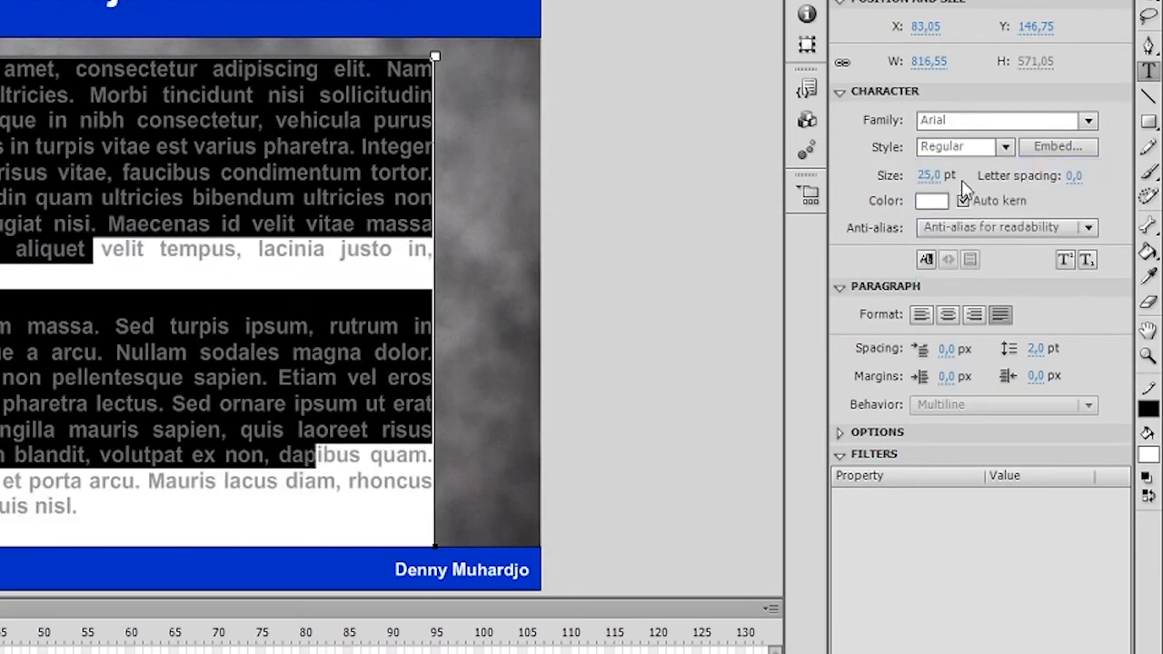
{"action": "left_click", "coordinate": [936, 175]}
{"action": "type", "text": "20"}
{"action": "key", "text": "Return"}
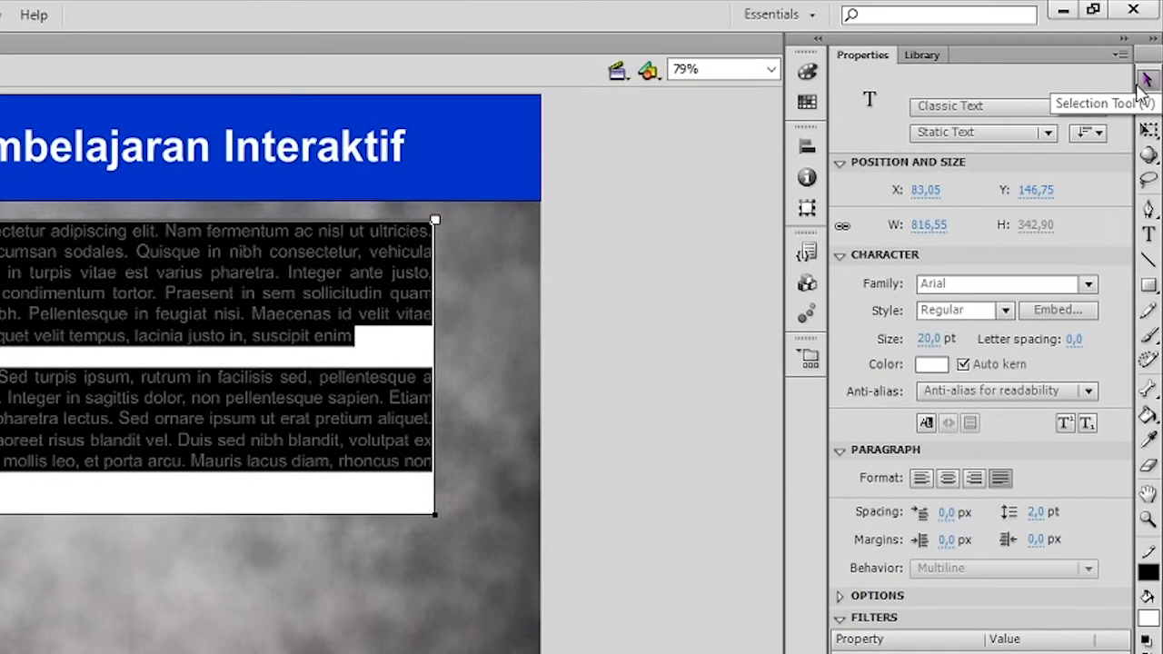
Move the paragraph block down to about Y 232 and set its font size to 22 pt.
{"action": "left_click", "coordinate": [1146, 0]}
{"action": "left_click_drag", "start_coordinate": [334, 249], "coordinate": [353, 335]}
{"action": "left_click_drag", "start_coordinate": [584, 279], "coordinate": [585, 267]}
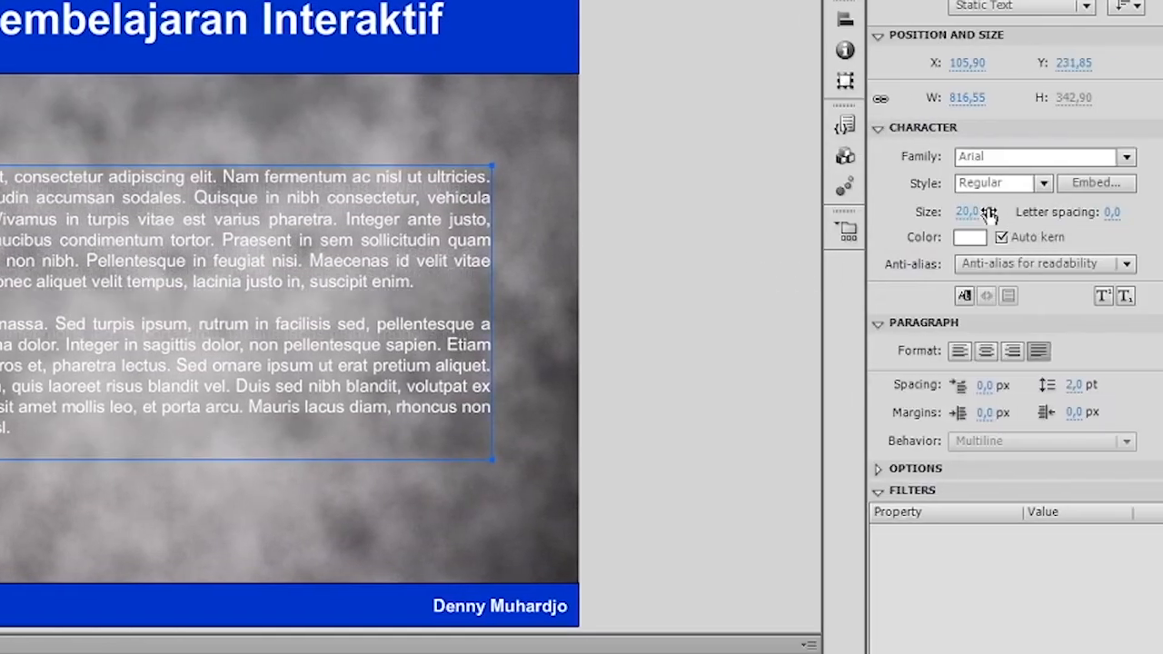
{"action": "left_click", "coordinate": [945, 210]}
{"action": "type", "text": "22"}
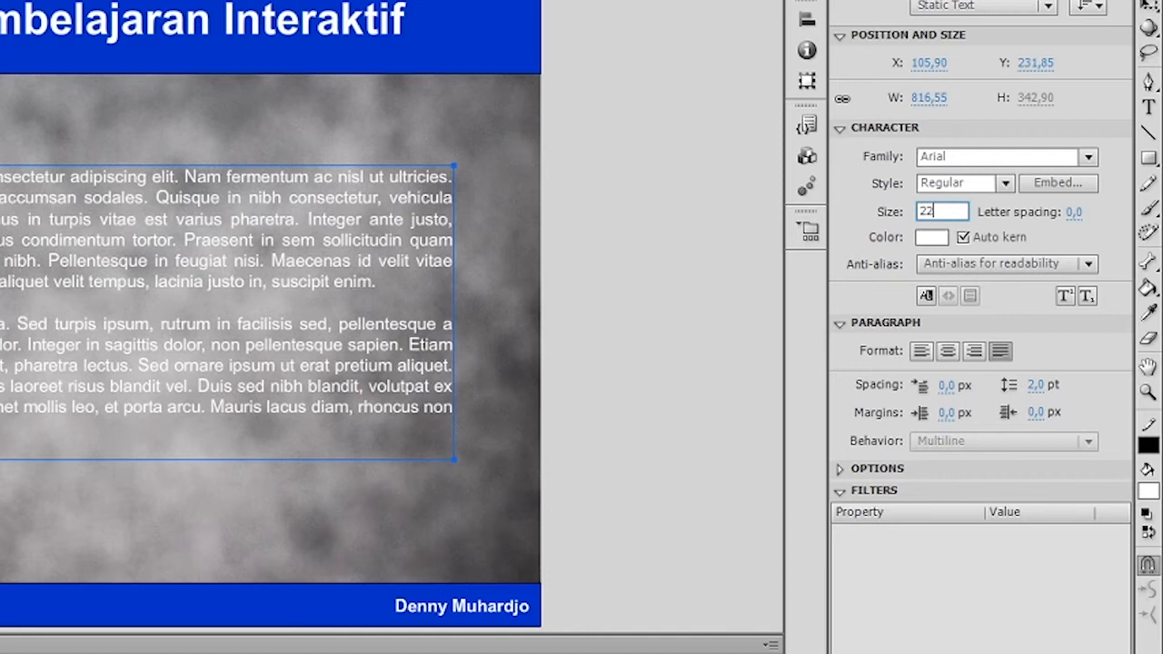
{"action": "key", "text": "Return"}
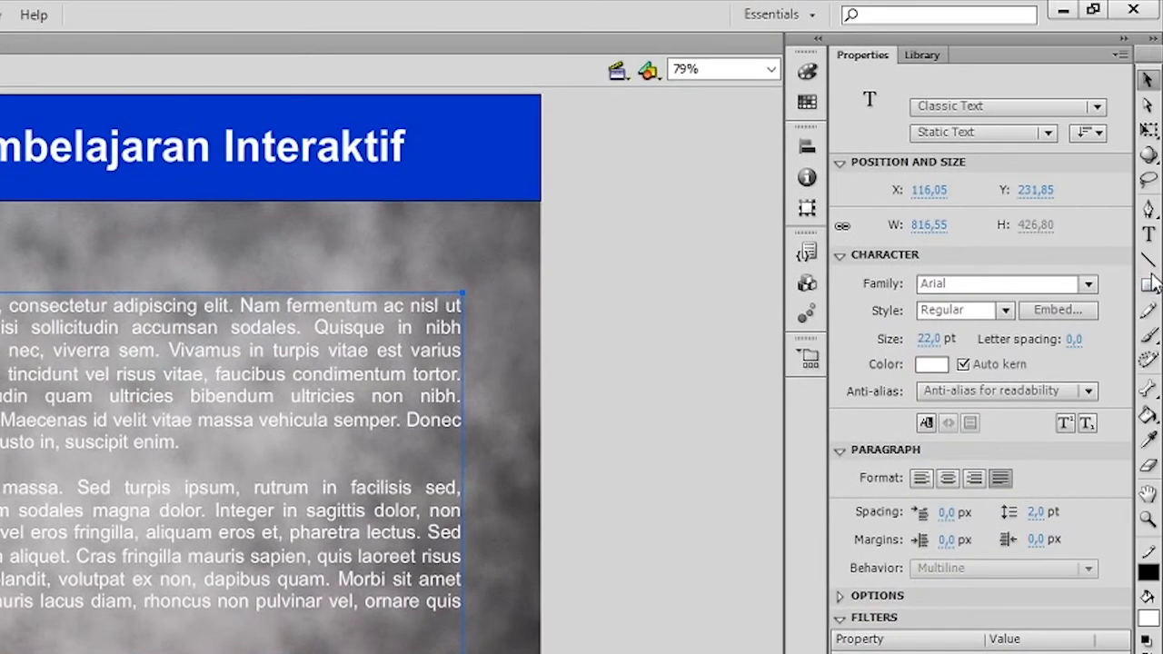
Add the heading text Contoh Isi Materi and centre it above the paragraph block.
{"action": "left_click", "coordinate": [1148, 235]}
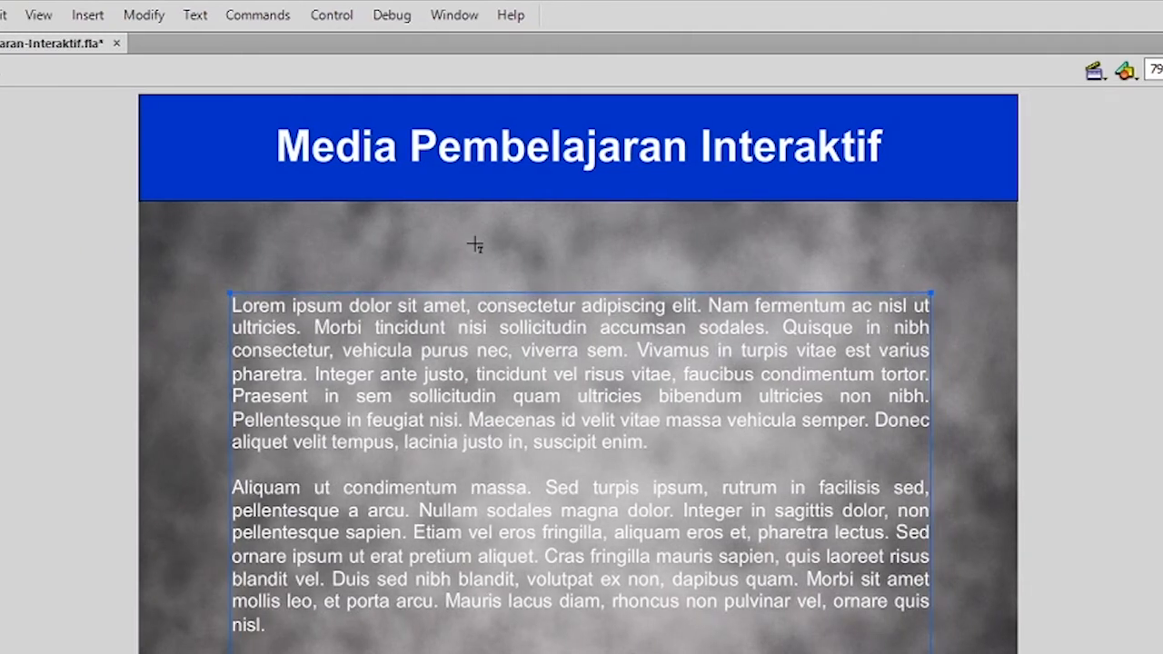
{"action": "left_click", "coordinate": [476, 243]}
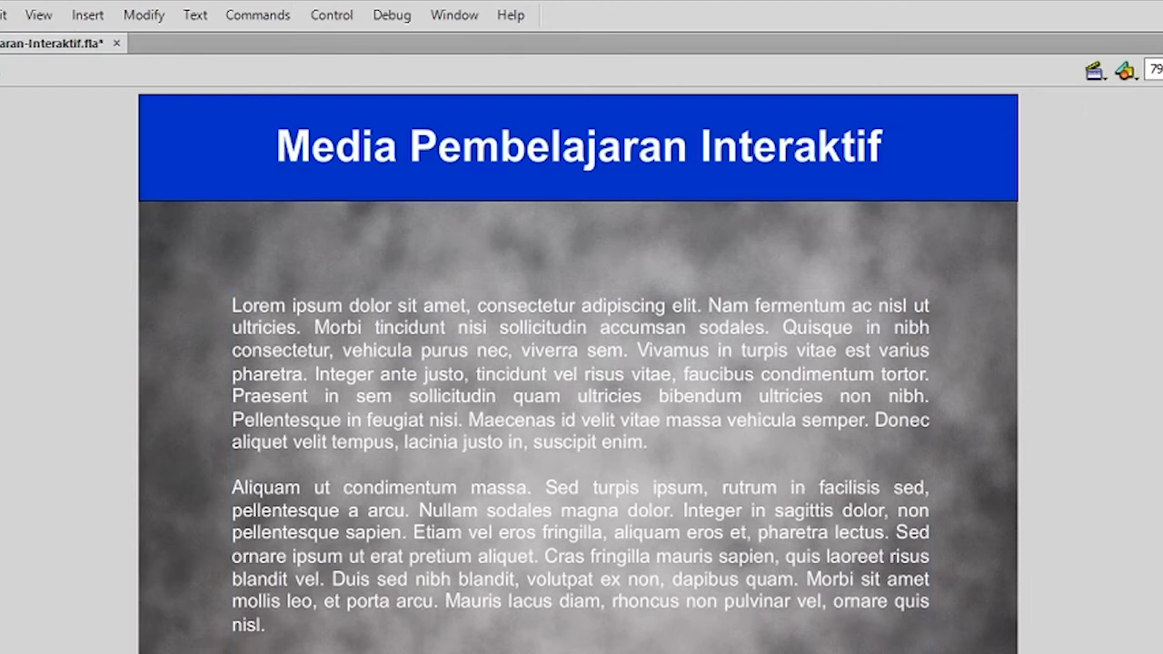
{"action": "left_click", "coordinate": [508, 252]}
{"action": "type", "text": "Contoh Isi Mater"}
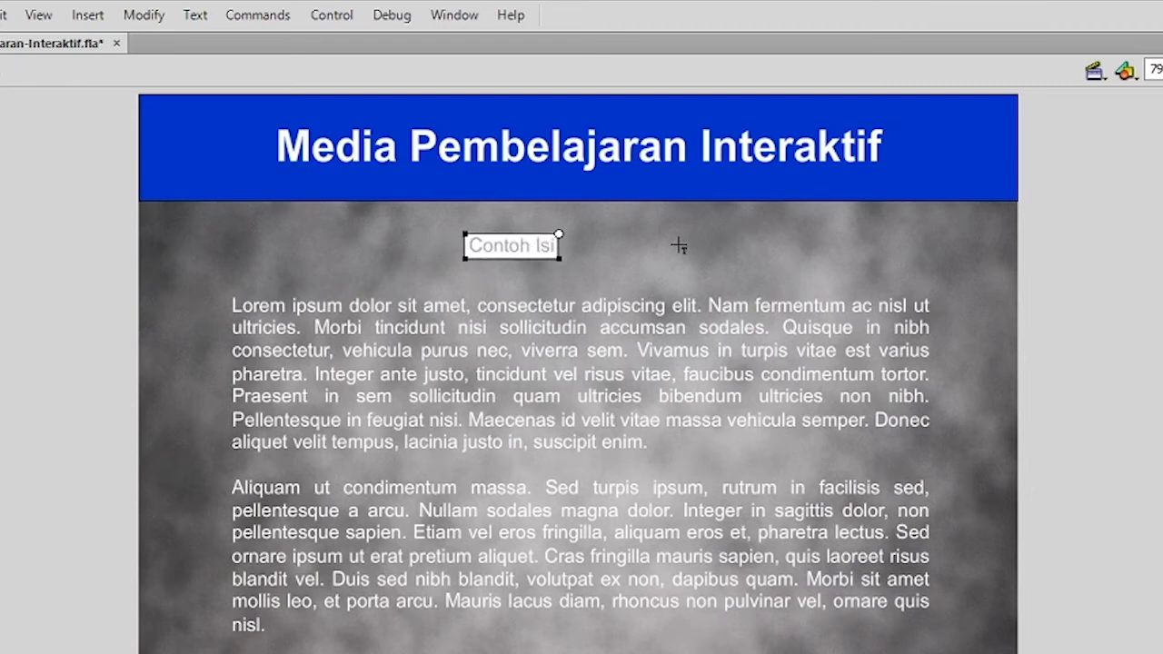
{"action": "type", "text": "i"}
{"action": "key", "text": "Escape"}
{"action": "left_click_drag", "start_coordinate": [514, 261], "coordinate": [563, 260]}
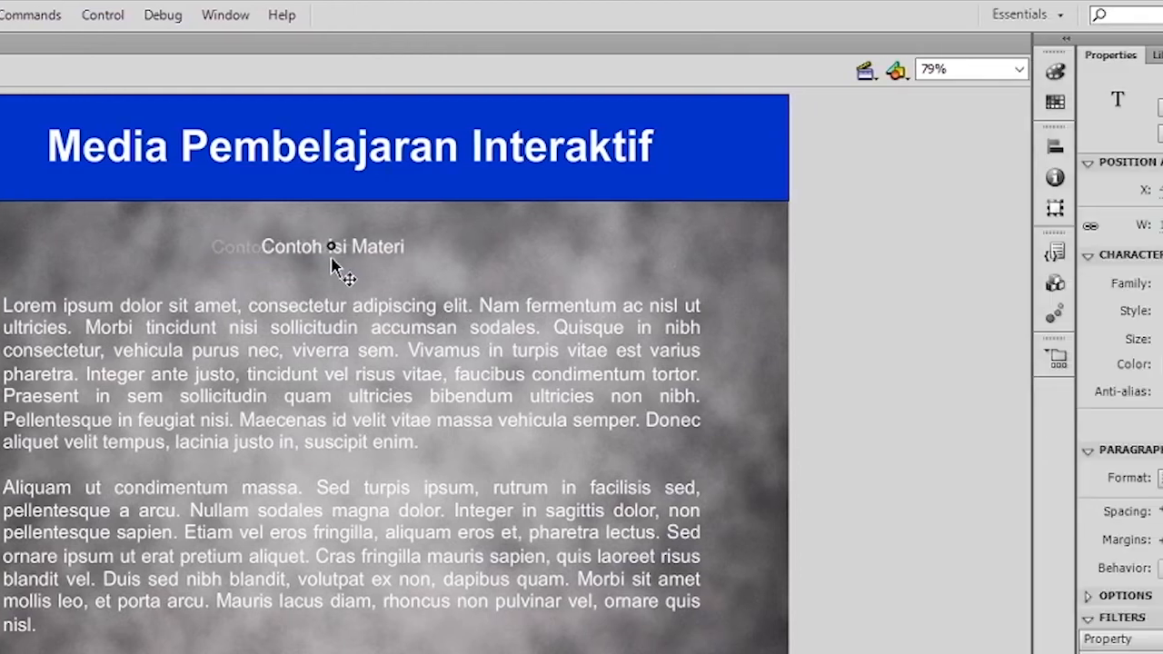
Set the Contoh Isi Materi heading to 25 pt and Bold style.
{"action": "left_click", "coordinate": [929, 339]}
{"action": "type", "text": "25"}
{"action": "key", "text": "Return"}
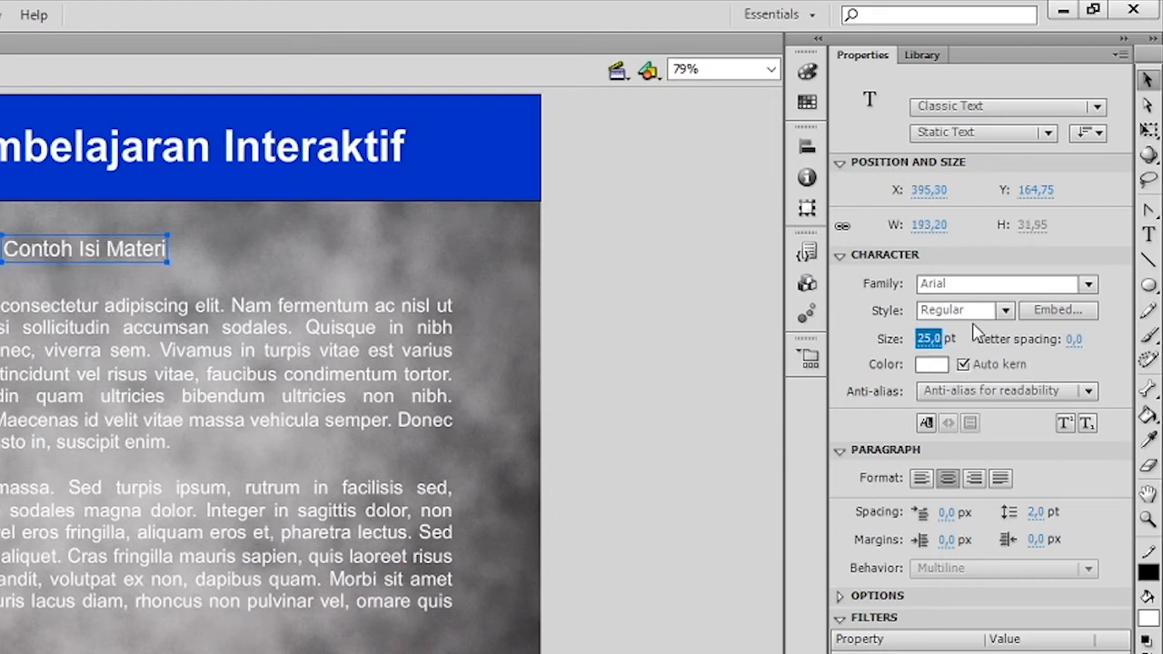
{"action": "left_click", "coordinate": [1005, 310]}
{"action": "left_click", "coordinate": [1000, 400]}
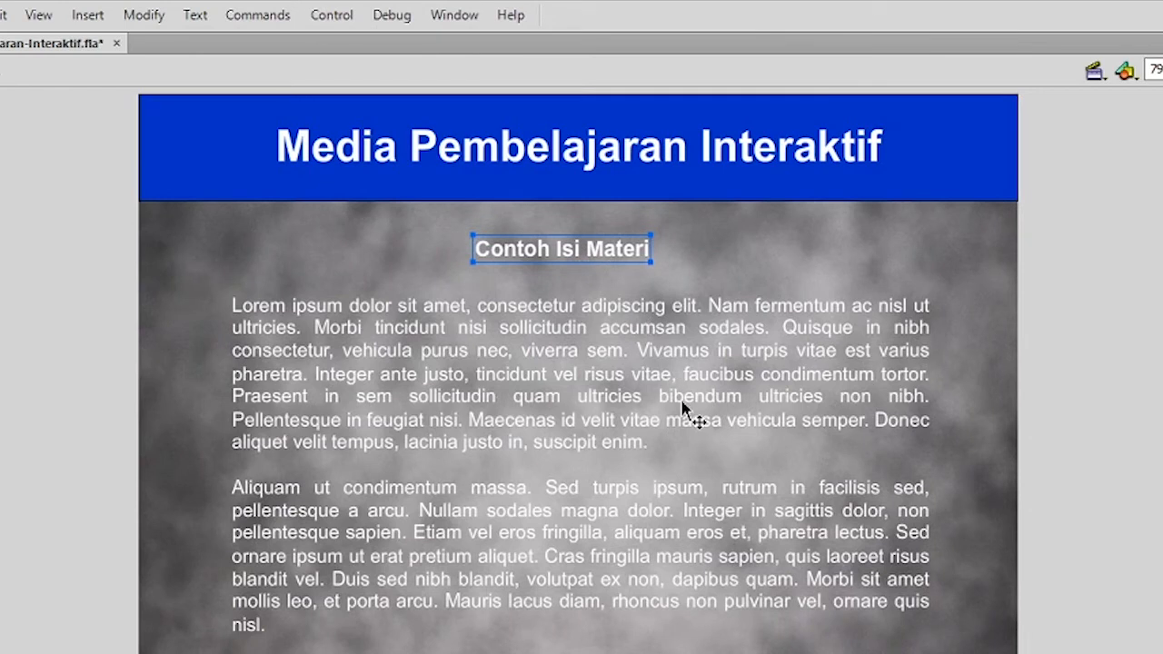
Nudge the paragraph block upward so it sits closer to the Contoh Isi Materi heading.
{"action": "left_click", "coordinate": [647, 400]}
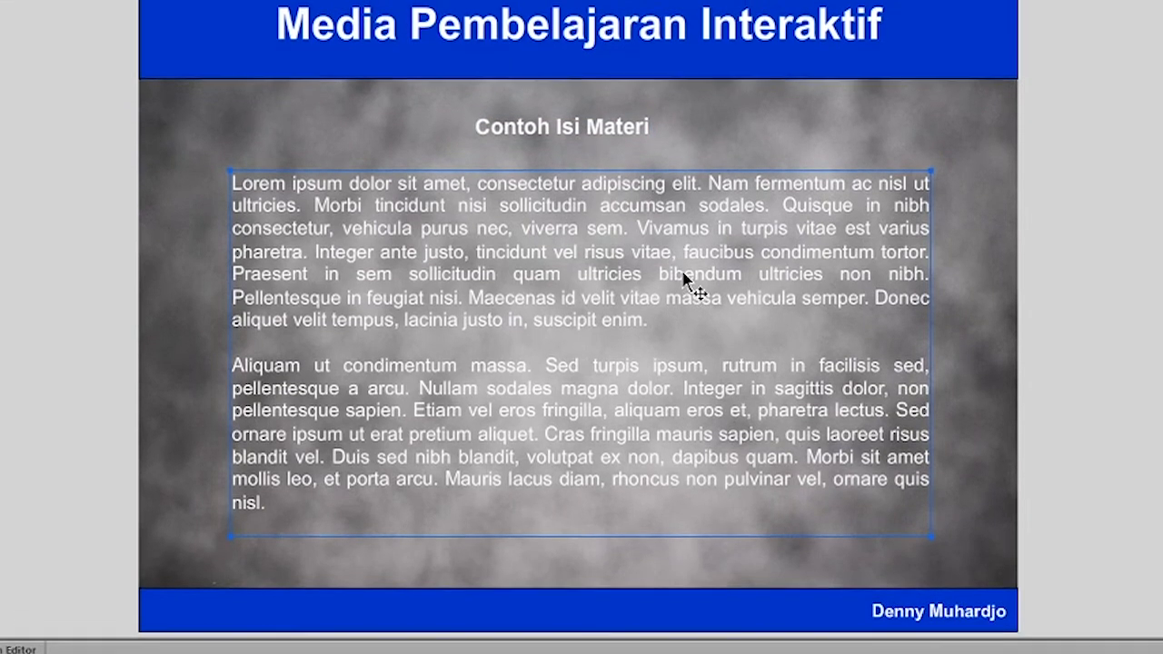
{"action": "key", "text": "Up"}
{"action": "key", "text": "Up"}
{"action": "key", "text": "Up"}
{"action": "key", "text": "Up"}
{"action": "key", "text": "Up"}
{"action": "key", "text": "Up"}
{"action": "key", "text": "Up"}
{"action": "key", "text": "Up"}
{"action": "key", "text": "Up"}
{"action": "key", "text": "Up"}
{"action": "key", "text": "Up"}
{"action": "key", "text": "Up"}
{"action": "key", "text": "Up"}
{"action": "key", "text": "Up"}
{"action": "key", "text": "Up"}
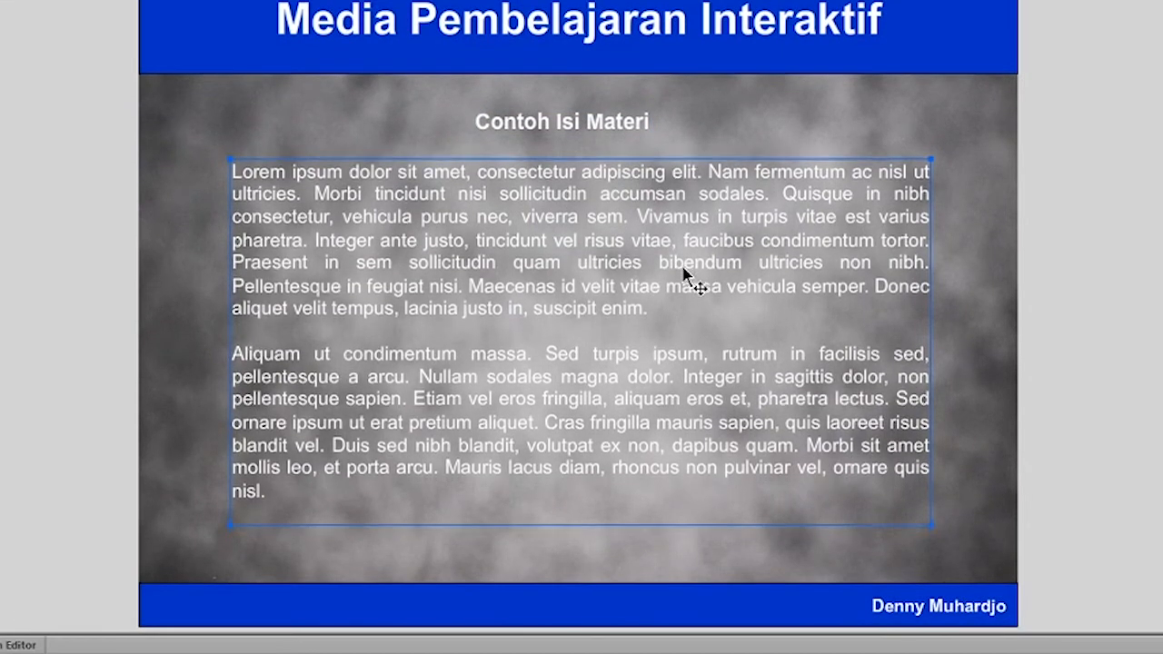
Raise the paragraph block a little further beneath the Contoh Isi Materi heading with small upward nudges.
{"action": "key", "text": "Up"}
{"action": "key", "text": "Up"}
{"action": "key", "text": "Up"}
{"action": "key", "text": "Up"}
{"action": "key", "text": "Up"}
{"action": "key", "text": "Up"}
{"action": "key", "text": "Up"}
{"action": "key", "text": "Up"}
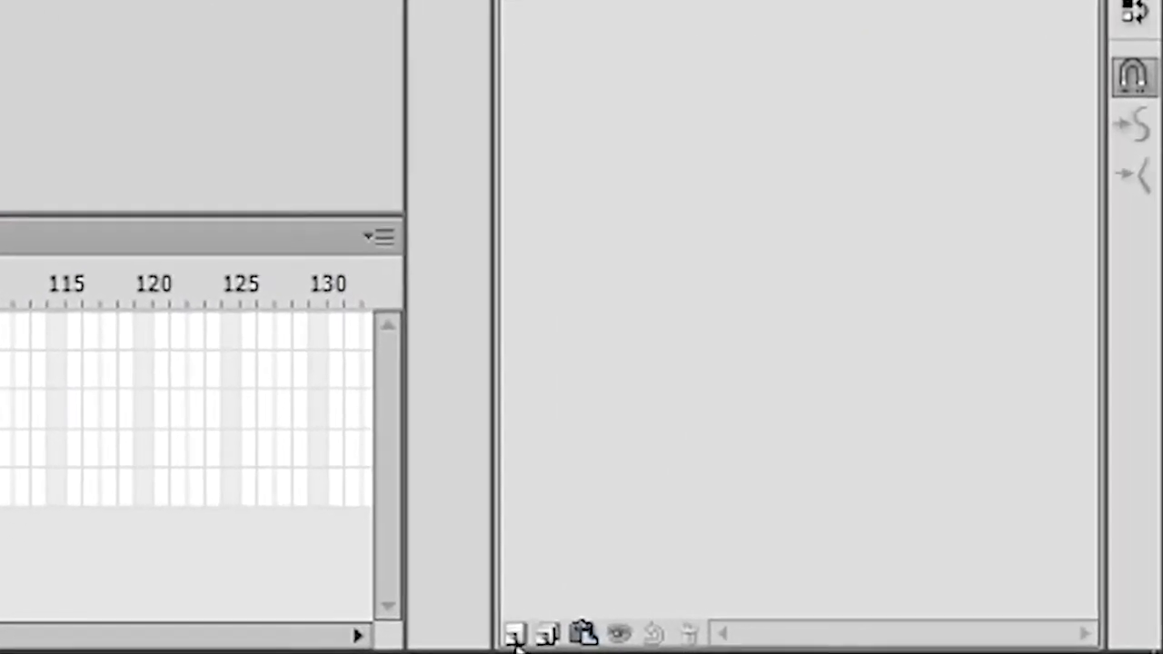
Apply a Drop Shadow filter with its default settings to the paragraph block and deselect the text.
{"action": "left_click", "coordinate": [721, 641]}
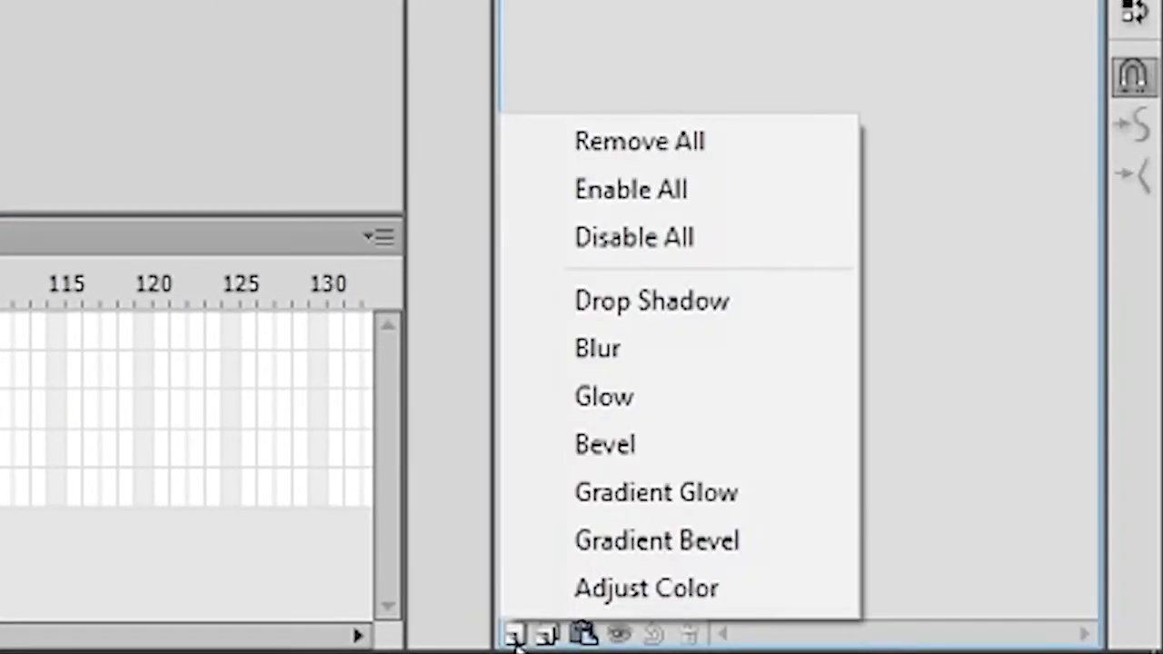
{"action": "left_click", "coordinate": [651, 307]}
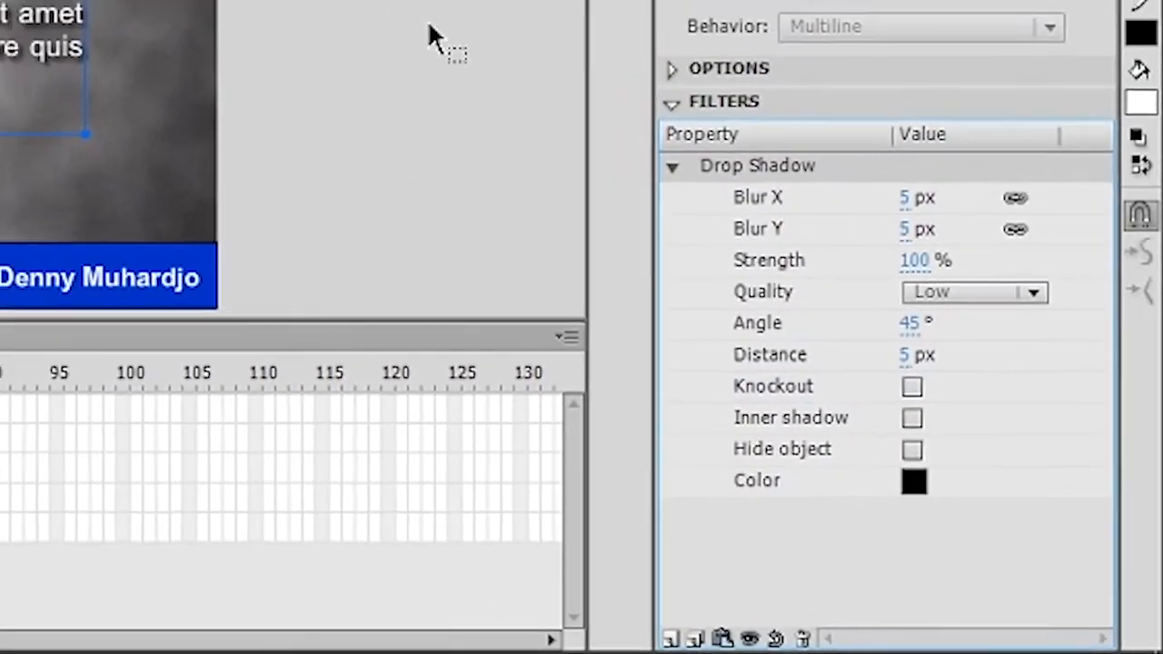
{"action": "left_click", "coordinate": [430, 38]}
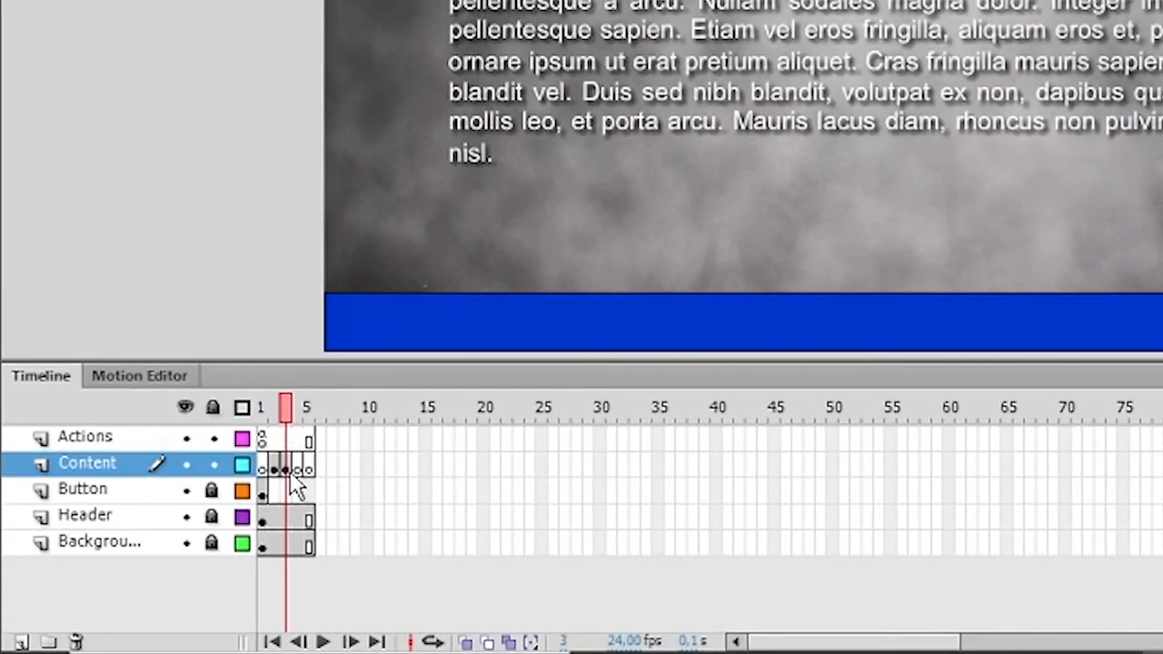
On frame 4 of the Content layer, start a video import and choose Contoh-video.mp4 as the source file.
{"action": "left_click", "coordinate": [294, 472]}
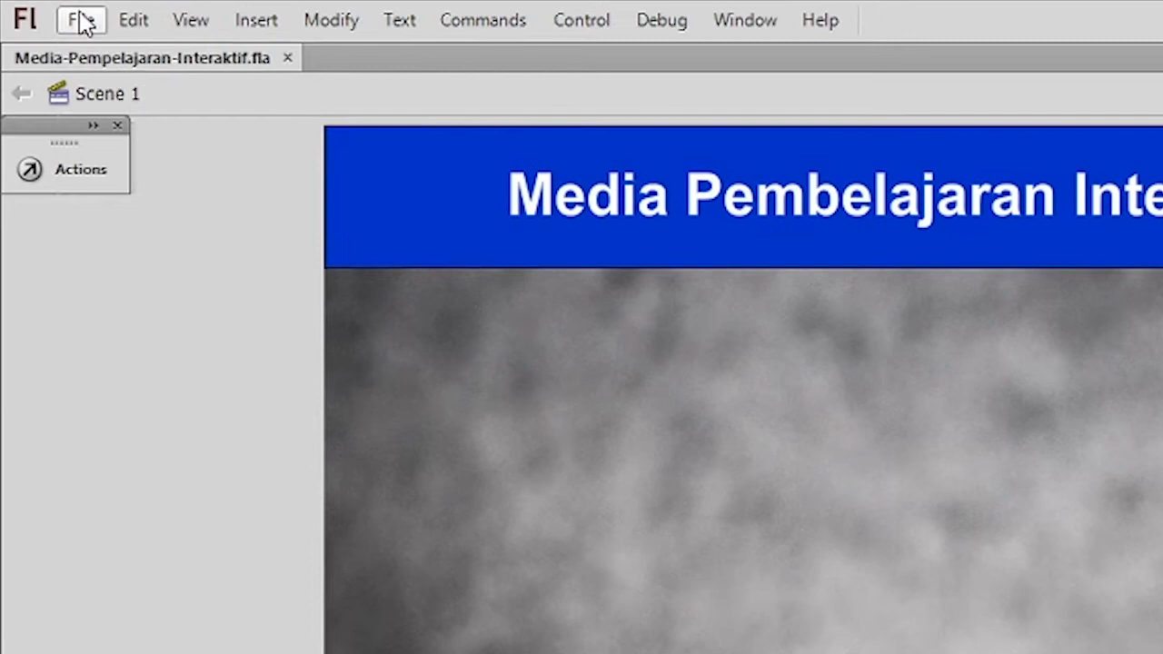
{"action": "left_click", "coordinate": [41, 10]}
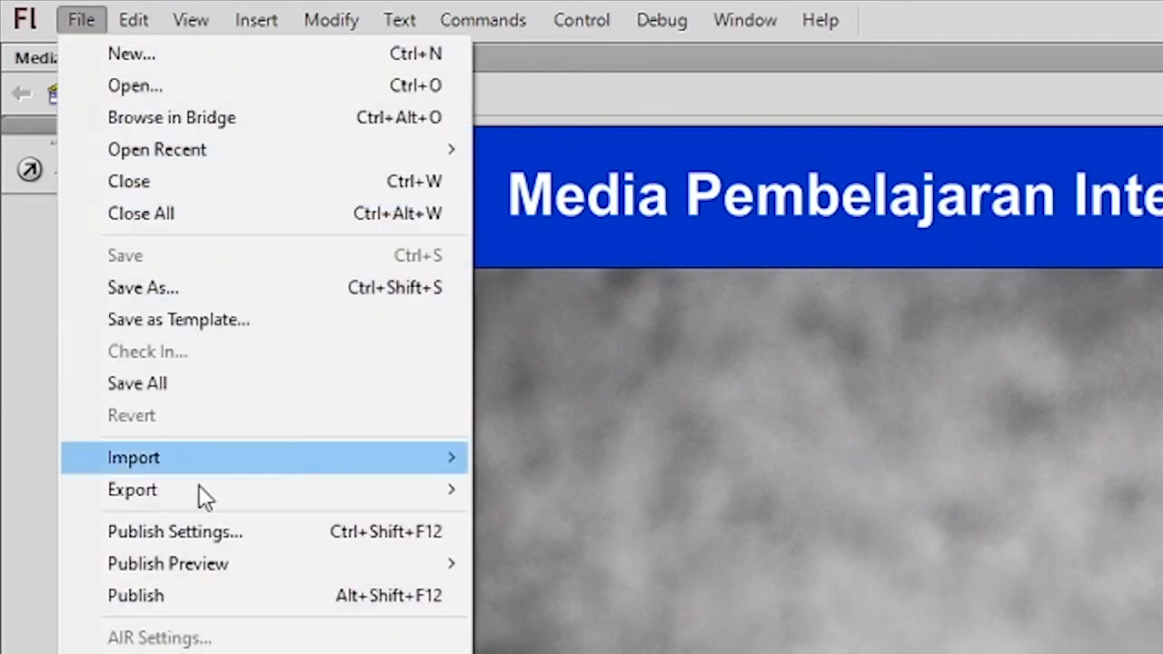
{"action": "mouse_move", "coordinate": [236, 471]}
{"action": "left_click", "coordinate": [626, 558]}
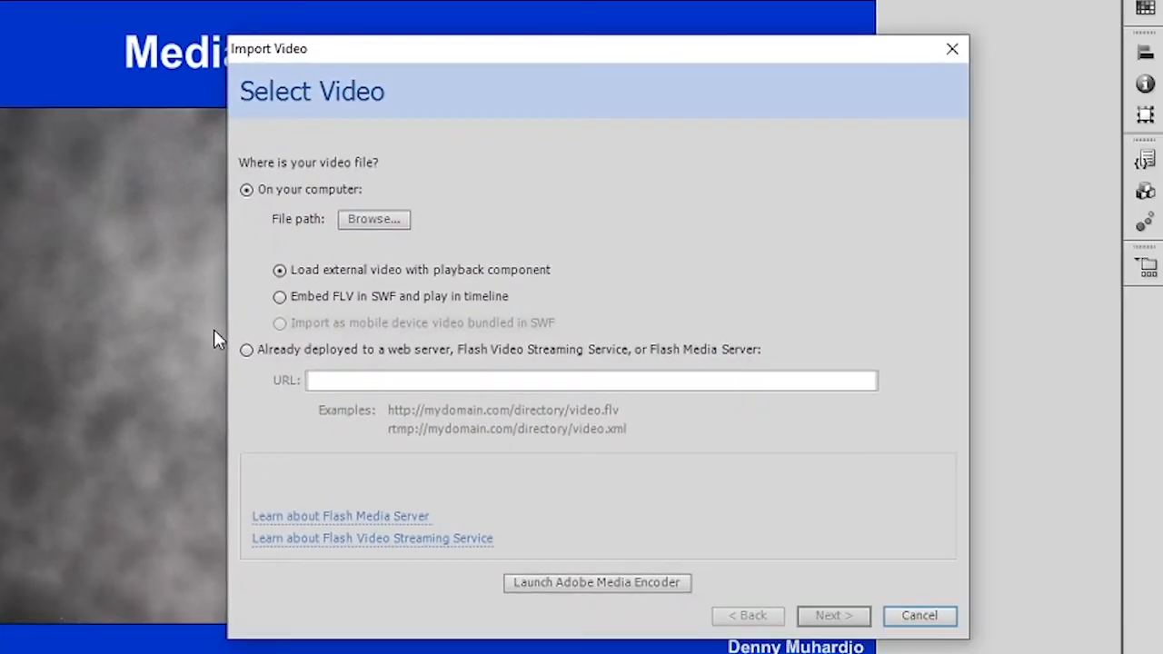
{"action": "left_click", "coordinate": [368, 219]}
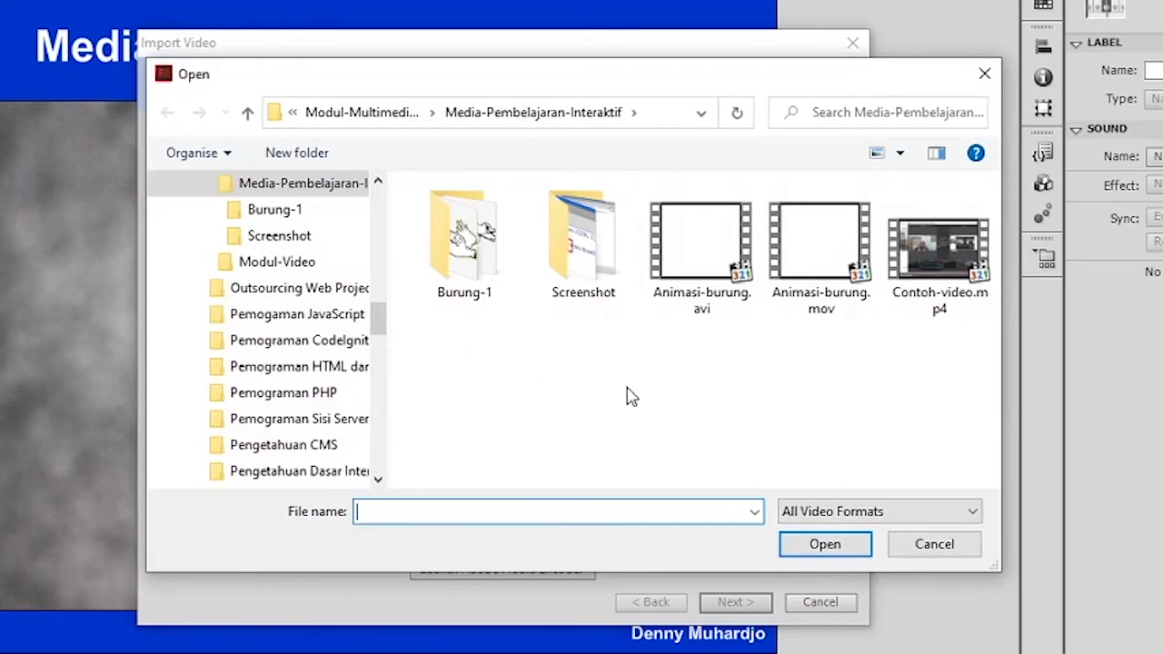
{"action": "left_click", "coordinate": [942, 309]}
{"action": "left_click", "coordinate": [843, 545]}
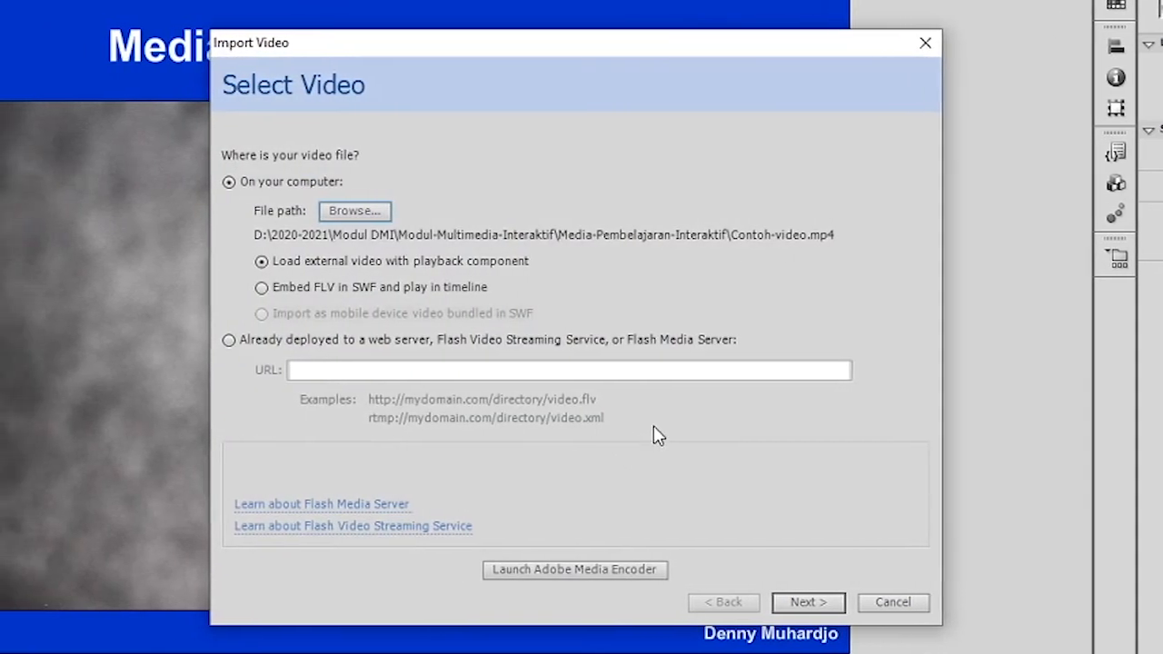
Complete the video import as external video with a playback component, keeping the default blue MinimaFlatCustomColor skin.
{"action": "left_click", "coordinate": [825, 605]}
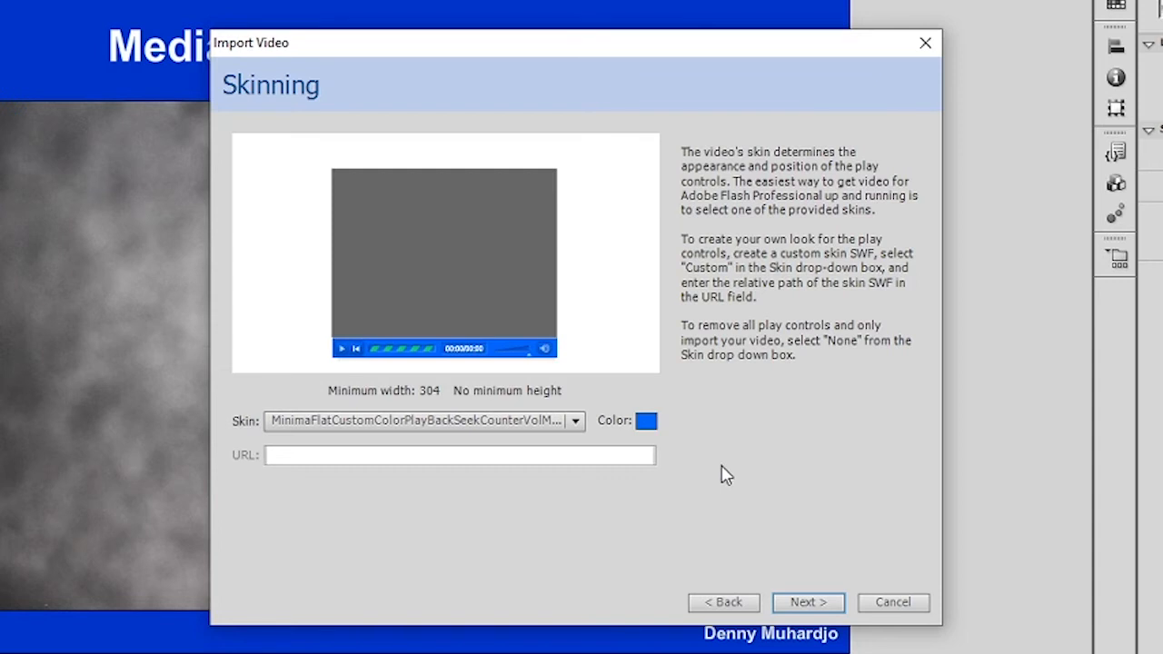
{"action": "left_click", "coordinate": [807, 601]}
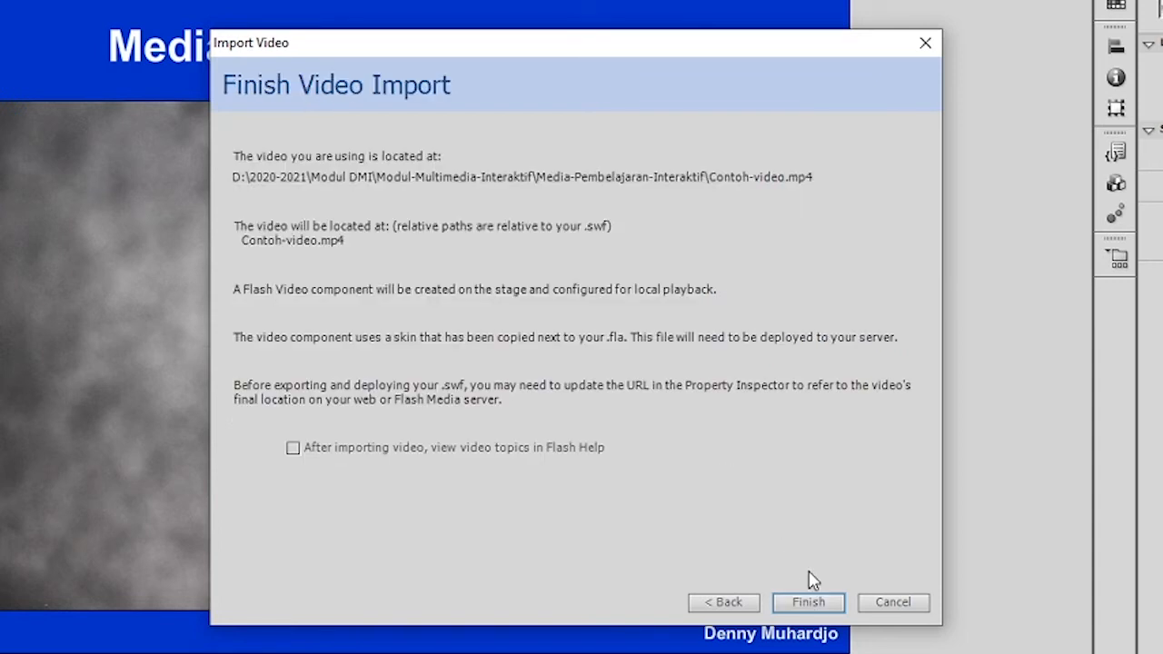
{"action": "left_click", "coordinate": [807, 601]}
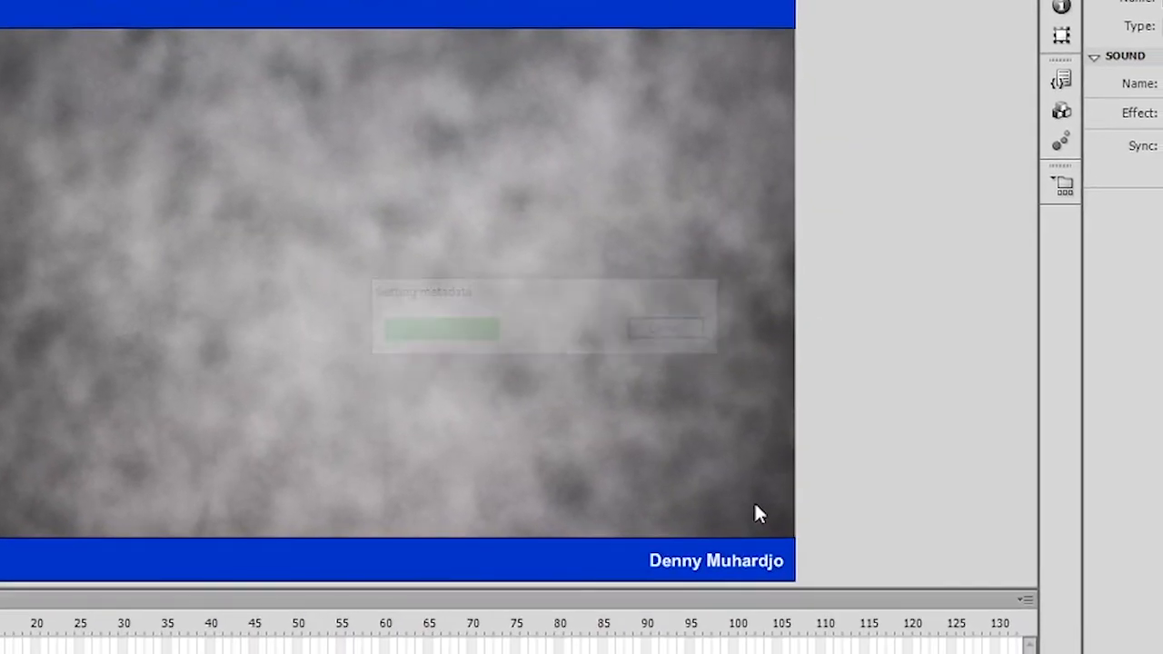
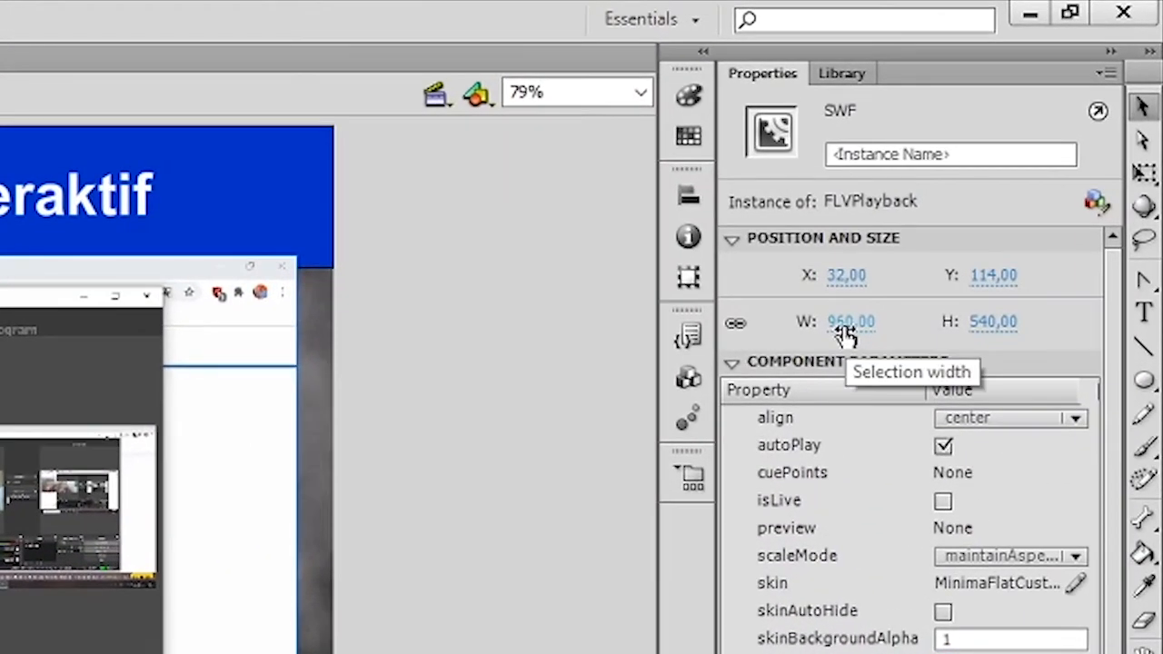
Set the width of the imported video player to 800 px.
{"action": "left_click", "coordinate": [845, 327]}
{"action": "type", "text": "800"}
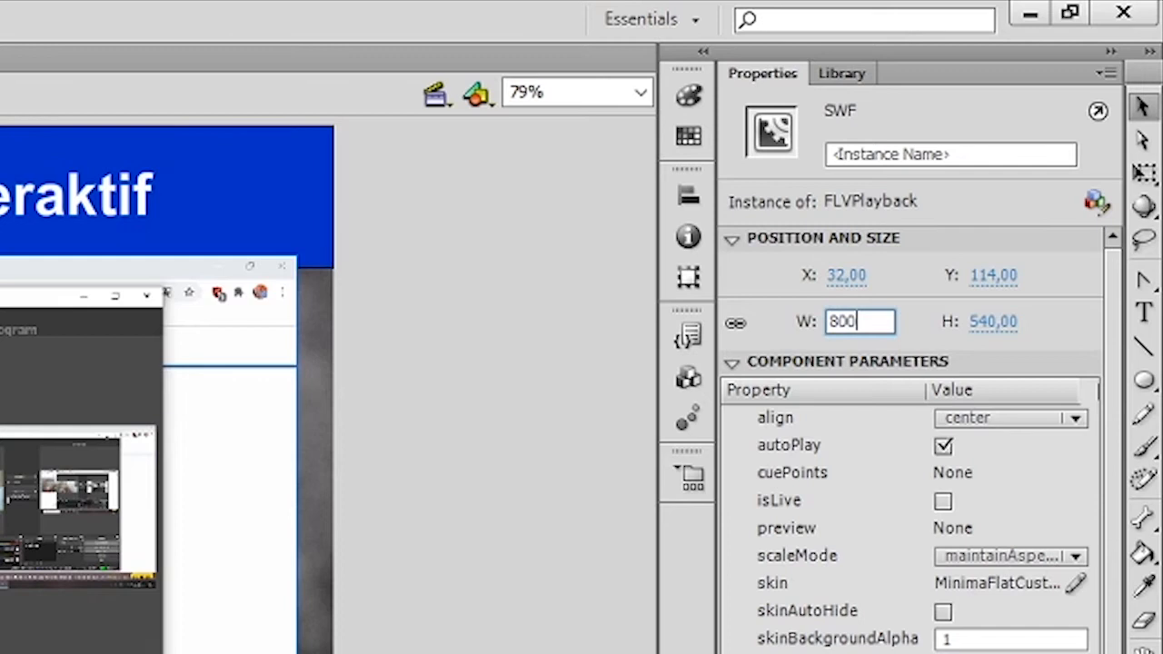
{"action": "key", "text": "Return"}
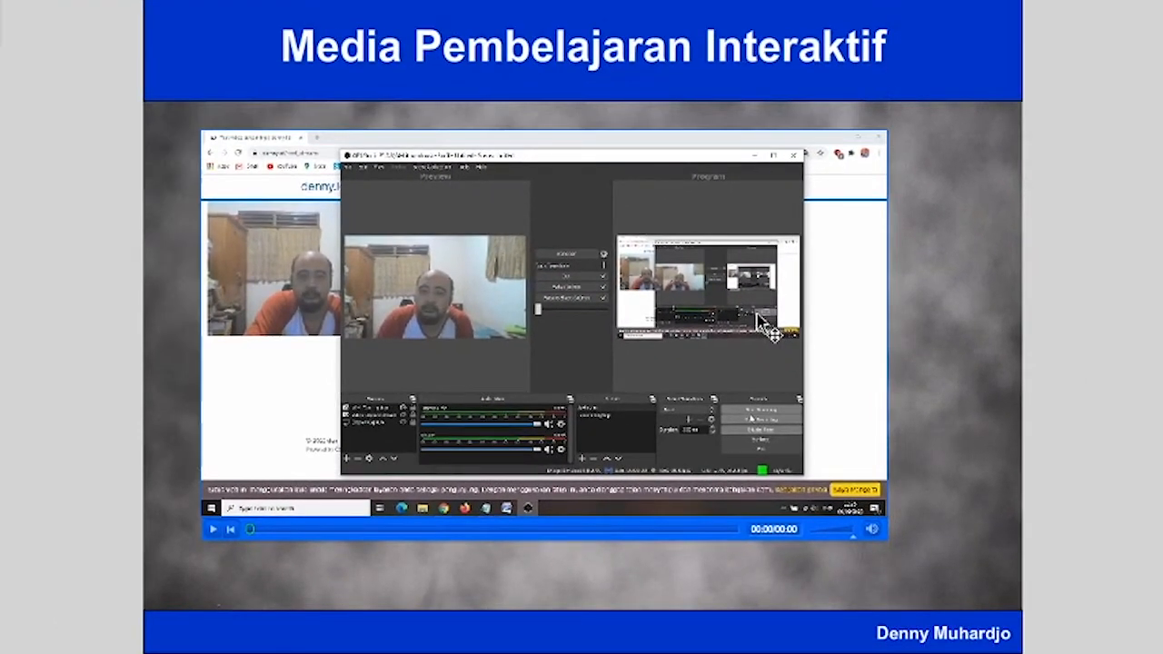
Move the video player to the centre of the content area between header and footer, fine-tuning its position with small nudges.
{"action": "left_click_drag", "start_coordinate": [757, 314], "coordinate": [784, 307]}
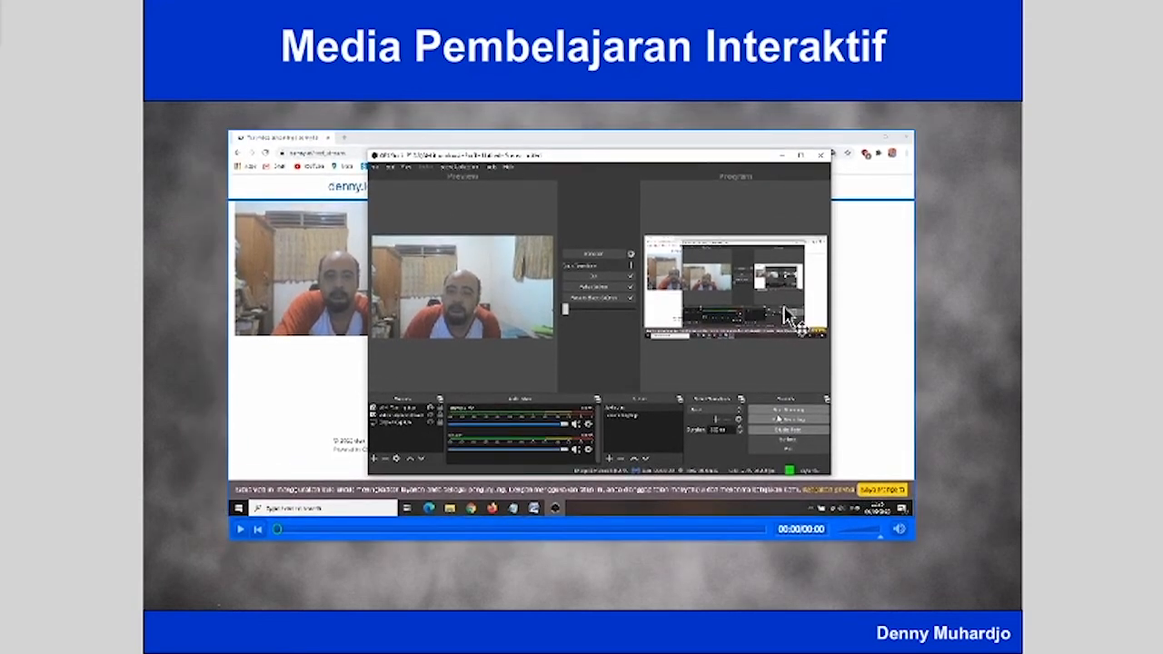
{"action": "key", "text": "Up"}
{"action": "key", "text": "Up"}
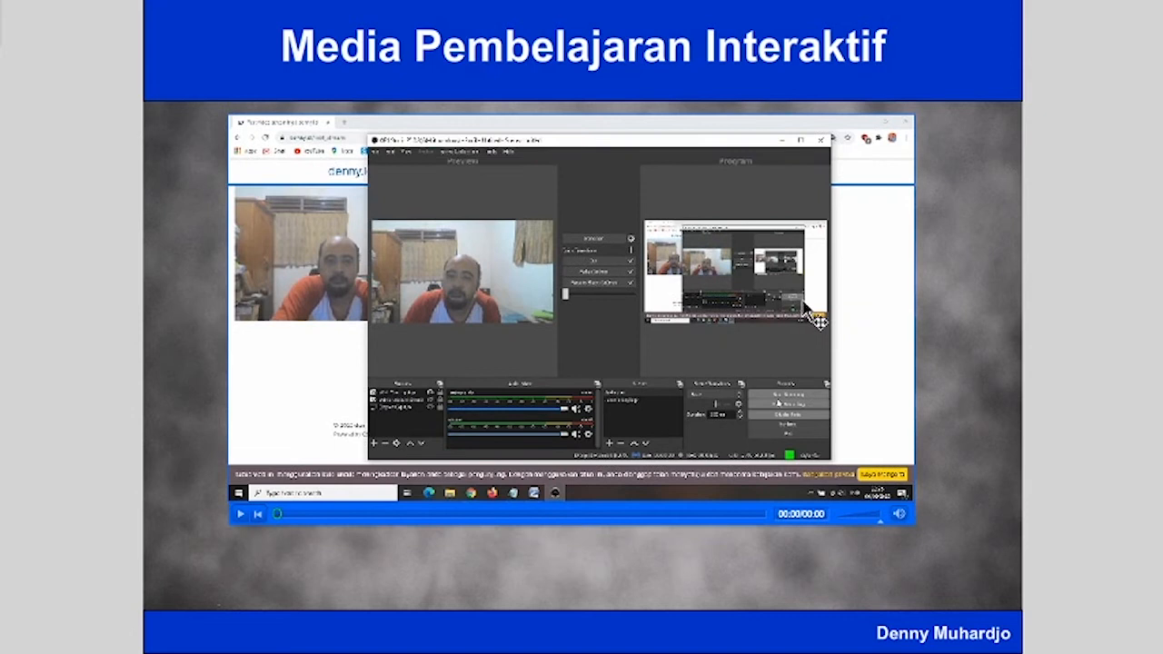
{"action": "key", "text": "ctrl+Left"}
{"action": "key", "text": "ctrl+Left"}
{"action": "key", "text": "ctrl+Left"}
{"action": "key", "text": "ctrl+Left"}
{"action": "key", "text": "ctrl+Right"}
{"action": "key", "text": "ctrl+Right"}
{"action": "key", "text": "ctrl+Right"}
{"action": "key", "text": "ctrl+Down"}
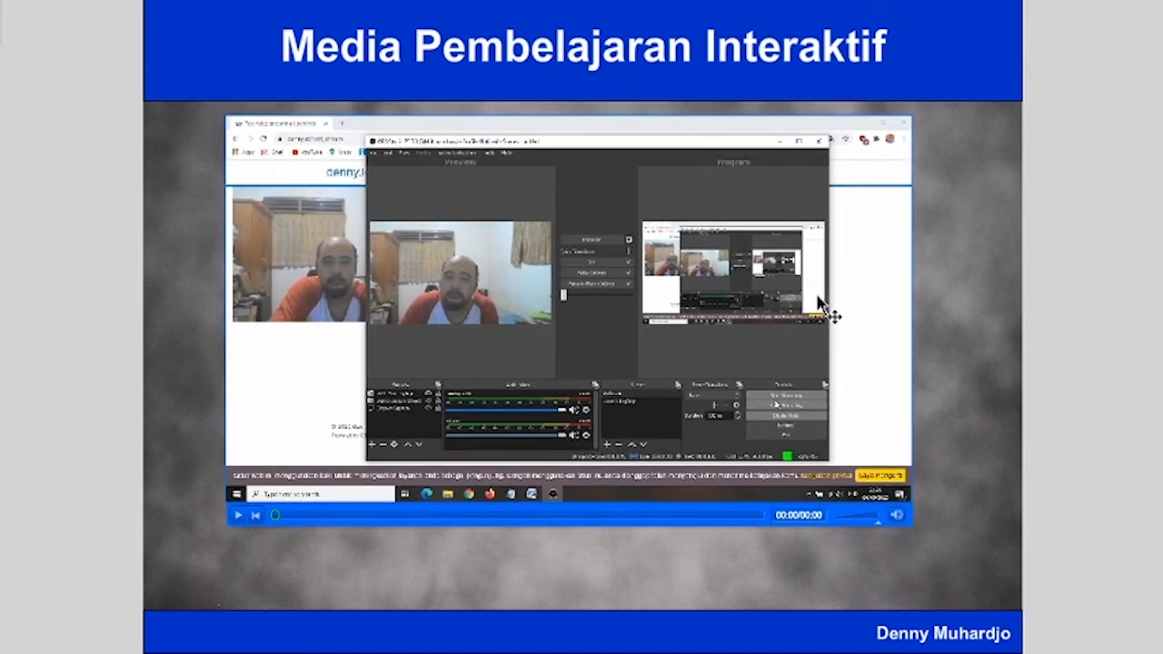
{"action": "key", "text": "ctrl+Up"}
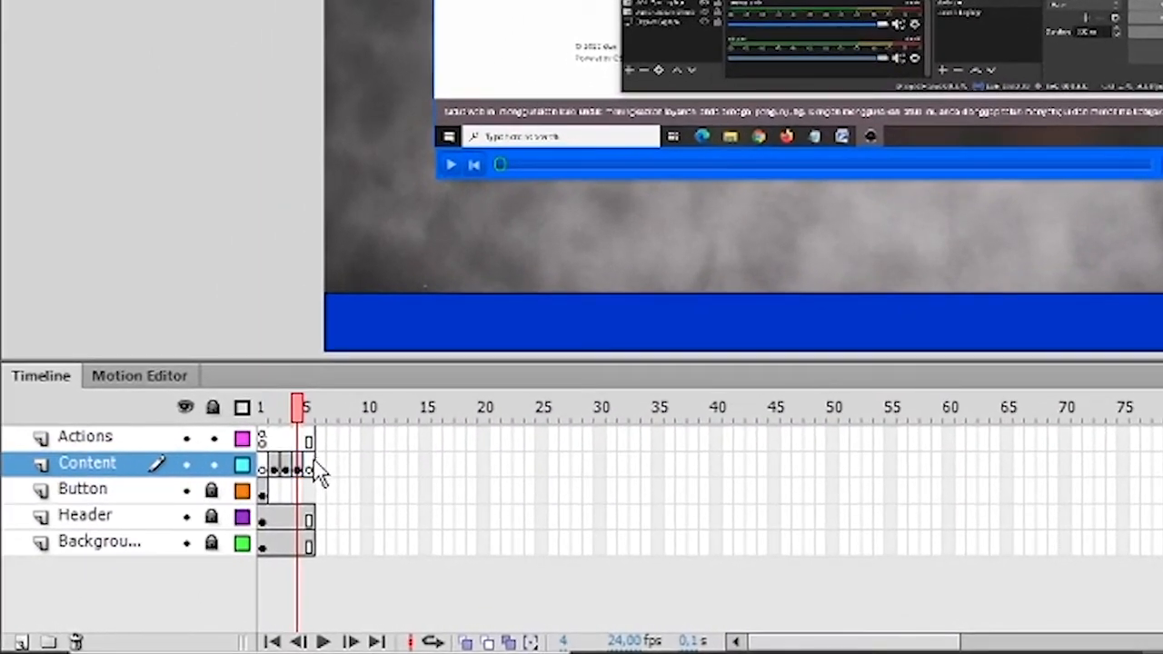
On frame 5 of the Content layer, start a video import with Animasi-burung.mov as the source and dismiss the format warning.
{"action": "left_click", "coordinate": [293, 469]}
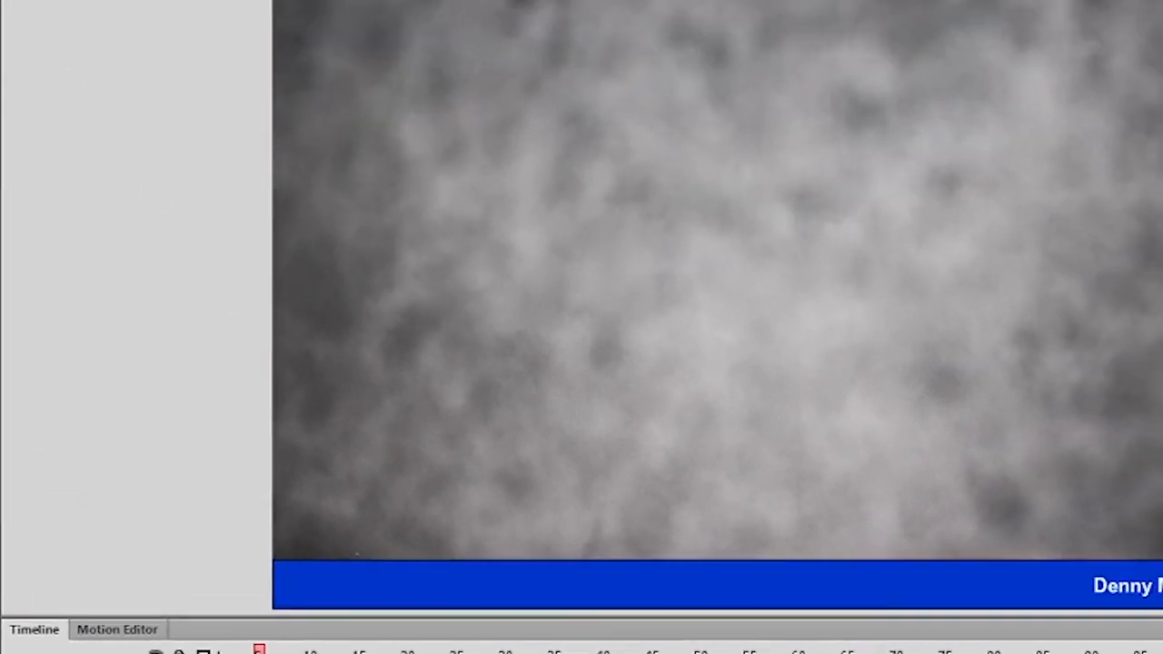
{"action": "left_click", "coordinate": [63, 13]}
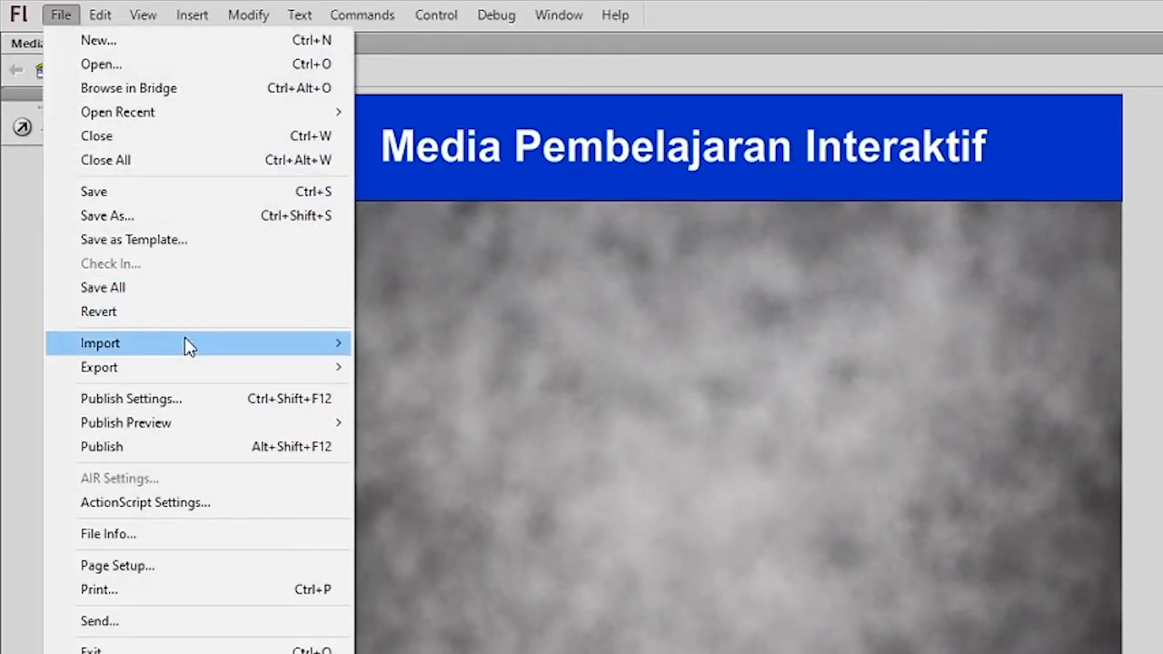
{"action": "mouse_move", "coordinate": [187, 344]}
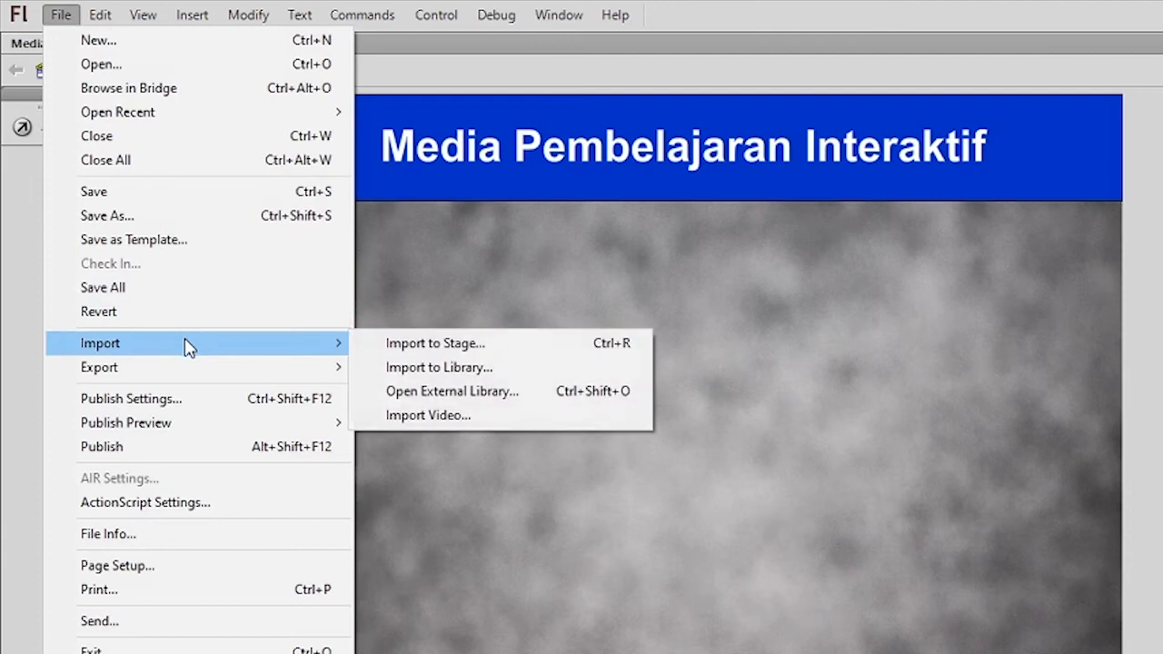
{"action": "left_click", "coordinate": [440, 415]}
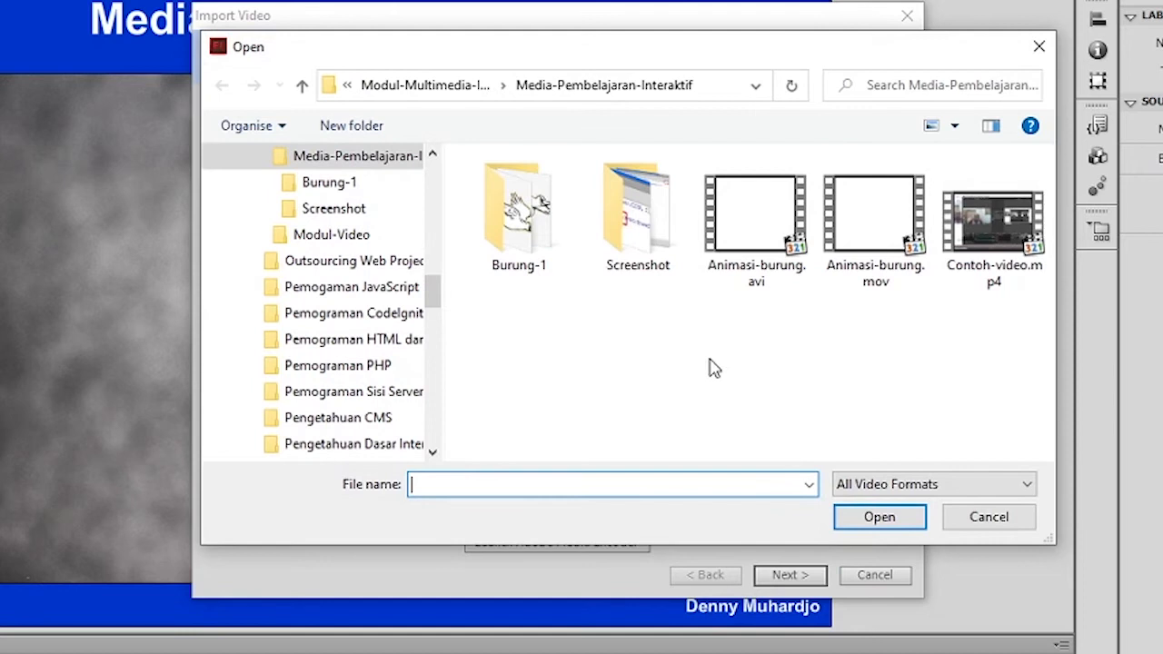
{"action": "left_click", "coordinate": [845, 250]}
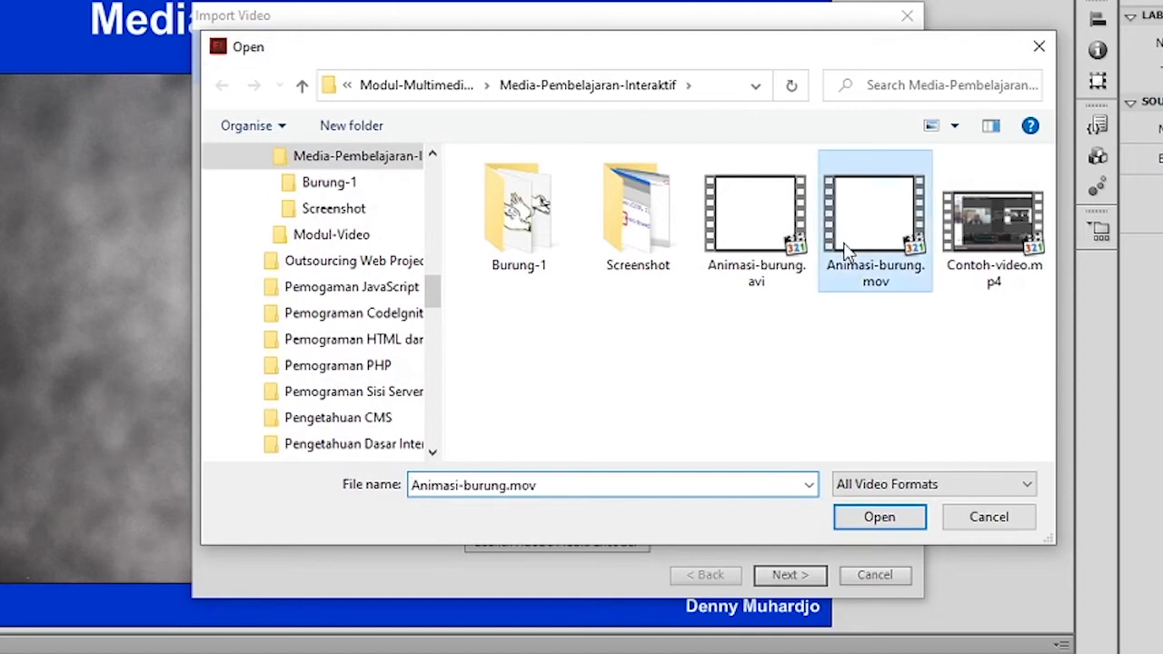
{"action": "left_click", "coordinate": [863, 518]}
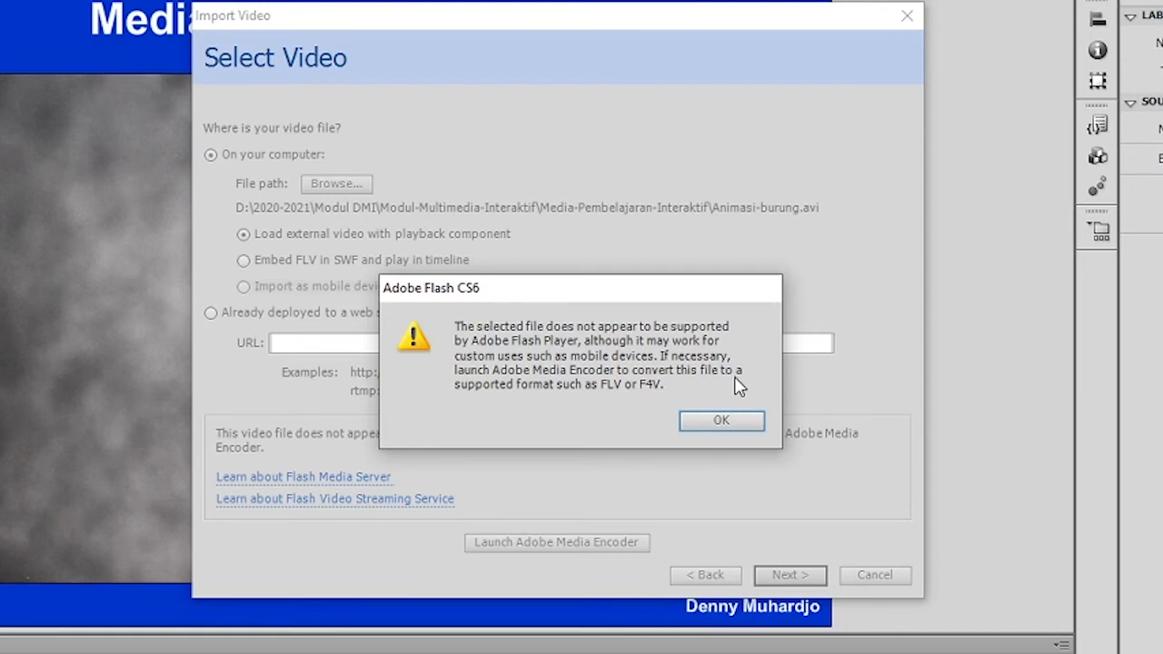
{"action": "left_click", "coordinate": [744, 422]}
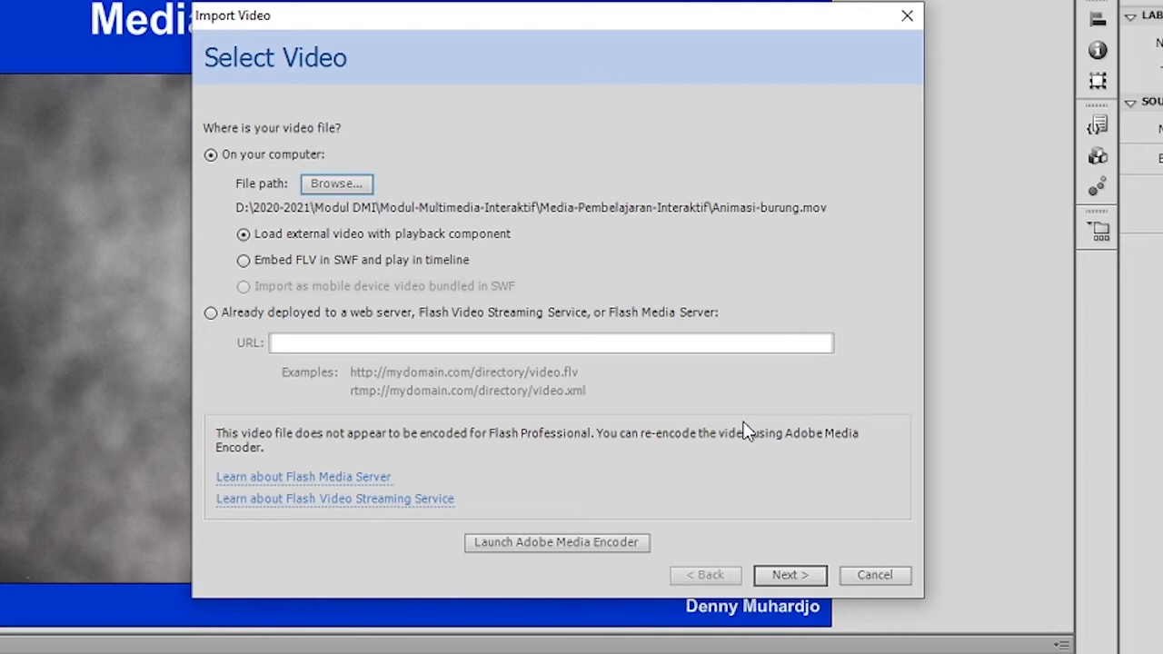
Send Animasi-burung.mov to Adobe Media Encoder and encode it as Animasi-burung.flv with the Match Source Attributes (High Quality) preset.
{"action": "left_click", "coordinate": [621, 549]}
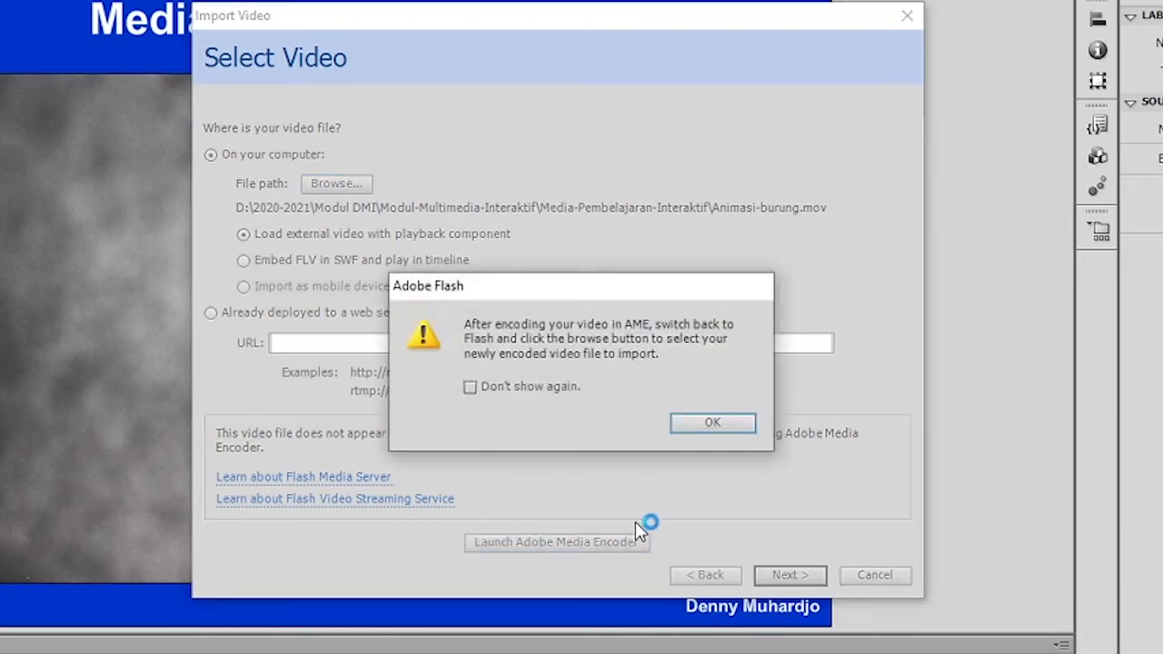
{"action": "left_click", "coordinate": [692, 428]}
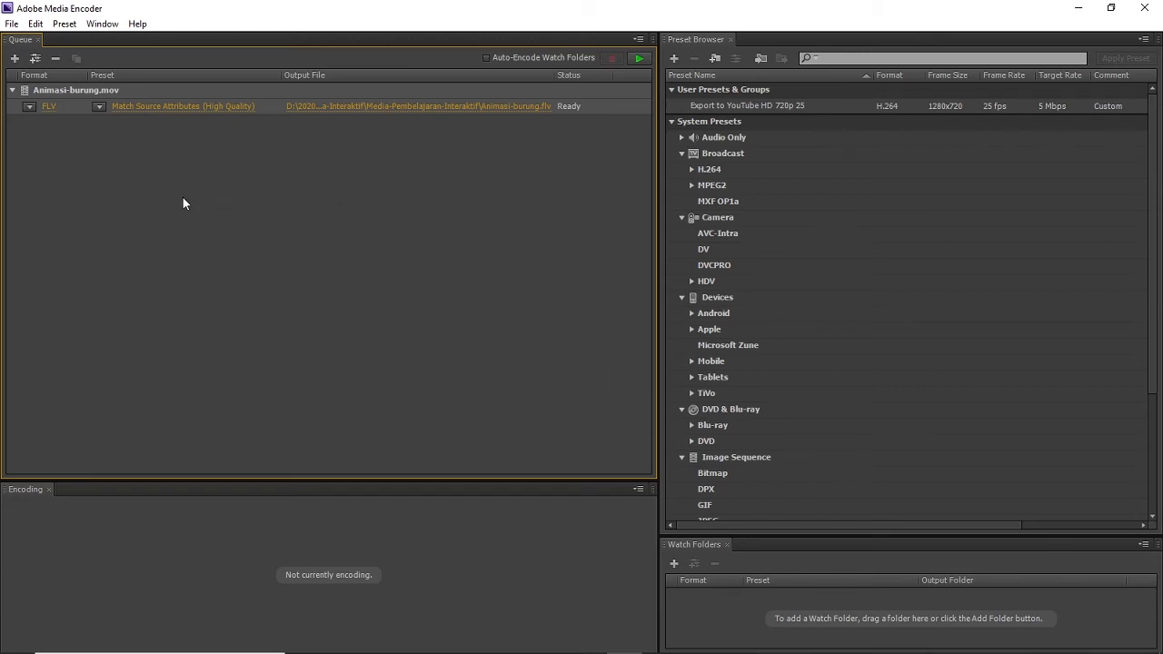
{"action": "left_click", "coordinate": [149, 160]}
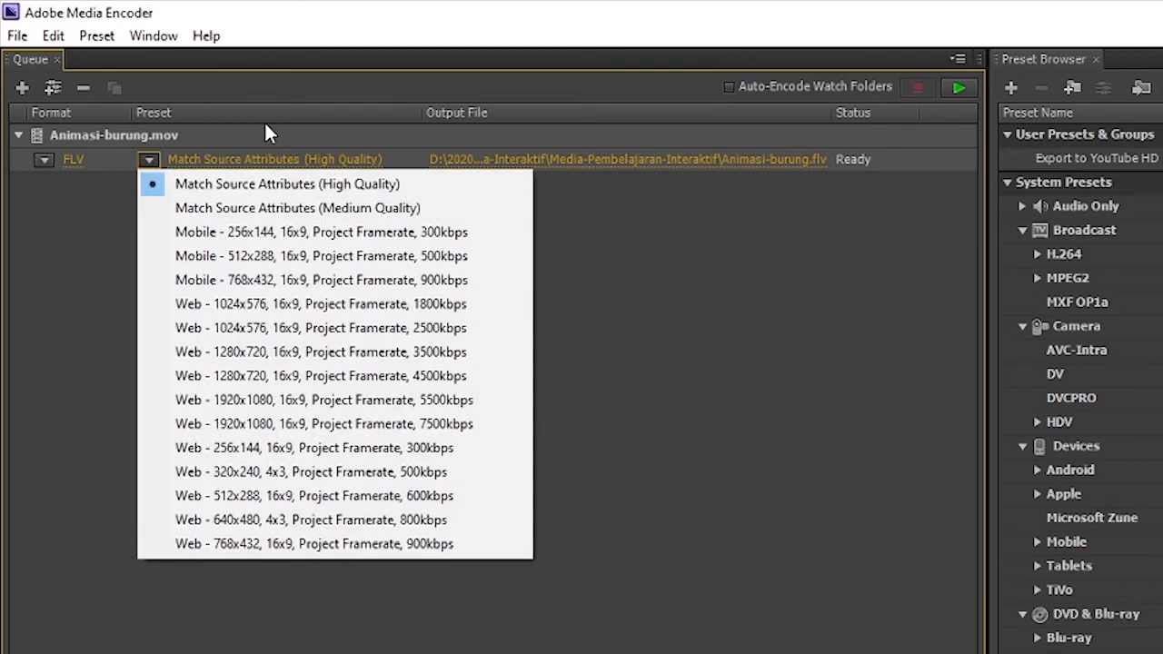
{"action": "left_click", "coordinate": [267, 129]}
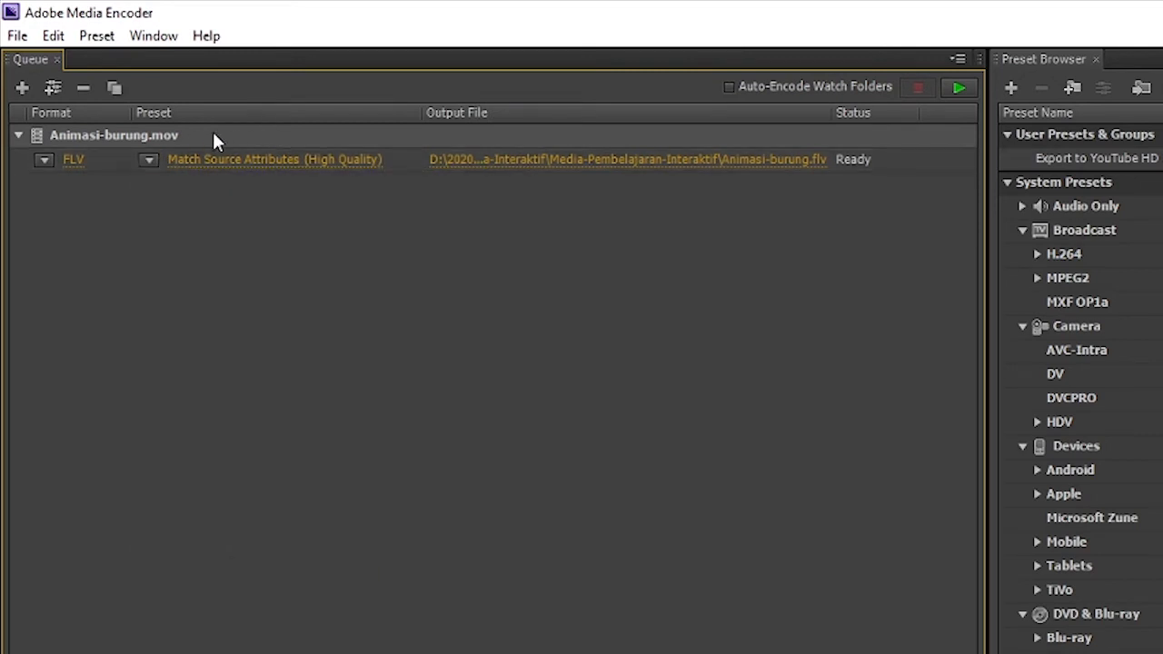
{"action": "left_click", "coordinate": [566, 169]}
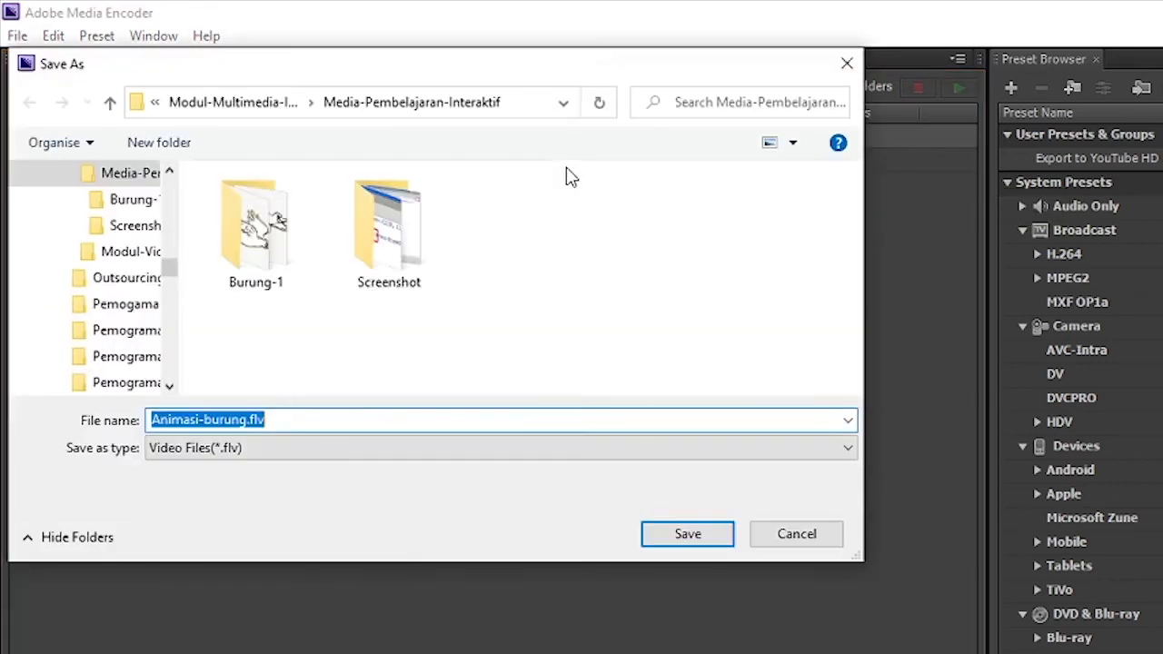
{"action": "left_click", "coordinate": [812, 540]}
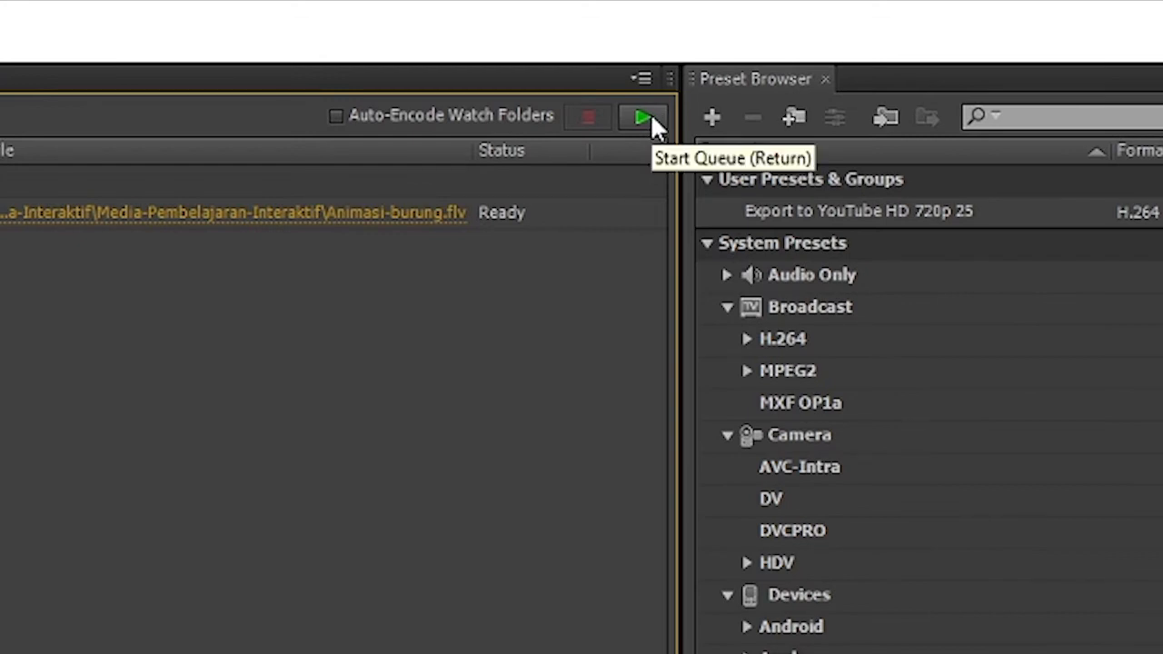
{"action": "left_click", "coordinate": [645, 118]}
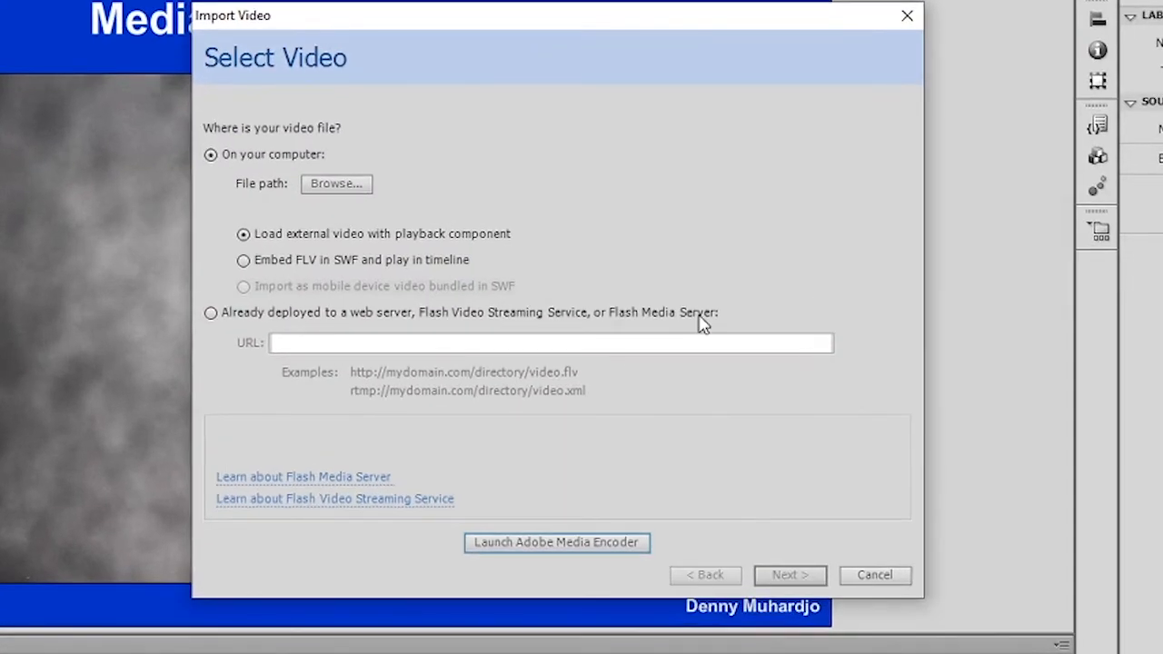
Import Animasi-burung.flv as an external video with playback component, keeping the offered MinimaFlatCustomColor skin.
{"action": "left_click", "coordinate": [359, 183]}
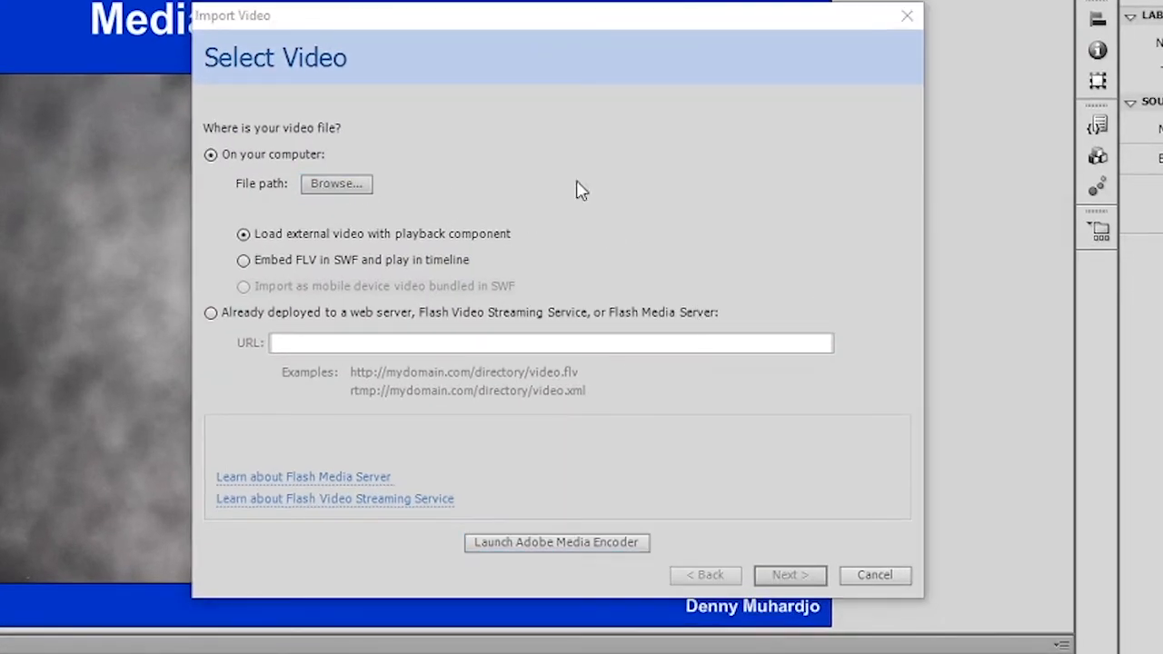
{"action": "left_click", "coordinate": [854, 277]}
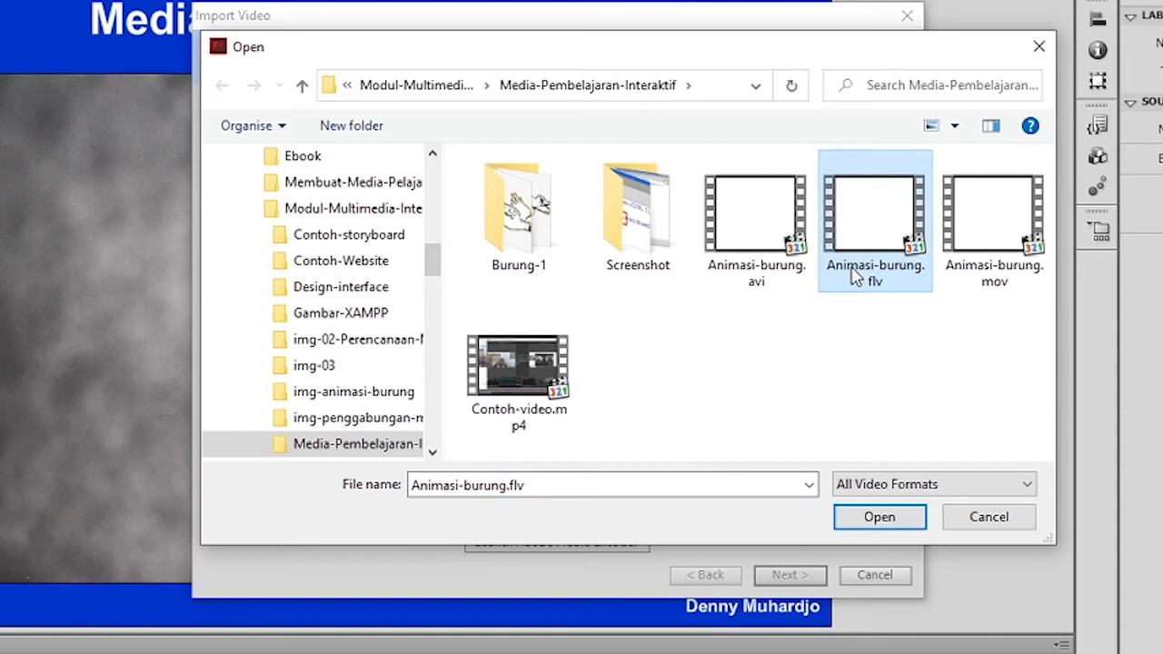
{"action": "left_click", "coordinate": [880, 515]}
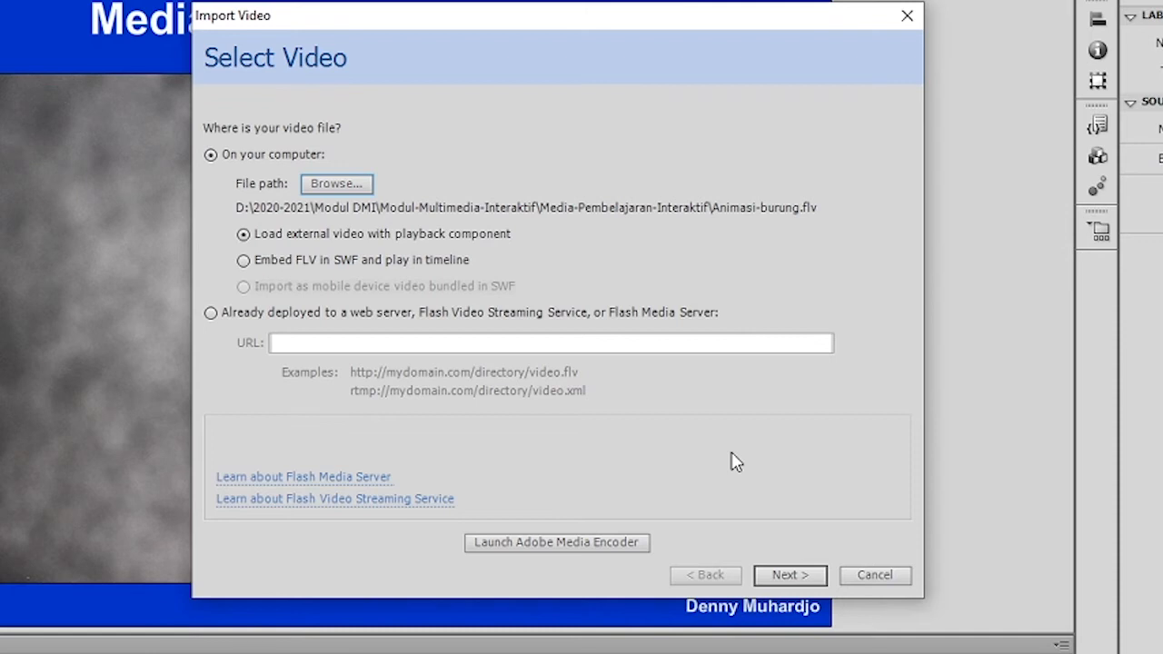
{"action": "left_click", "coordinate": [789, 574]}
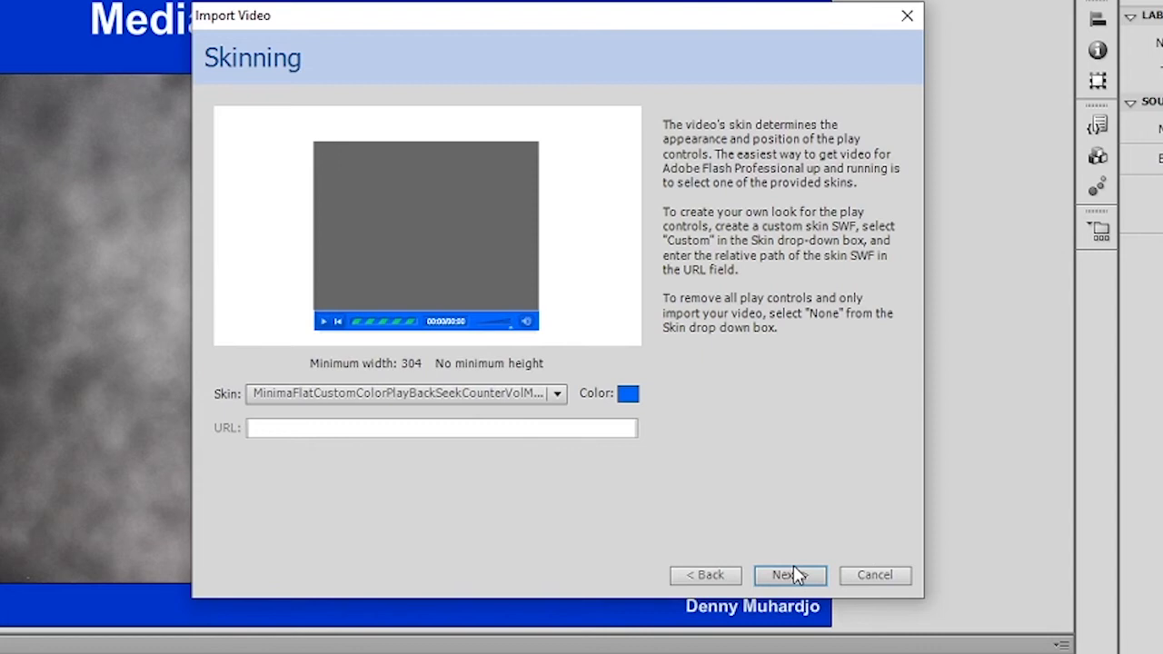
{"action": "left_click", "coordinate": [789, 575]}
{"action": "left_click", "coordinate": [789, 576]}
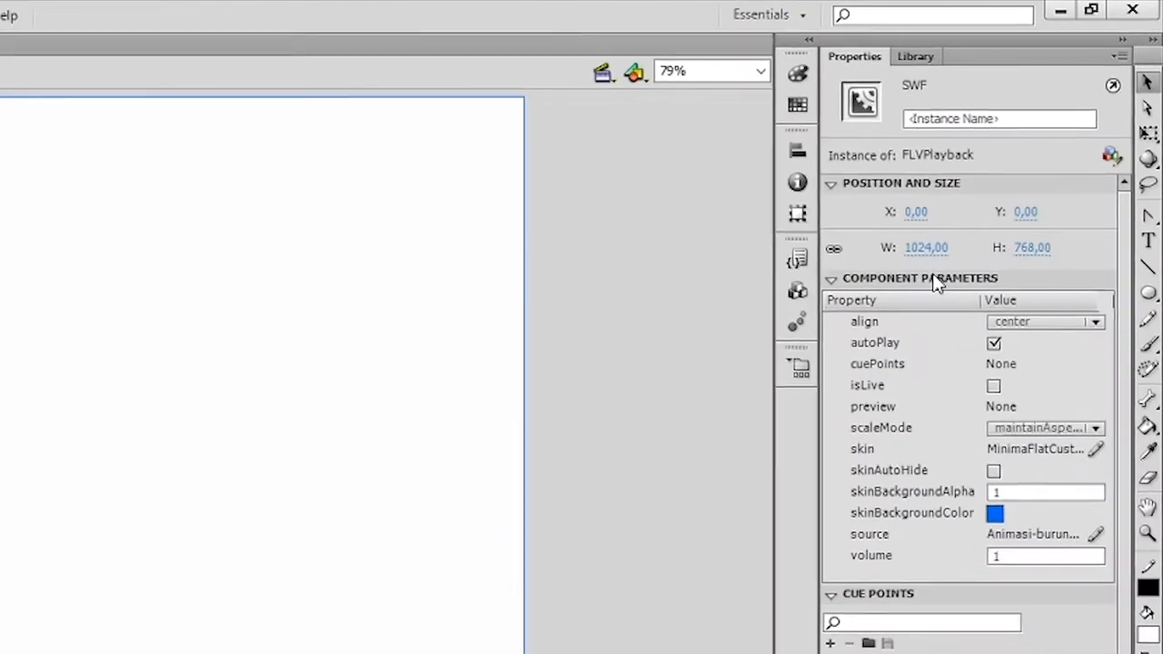
Try widths of 800 px and 700 px for the imported bird video player.
{"action": "left_click", "coordinate": [893, 293]}
{"action": "type", "text": "800"}
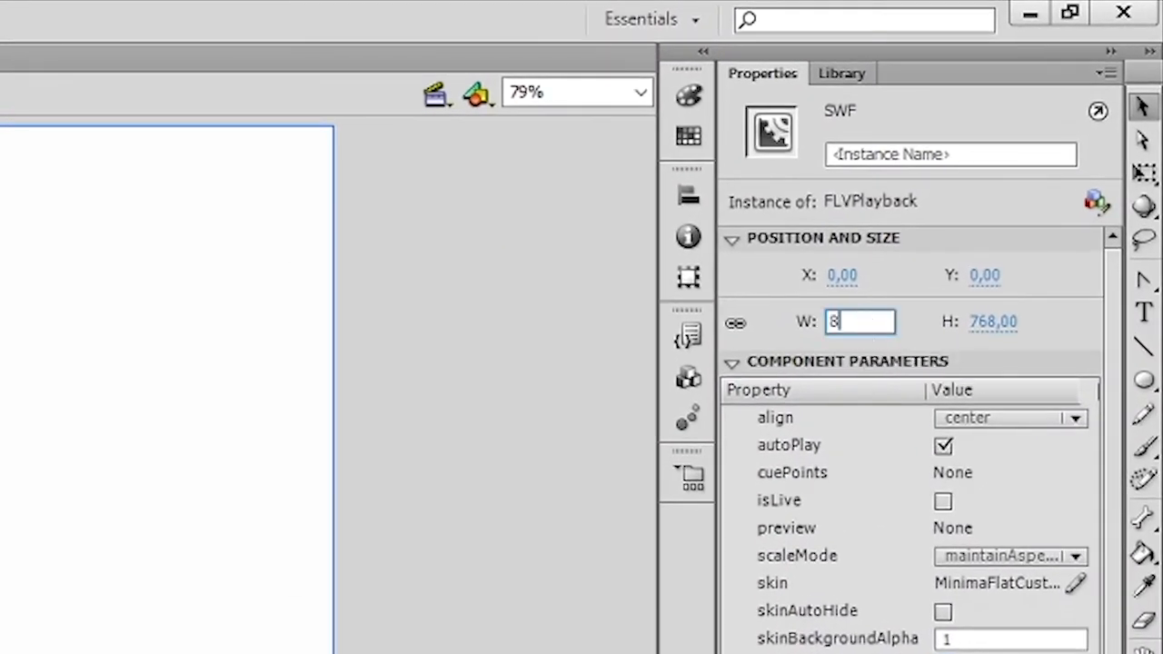
{"action": "key", "text": "Return"}
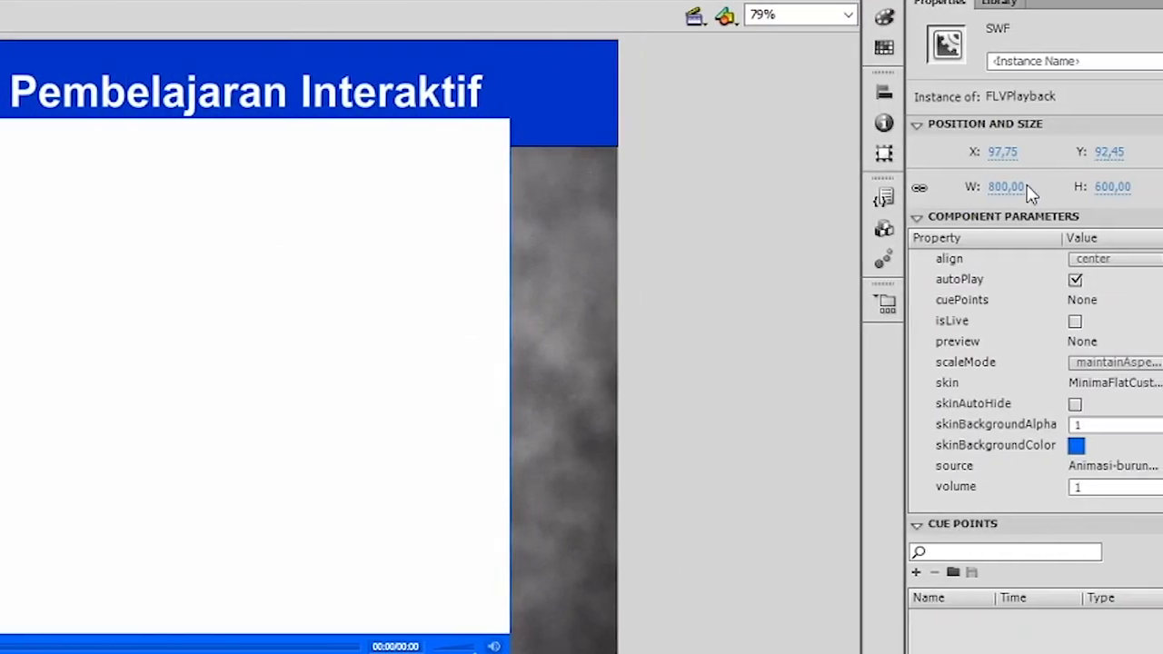
{"action": "left_click", "coordinate": [1017, 186]}
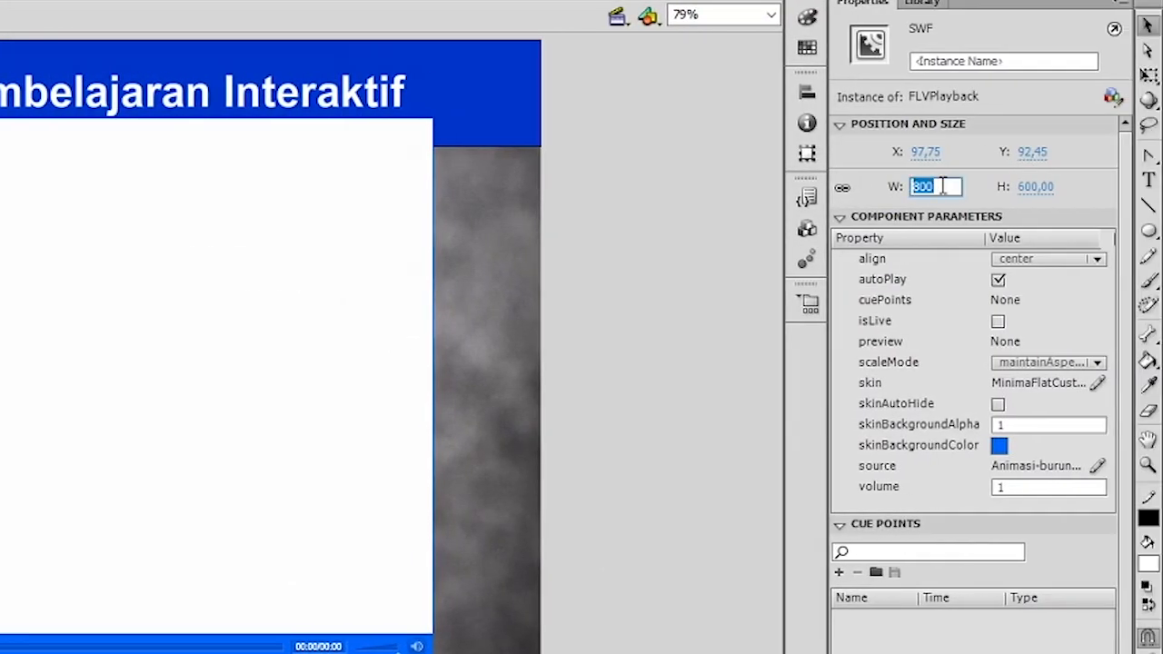
{"action": "type", "text": "700"}
{"action": "key", "text": "Return"}
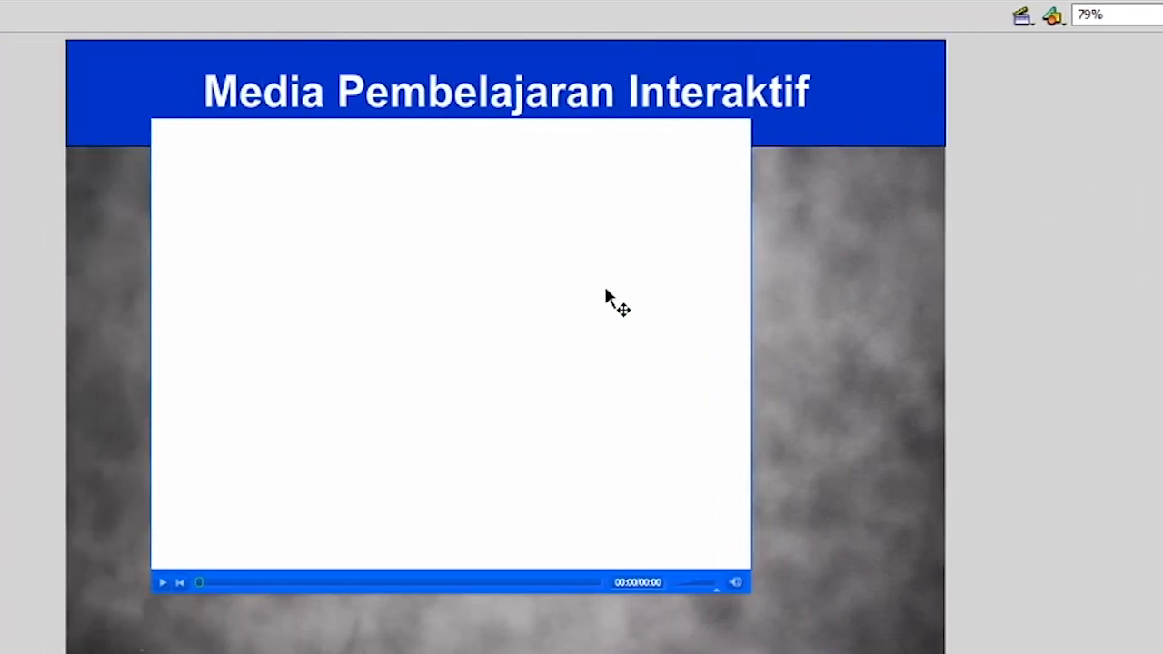
Move the bird video player into the content area just below the header and set its width to 680 px.
{"action": "left_click_drag", "start_coordinate": [606, 292], "coordinate": [625, 323]}
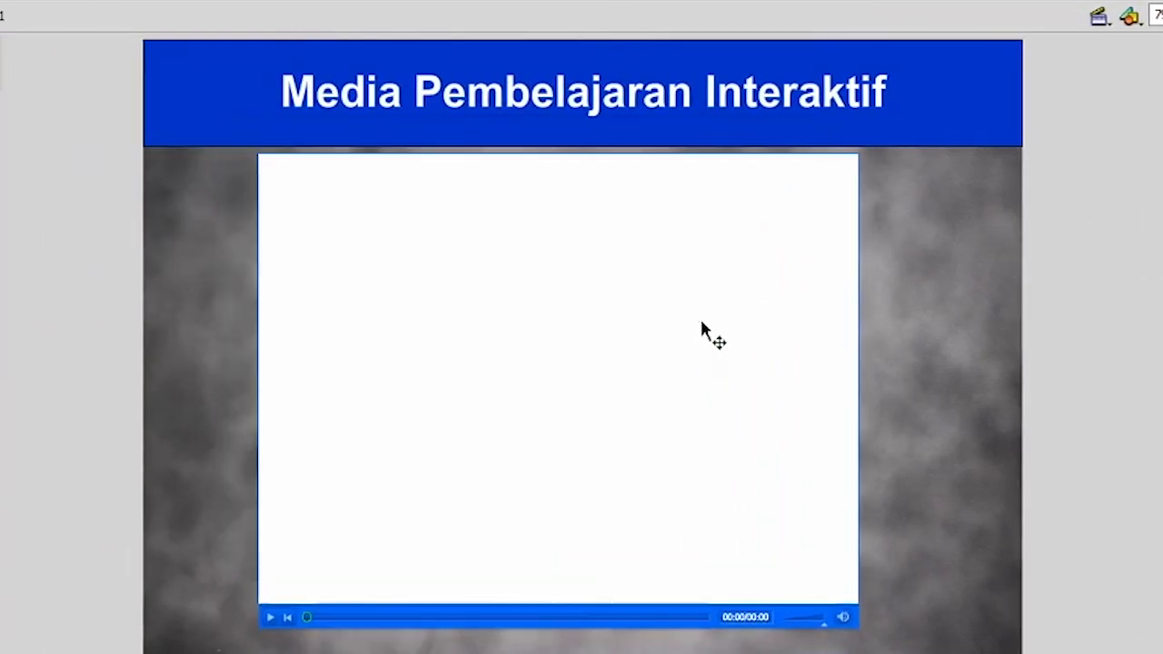
{"action": "left_click_drag", "start_coordinate": [697, 321], "coordinate": [690, 319]}
{"action": "left_click", "coordinate": [1012, 189]}
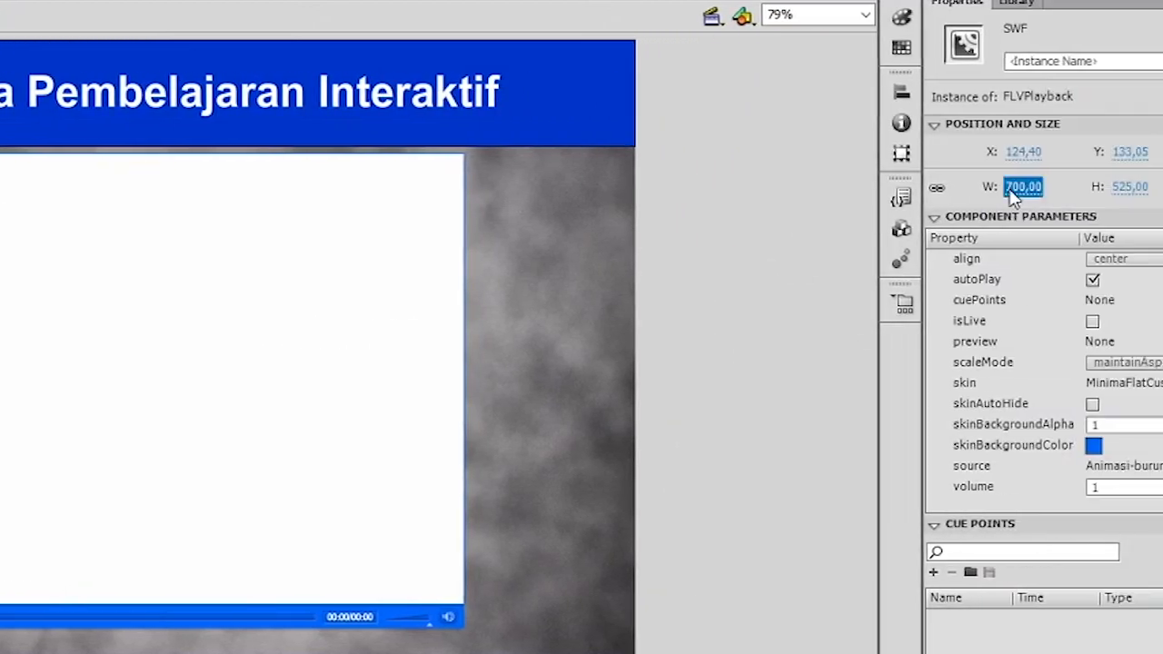
{"action": "type", "text": "680"}
{"action": "key", "text": "Return"}
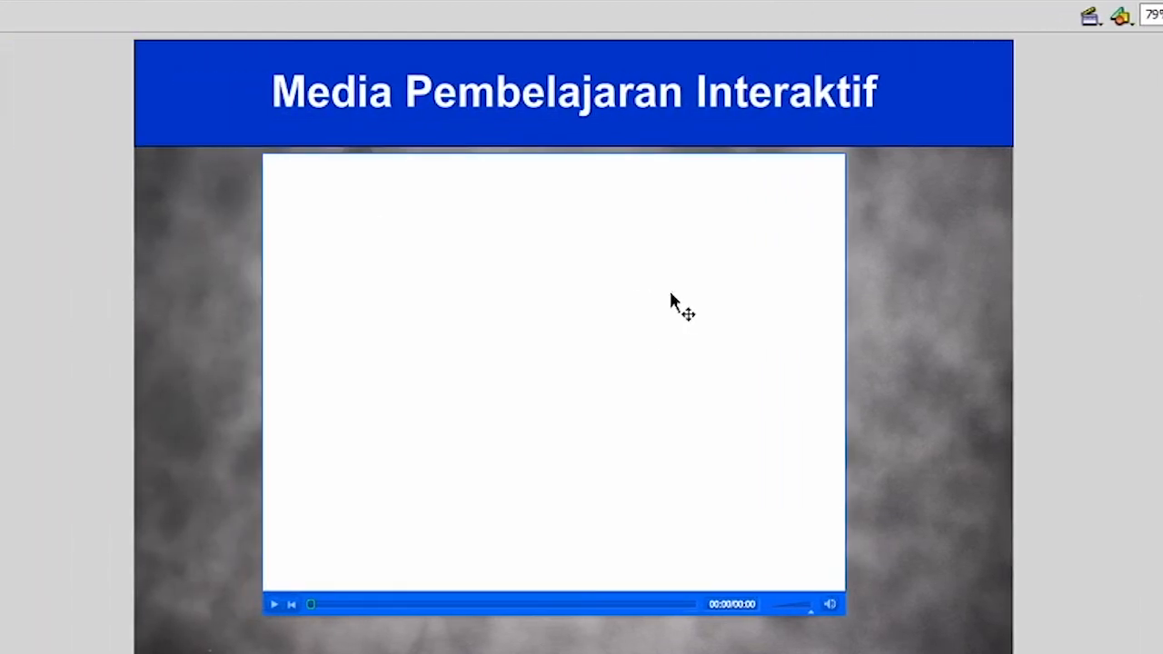
{"action": "left_click_drag", "start_coordinate": [670, 290], "coordinate": [676, 296]}
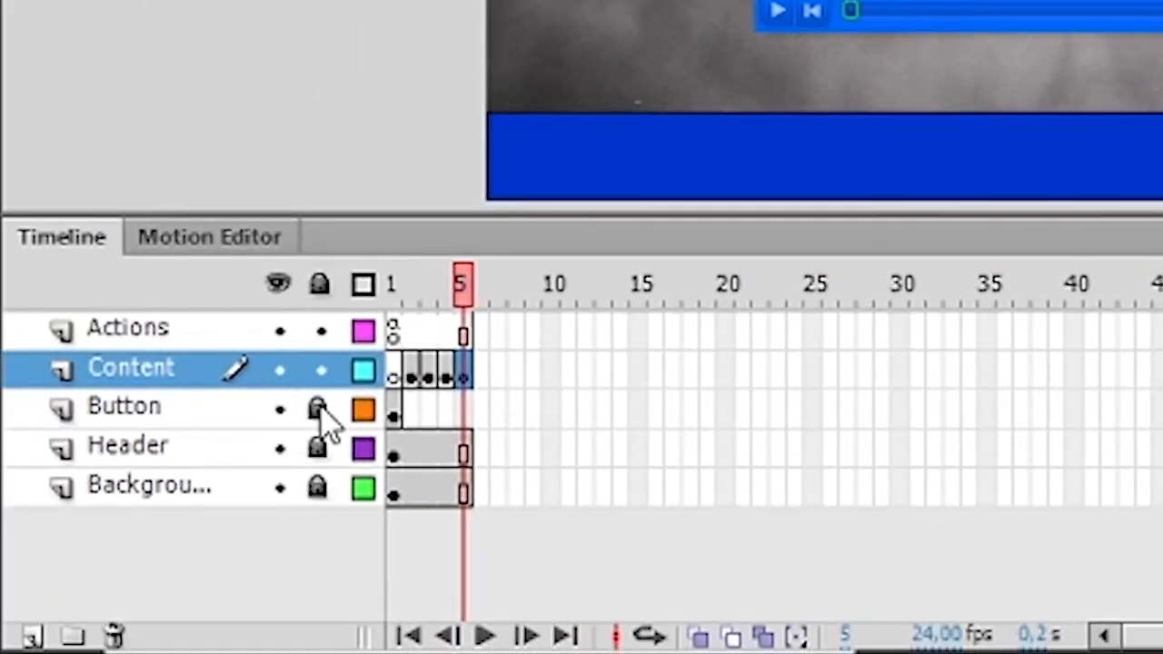
Unlock the Button layer and go to its frame 1, leaving none of the buttons selected.
{"action": "left_click", "coordinate": [279, 465]}
{"action": "left_click", "coordinate": [397, 409]}
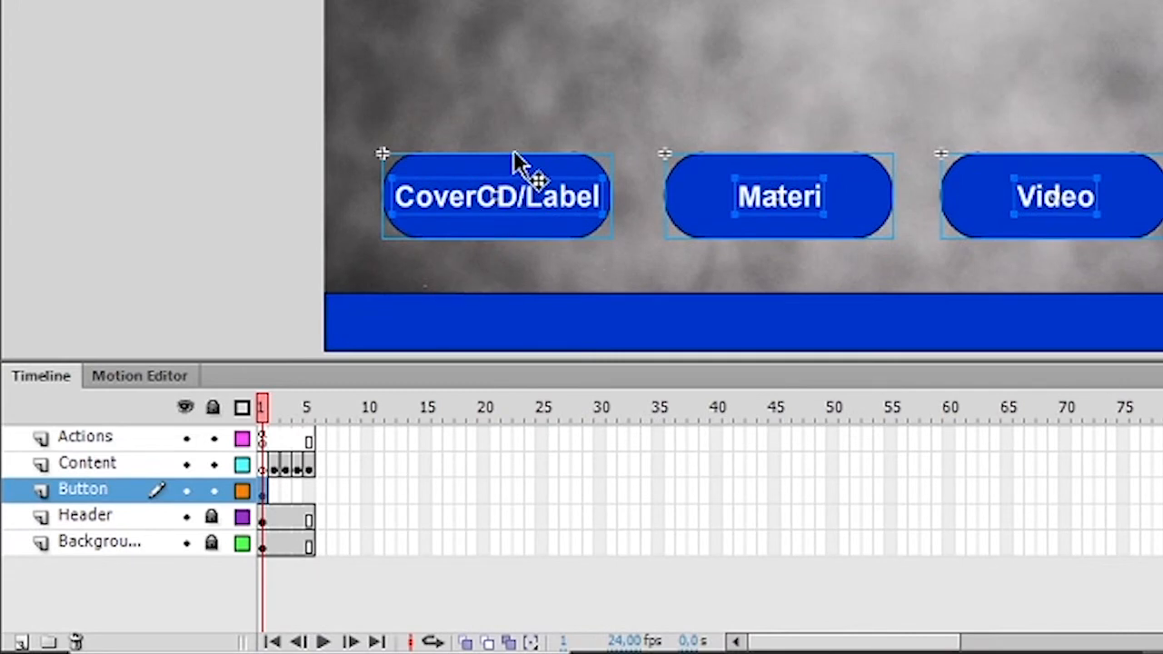
{"action": "left_click", "coordinate": [255, 204]}
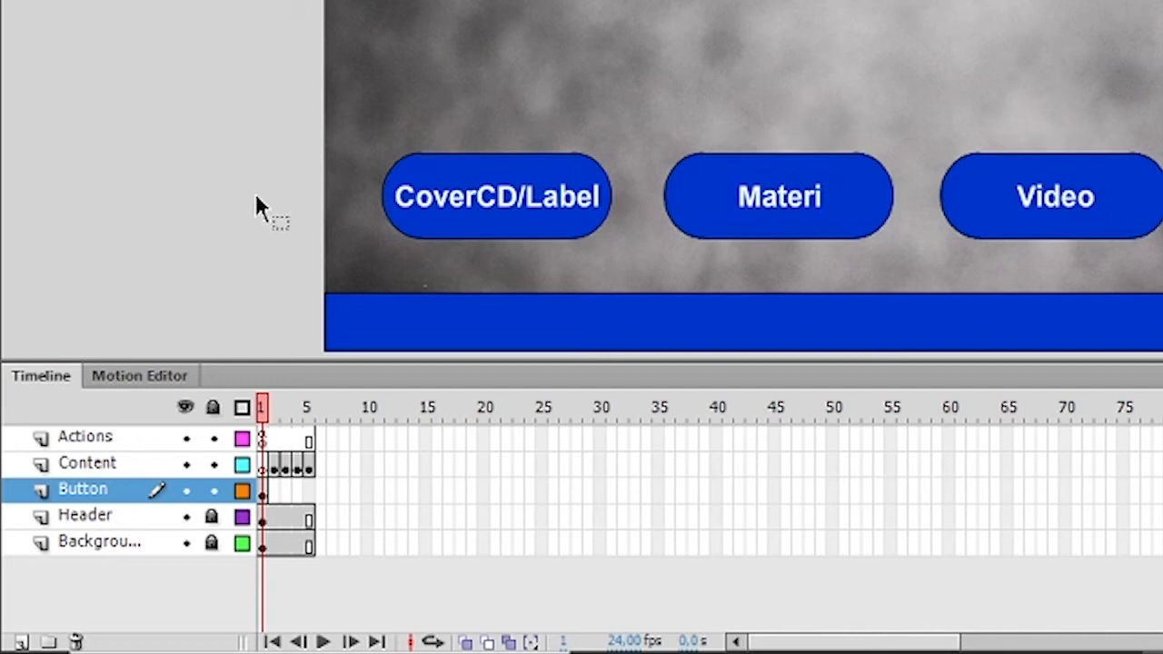
Give the CoverCD/Label button the instance name tombol_1.
{"action": "left_click", "coordinate": [439, 164]}
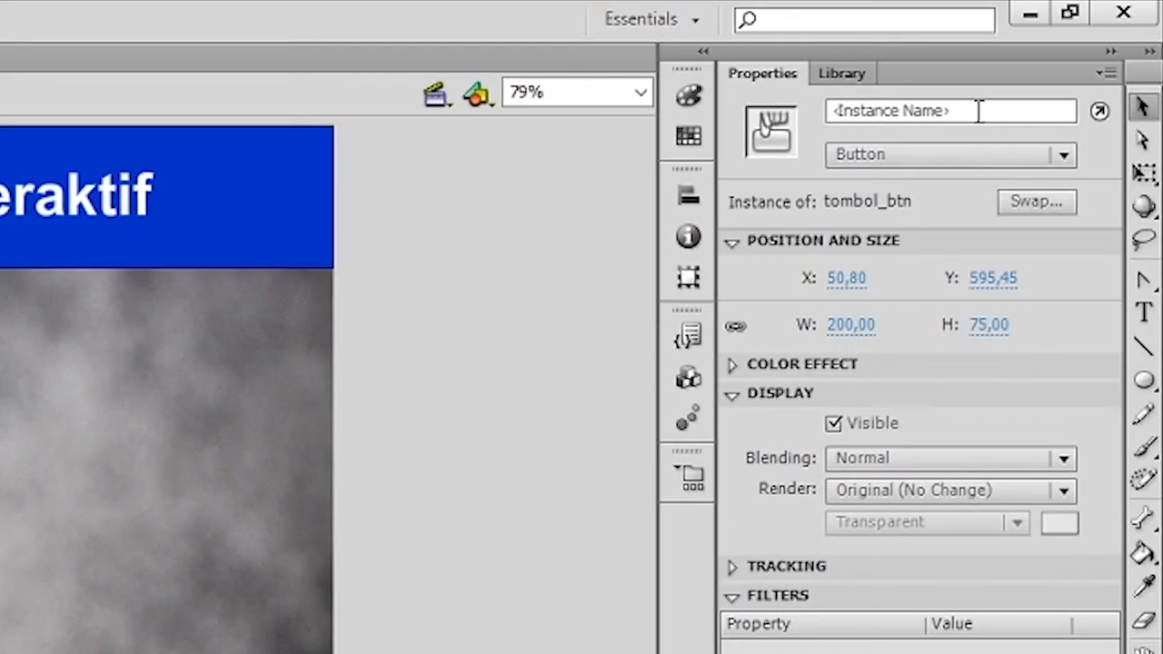
{"action": "left_click", "coordinate": [979, 111]}
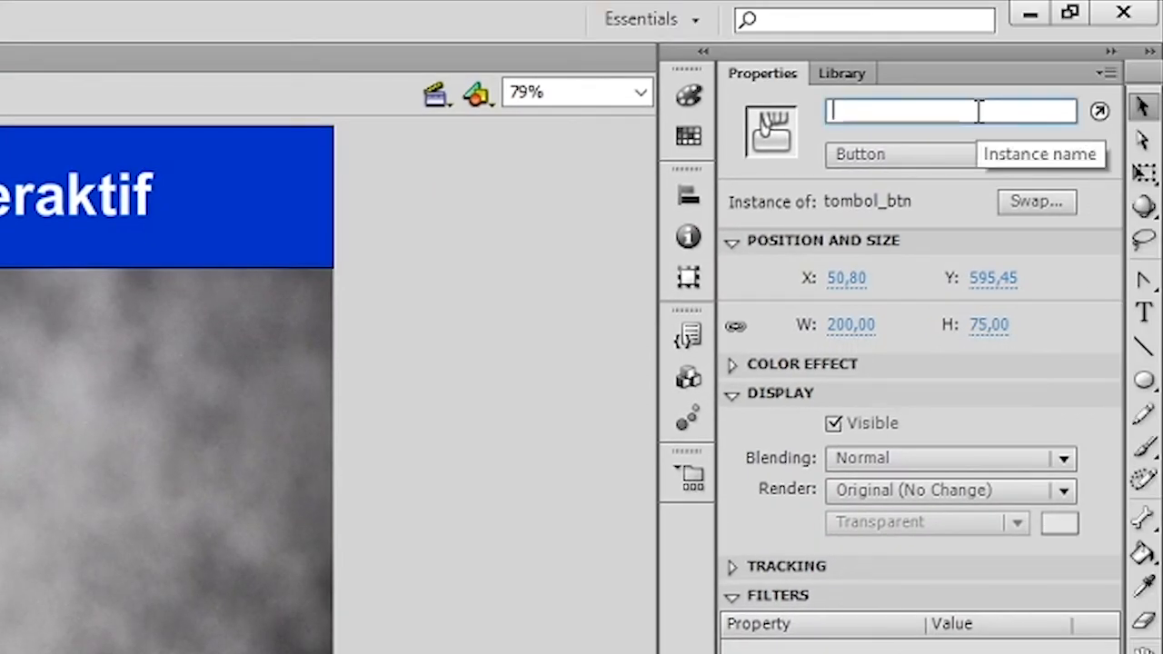
{"action": "type", "text": "tombol_1"}
{"action": "key", "text": "Return"}
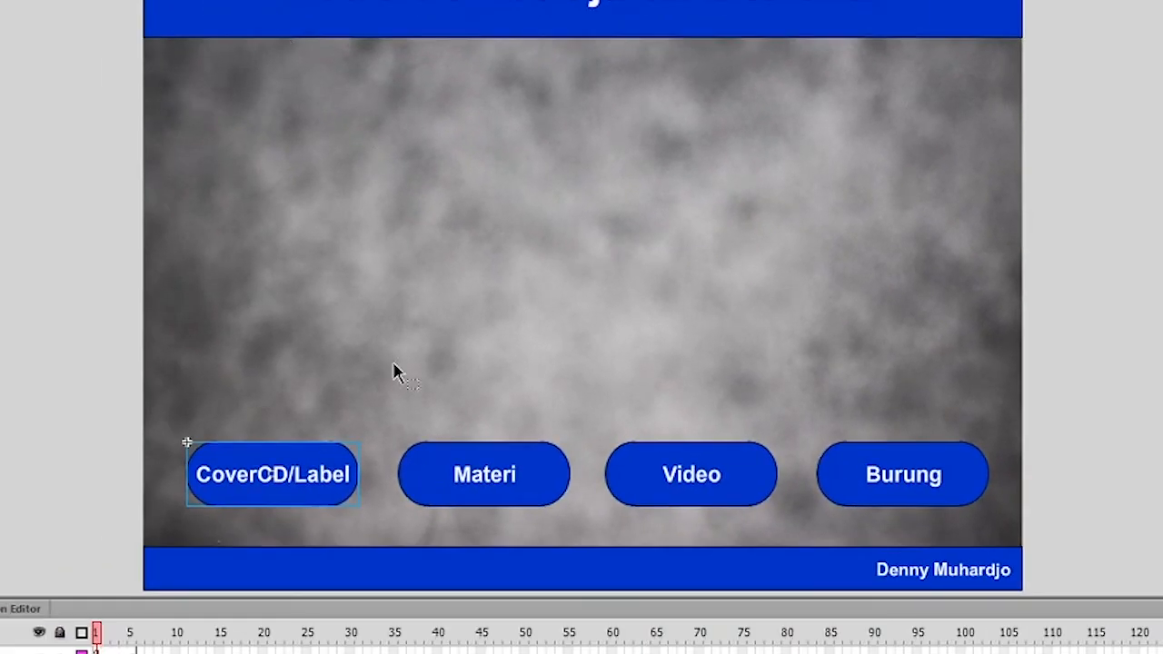
Give the Materi button the instance name tombol_2.
{"action": "left_click", "coordinate": [414, 446]}
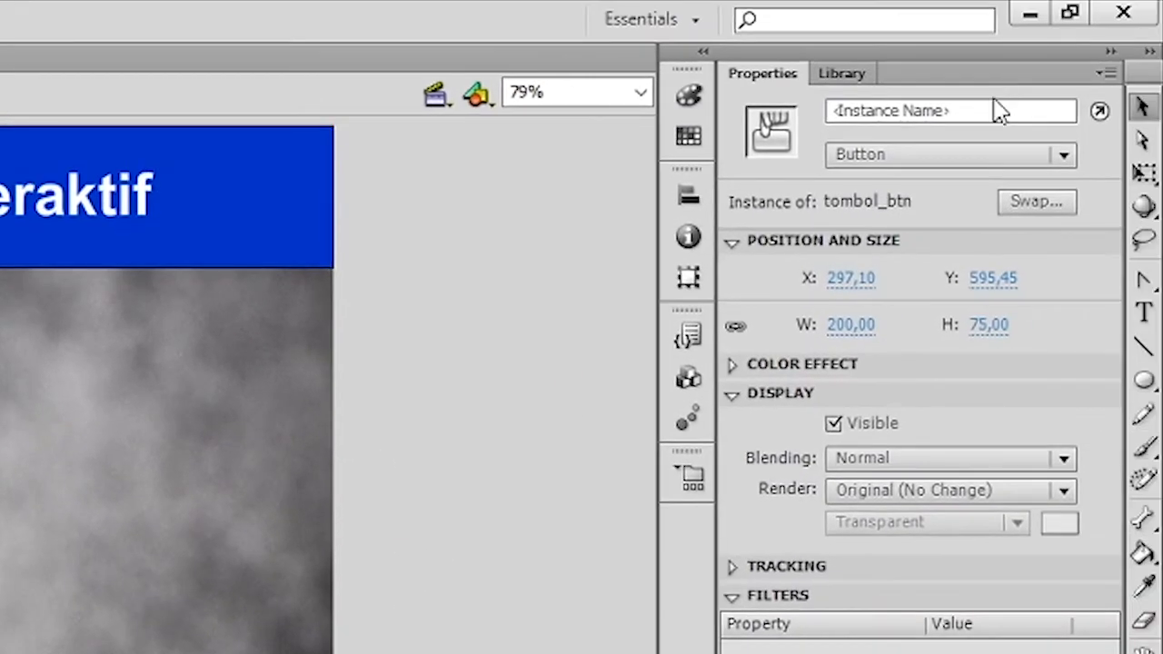
{"action": "left_click", "coordinate": [996, 109]}
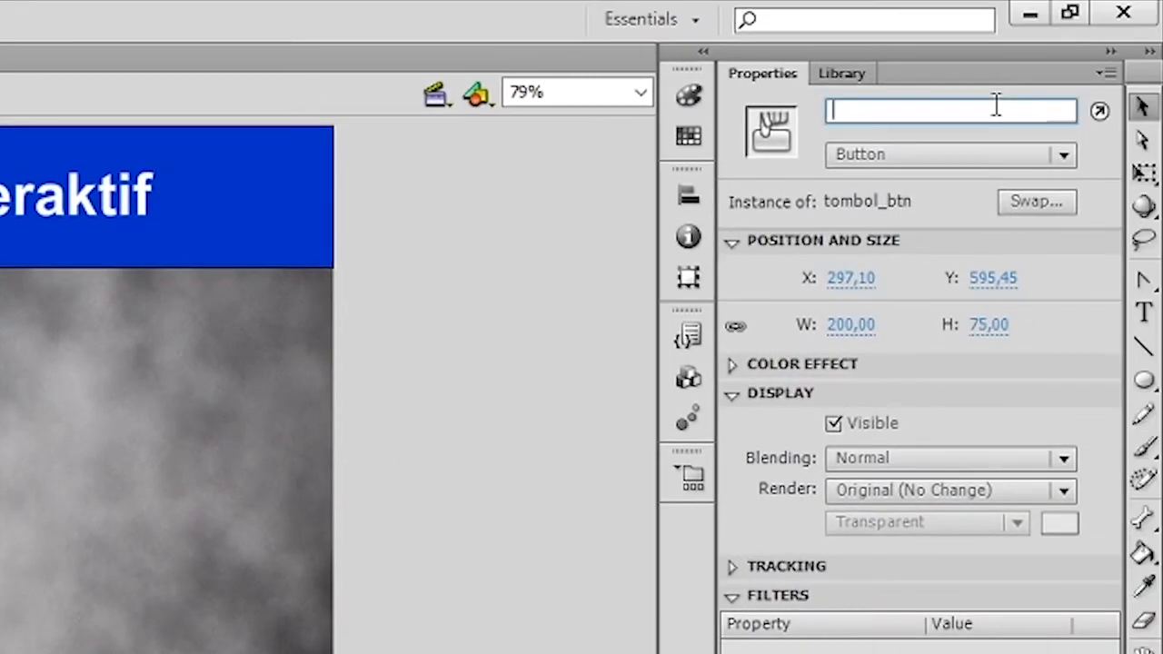
{"action": "type", "text": "tombol"}
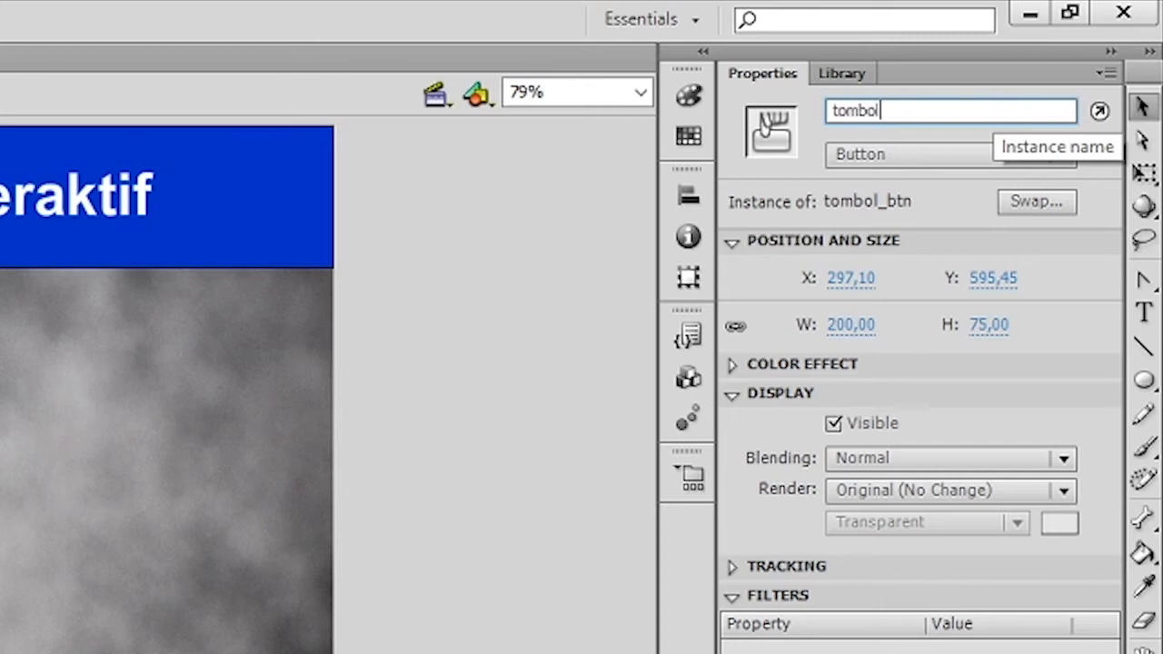
{"action": "type", "text": "_2"}
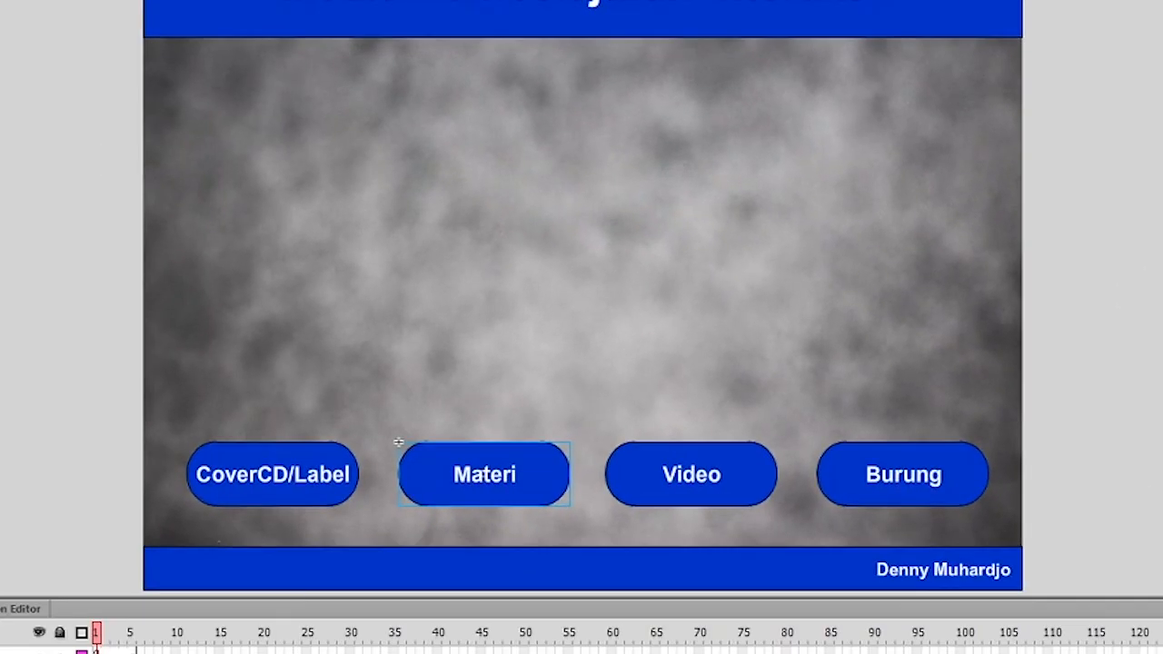
Give the Video button the instance name tombol_3.
{"action": "left_click", "coordinate": [650, 451]}
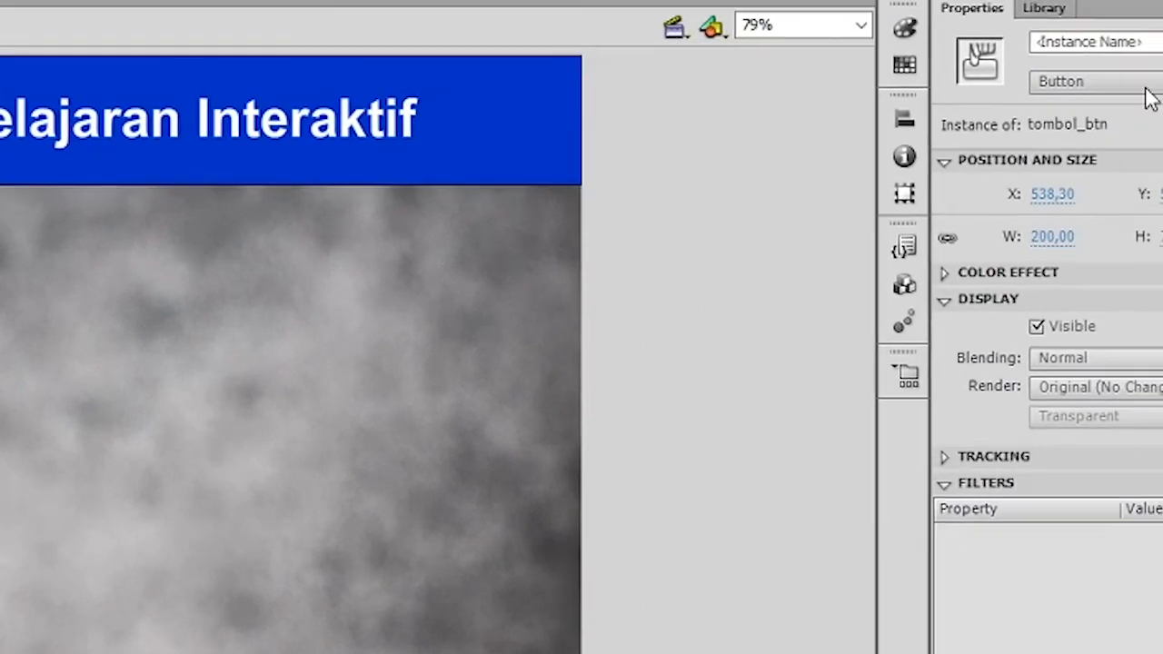
{"action": "left_click", "coordinate": [977, 120]}
{"action": "type", "text": "tombol"}
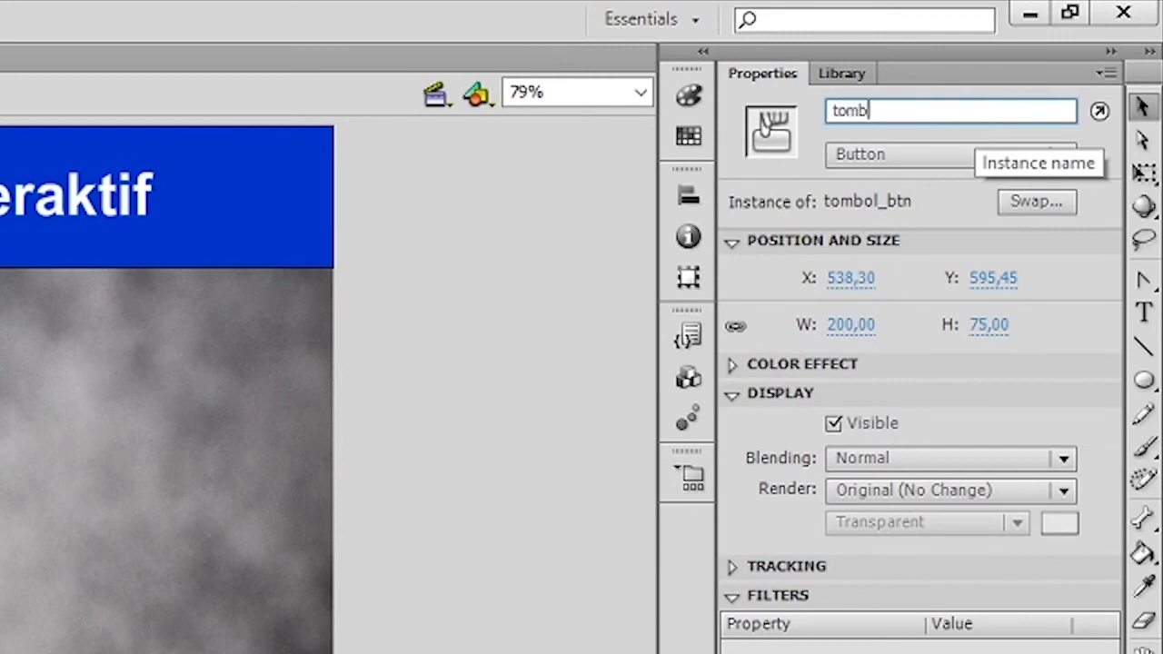
{"action": "type", "text": "_3"}
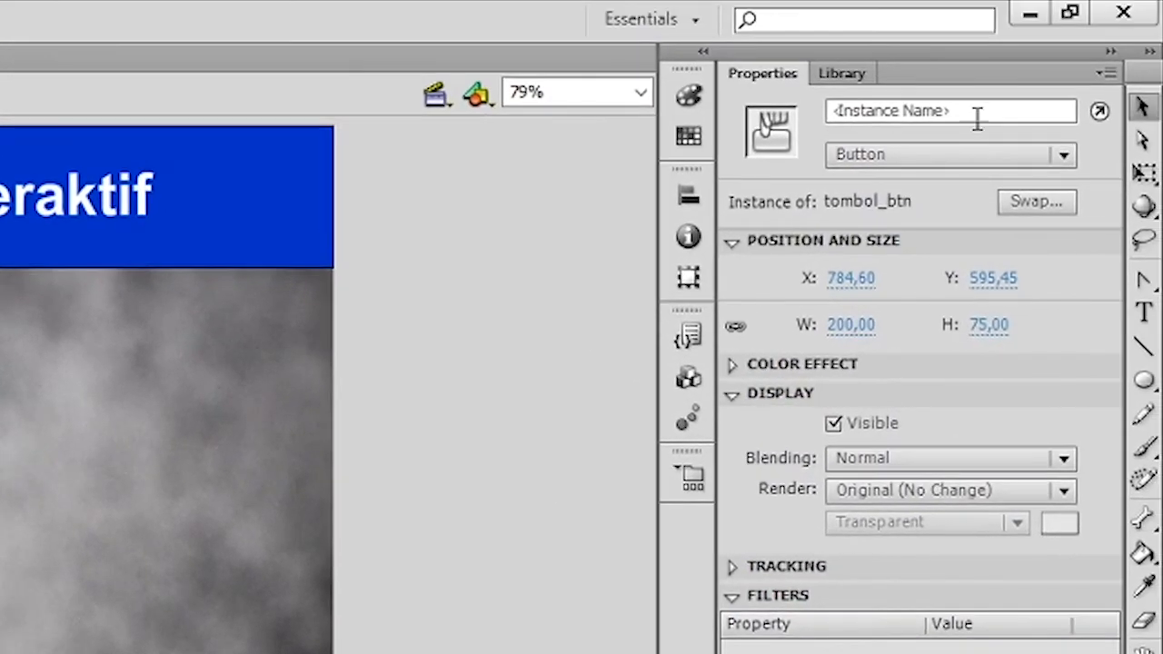
Give the Burung button the instance name tombol_4.
{"action": "left_click", "coordinate": [981, 112]}
{"action": "type", "text": "tombol"}
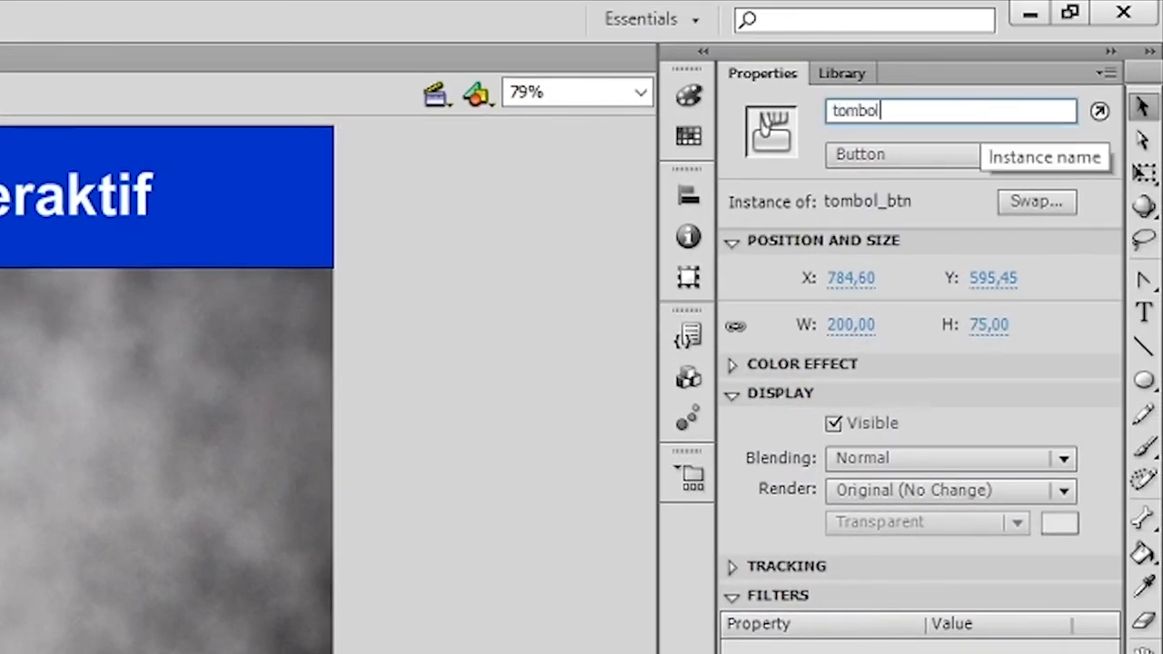
{"action": "type", "text": "_4"}
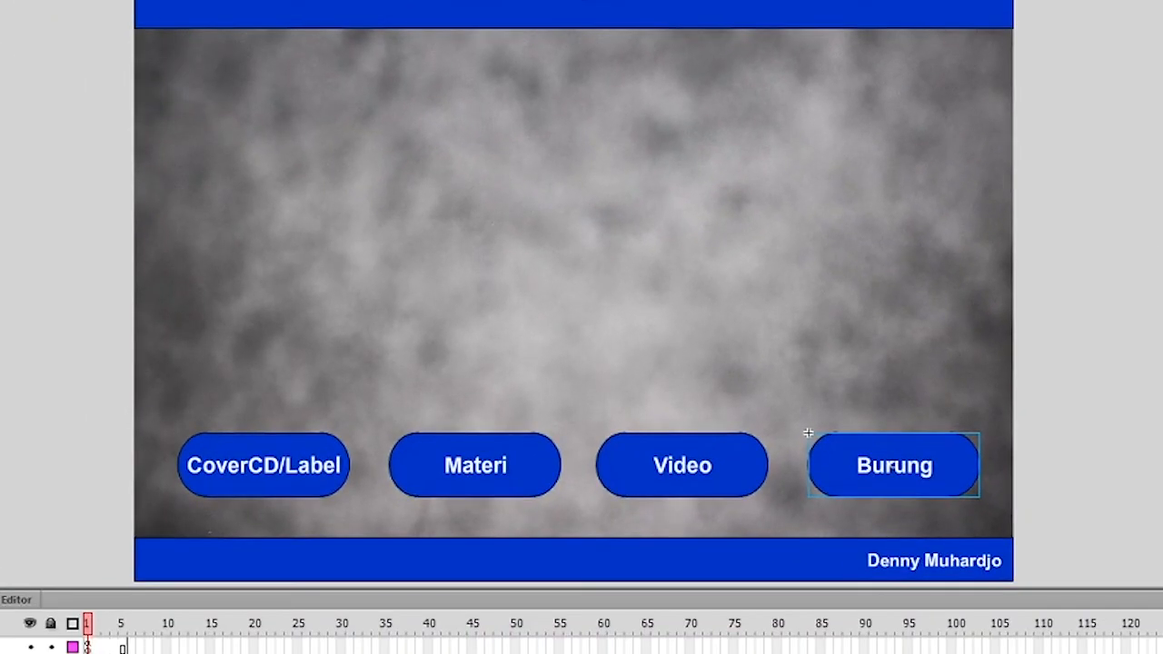
Add the Timeline Navigation code snippet "Click to Go to Frame and Stop" to the CoverCD/Label button.
{"action": "left_click", "coordinate": [245, 454]}
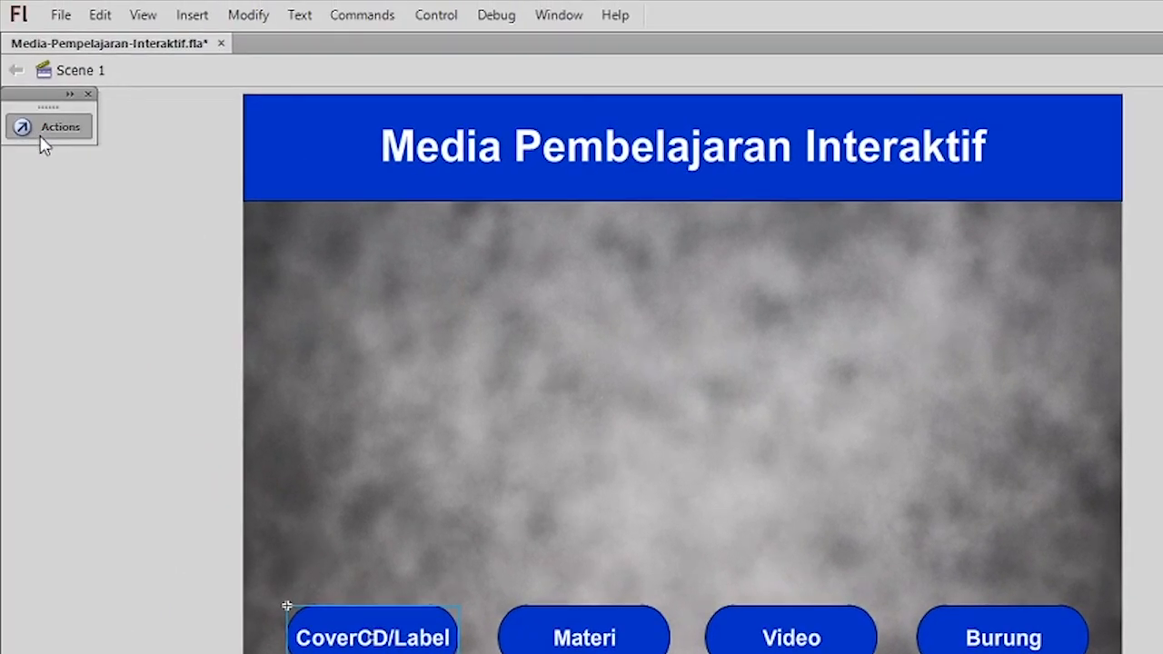
{"action": "left_click", "coordinate": [41, 136]}
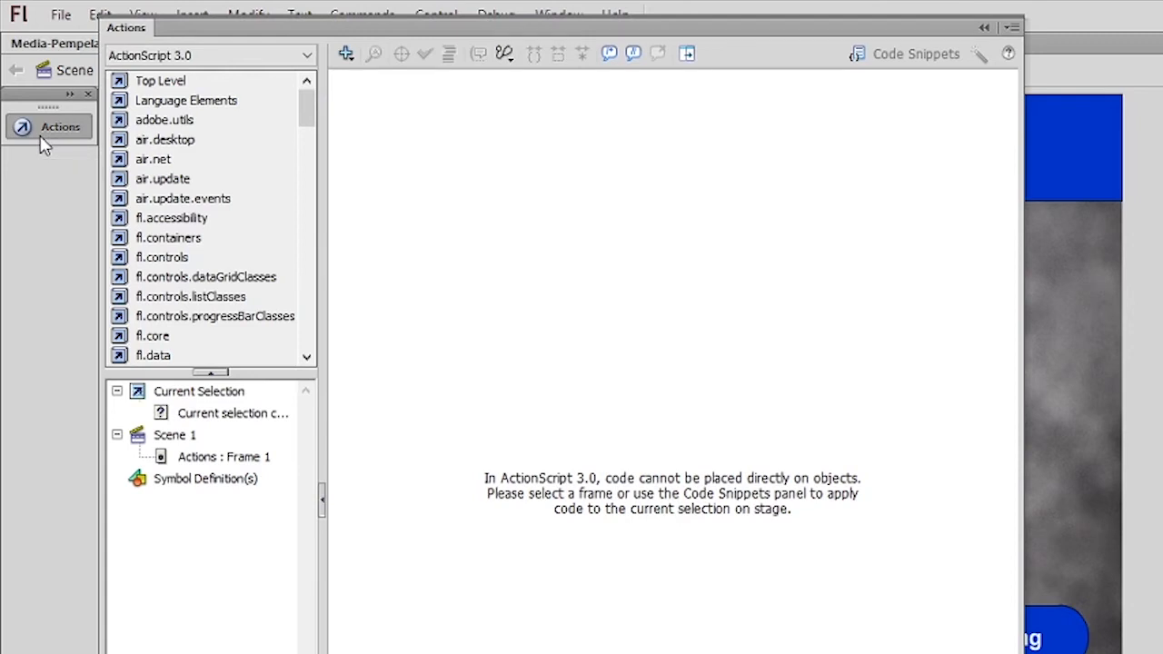
{"action": "left_click", "coordinate": [903, 54]}
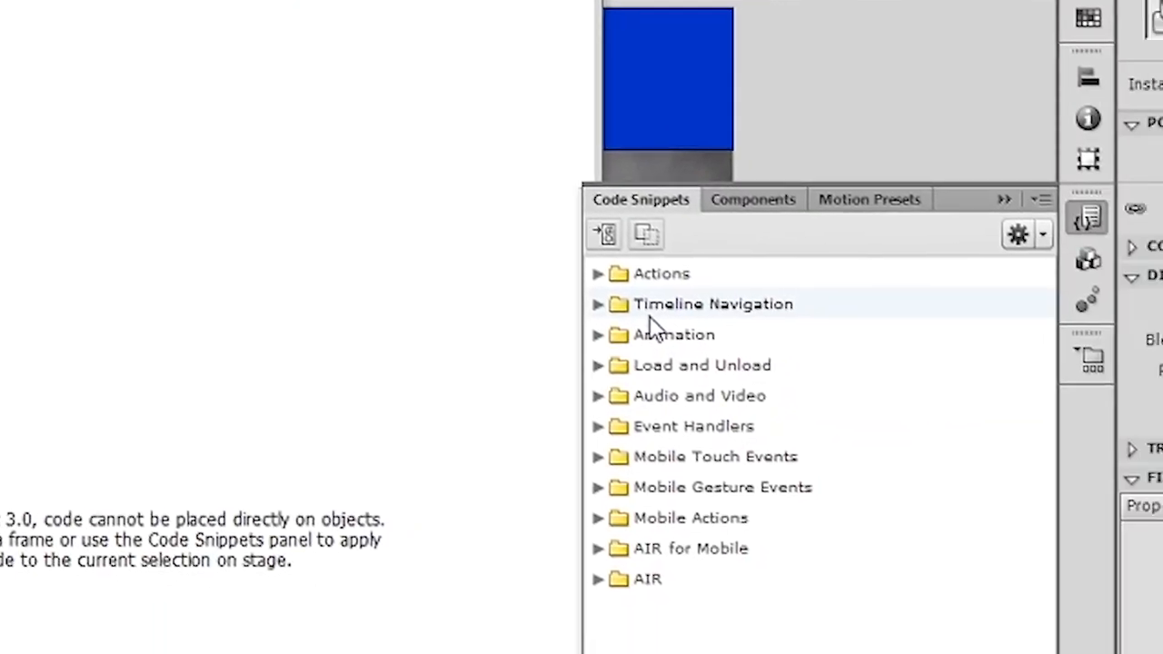
{"action": "left_click", "coordinate": [599, 307]}
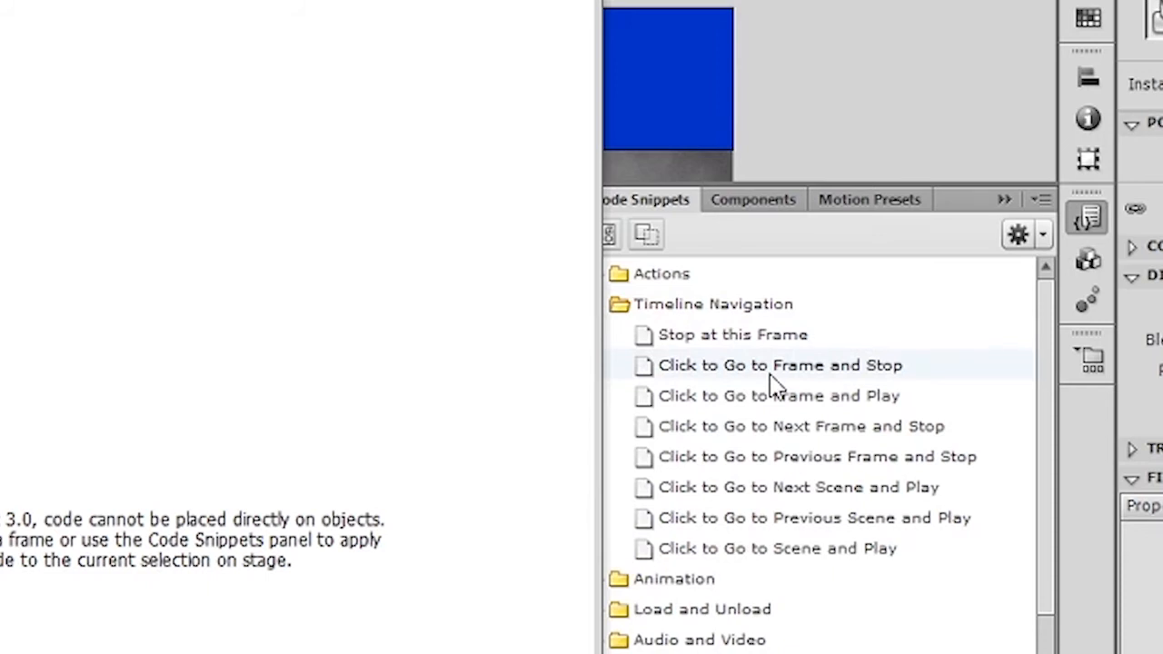
{"action": "double_click", "coordinate": [770, 380]}
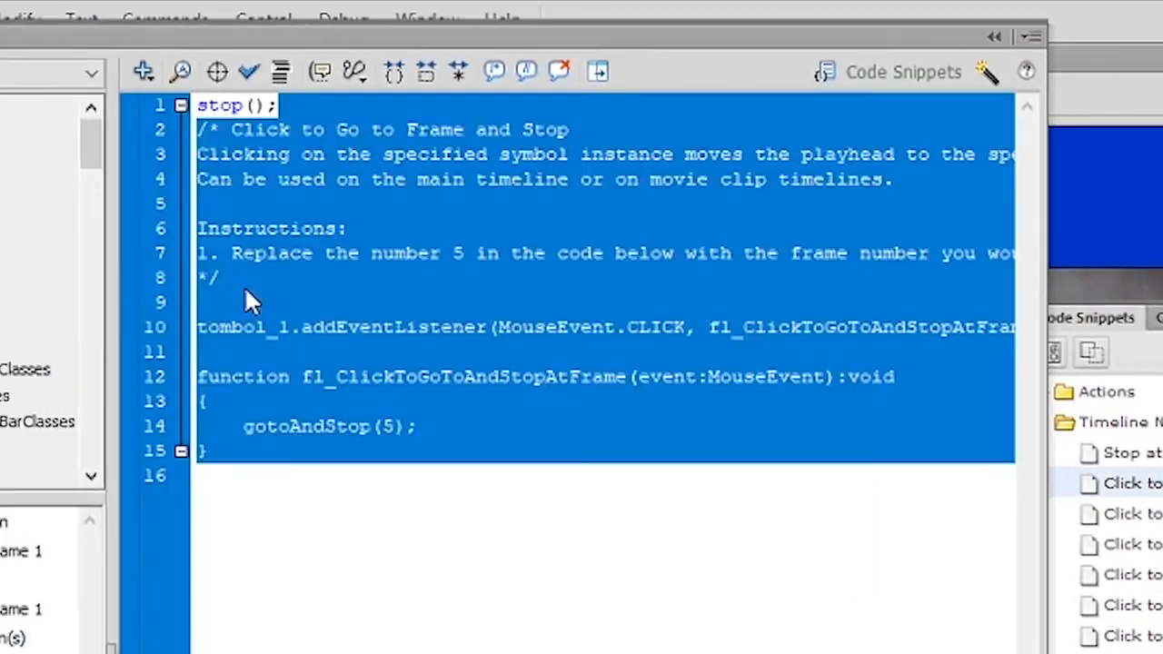
Delete the snippet's explanatory comment block and one blank line between stop(); and the tombol_1 event listener.
{"action": "left_click", "coordinate": [243, 289]}
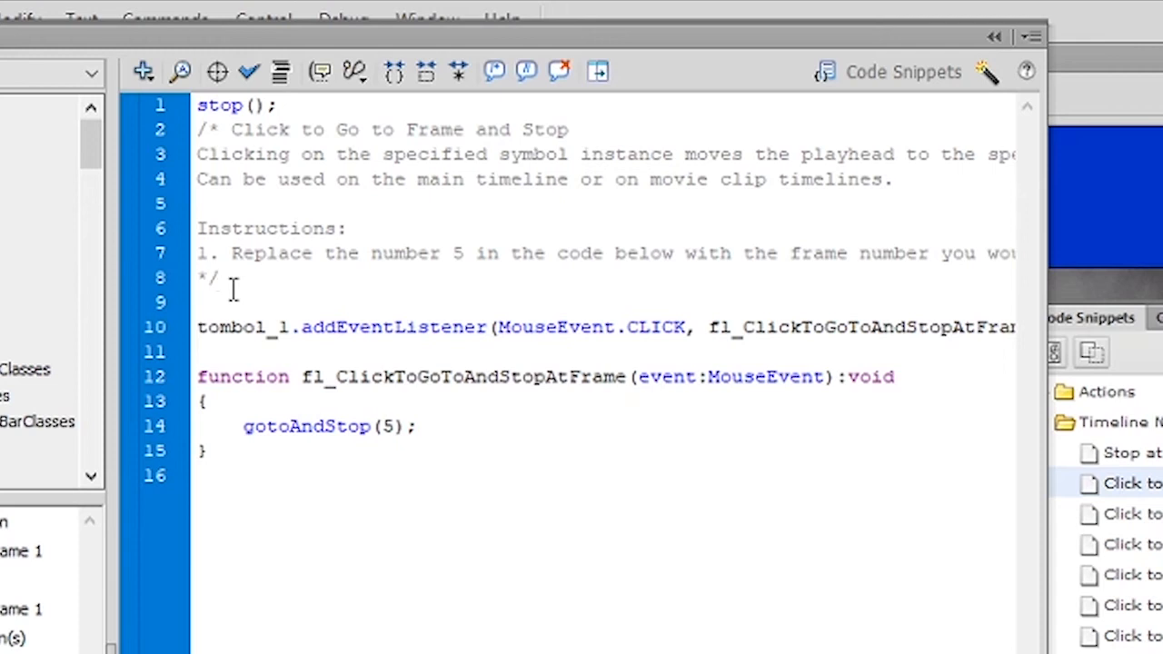
{"action": "left_click_drag", "start_coordinate": [229, 285], "coordinate": [187, 139]}
{"action": "key", "text": "Delete"}
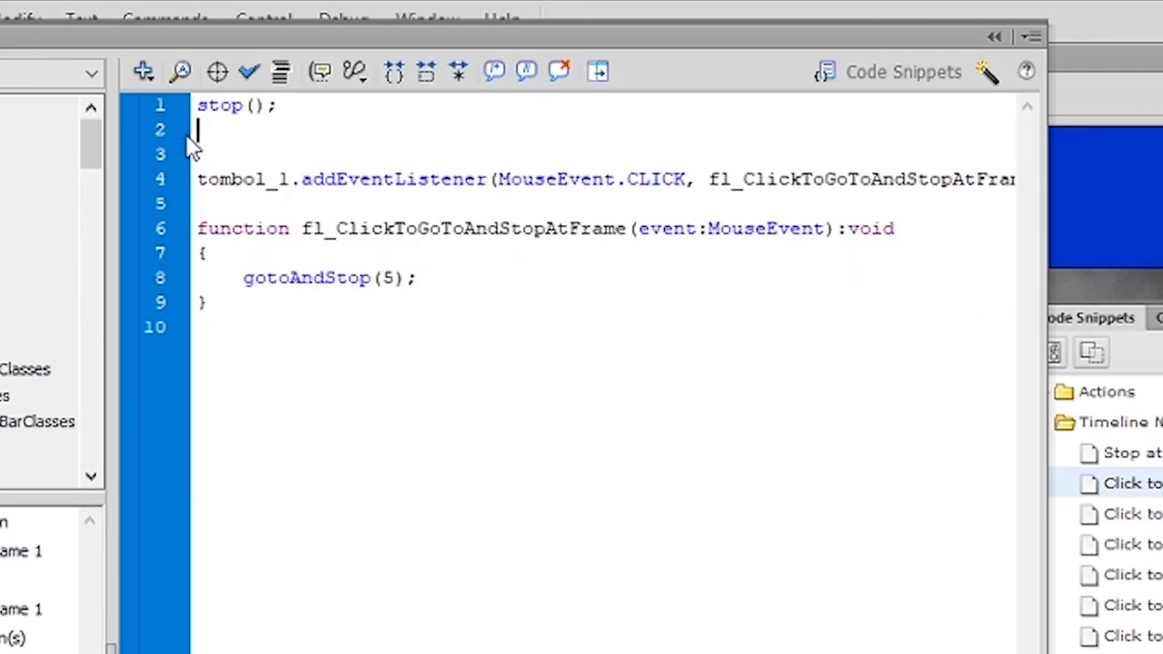
{"action": "key", "text": "Delete"}
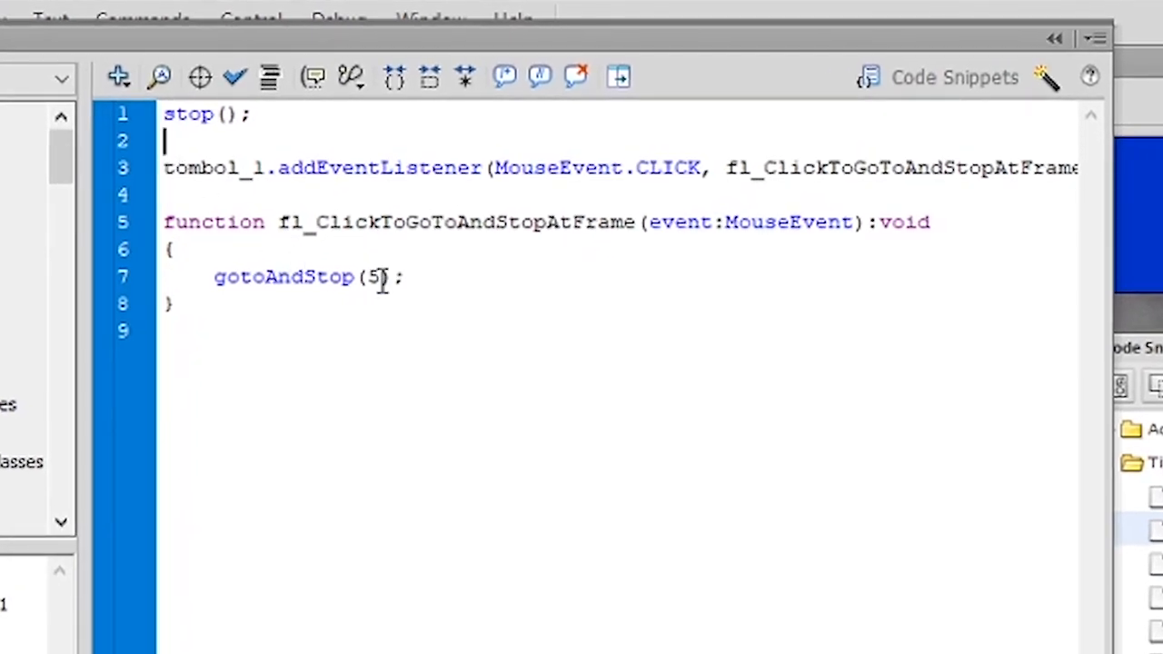
Set the tombol_1 function to gotoAndStop(2), and paste three copies of its listener and function block below it.
{"action": "key", "text": "BackSpace"}
{"action": "type", "text": "2"}
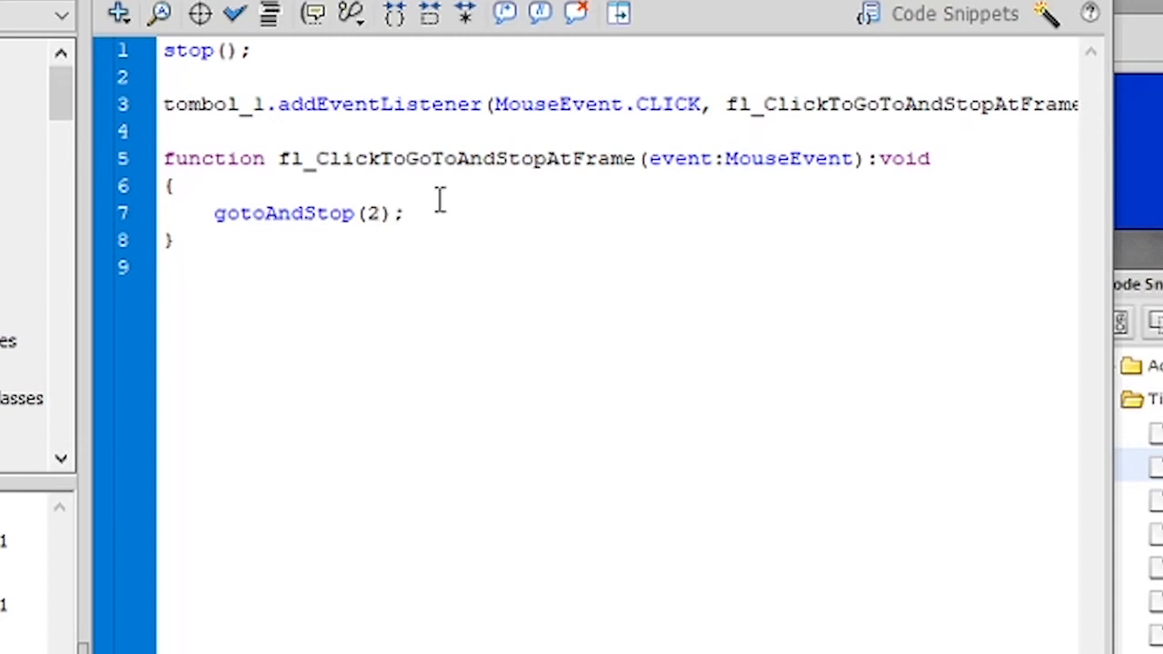
{"action": "left_click_drag", "start_coordinate": [188, 238], "coordinate": [163, 104]}
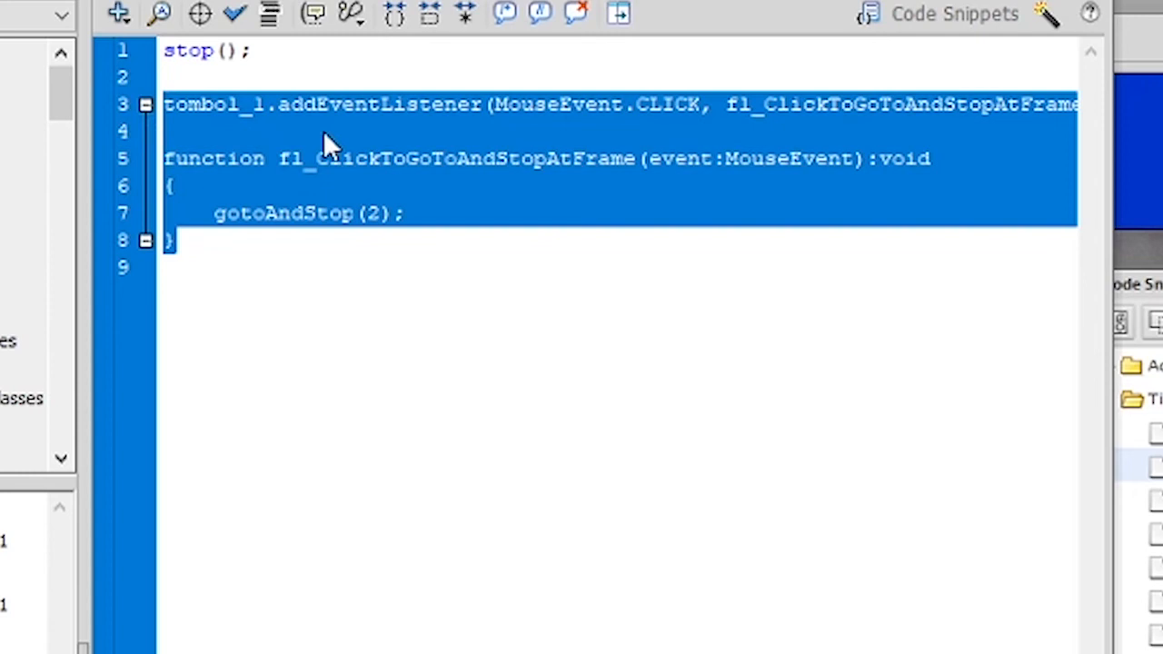
{"action": "right_click", "coordinate": [324, 136]}
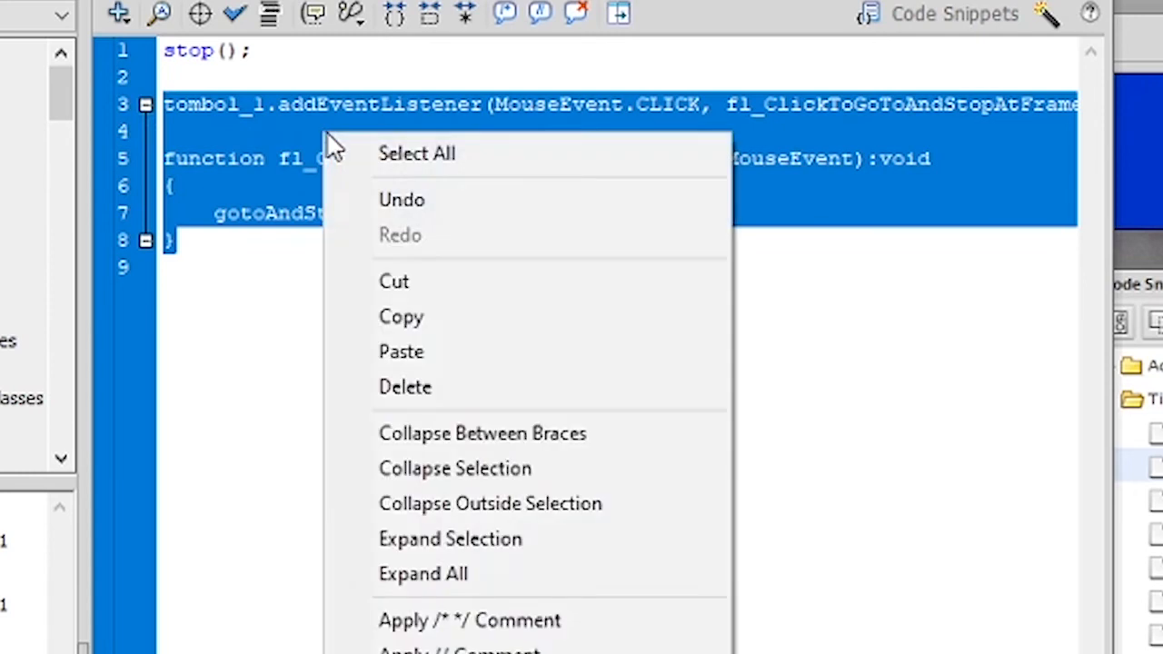
{"action": "left_click", "coordinate": [558, 318]}
{"action": "left_click", "coordinate": [250, 285]}
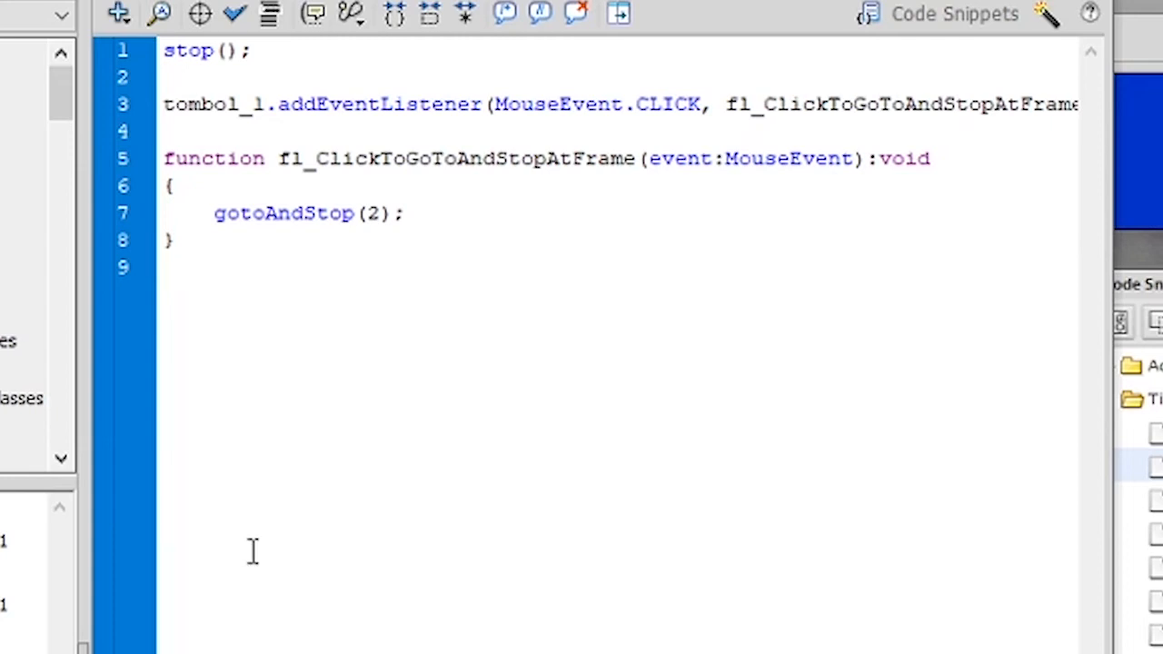
{"action": "key", "text": "ctrl+v"}
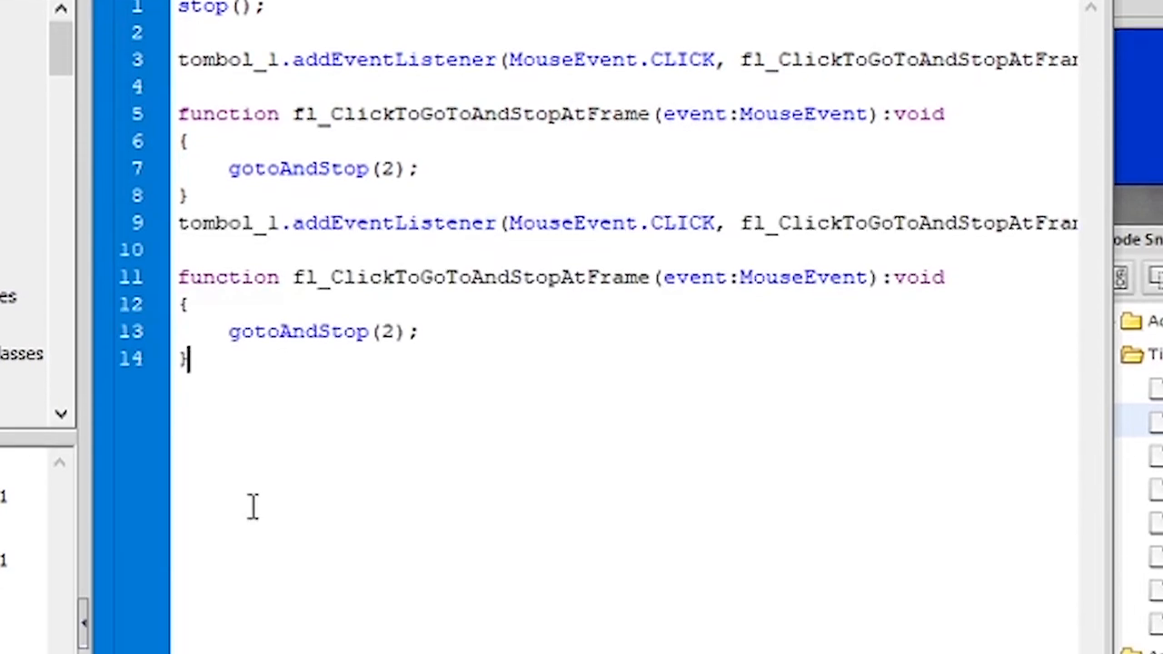
{"action": "key", "text": "ctrl+v"}
{"action": "key", "text": "ctrl+v"}
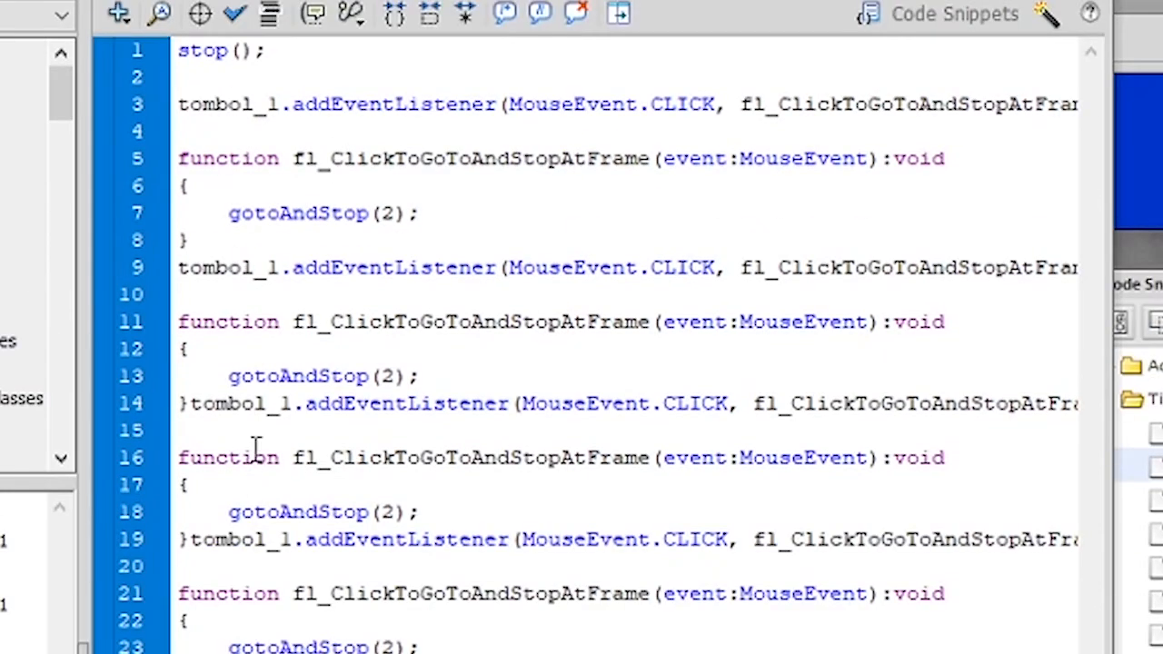
Edit the second code block to use tombol_2, fl_ClickToGoToAndStopAtFrame_2 in both listener and function, and gotoAndStop(3).
{"action": "left_click", "coordinate": [283, 266]}
{"action": "key", "text": "BackSpace"}
{"action": "type", "text": "2"}
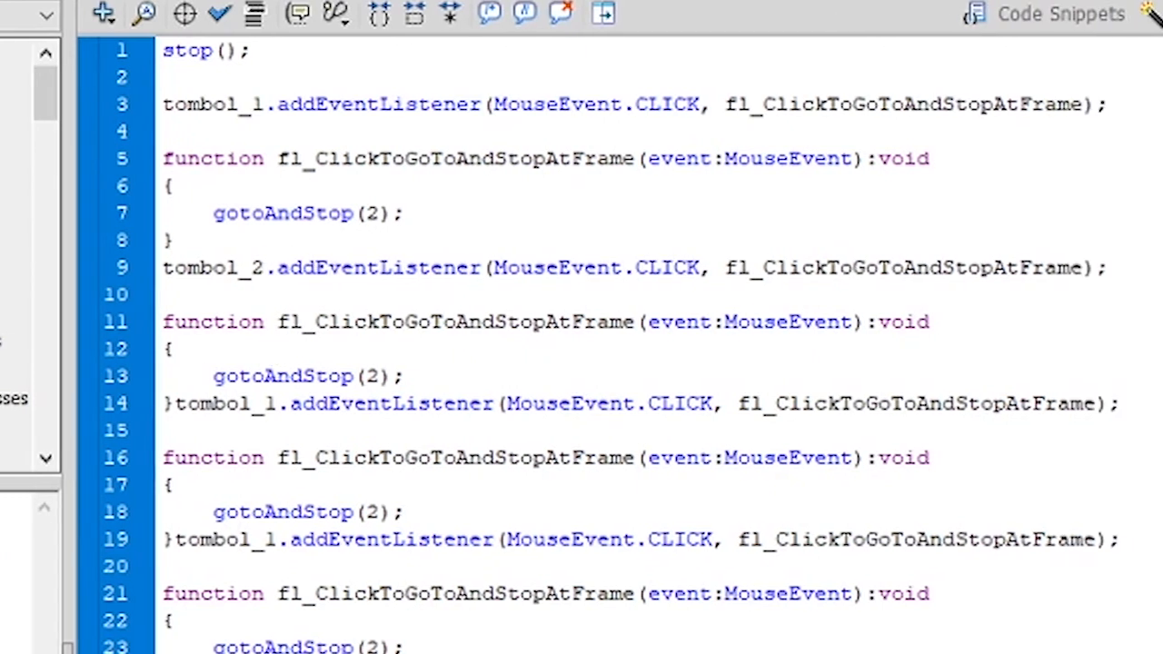
{"action": "type", "text": "_2"}
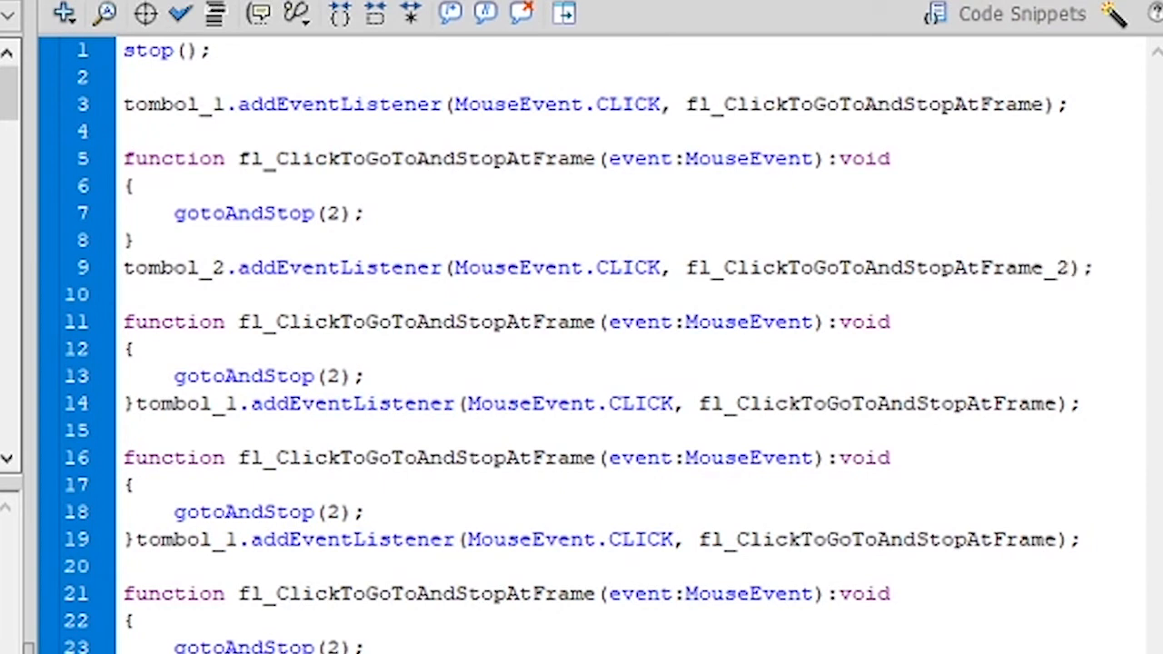
{"action": "left_click", "coordinate": [596, 322]}
{"action": "type", "text": "_2"}
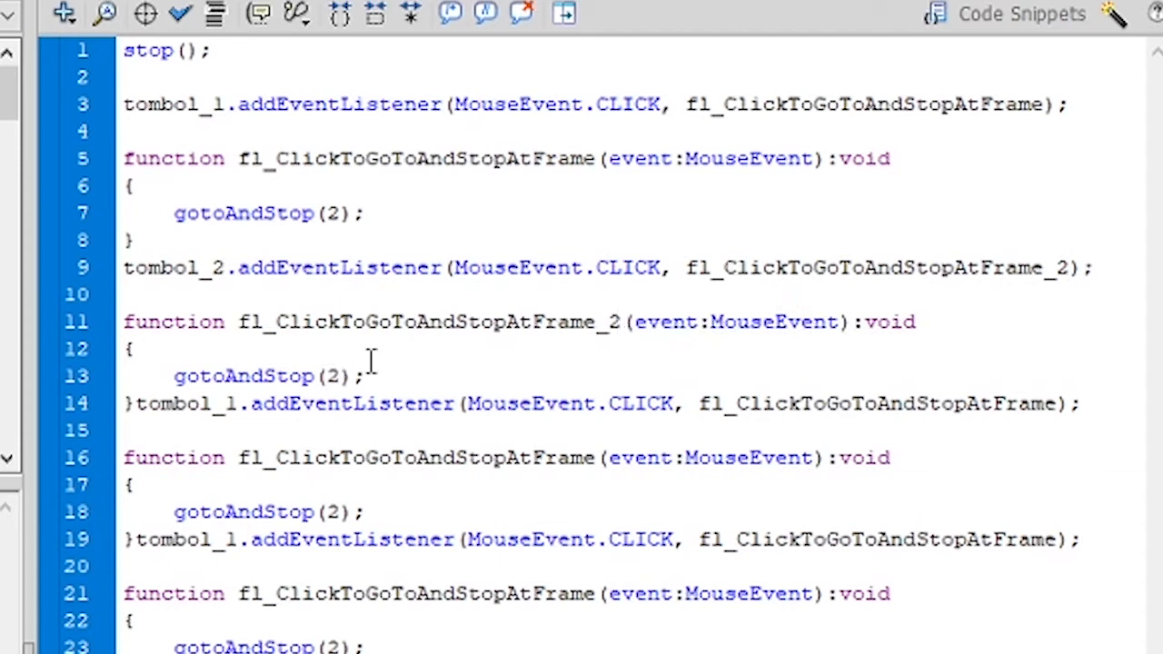
{"action": "key", "text": "BackSpace"}
{"action": "type", "text": "3"}
Edit the third code block to use tombol_3, fl_ClickToGoToAndStopAtFrame_3 in both listener and function, and gotoAndStop(4).
{"action": "left_click", "coordinate": [238, 403]}
{"action": "key", "text": "BackSpace"}
{"action": "type", "text": "3"}
{"action": "left_click", "coordinate": [1059, 400]}
{"action": "type", "text": "_3"}
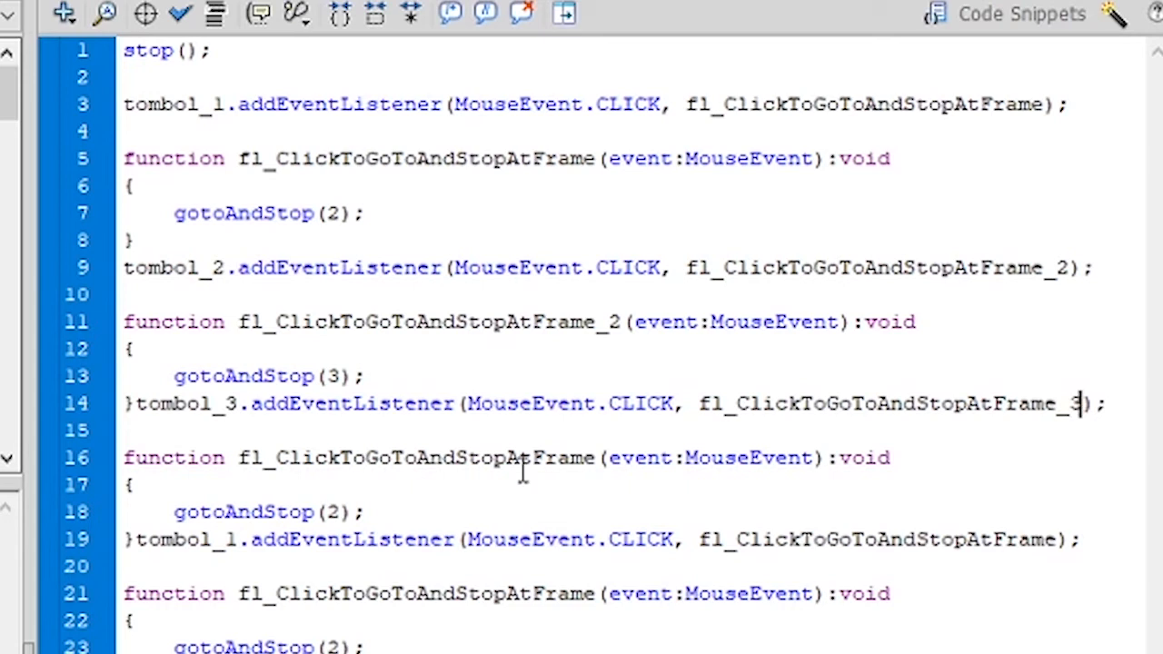
{"action": "left_click", "coordinate": [596, 457]}
{"action": "type", "text": "_3"}
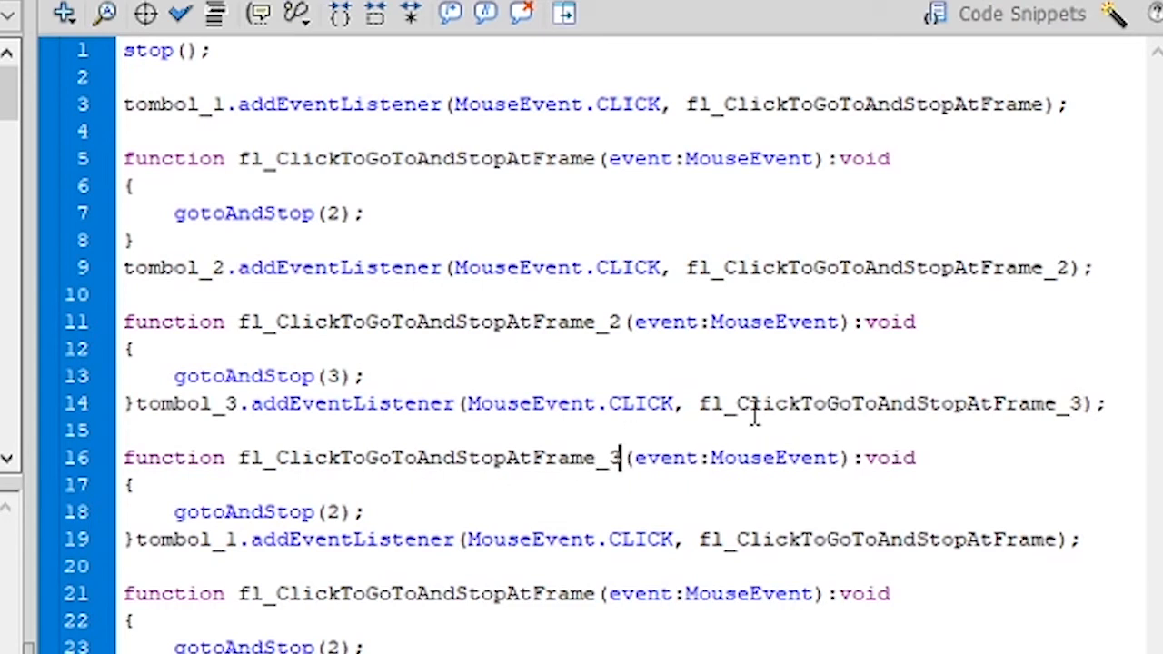
{"action": "left_click", "coordinate": [331, 512]}
{"action": "type", "text": "4"}
Edit the fourth code block to use tombol_4, fl_ClickToGoToAndStopAtFrame_4 in both listener and function, and gotoAndStop(5).
{"action": "scroll", "coordinate": [388, 495], "scroll_direction": "down", "scroll_amount": 2}
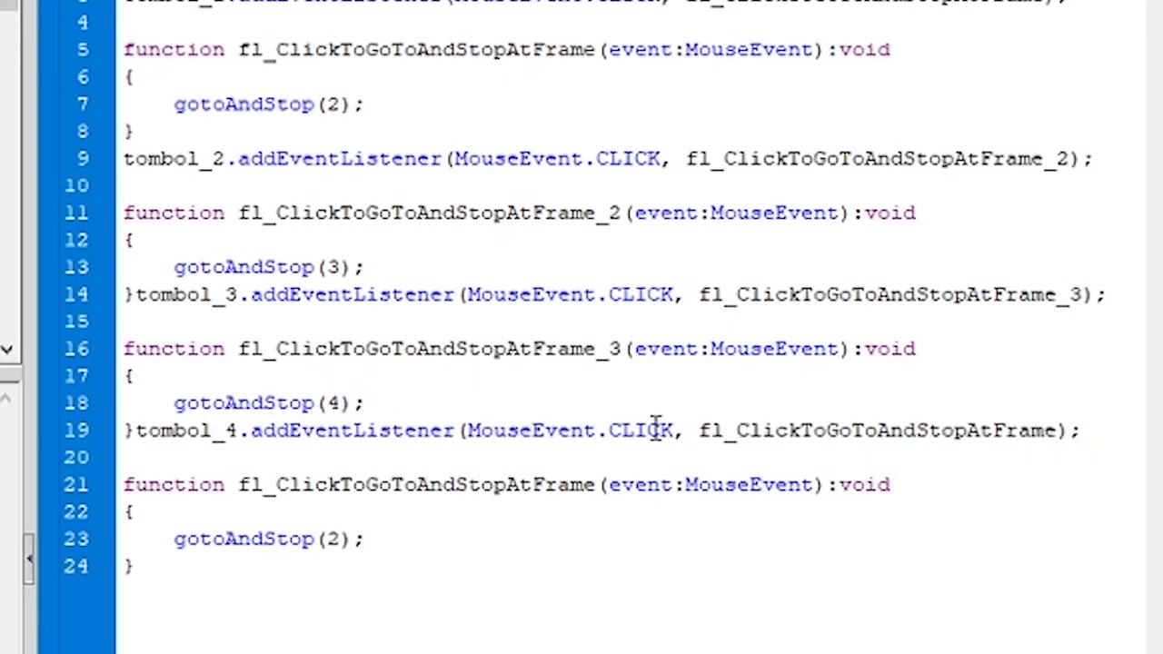
{"action": "left_click", "coordinate": [1057, 431]}
{"action": "type", "text": "_4"}
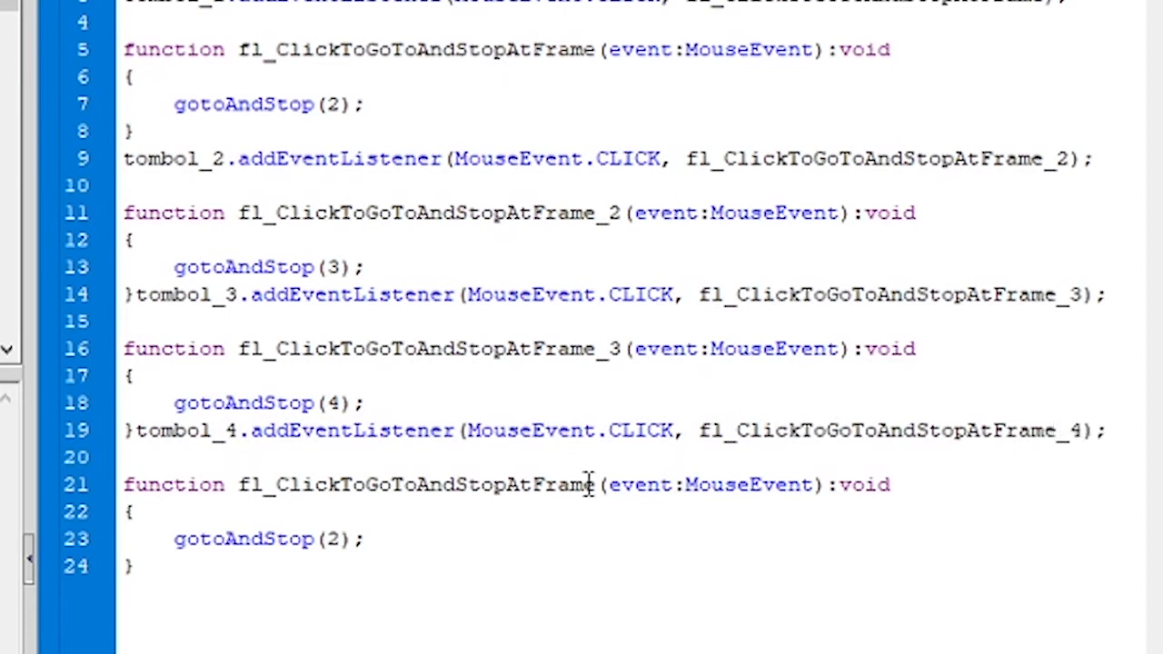
{"action": "type", "text": "_4"}
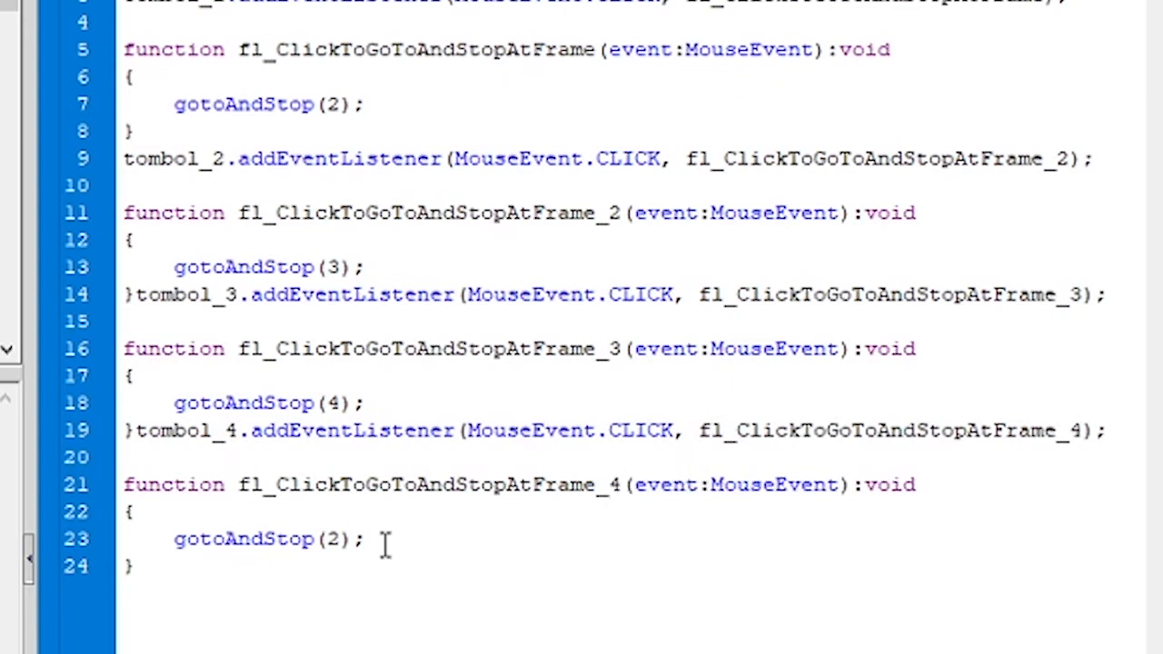
{"action": "left_click", "coordinate": [337, 538]}
{"action": "key", "text": "Delete"}
{"action": "type", "text": "5"}
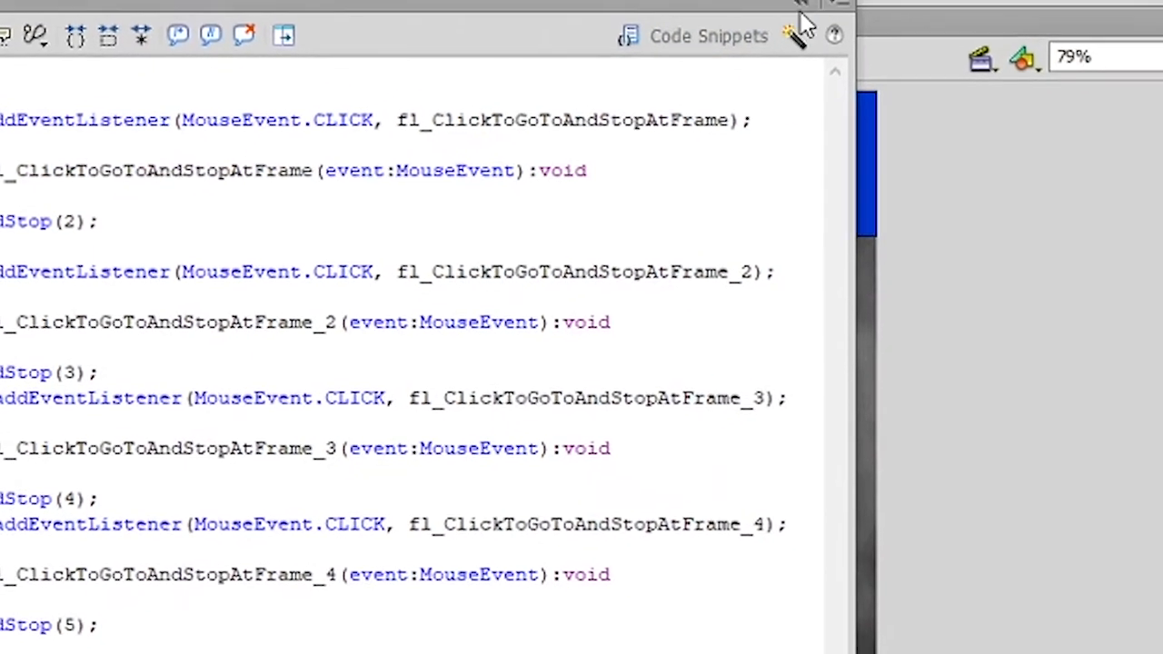
Collapse the code editor and insert a blank keyframe at frame 2 of the Button layer.
{"action": "left_click", "coordinate": [828, 7]}
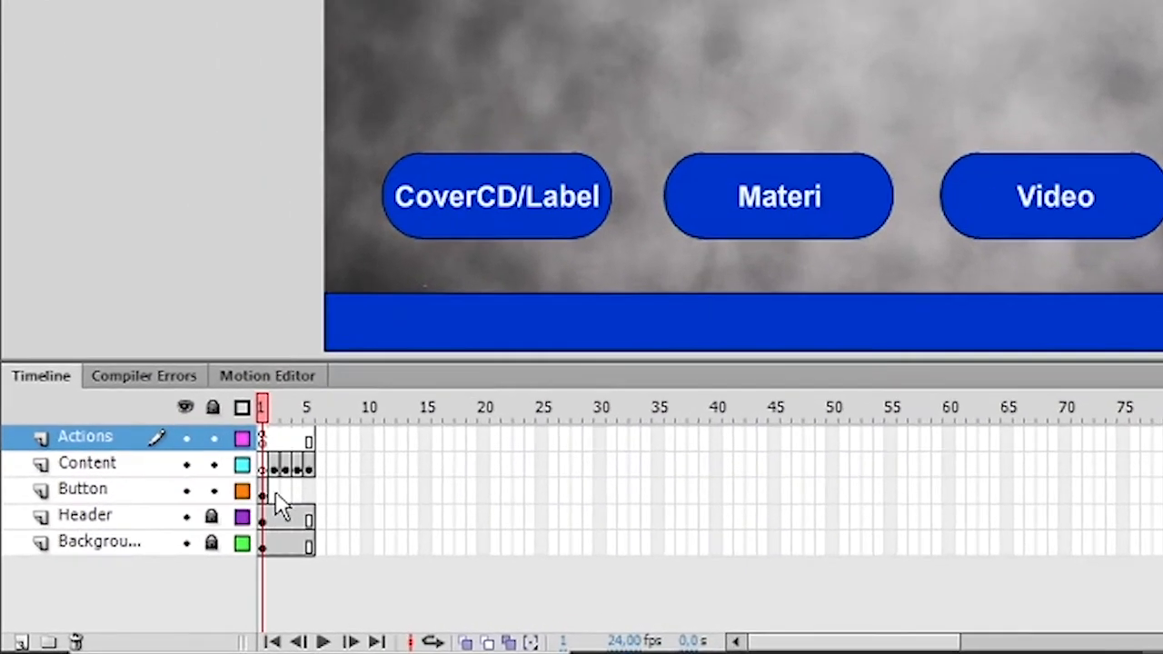
{"action": "right_click", "coordinate": [138, 573]}
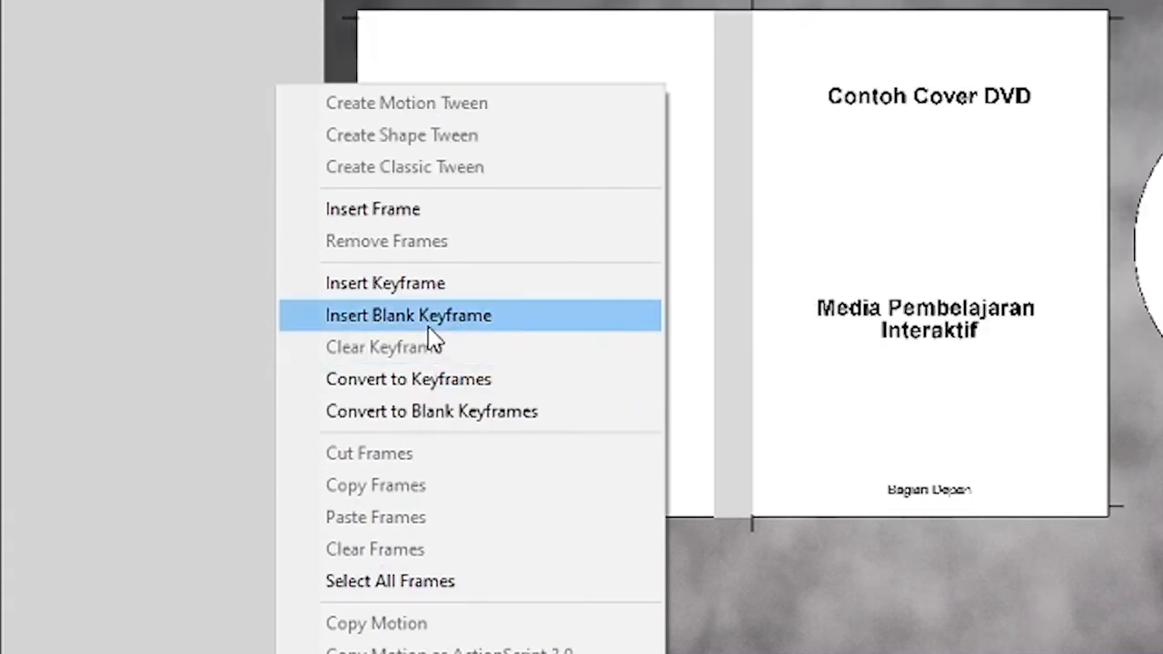
{"action": "left_click", "coordinate": [430, 327]}
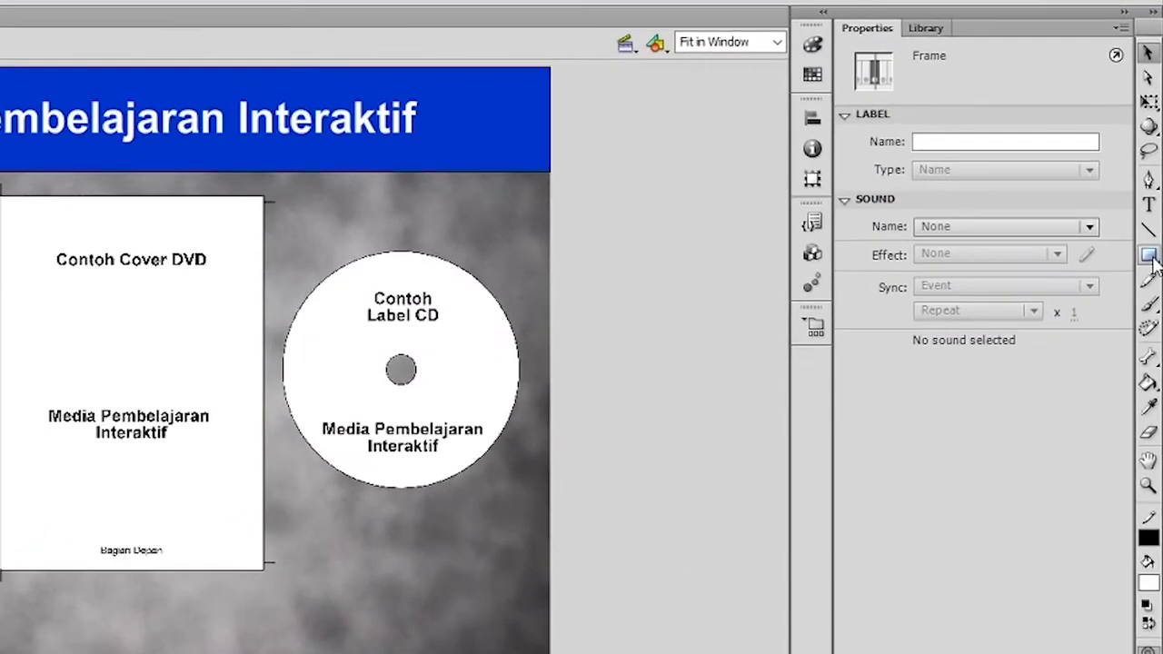
Draw a circle about 36 px across below the CD label with the Oval tool and fill it with the header's blue.
{"action": "left_click", "coordinate": [1148, 257]}
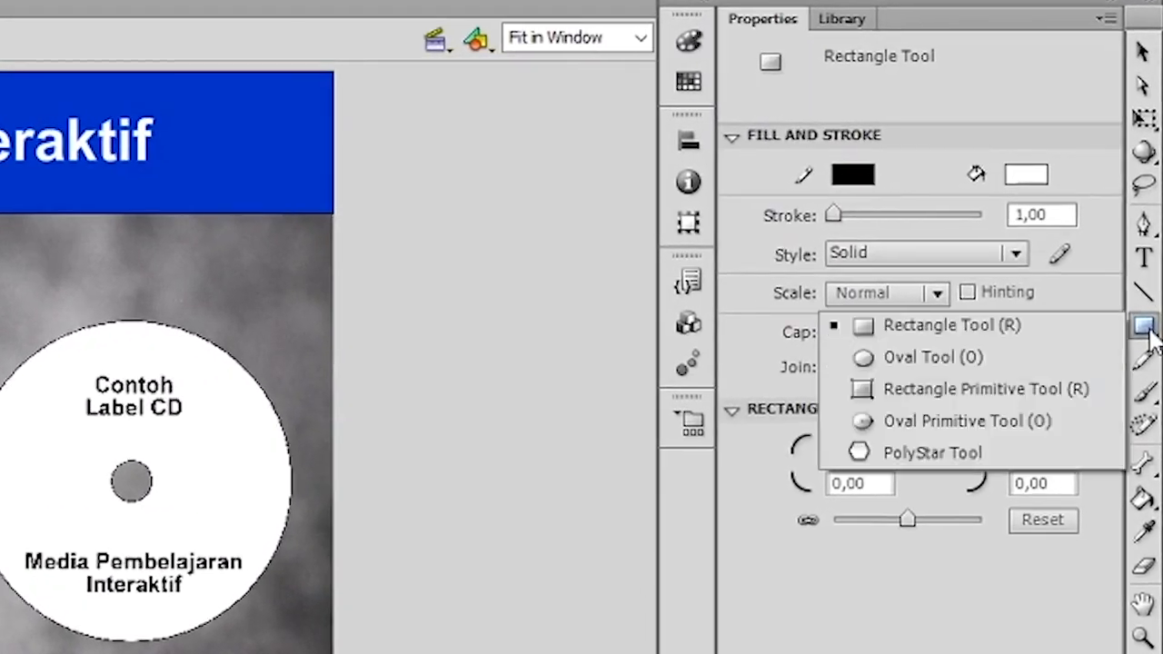
{"action": "left_click", "coordinate": [1030, 363]}
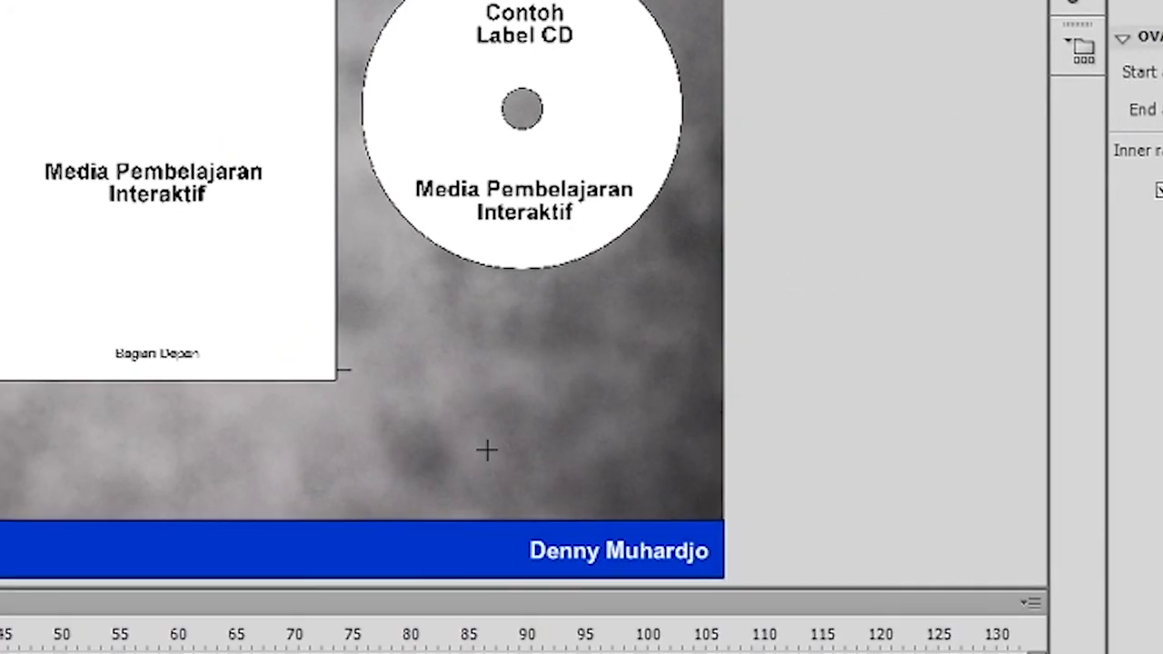
{"action": "left_click_drag", "start_coordinate": [502, 441], "coordinate": [543, 480]}
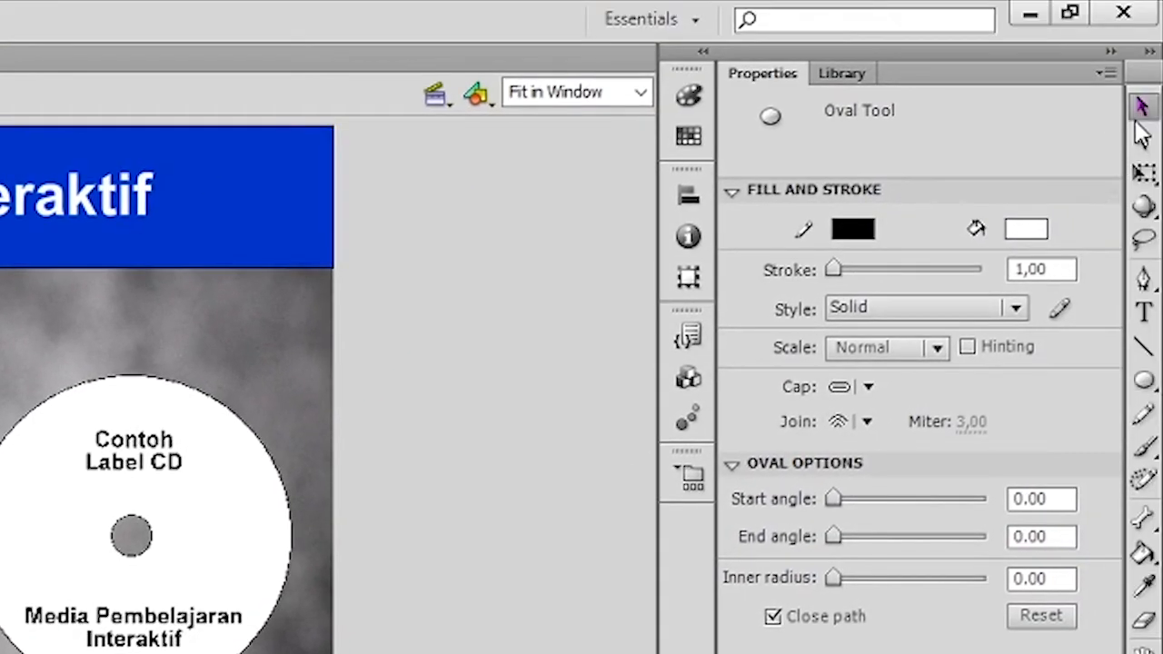
{"action": "left_click", "coordinate": [1141, 109]}
{"action": "left_click", "coordinate": [293, 379]}
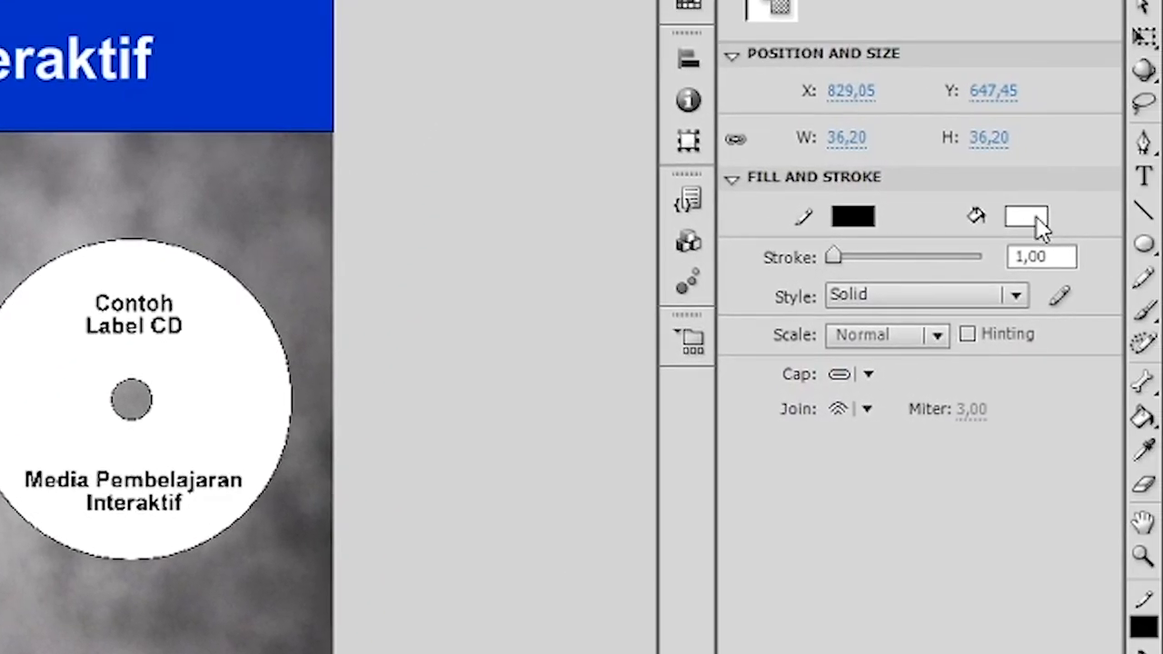
{"action": "left_click", "coordinate": [1036, 215]}
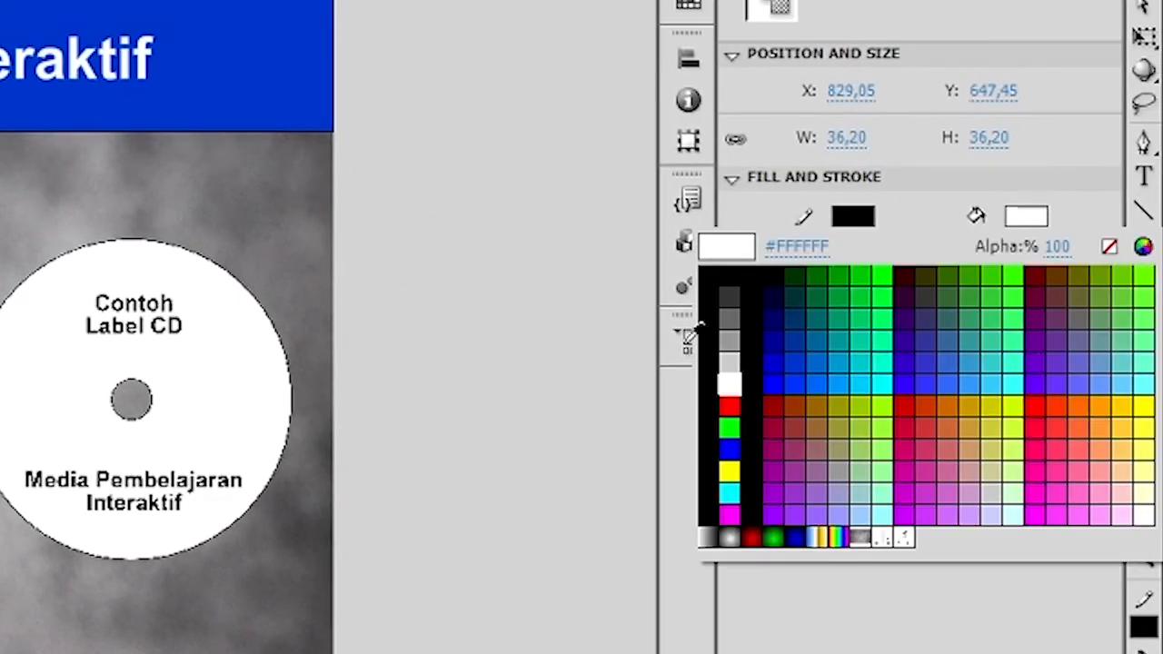
{"action": "left_click", "coordinate": [305, 109]}
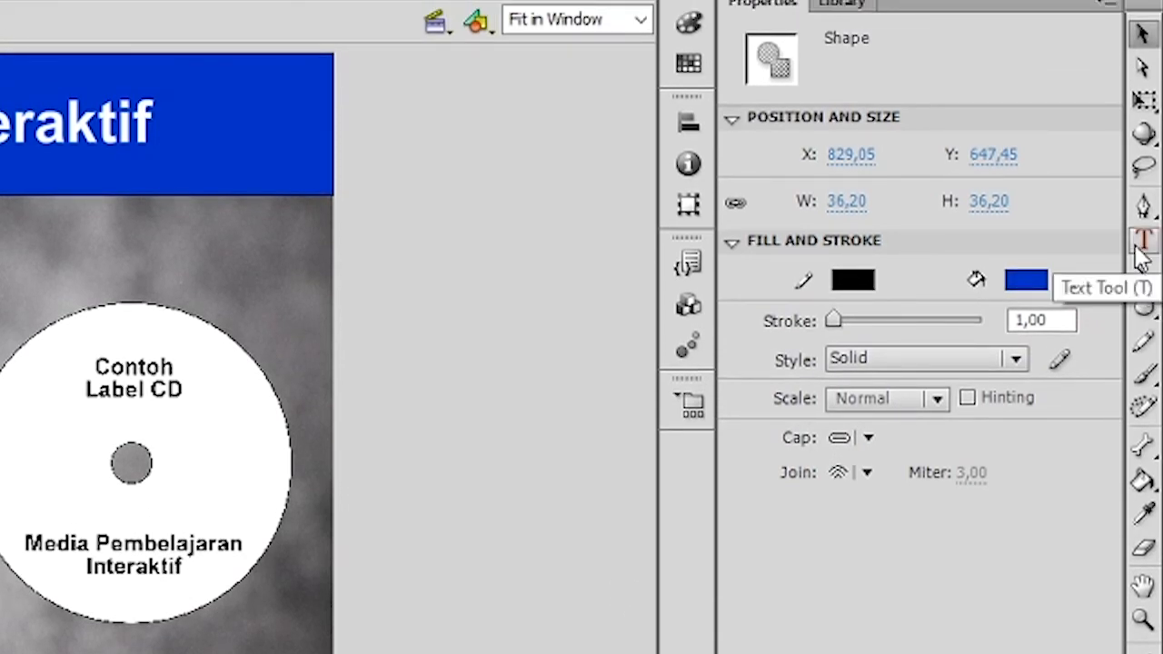
Add the text "Kembali" and place it directly to the right of the blue circle.
{"action": "left_click", "coordinate": [1141, 245]}
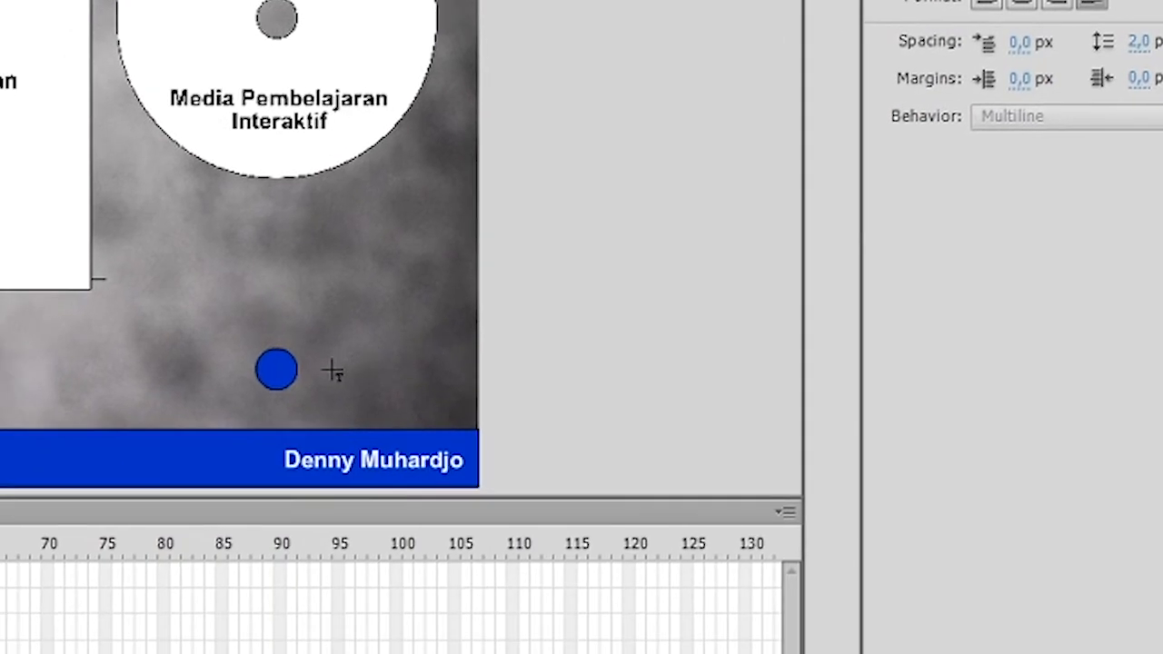
{"action": "left_click", "coordinate": [328, 377]}
{"action": "type", "text": "Kem"}
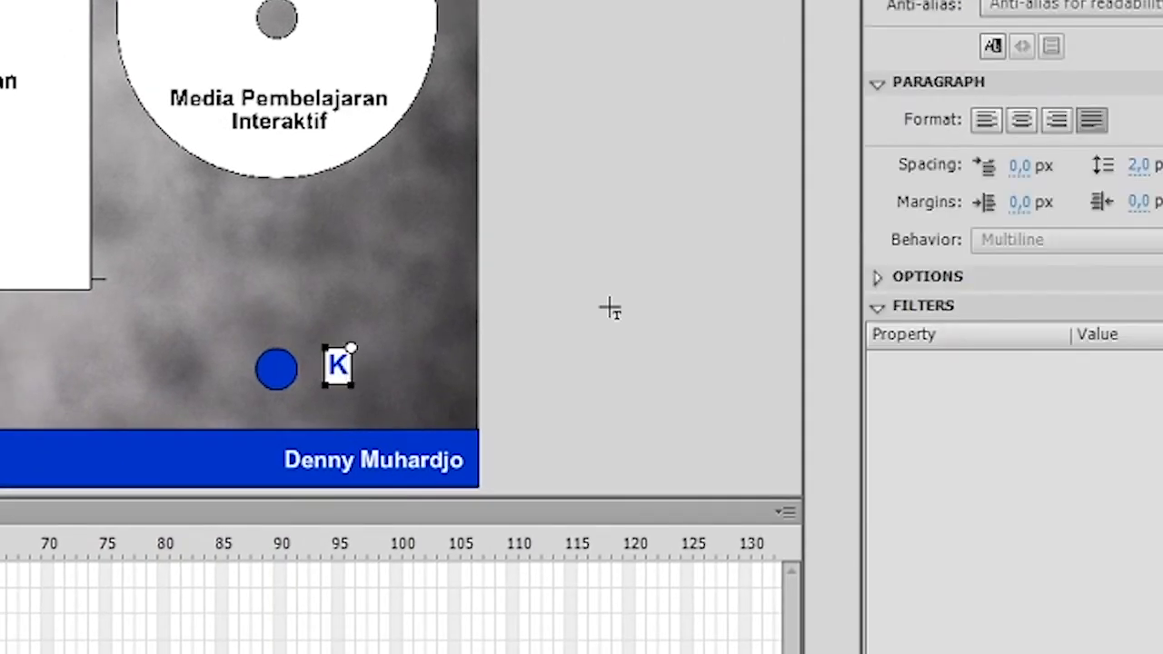
{"action": "type", "text": "bali"}
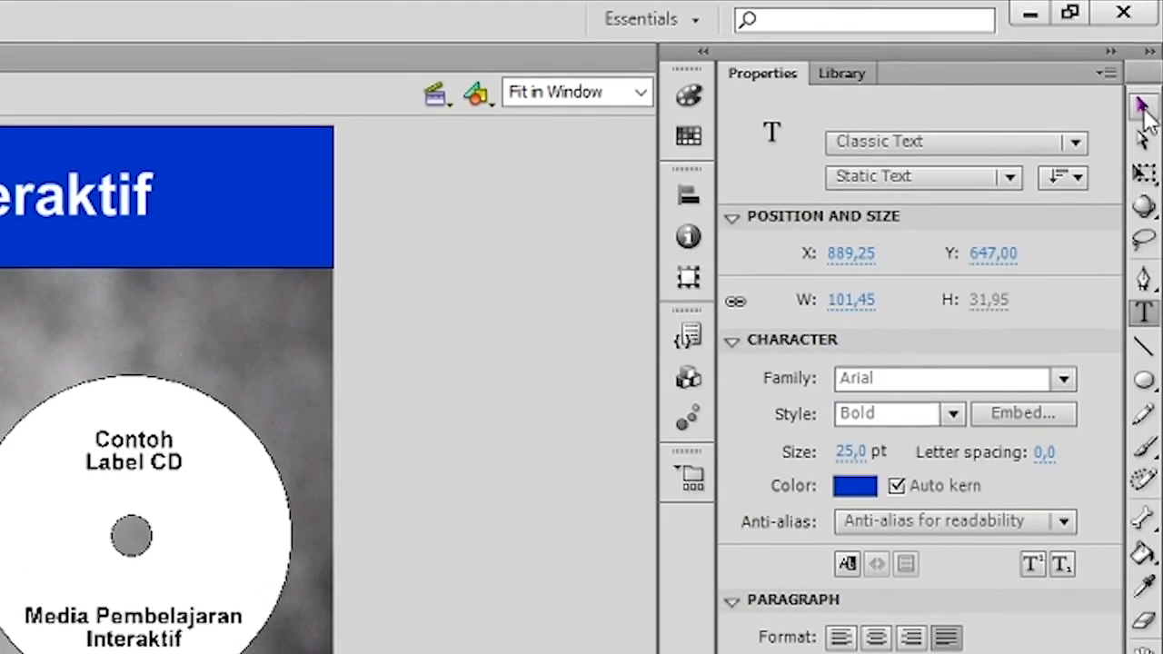
{"action": "left_click", "coordinate": [1143, 110]}
{"action": "left_click_drag", "start_coordinate": [319, 391], "coordinate": [296, 415]}
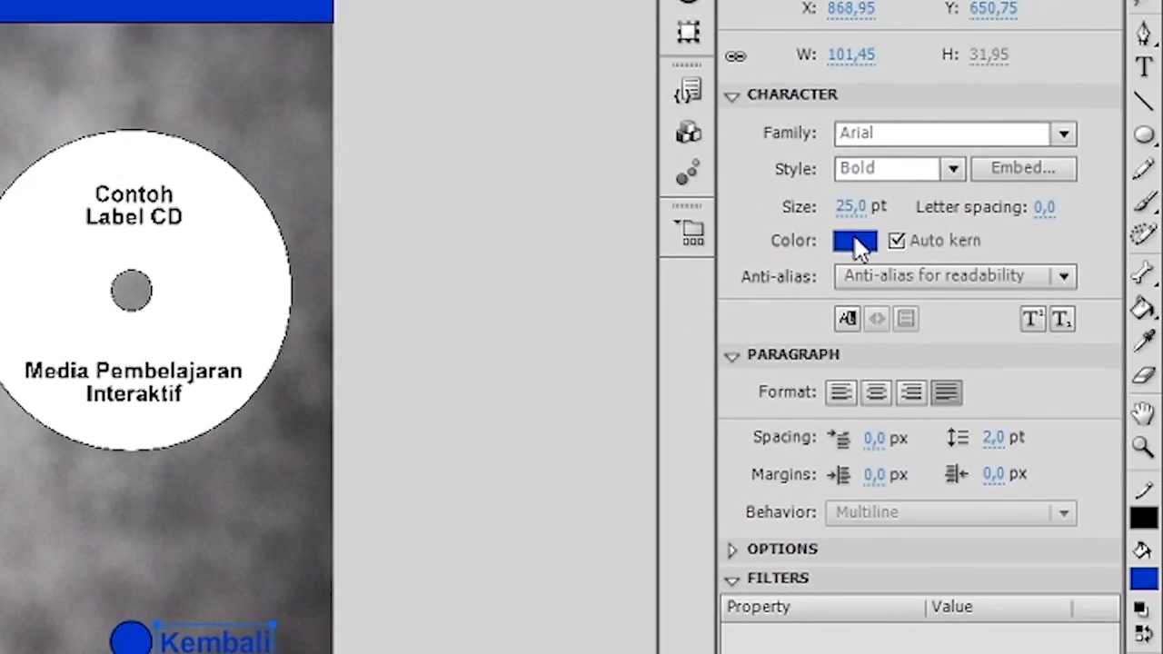
Set the "Kembali" text color to white and its font size to 20 pt.
{"action": "left_click", "coordinate": [864, 212]}
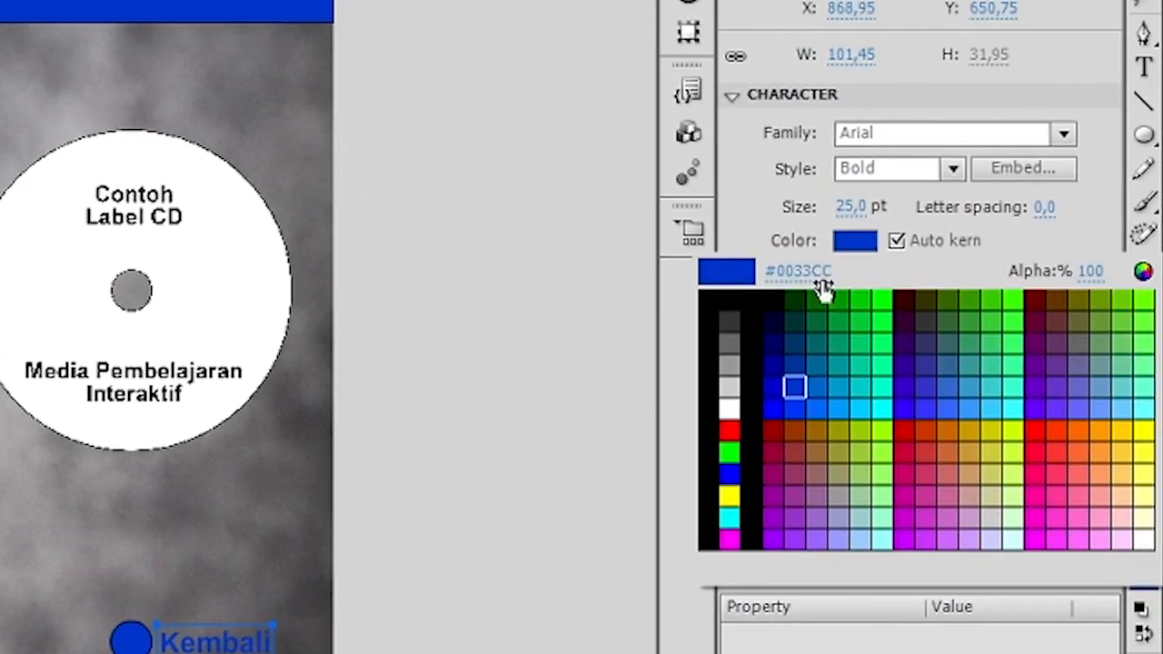
{"action": "left_click", "coordinate": [732, 409]}
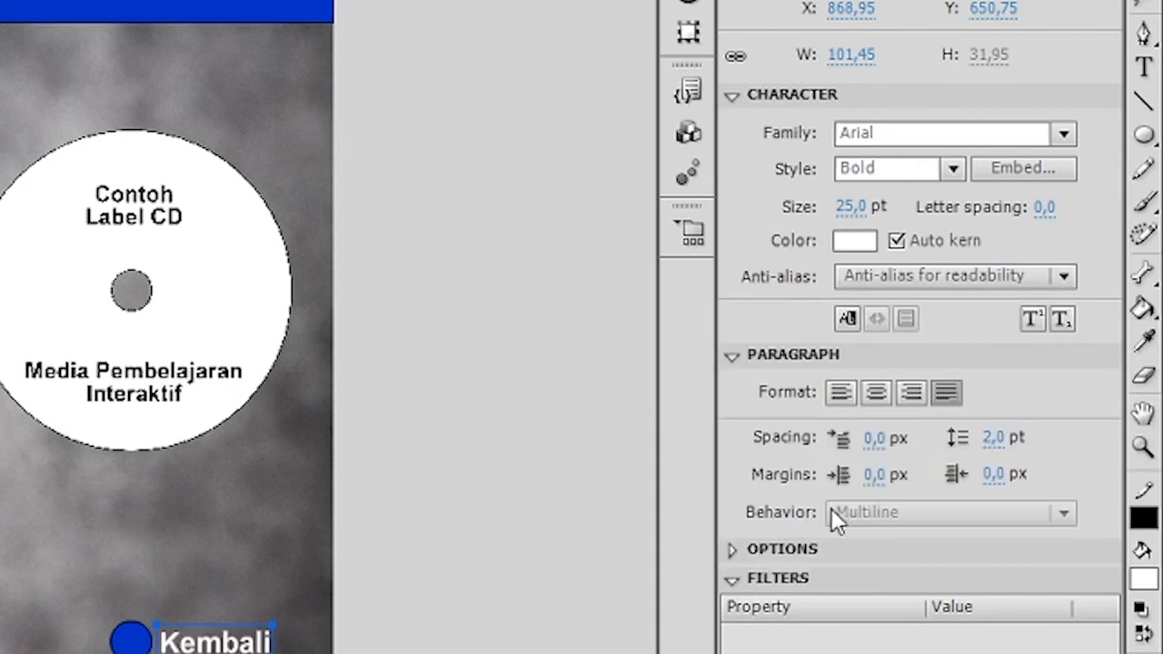
{"action": "left_click", "coordinate": [854, 207]}
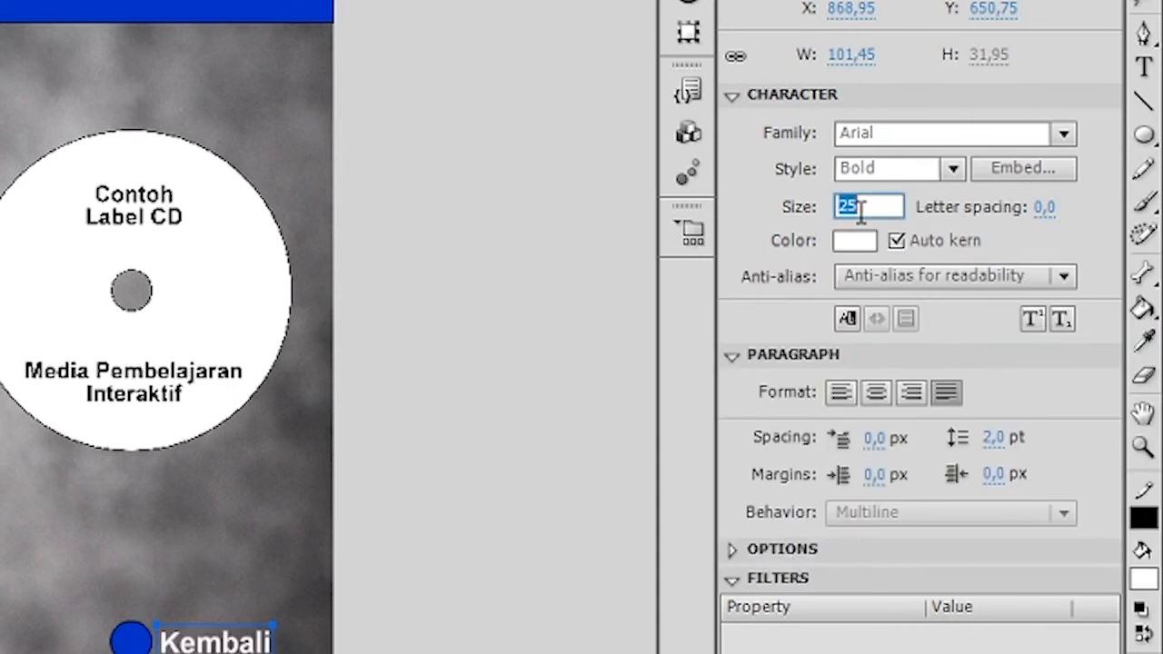
{"action": "type", "text": "20"}
{"action": "key", "text": "Return"}
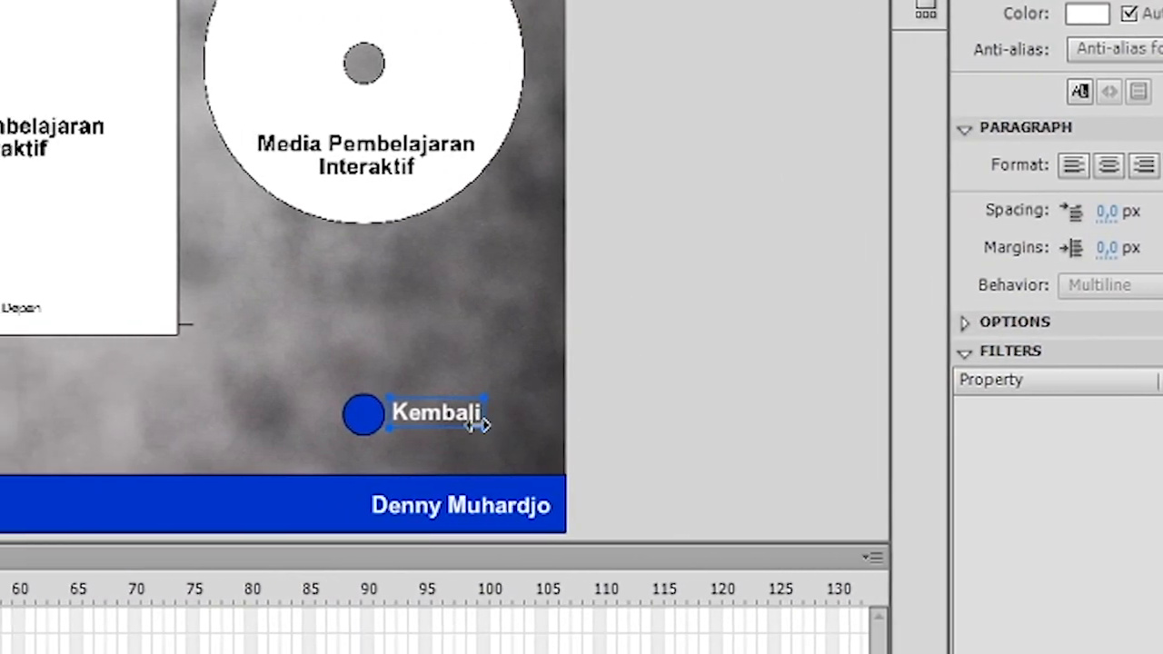
Nudge the "Kembali" text until it is vertically centered beside the blue circle with a small gap, and deselect it.
{"action": "key", "text": "Down"}
{"action": "key", "text": "Down"}
{"action": "key", "text": "Down"}
{"action": "key", "text": "Down"}
{"action": "key", "text": "Down"}
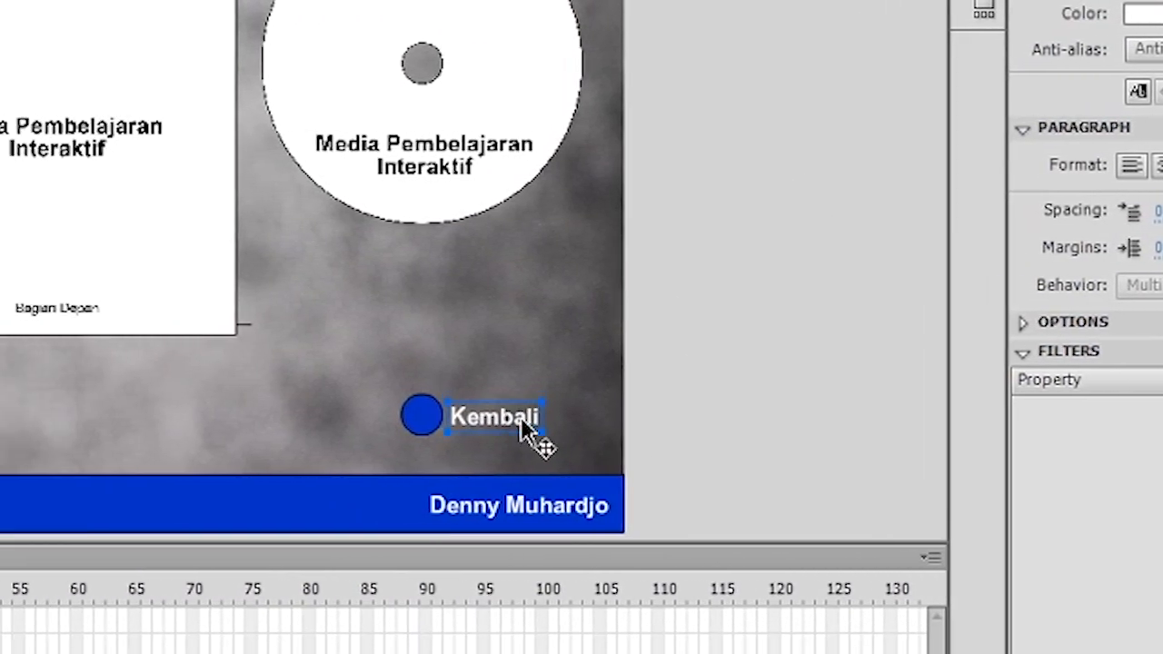
{"action": "key", "text": "Up"}
{"action": "key", "text": "Up"}
{"action": "key", "text": "Up"}
{"action": "key", "text": "Up"}
{"action": "key", "text": "Right"}
{"action": "key", "text": "Right"}
{"action": "key", "text": "Right"}
{"action": "key", "text": "Right"}
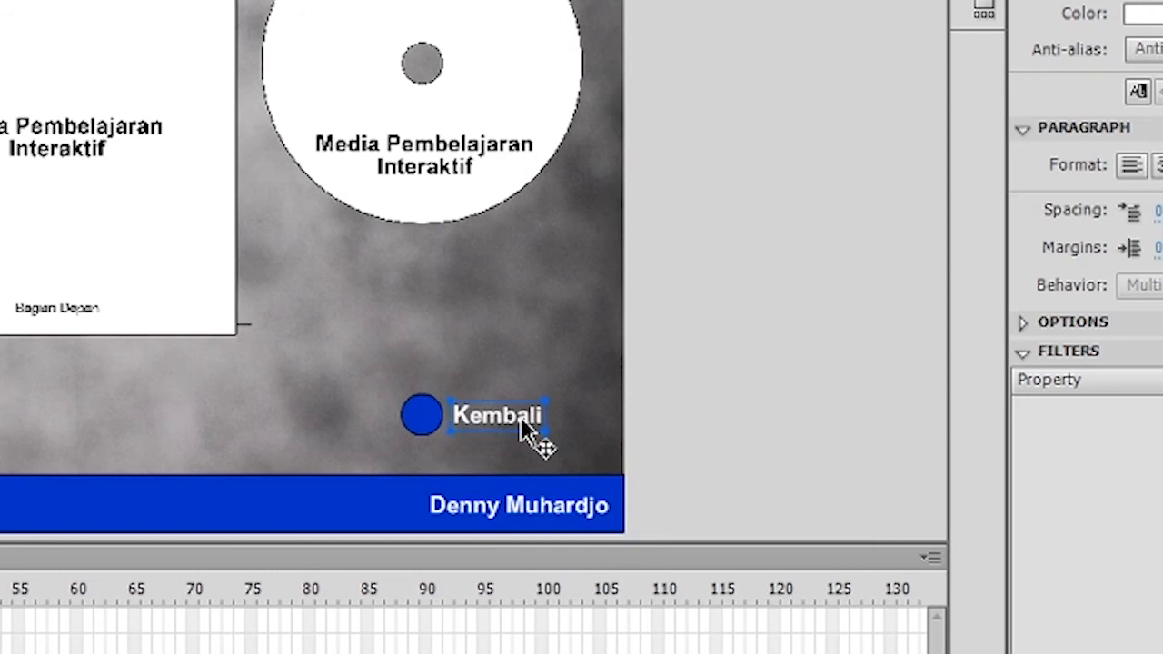
{"action": "left_click", "coordinate": [581, 413]}
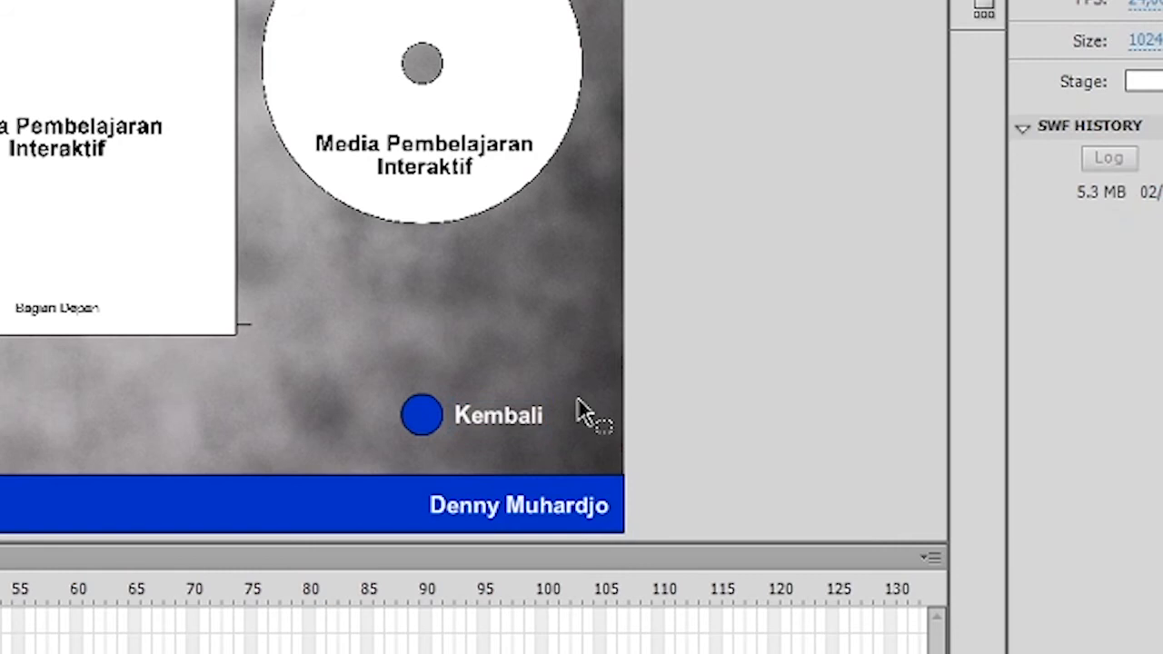
Convert the blue circle and "Kembali" text into a Button symbol named tombol_kembali and set its instance name to tombol_kembali.
{"action": "left_click_drag", "start_coordinate": [572, 378], "coordinate": [373, 480]}
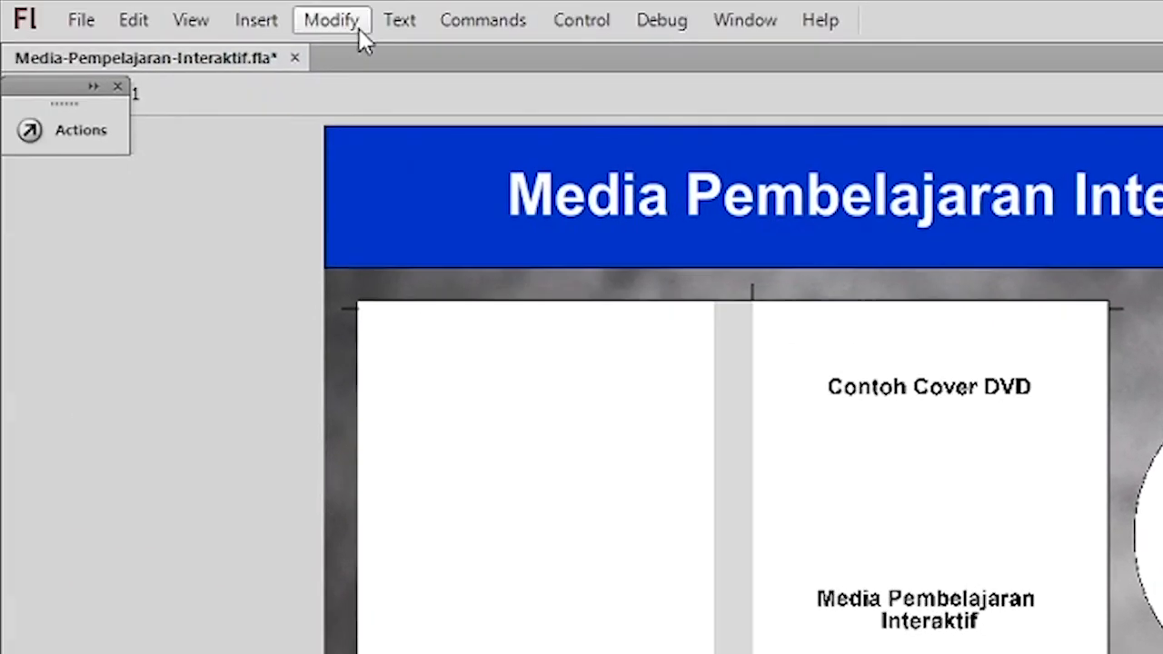
{"action": "left_click", "coordinate": [359, 28]}
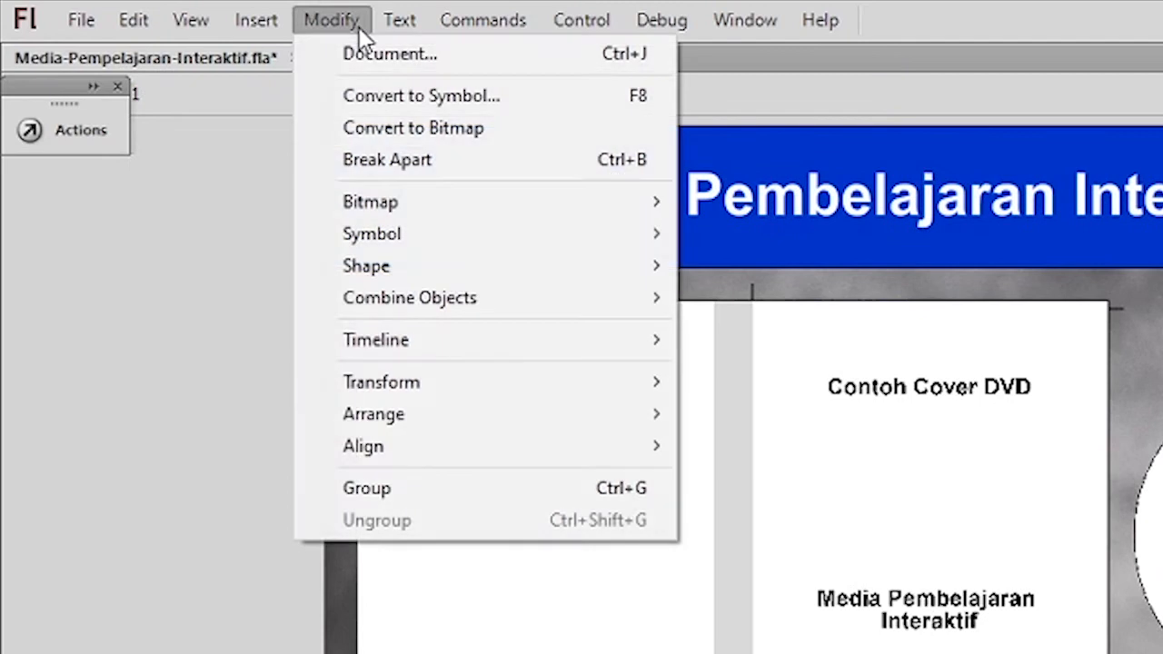
{"action": "left_click", "coordinate": [382, 97]}
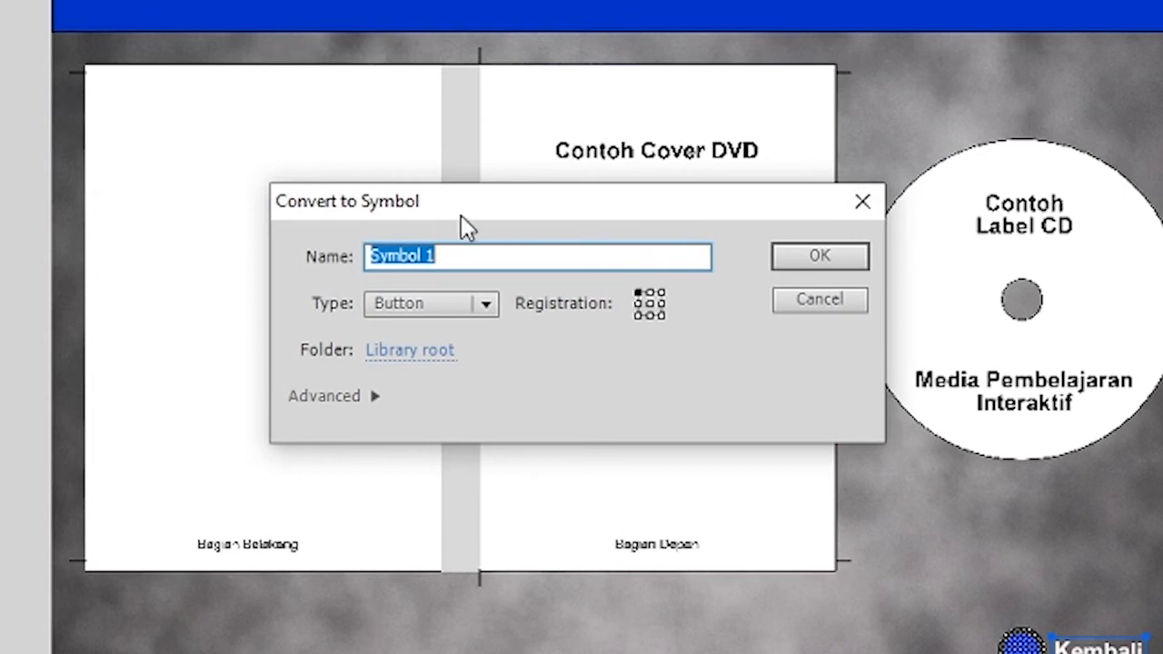
{"action": "type", "text": "tombol_kem"}
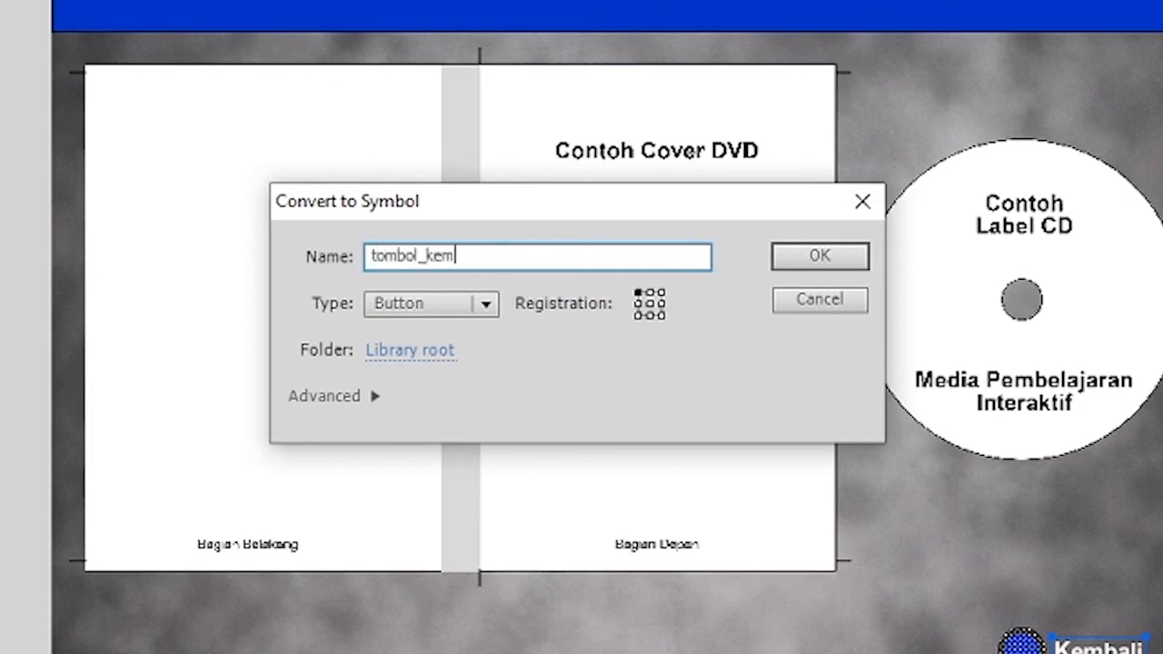
{"action": "type", "text": "bali"}
{"action": "double_click", "coordinate": [514, 257]}
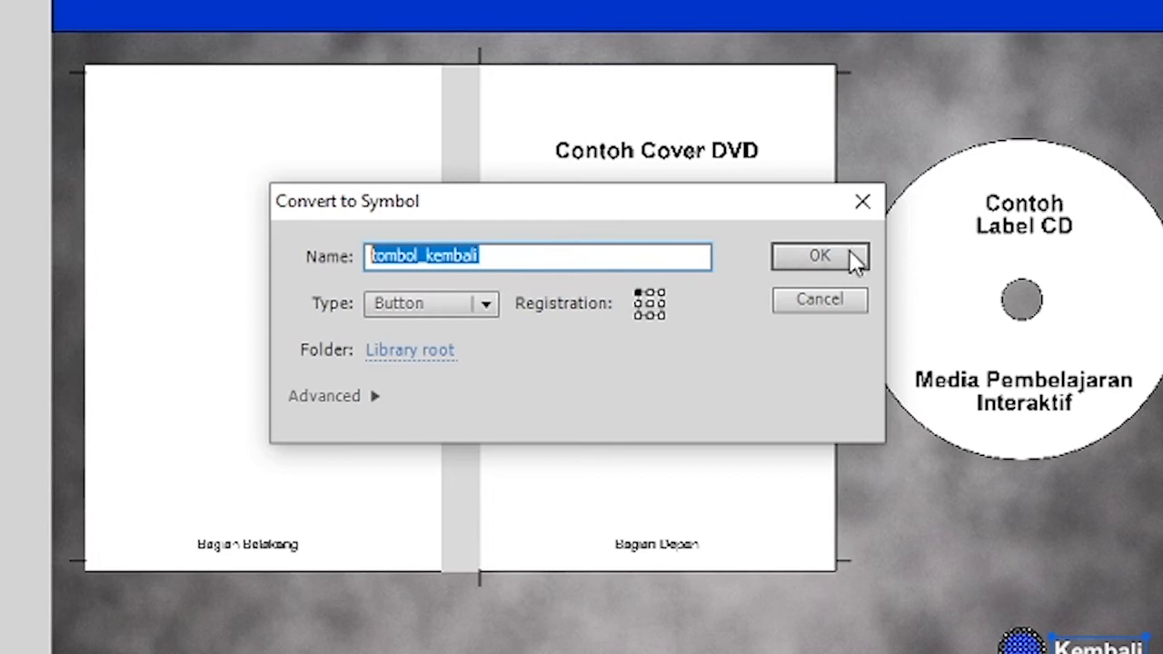
{"action": "left_click", "coordinate": [819, 257]}
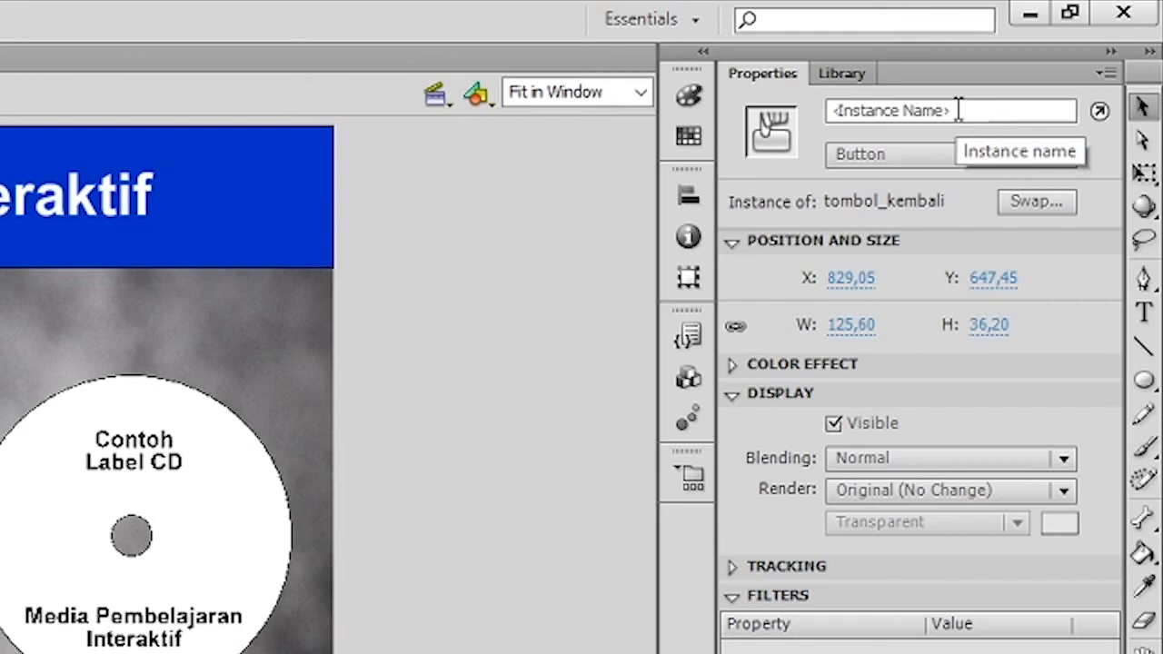
{"action": "left_click", "coordinate": [959, 110]}
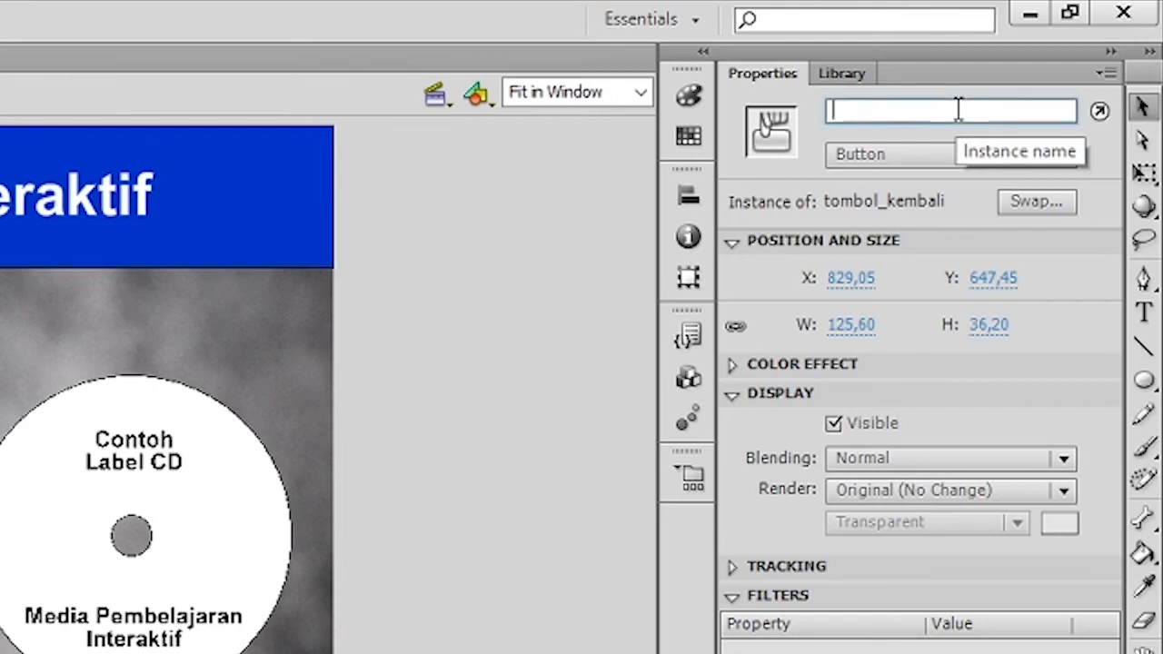
{"action": "type", "text": "tombol_kembali"}
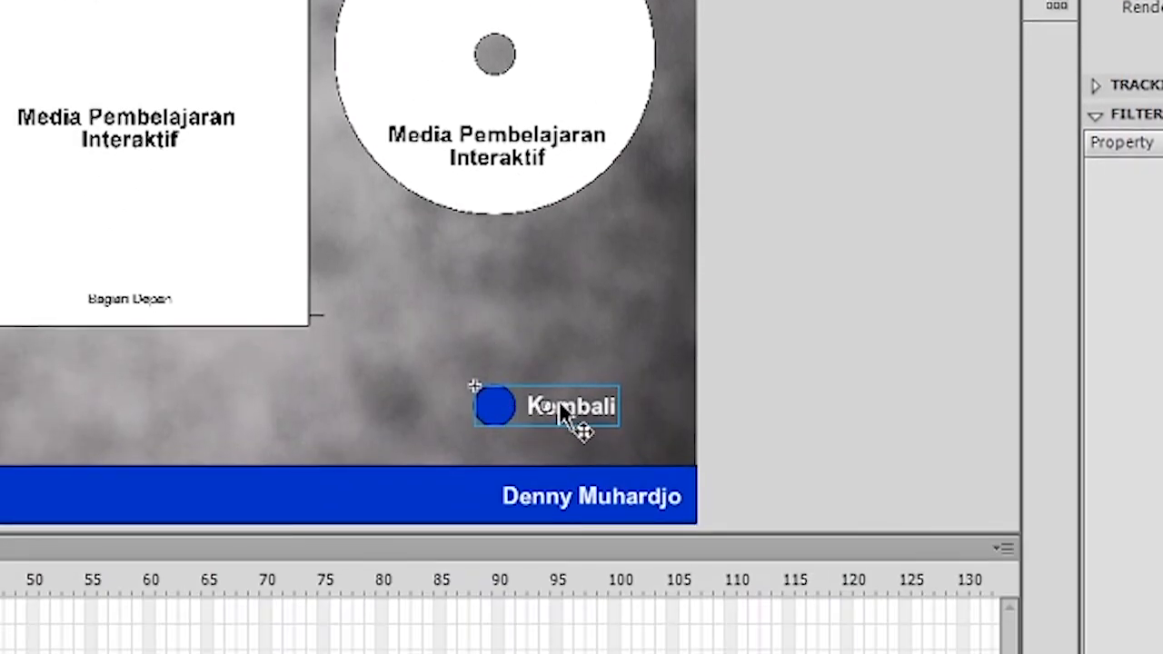
Open the tombol_kembali symbol for editing and insert keyframes in its Over and Down states.
{"action": "double_click", "coordinate": [578, 406]}
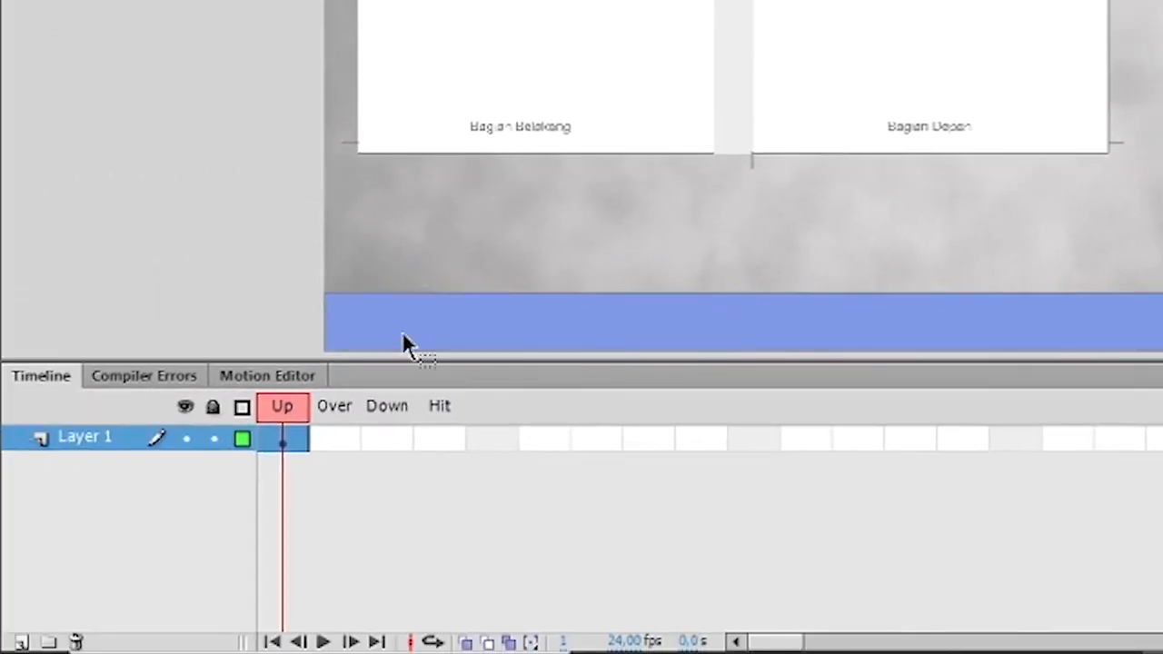
{"action": "right_click", "coordinate": [346, 445]}
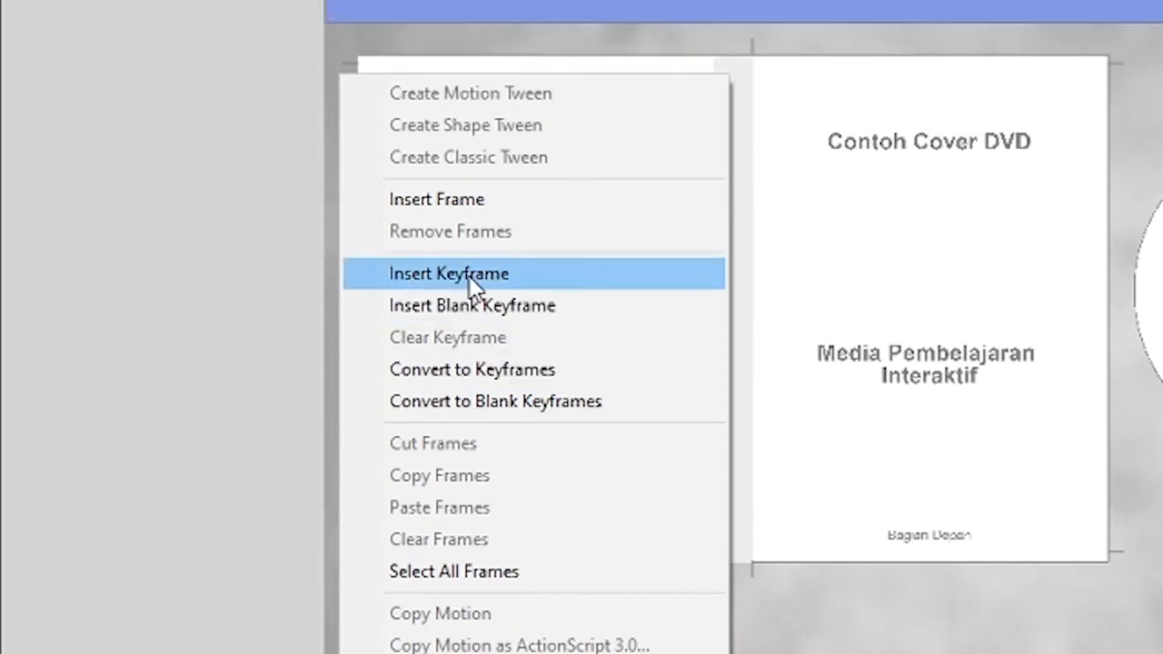
{"action": "left_click", "coordinate": [469, 277]}
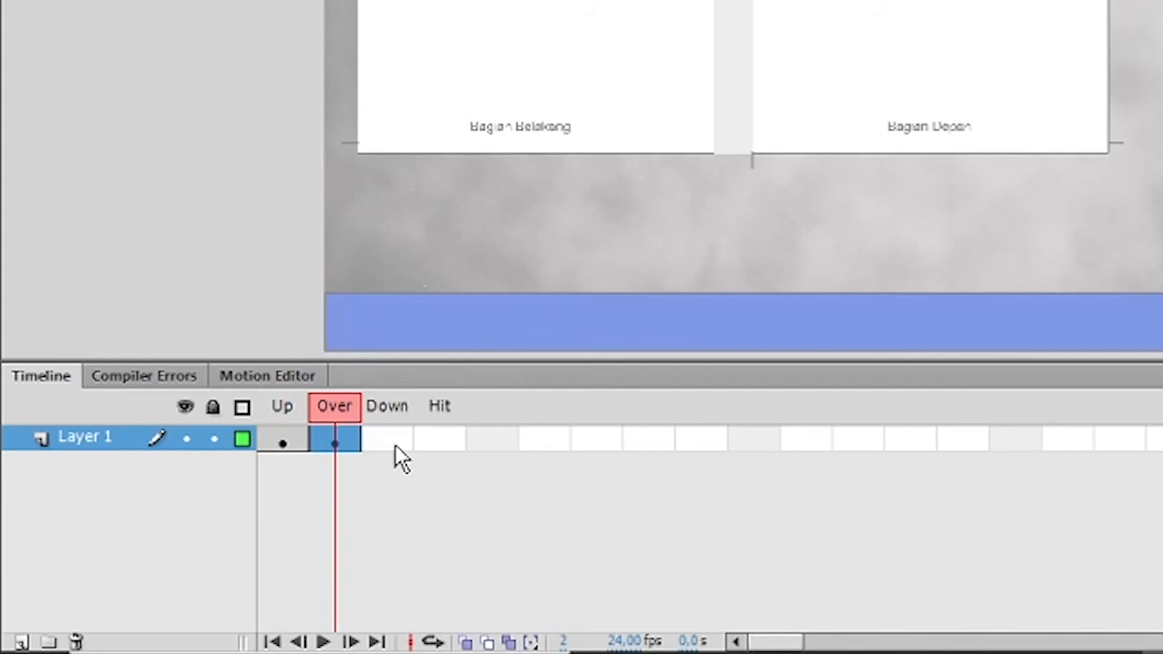
{"action": "right_click", "coordinate": [396, 448]}
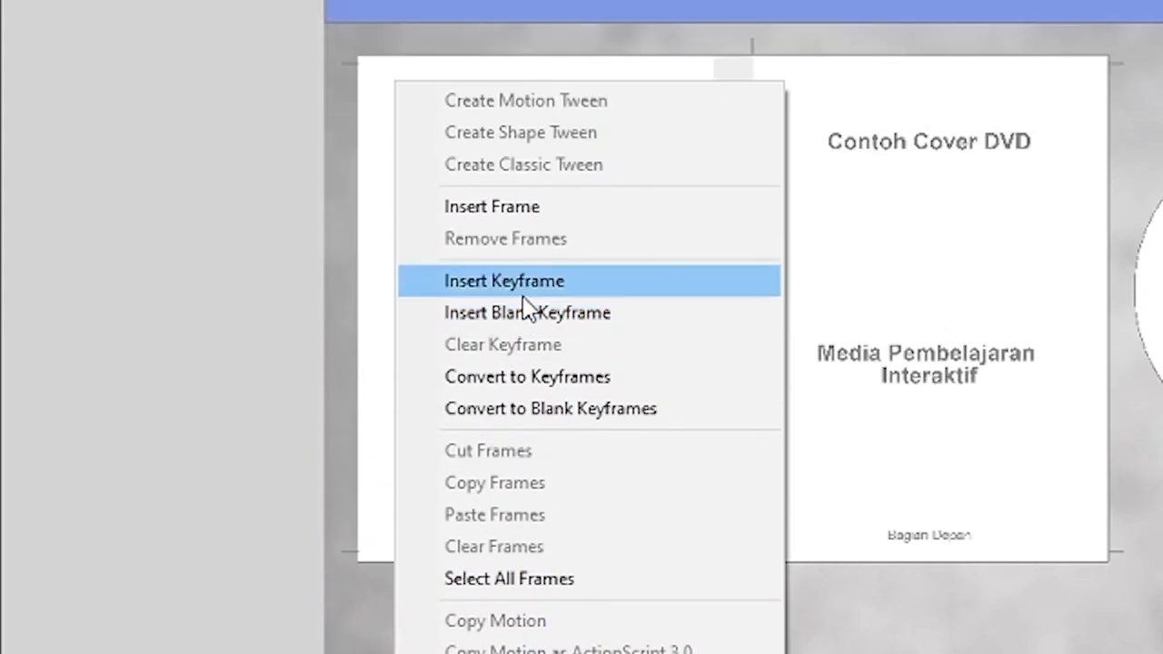
{"action": "left_click", "coordinate": [523, 289]}
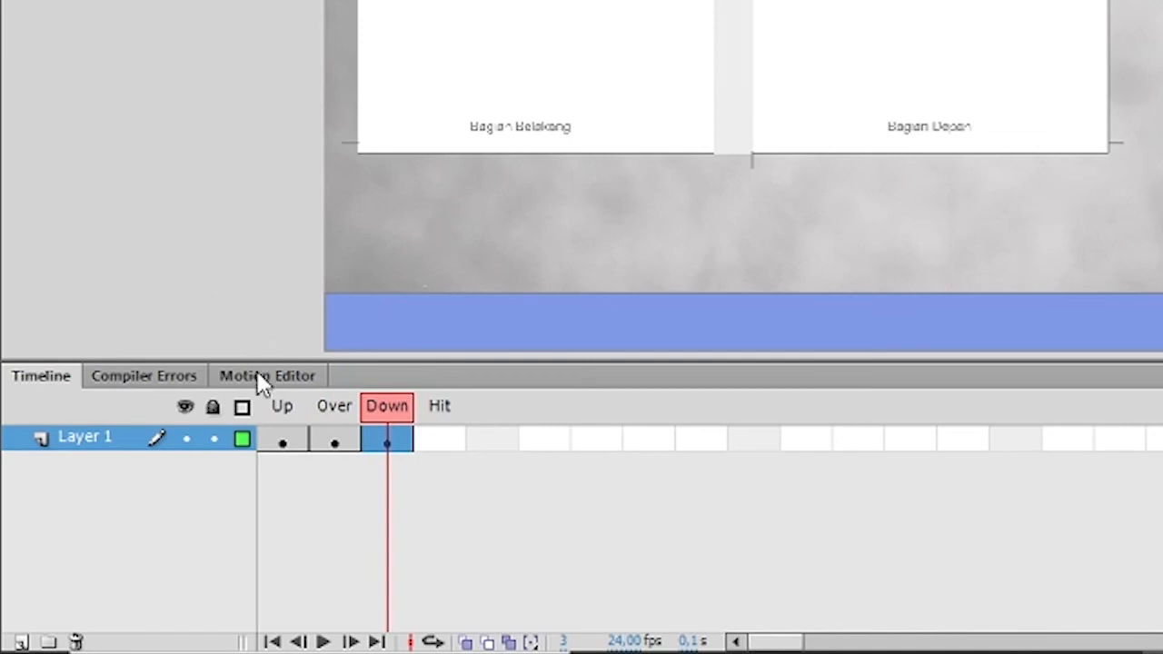
Change the fill color of the circle in the button's Over state.
{"action": "left_click", "coordinate": [324, 436]}
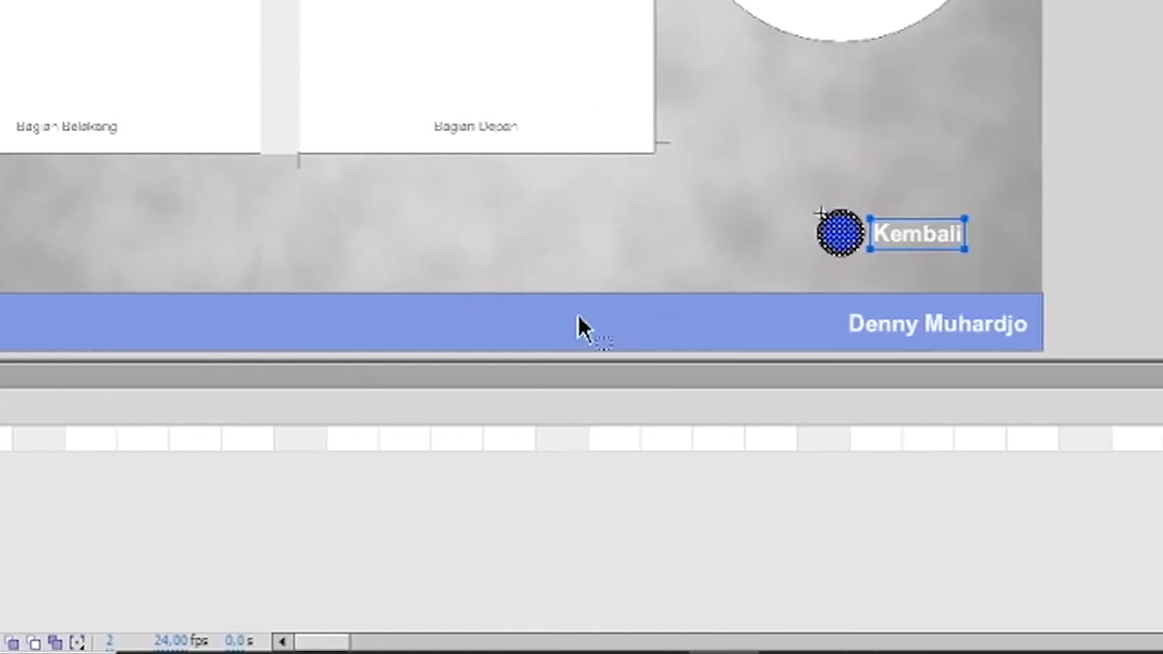
{"action": "mouse_move", "coordinate": [539, 190]}
{"action": "left_mouse_down"}
{"action": "mouse_move", "coordinate": [569, 273]}
{"action": "mouse_move", "coordinate": [616, 278]}
{"action": "left_mouse_up"}
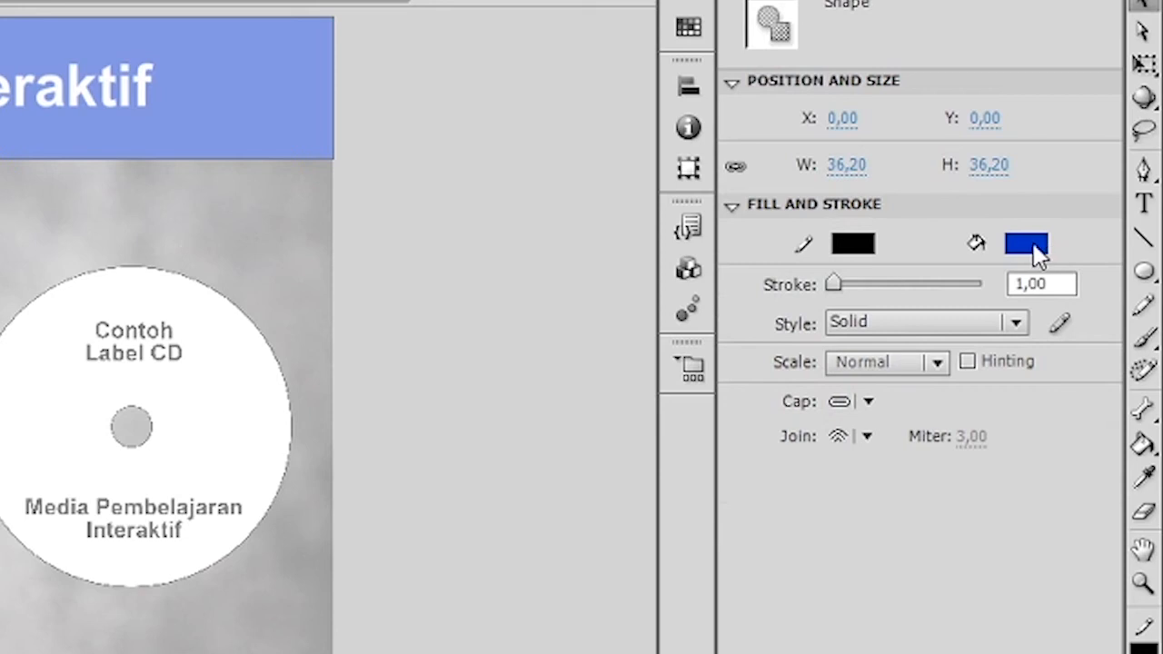
{"action": "left_click", "coordinate": [1036, 247]}
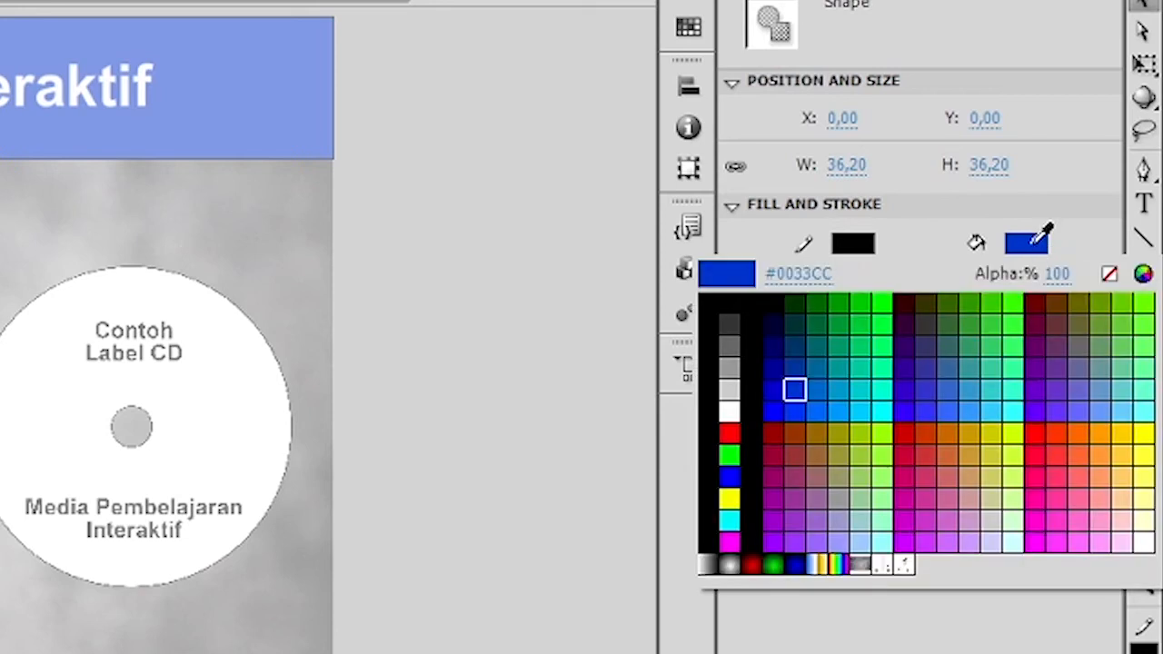
{"action": "left_click", "coordinate": [780, 338]}
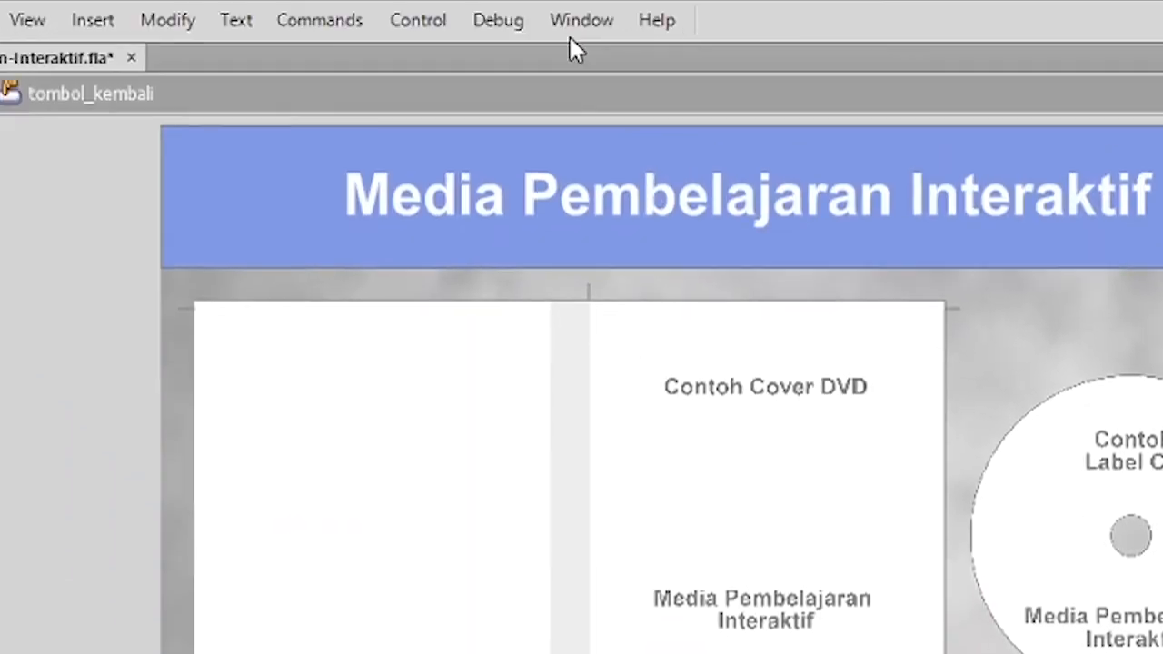
Add the Liquid Water Dripping Single 01 sound from the common Sounds library to the button's Over state.
{"action": "left_click", "coordinate": [580, 20]}
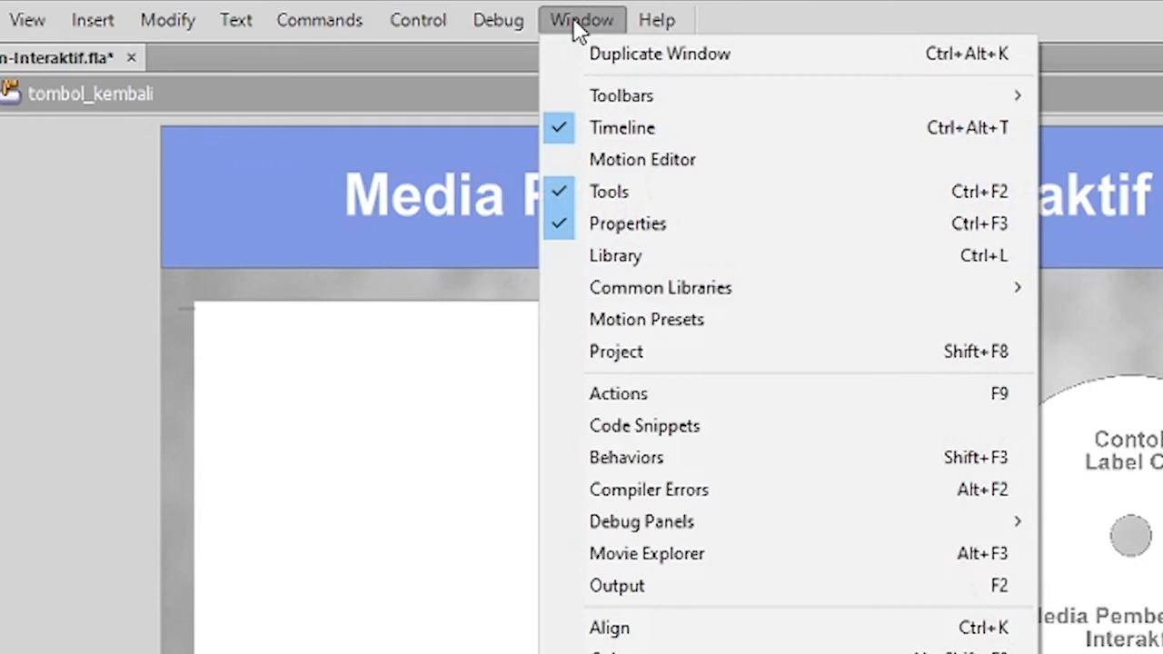
{"action": "mouse_move", "coordinate": [895, 291]}
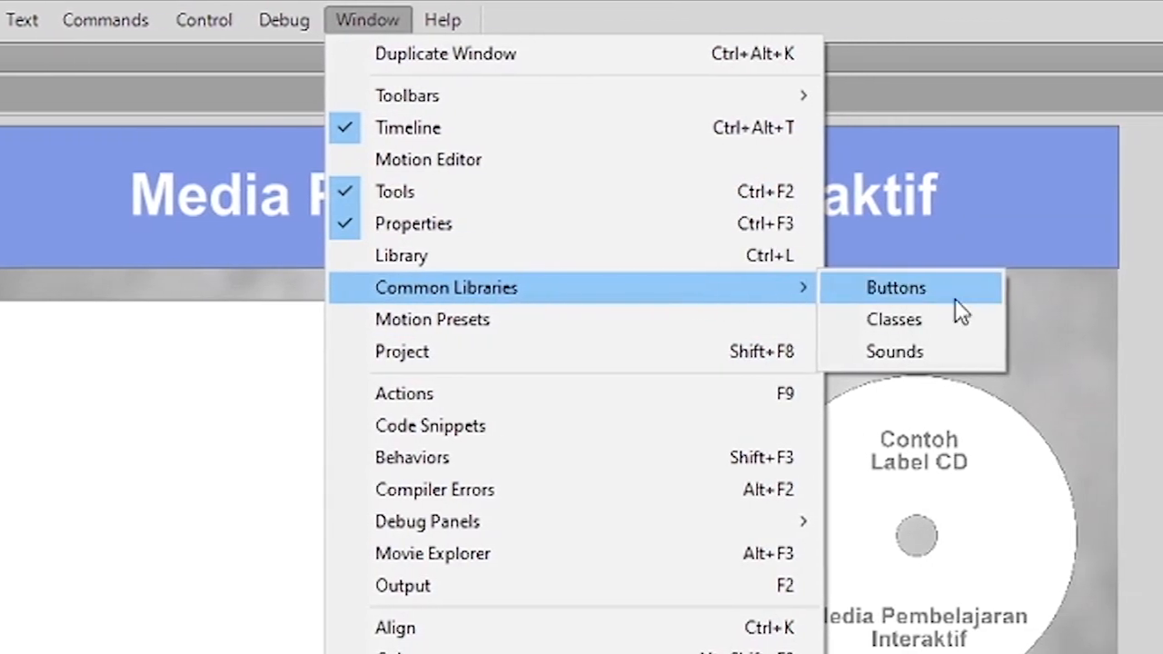
{"action": "left_click", "coordinate": [968, 349]}
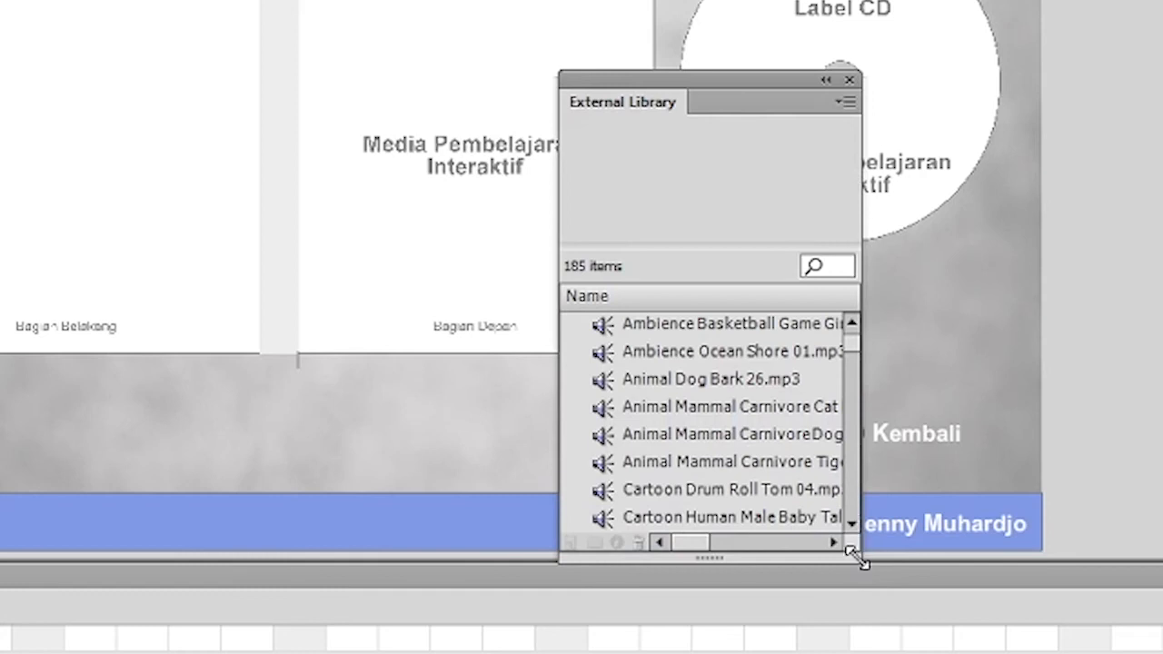
{"action": "left_click_drag", "start_coordinate": [851, 552], "coordinate": [1054, 554]}
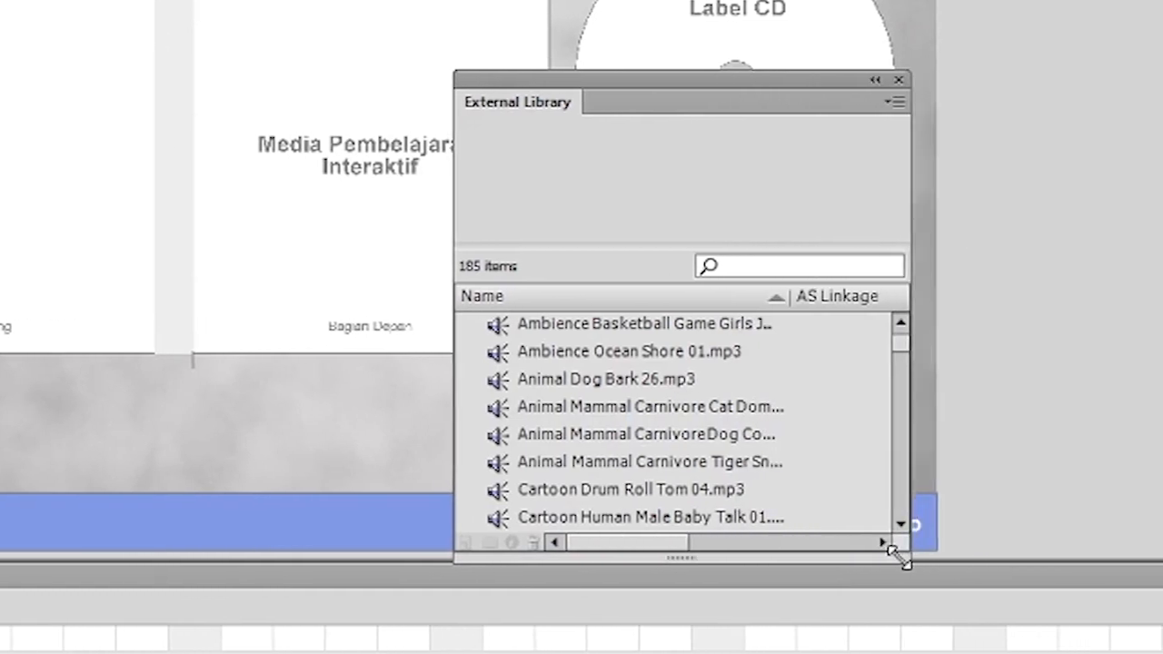
{"action": "left_click_drag", "start_coordinate": [899, 557], "coordinate": [878, 558]}
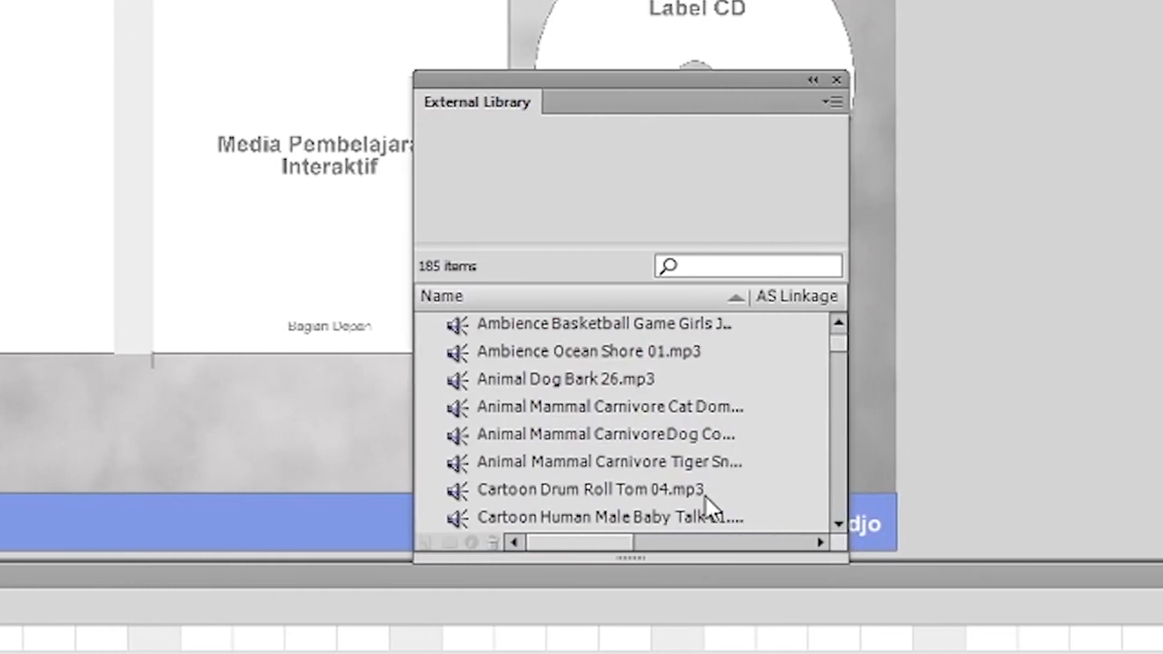
{"action": "scroll", "coordinate": [698, 465], "scroll_direction": "down", "scroll_amount": 15}
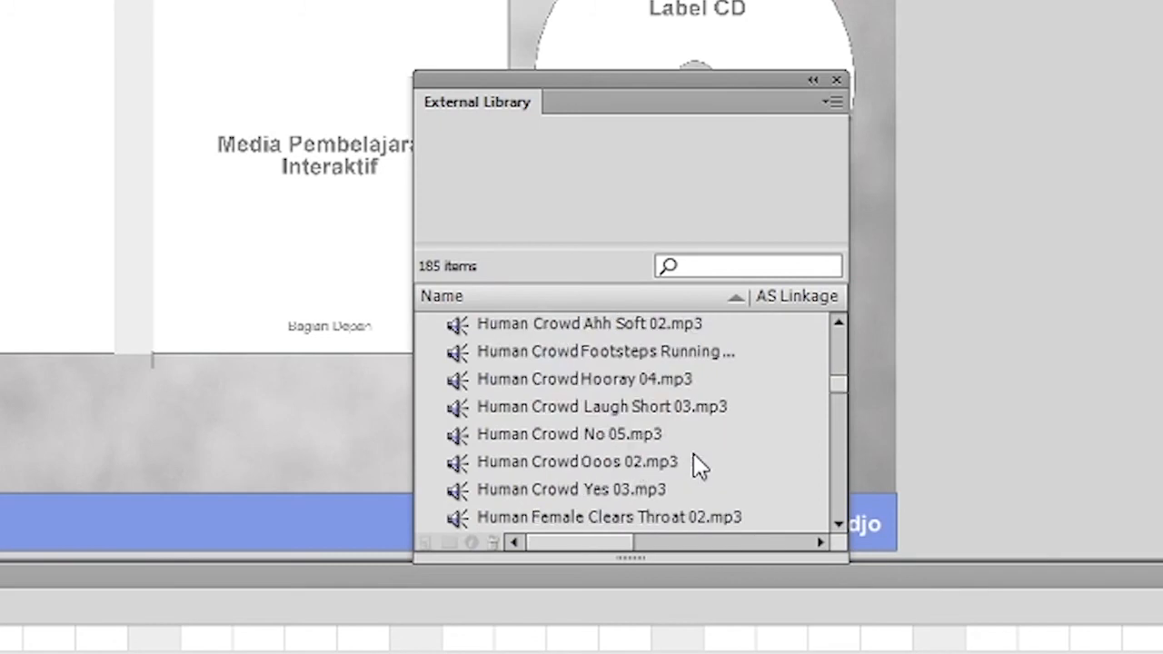
{"action": "scroll", "coordinate": [698, 464], "scroll_direction": "down", "scroll_amount": 10}
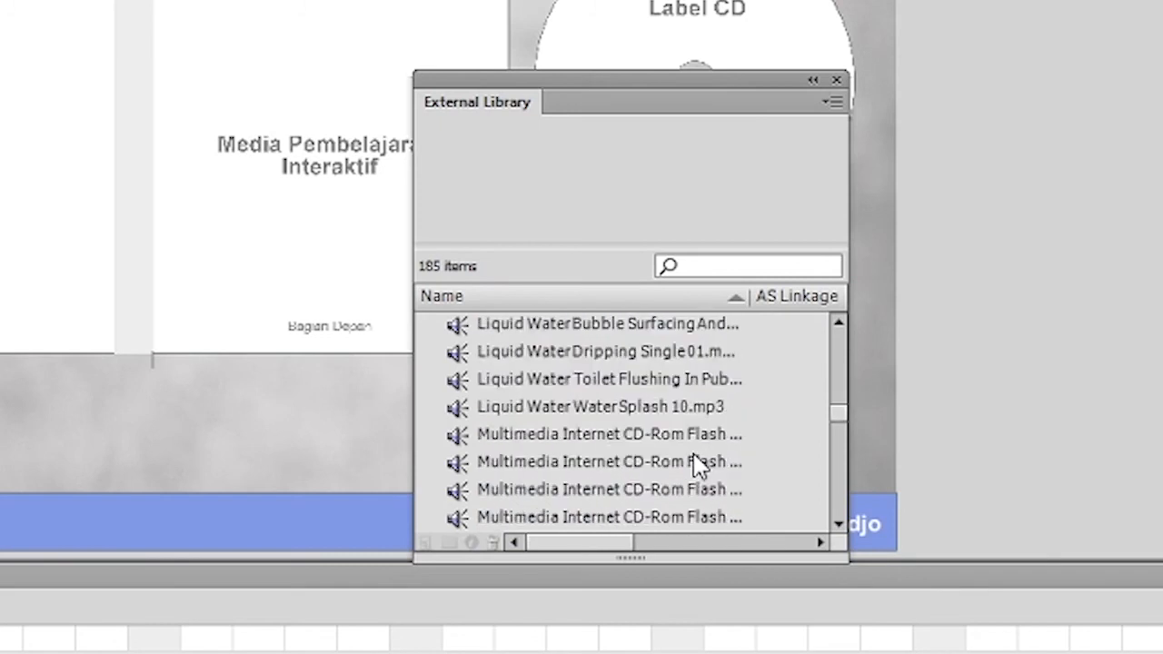
{"action": "scroll", "coordinate": [695, 461], "scroll_direction": "up", "scroll_amount": 1}
{"action": "left_click", "coordinate": [670, 434]}
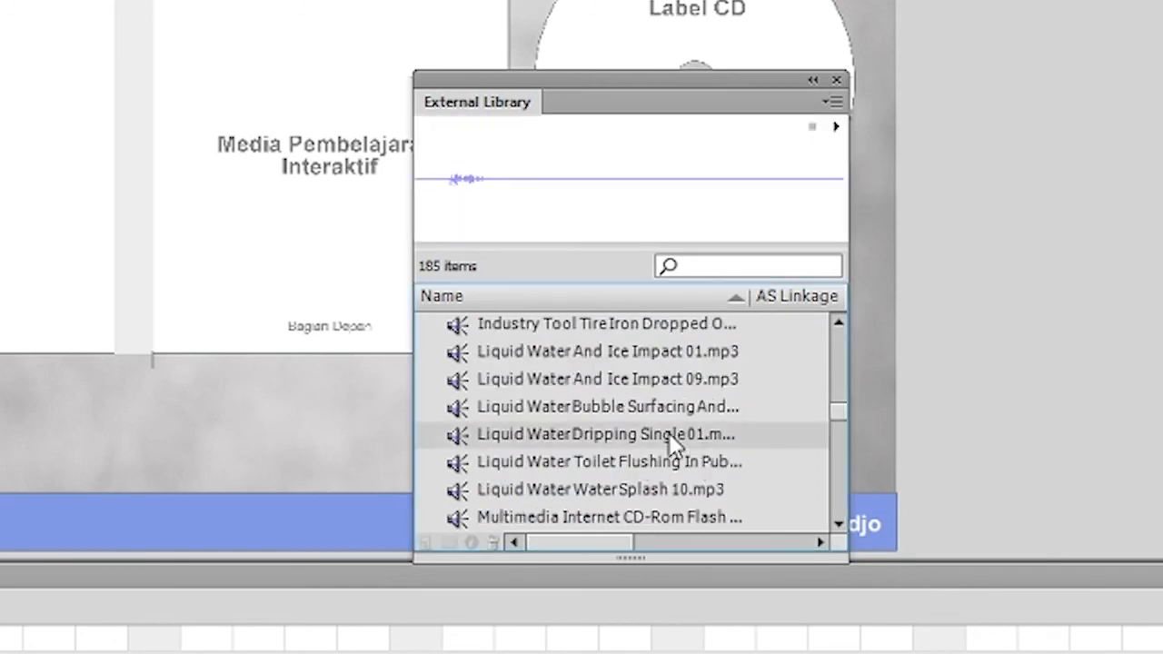
{"action": "left_click_drag", "start_coordinate": [669, 434], "coordinate": [272, 445]}
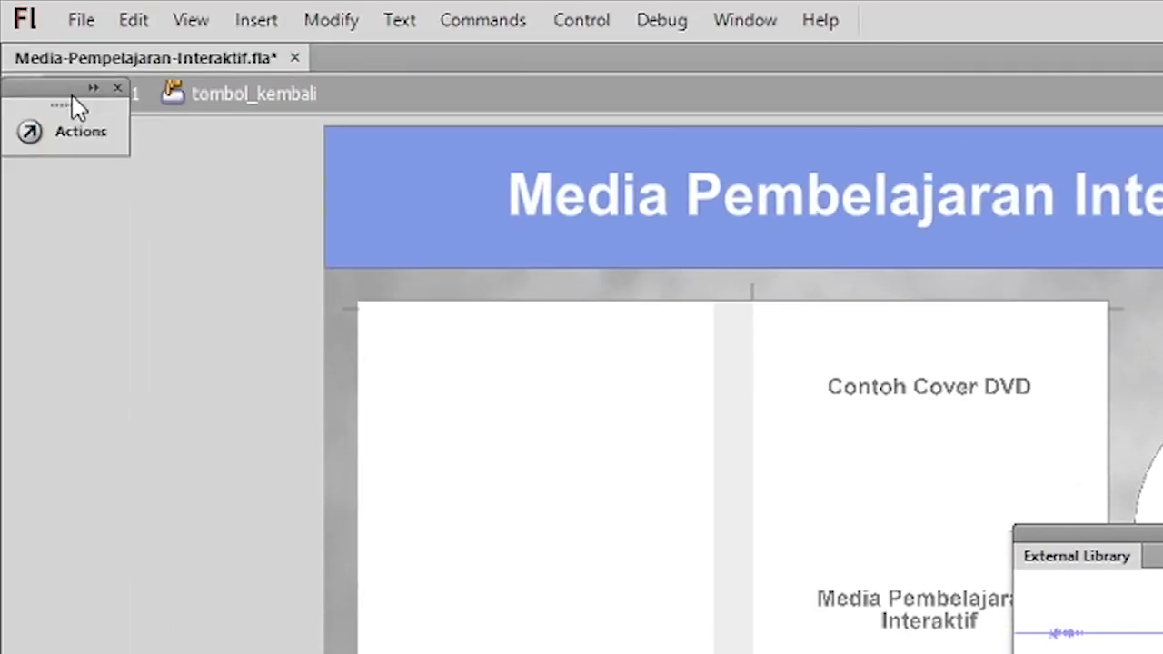
Leave the button symbol to return to Scene 1 and close the External Library.
{"action": "left_click_drag", "start_coordinate": [75, 105], "coordinate": [83, 172]}
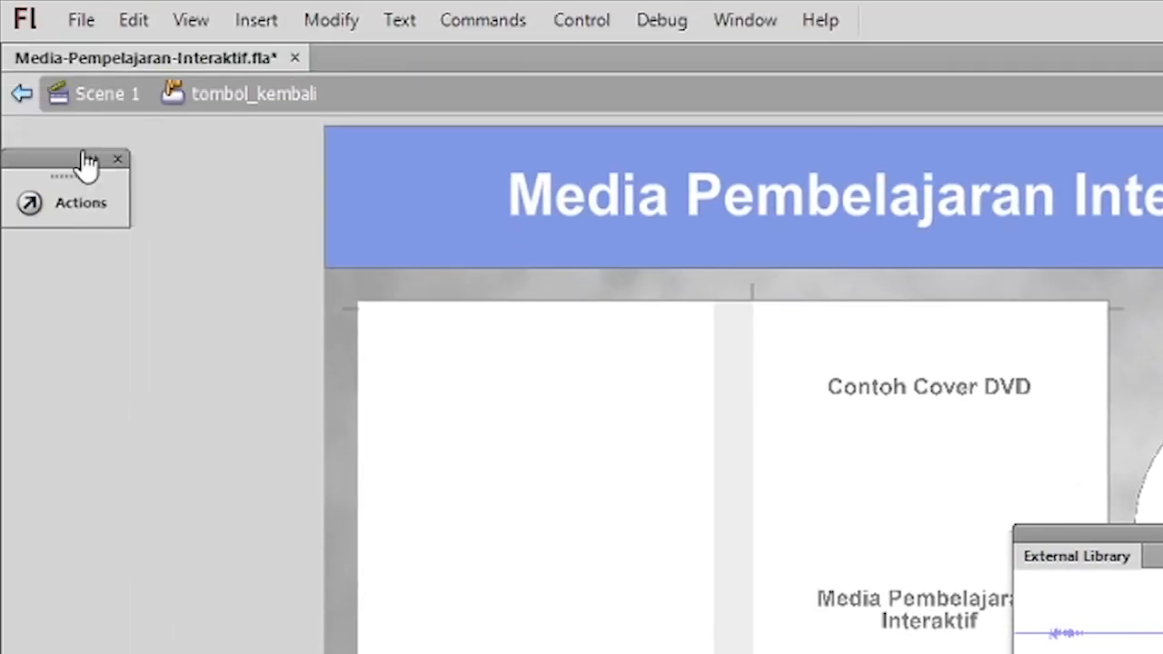
{"action": "left_click", "coordinate": [105, 95]}
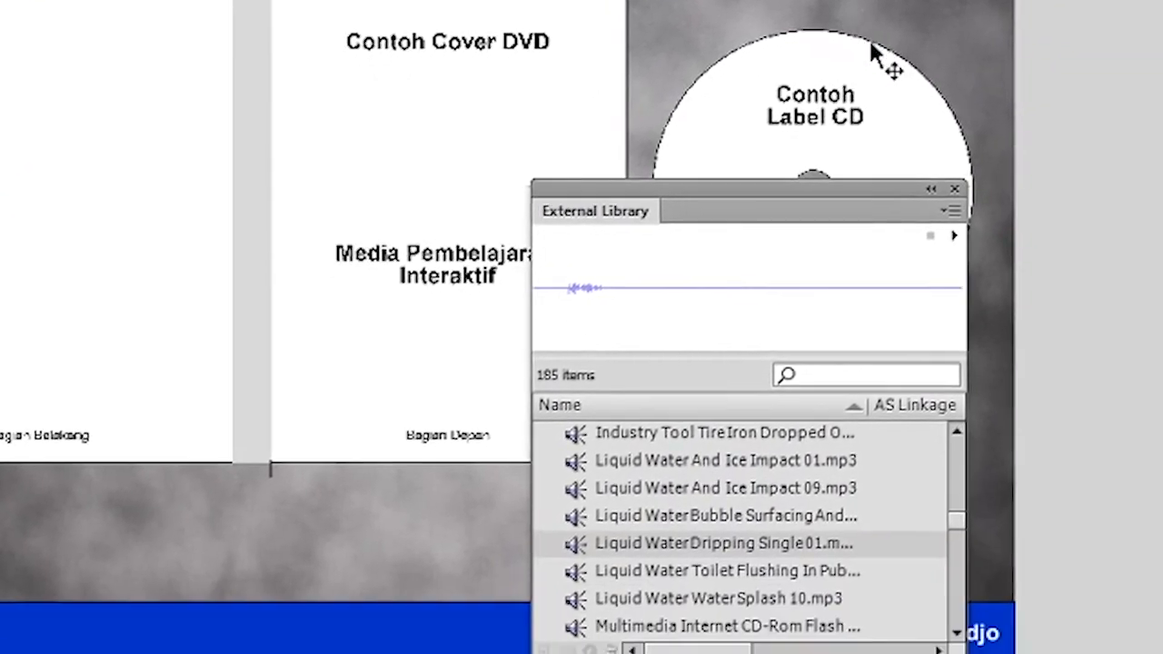
{"action": "left_click", "coordinate": [954, 189]}
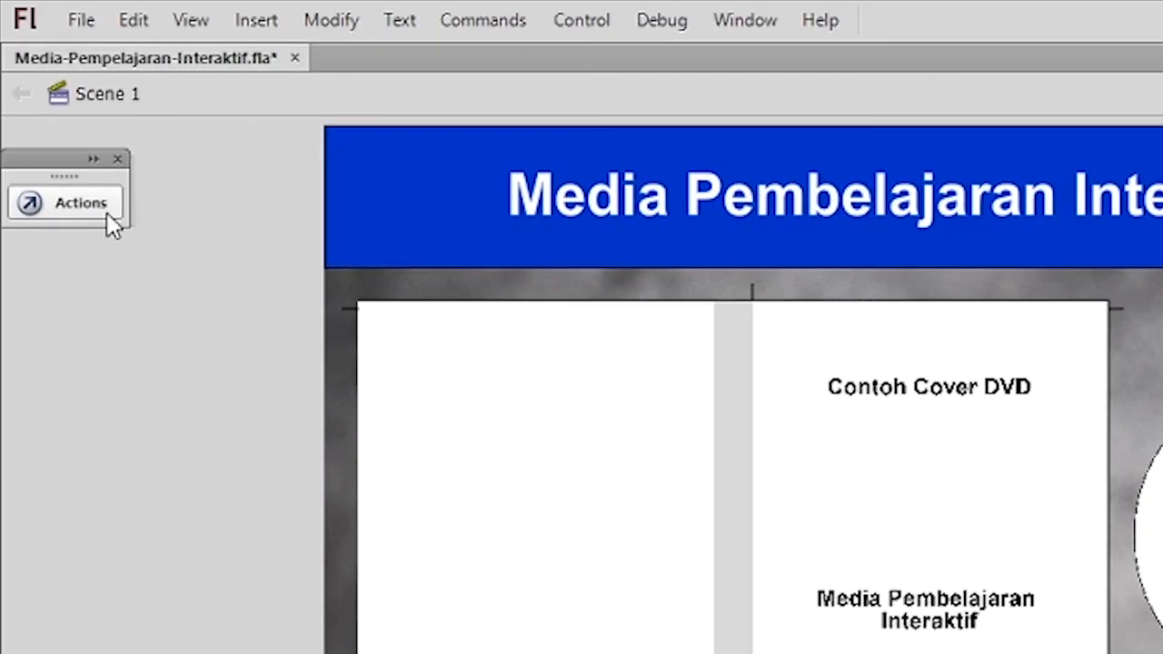
Apply the Timeline Navigation code snippet "Click to Go to Frame and Stop" to the tombol_kembali button.
{"action": "left_click", "coordinate": [107, 217]}
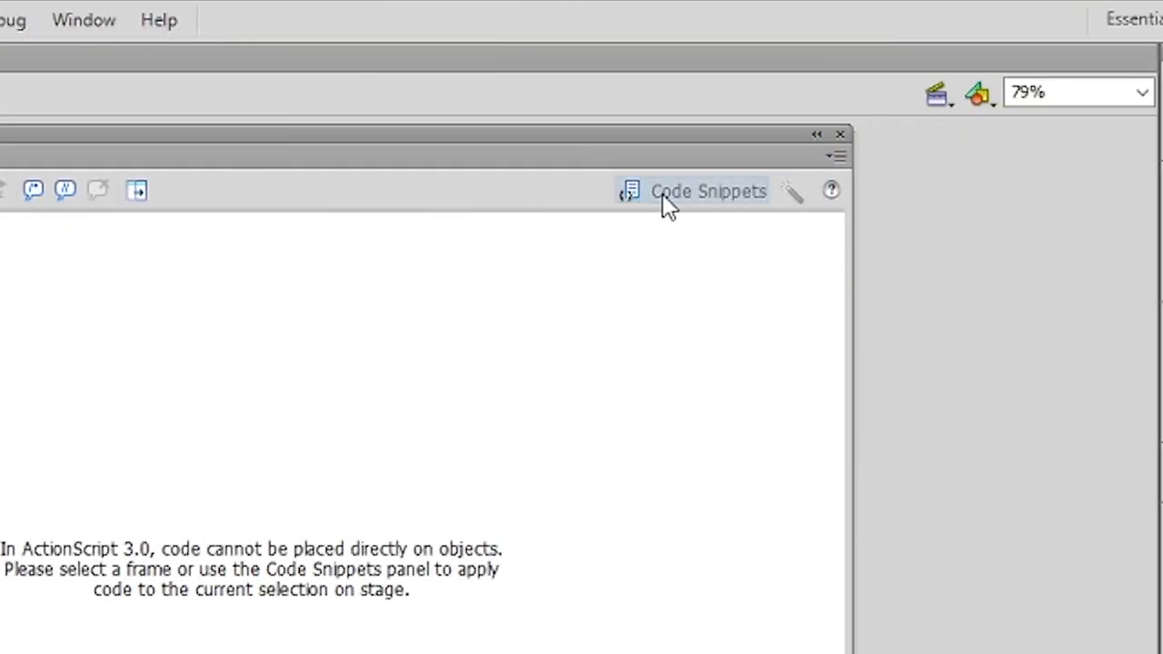
{"action": "left_click", "coordinate": [845, 193]}
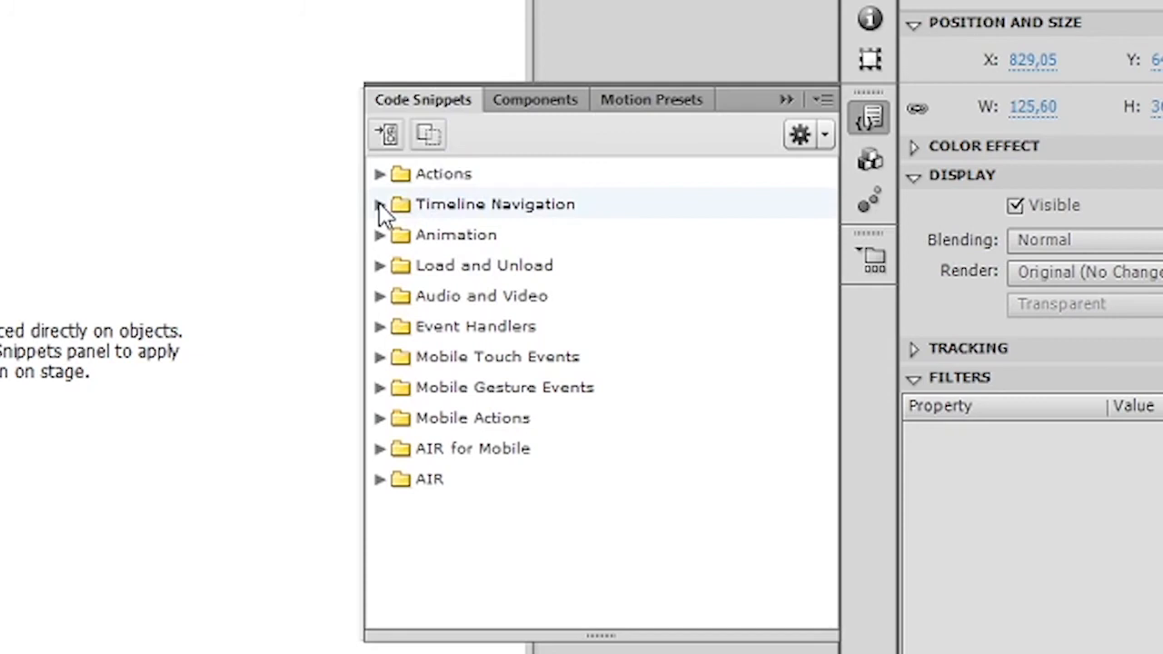
{"action": "left_click", "coordinate": [381, 205]}
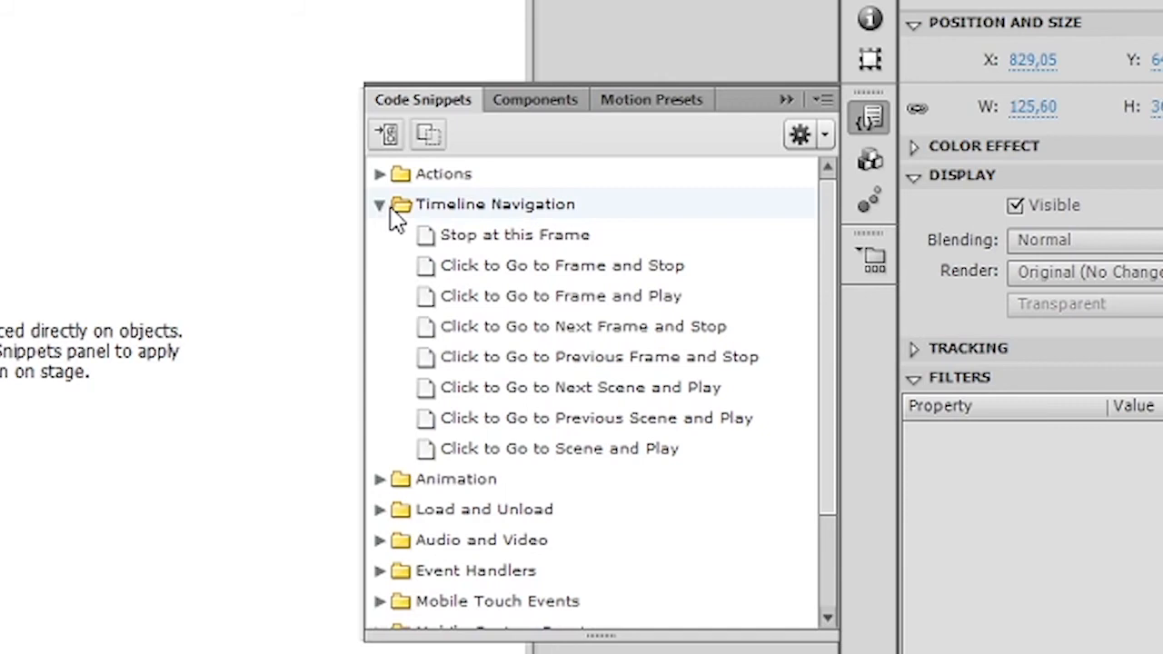
{"action": "double_click", "coordinate": [468, 269]}
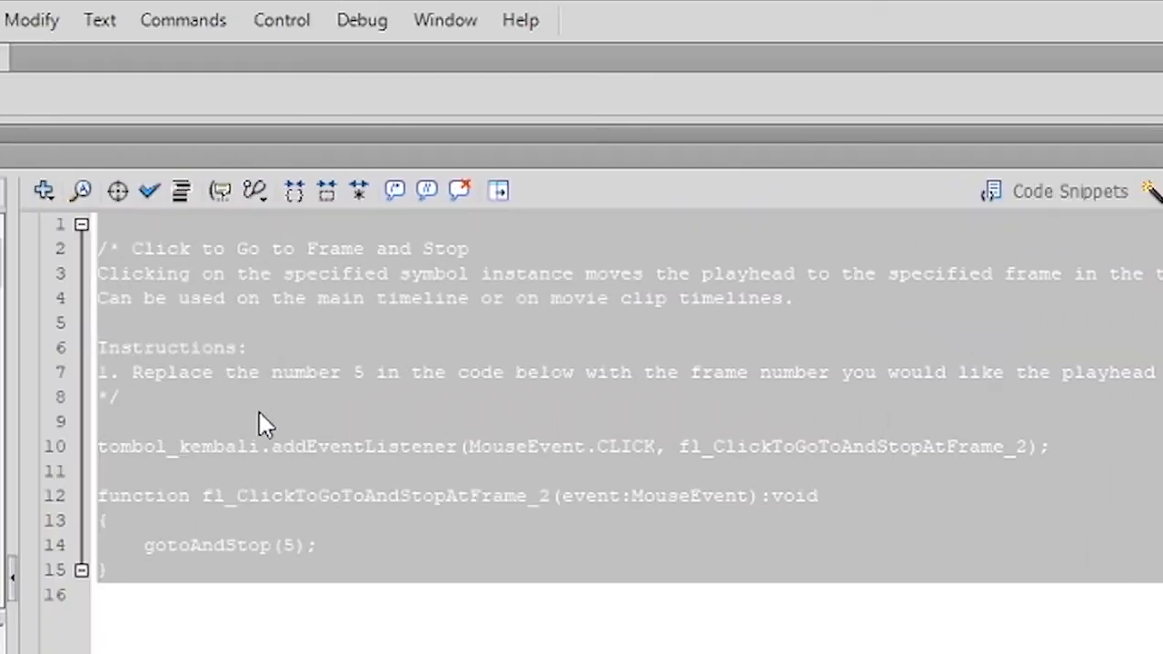
Delete the instruction comment block above the tombol_kembali event listener in the inserted code.
{"action": "left_click", "coordinate": [259, 416]}
{"action": "left_click_drag", "start_coordinate": [104, 413], "coordinate": [54, 221]}
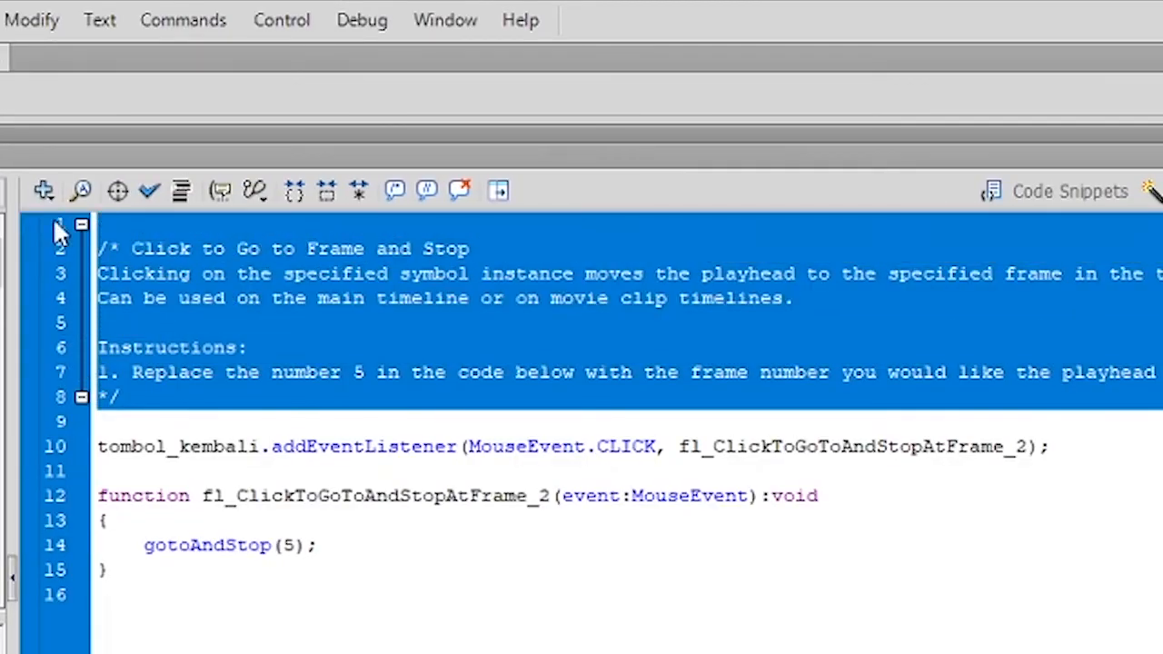
{"action": "key", "text": "Delete"}
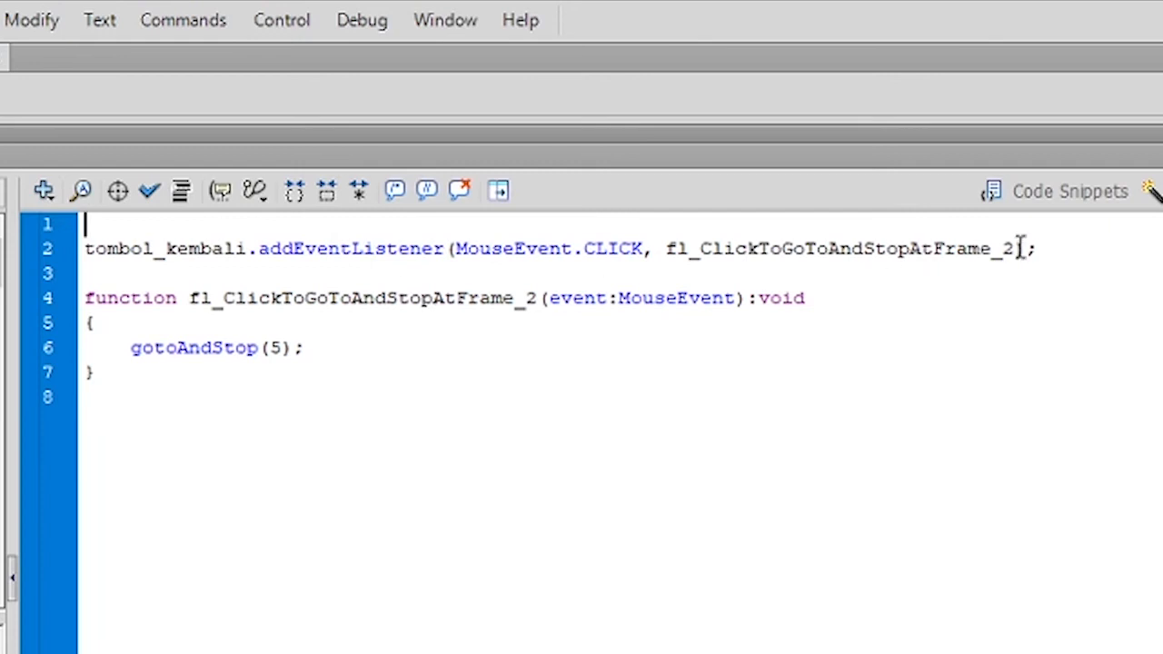
Rename the click handler to fl_ClickToGoToAndStopAtFrame_5 in both the tombol_kembali listener and its function declaration.
{"action": "key", "text": "BackSpace"}
{"action": "type", "text": "5"}
{"action": "key", "text": "BackSpace"}
{"action": "type", "text": "5"}
Change the gotoAndStop target in the tombol_kembali handler to frame 1 and collapse the script editor.
{"action": "left_click", "coordinate": [284, 345]}
{"action": "type", "text": "1"}
{"action": "key", "text": "BackSpace"}
{"action": "key", "text": "BackSpace"}
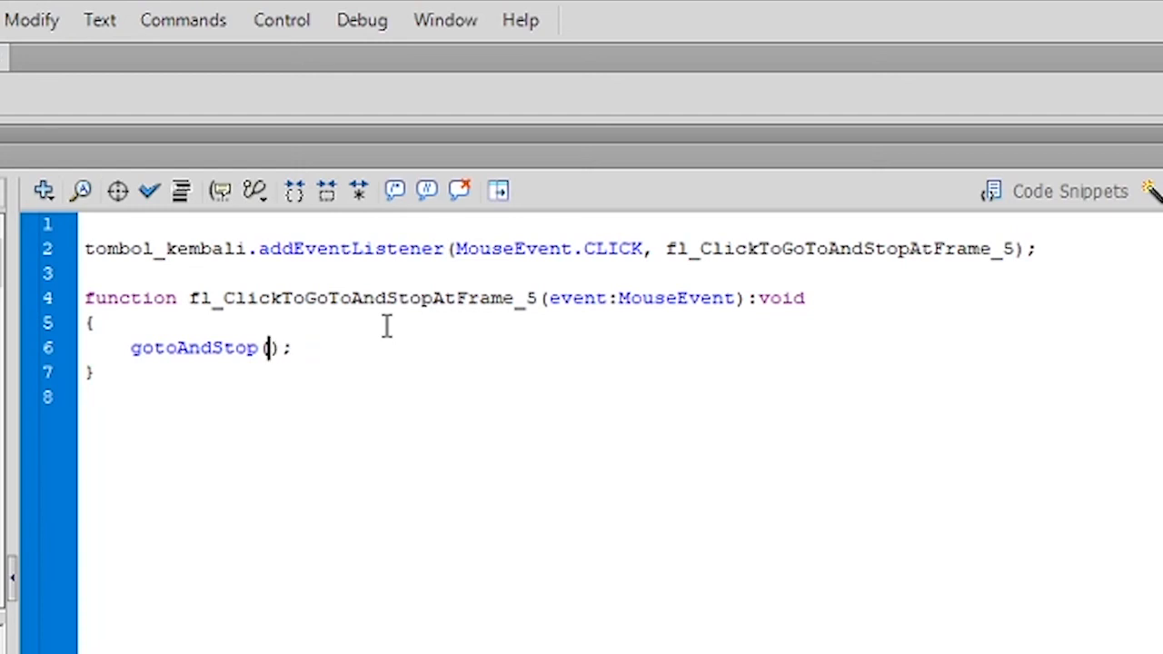
{"action": "type", "text": "1"}
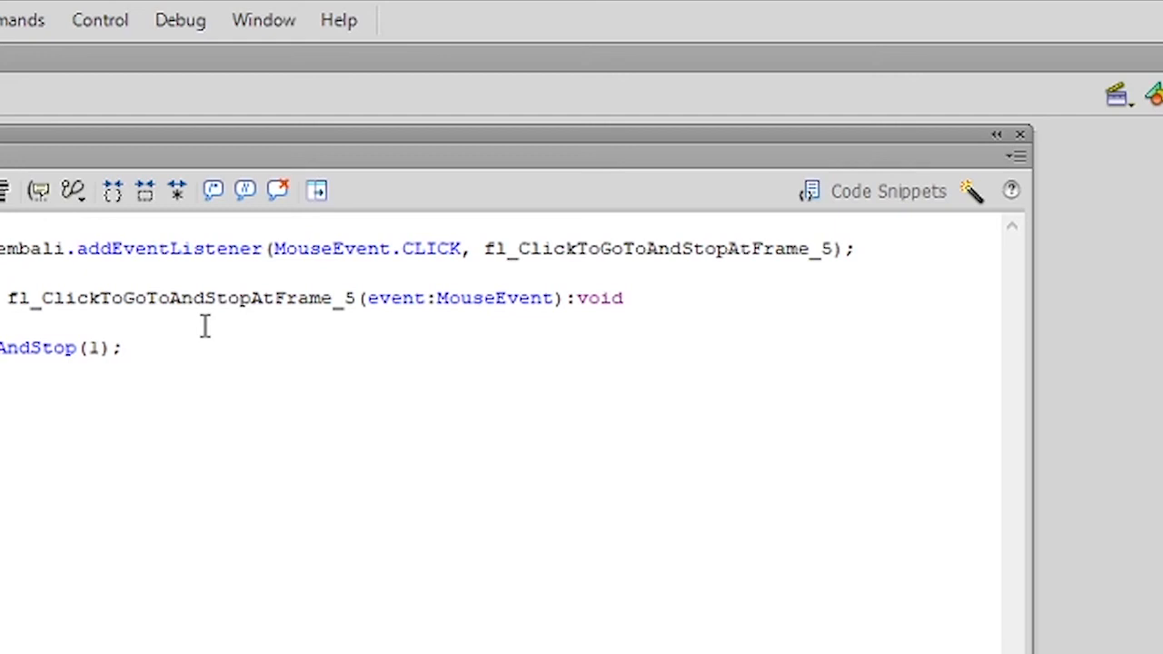
{"action": "left_click", "coordinate": [994, 136]}
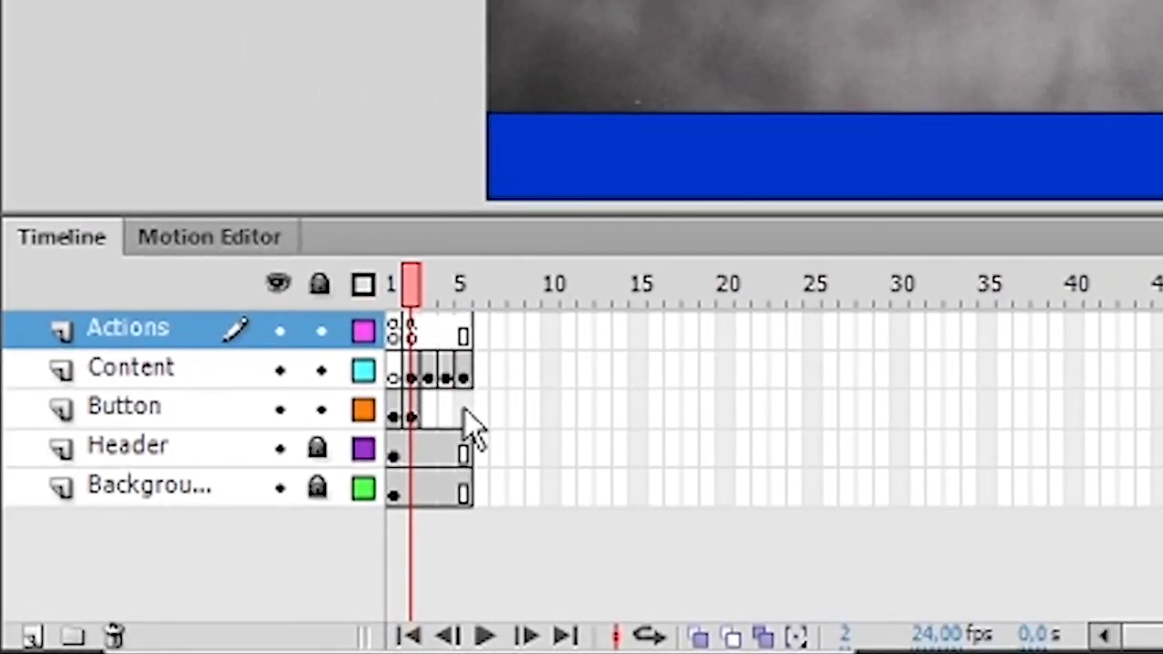
Extend the Button layer to frame 5 by inserting a frame there.
{"action": "left_click", "coordinate": [464, 409]}
{"action": "left_click_drag", "start_coordinate": [466, 411], "coordinate": [468, 416]}
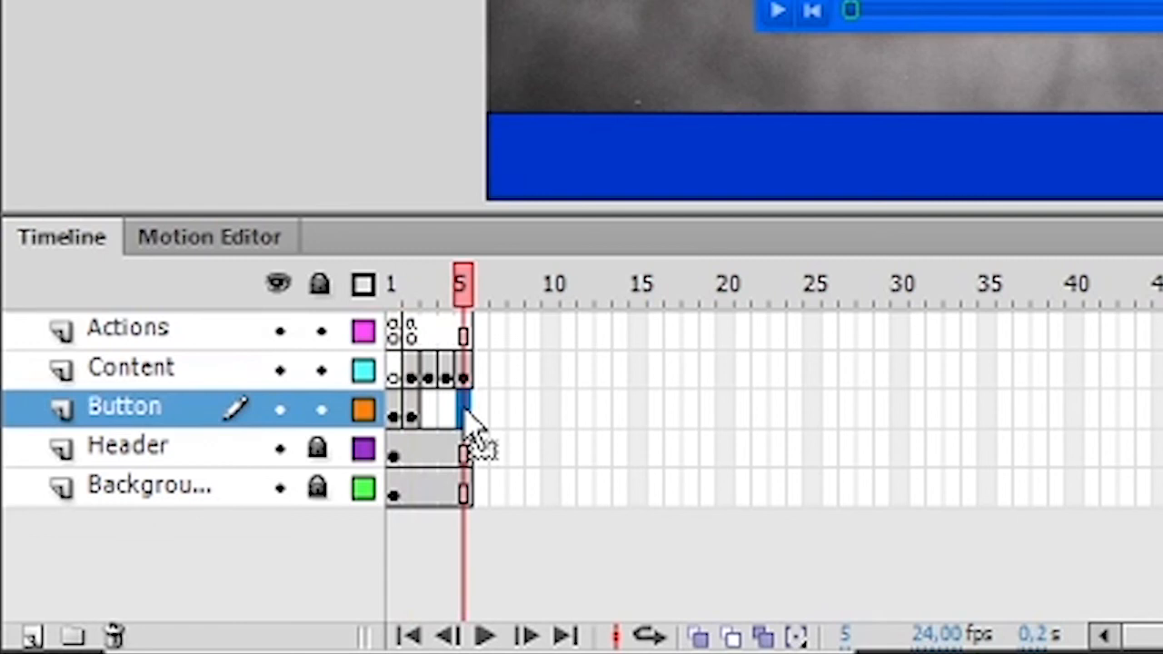
{"action": "right_click", "coordinate": [466, 416]}
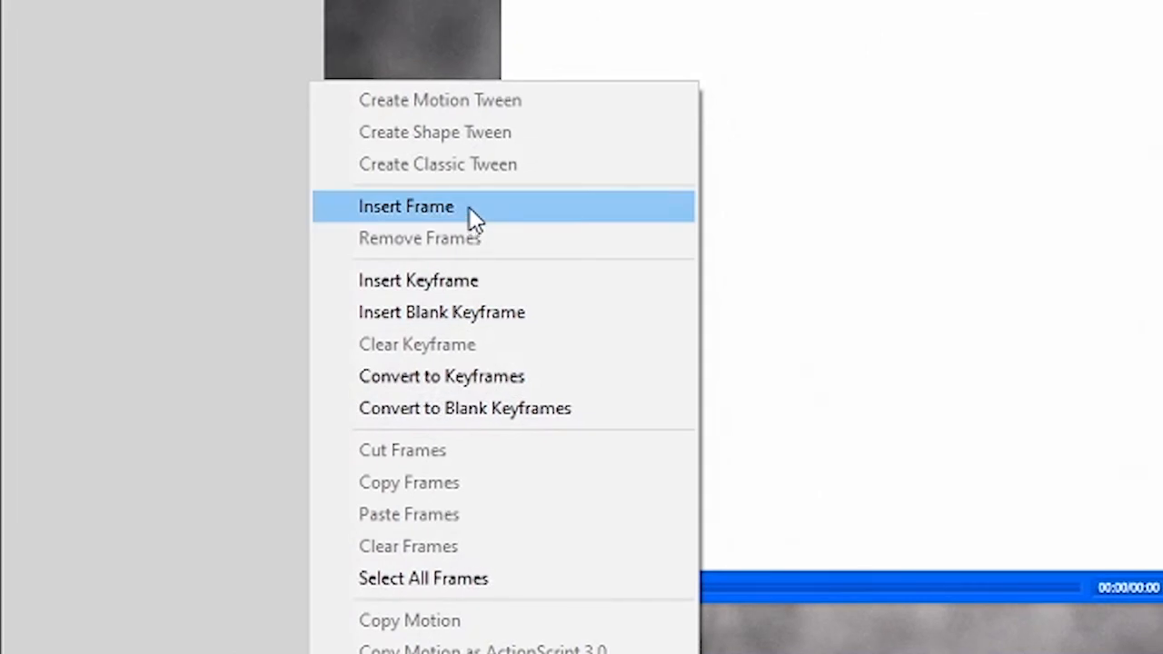
{"action": "left_click", "coordinate": [469, 207]}
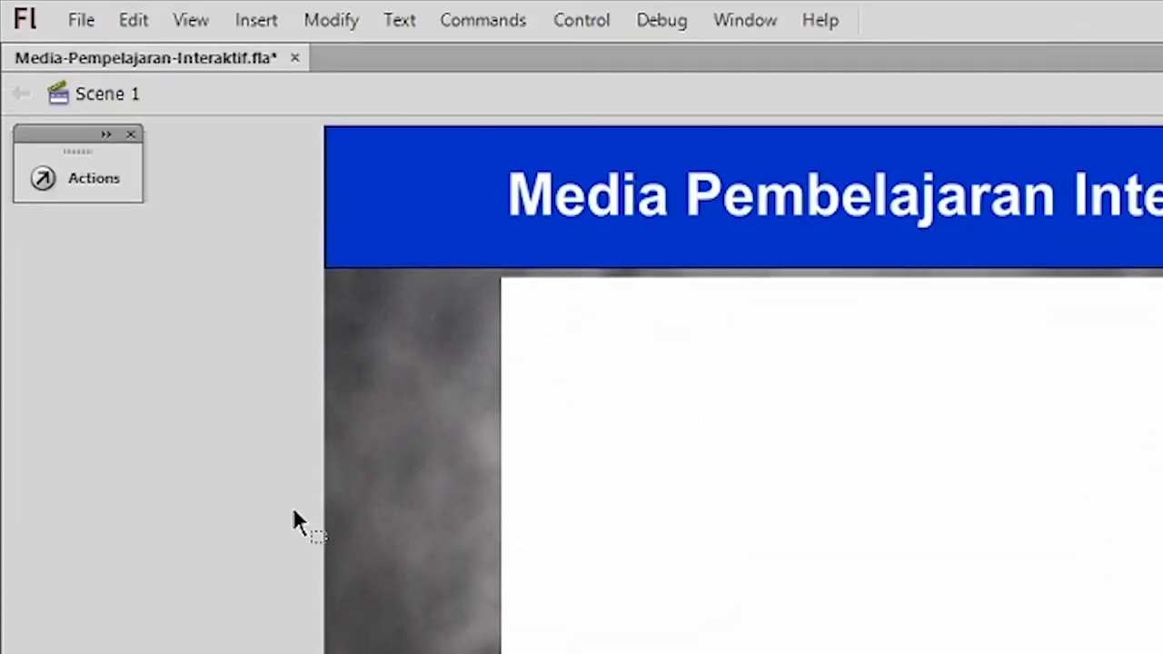
Copy the complete tombol_kembali listener and function code from frame 2 of the Actions layer.
{"action": "left_click", "coordinate": [53, 173]}
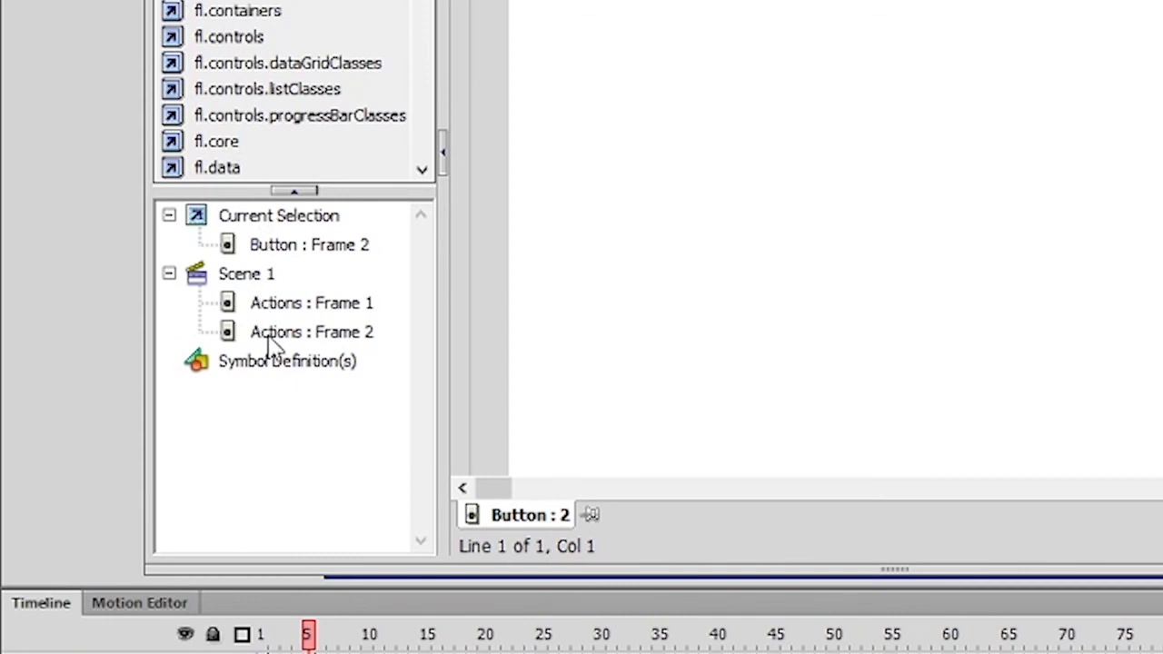
{"action": "left_click", "coordinate": [270, 336]}
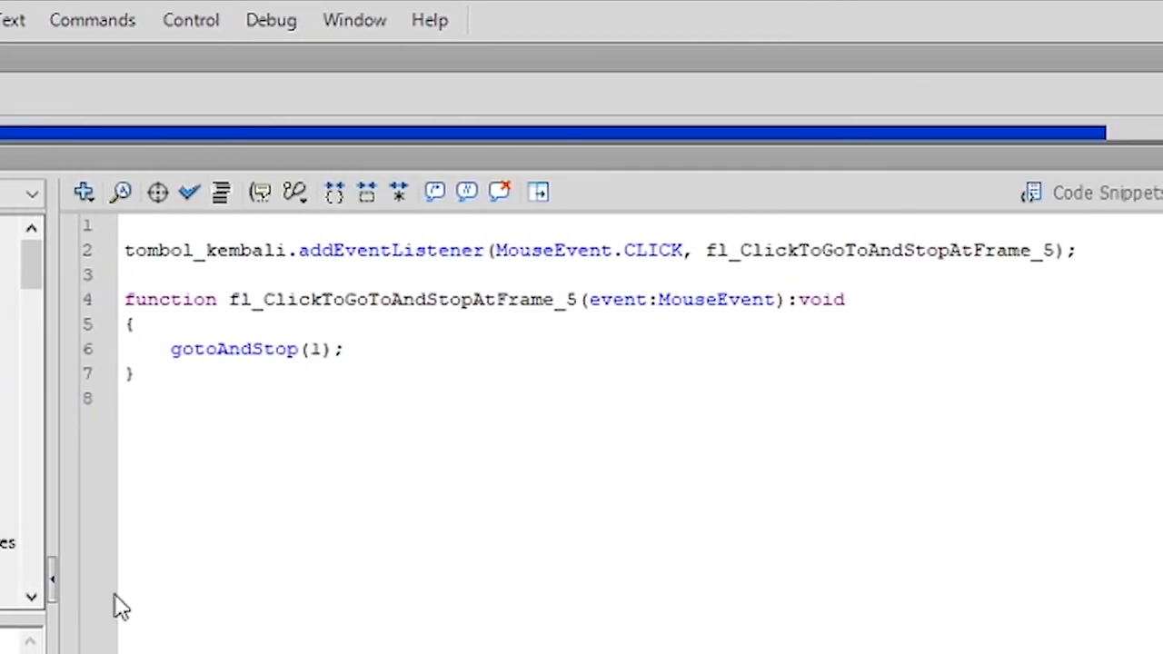
{"action": "left_click_drag", "start_coordinate": [298, 403], "coordinate": [245, 235]}
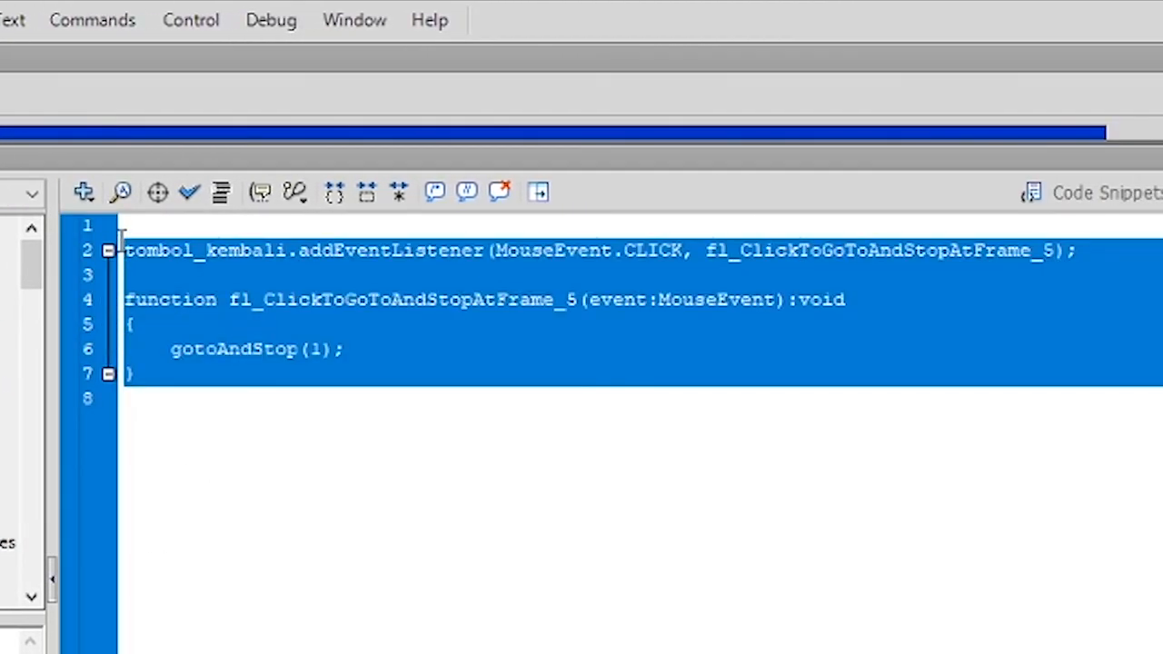
{"action": "right_click", "coordinate": [215, 254]}
{"action": "left_click", "coordinate": [291, 427]}
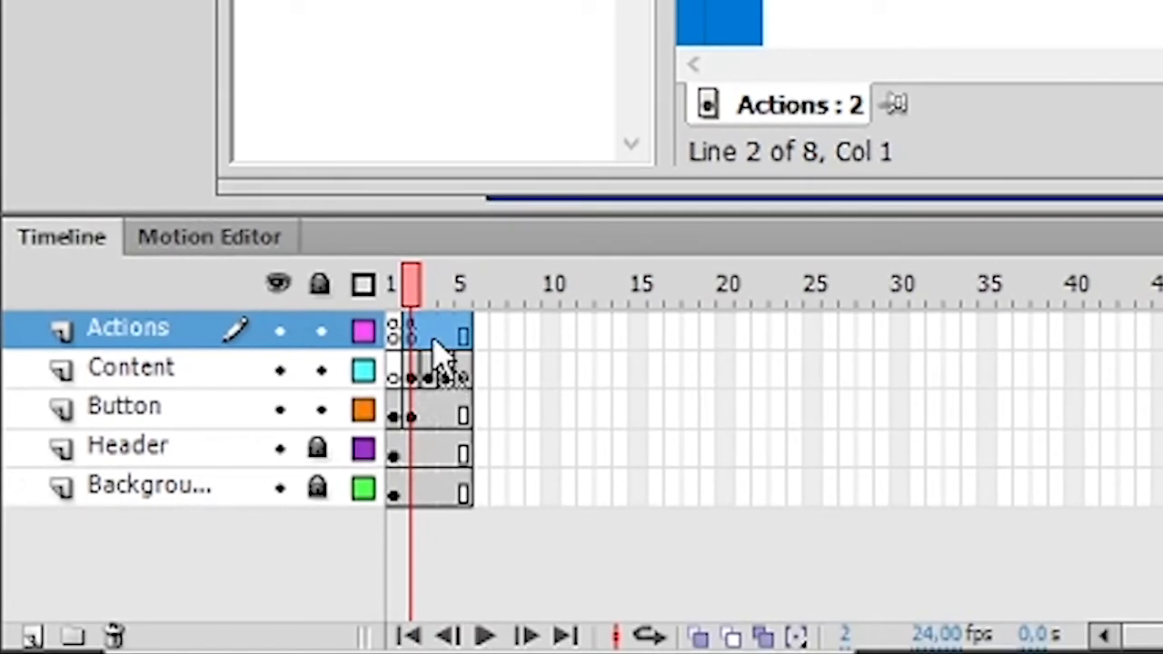
Insert a keyframe at frame 3 of the Actions layer and paste the copied tombol_kembali code into its script.
{"action": "key", "text": "F9"}
{"action": "left_click", "coordinate": [394, 419]}
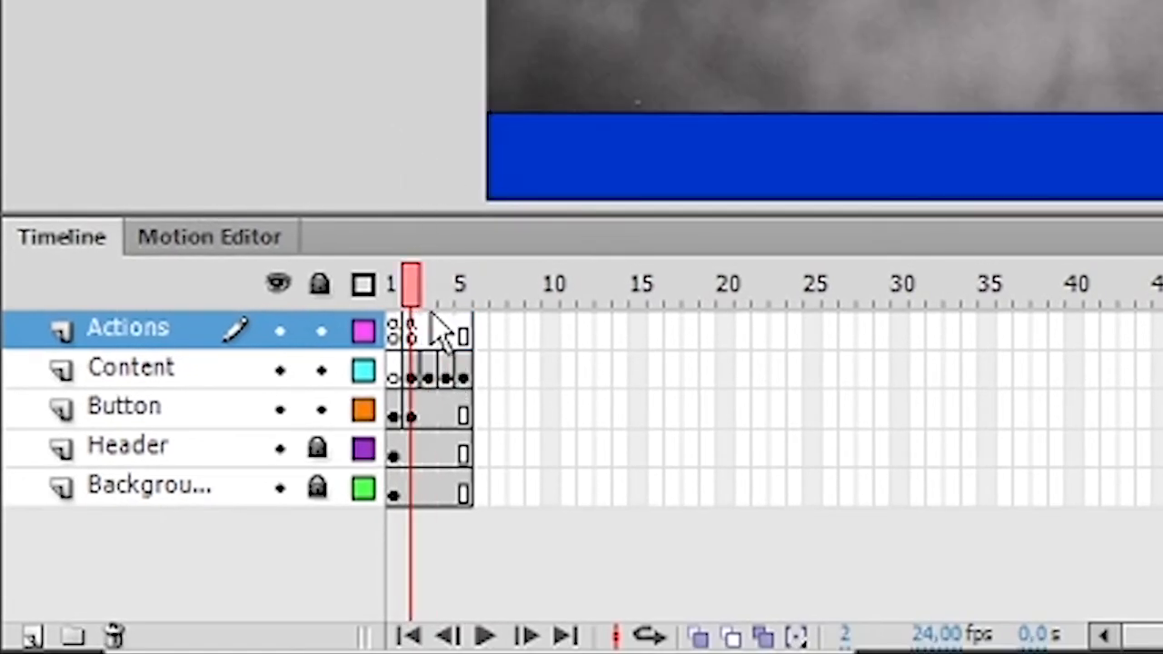
{"action": "right_click", "coordinate": [433, 334]}
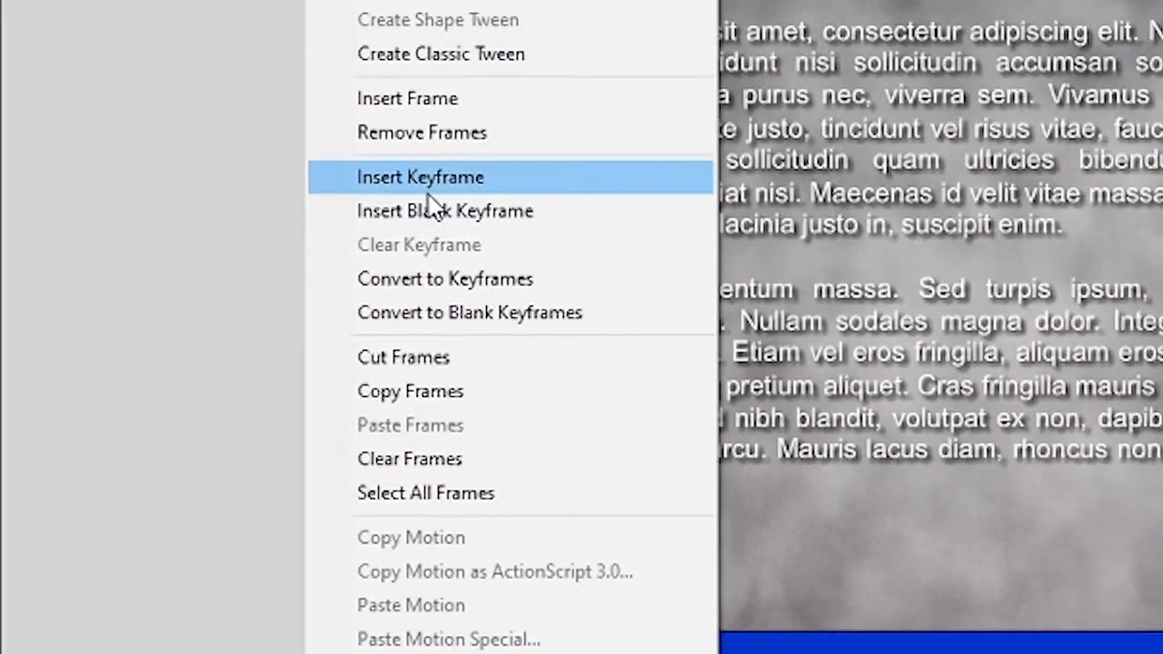
{"action": "left_click", "coordinate": [397, 182]}
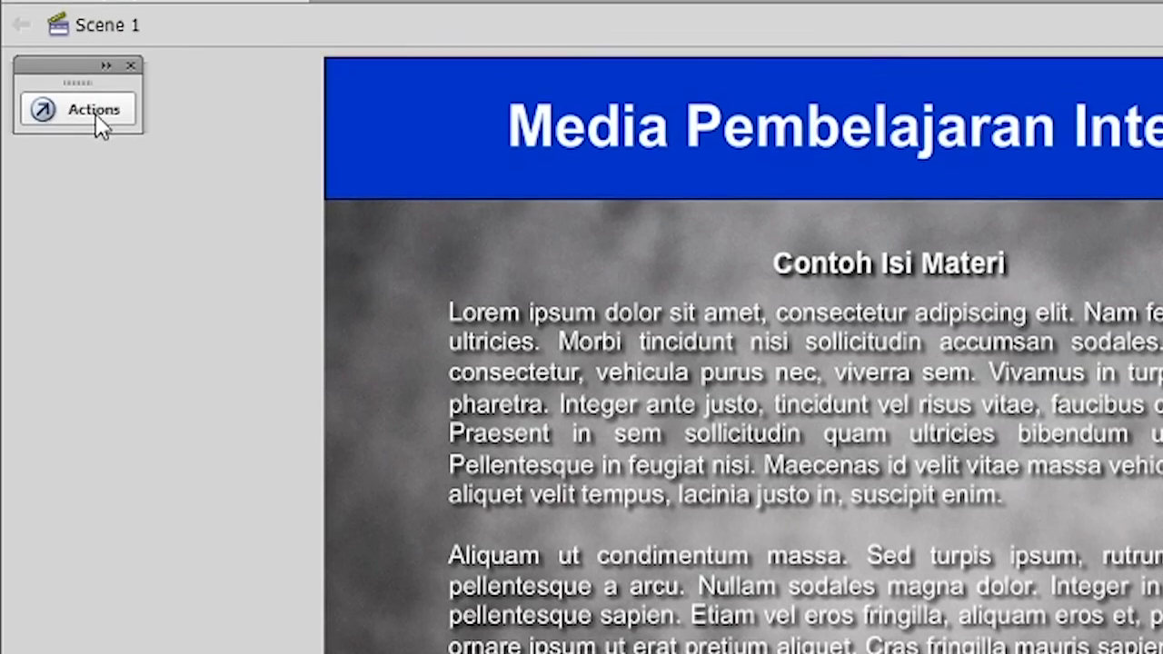
{"action": "left_click", "coordinate": [91, 116]}
{"action": "right_click", "coordinate": [545, 343]}
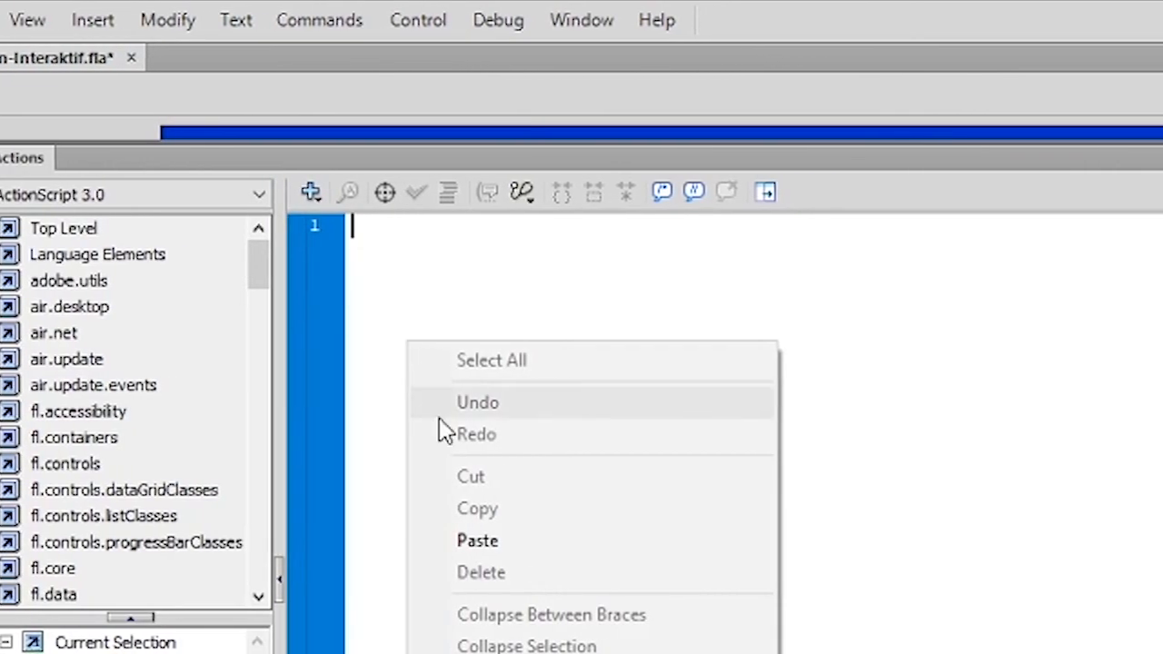
{"action": "left_click", "coordinate": [630, 541]}
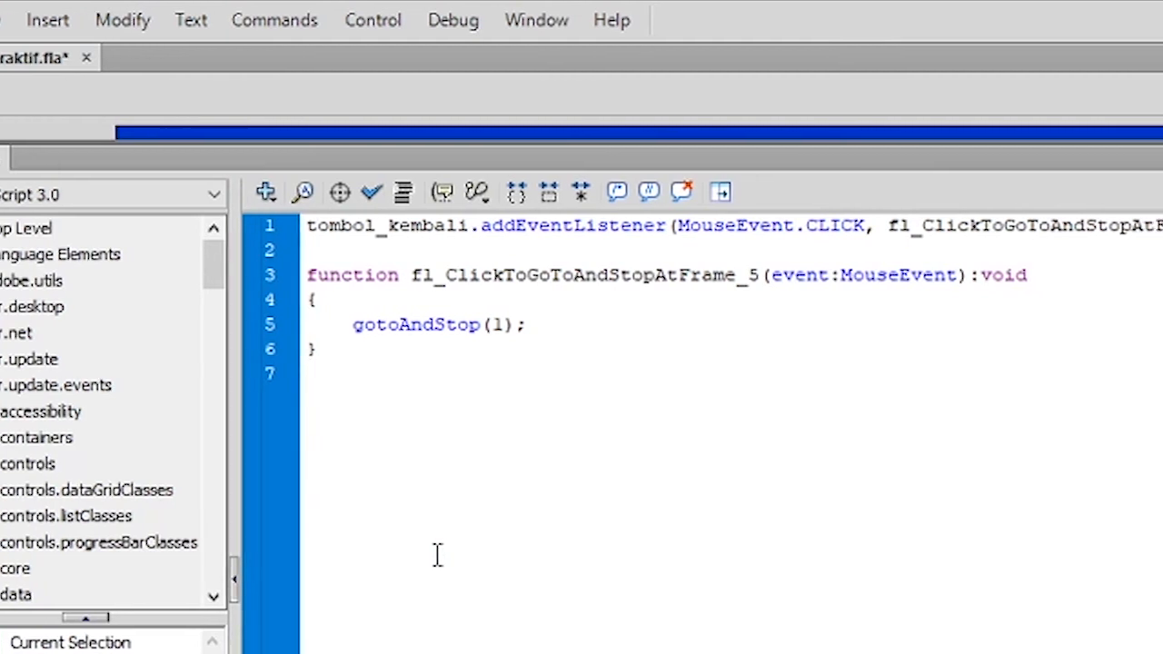
Rename the handler in the frame 3 script to fl_ClickToGoToAndStopAtFrame_6 in both the listener and the function.
{"action": "left_click", "coordinate": [1001, 232]}
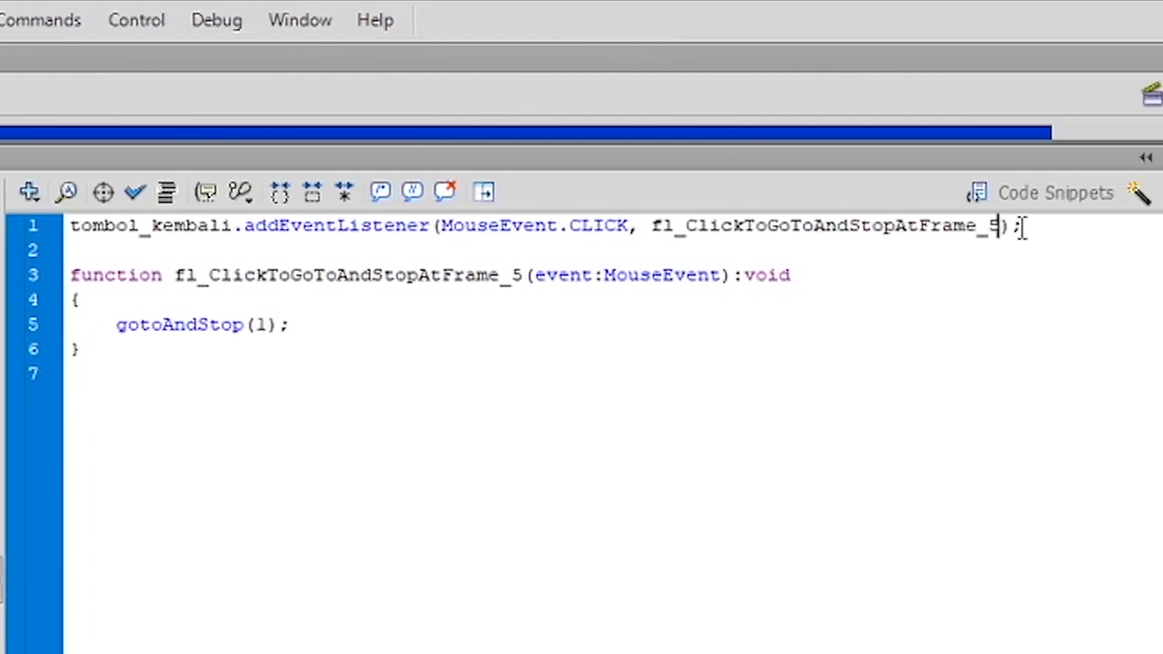
{"action": "key", "text": "BackSpace"}
{"action": "type", "text": "6"}
{"action": "key", "text": "BackSpace"}
{"action": "type", "text": "6"}
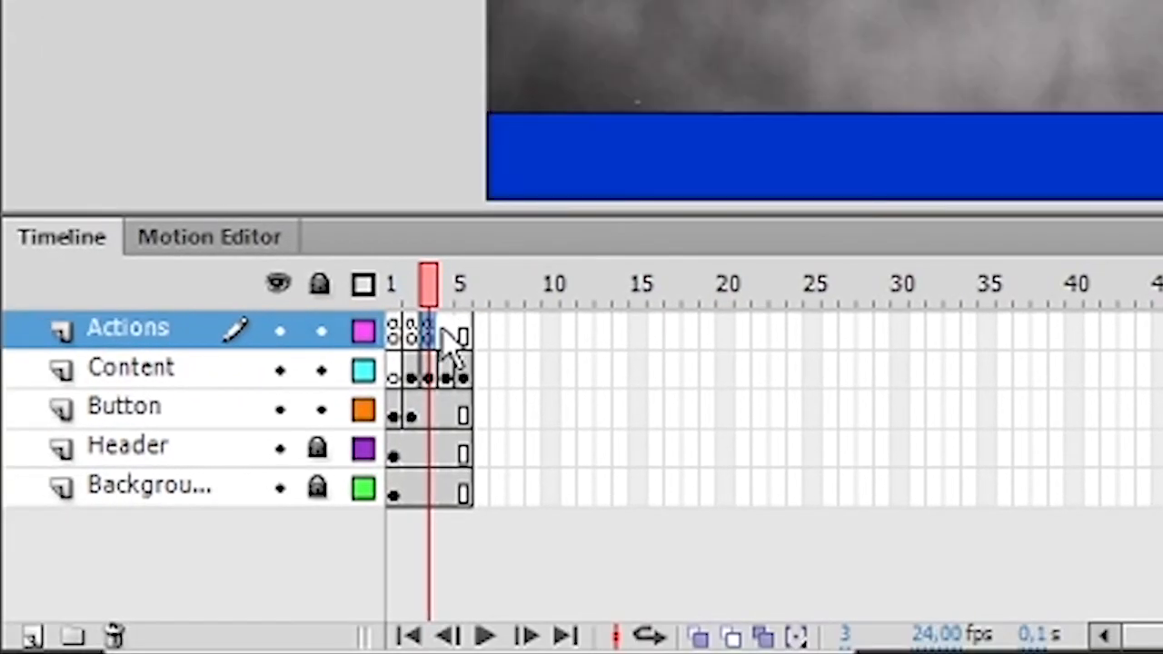
Insert a keyframe at frame 4 of the Actions layer and paste the copied tombol_kembali code into its script.
{"action": "right_click", "coordinate": [445, 332]}
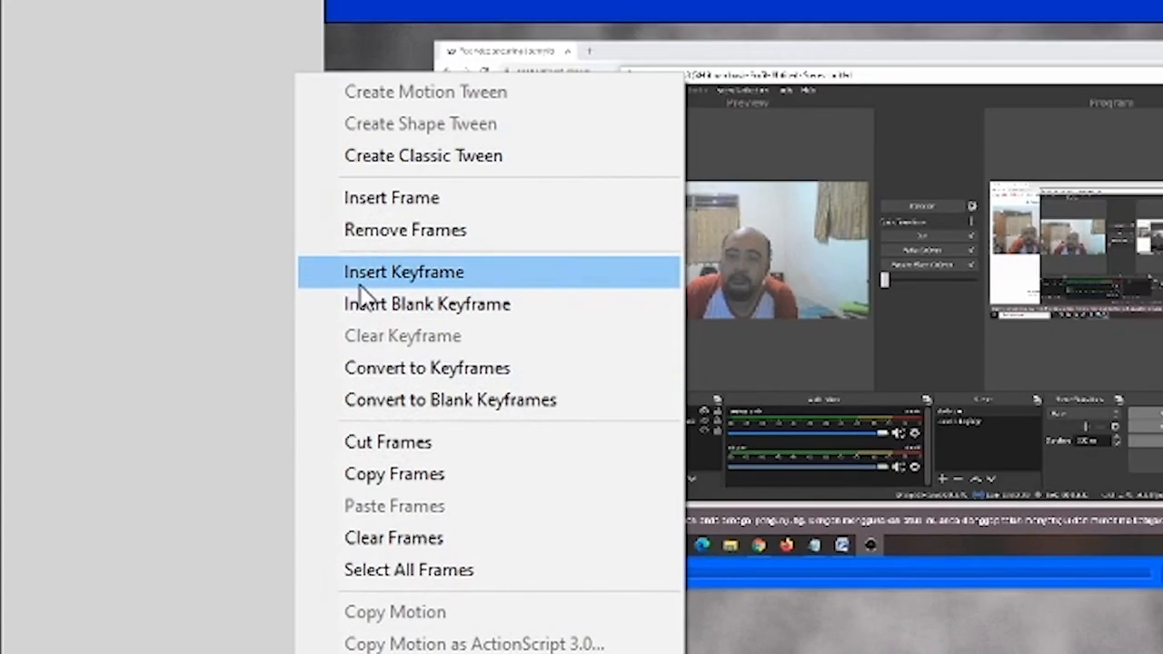
{"action": "left_click", "coordinate": [360, 284]}
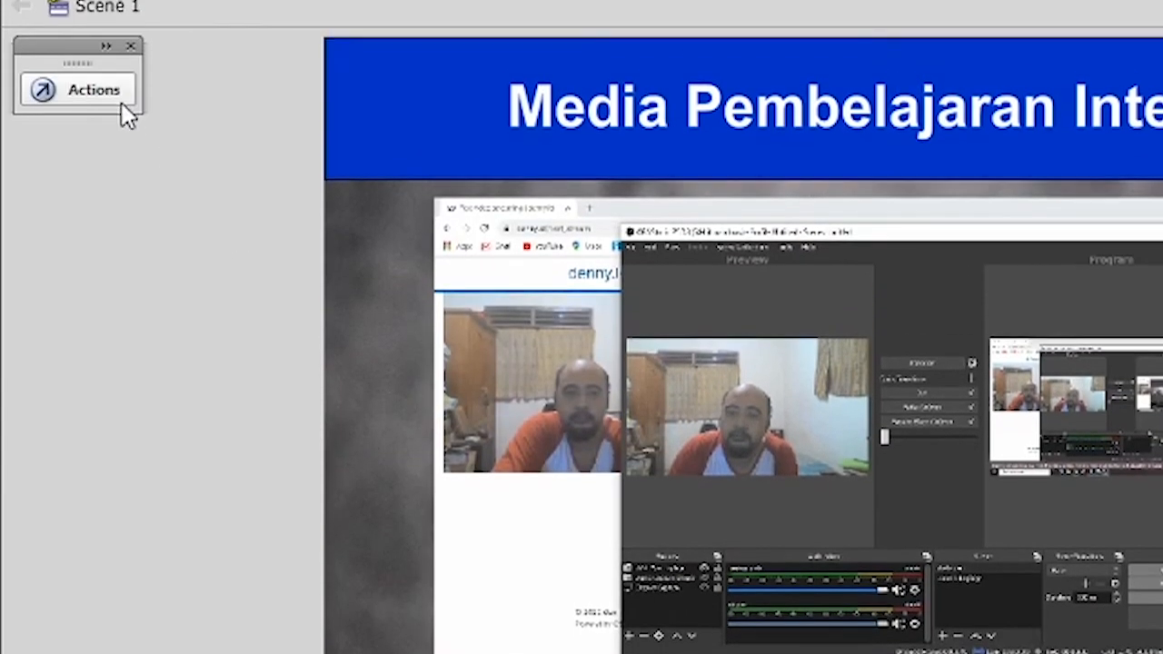
{"action": "left_click", "coordinate": [118, 100]}
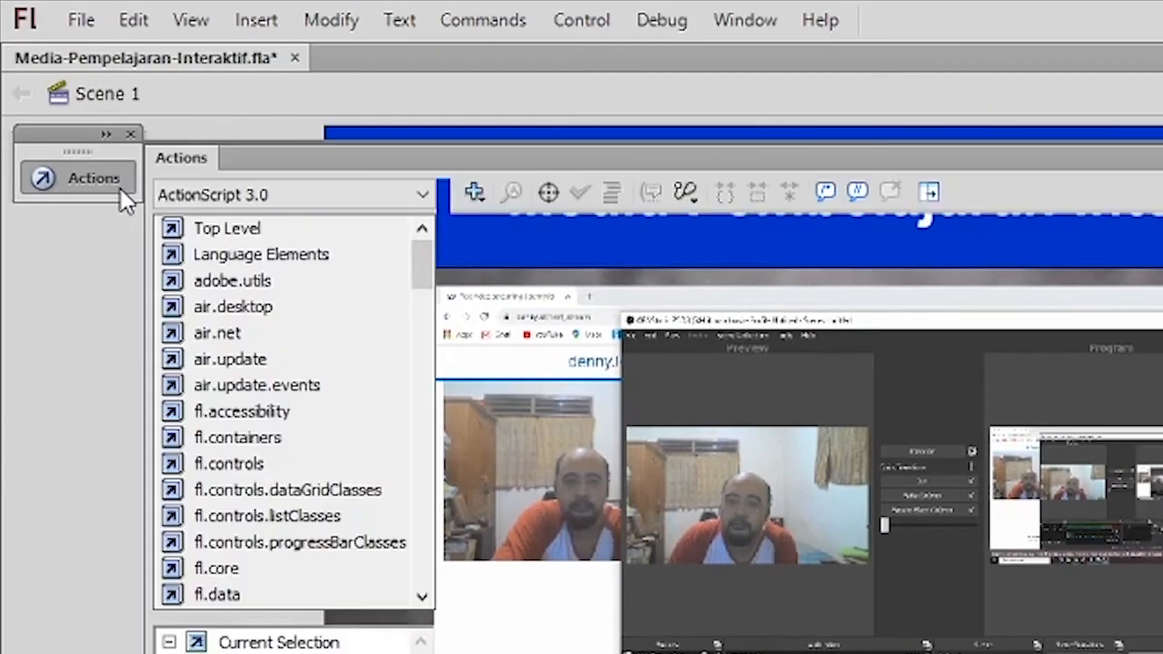
{"action": "right_click", "coordinate": [527, 296]}
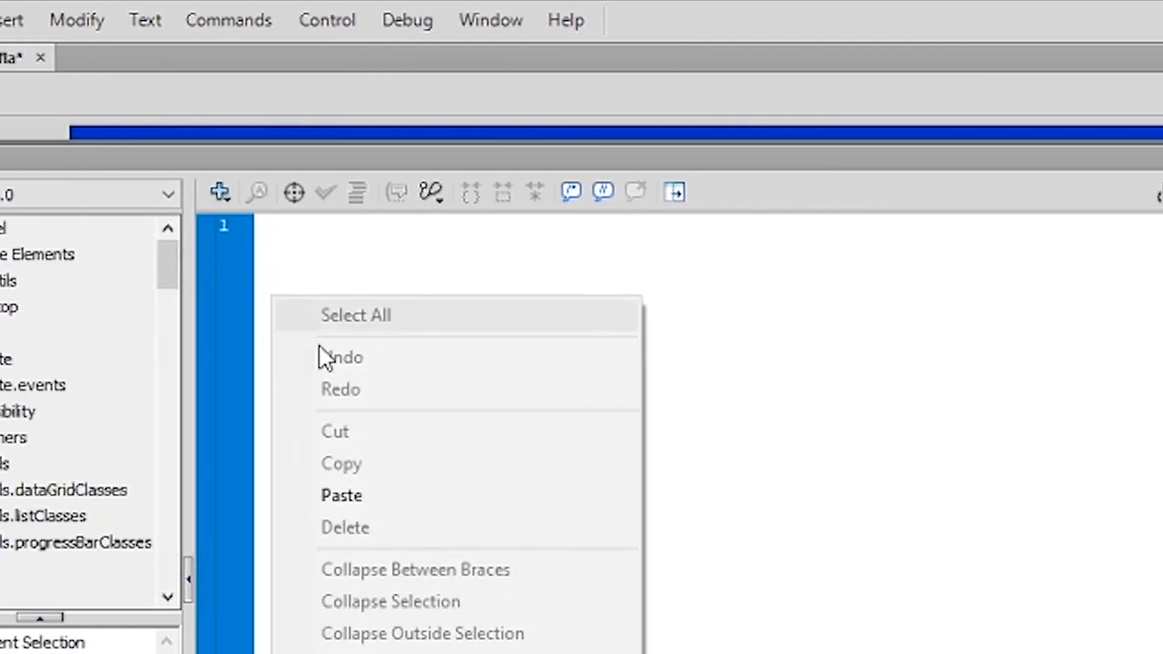
{"action": "left_click", "coordinate": [344, 495]}
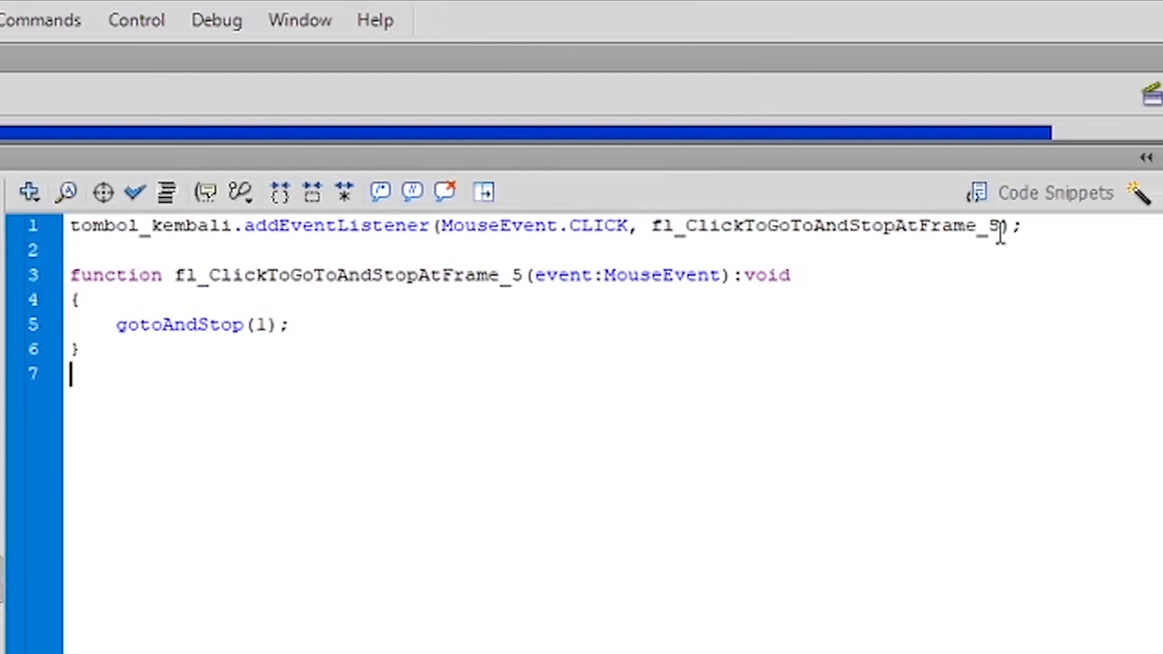
Rename the handler in the frame 4 script to fl_ClickToGoToAndStopAtFrame_7 in both the listener and the function.
{"action": "key", "text": "BackSpace"}
{"action": "type", "text": "7"}
{"action": "left_click", "coordinate": [525, 275]}
{"action": "key", "text": "BackSpace"}
{"action": "type", "text": "7"}
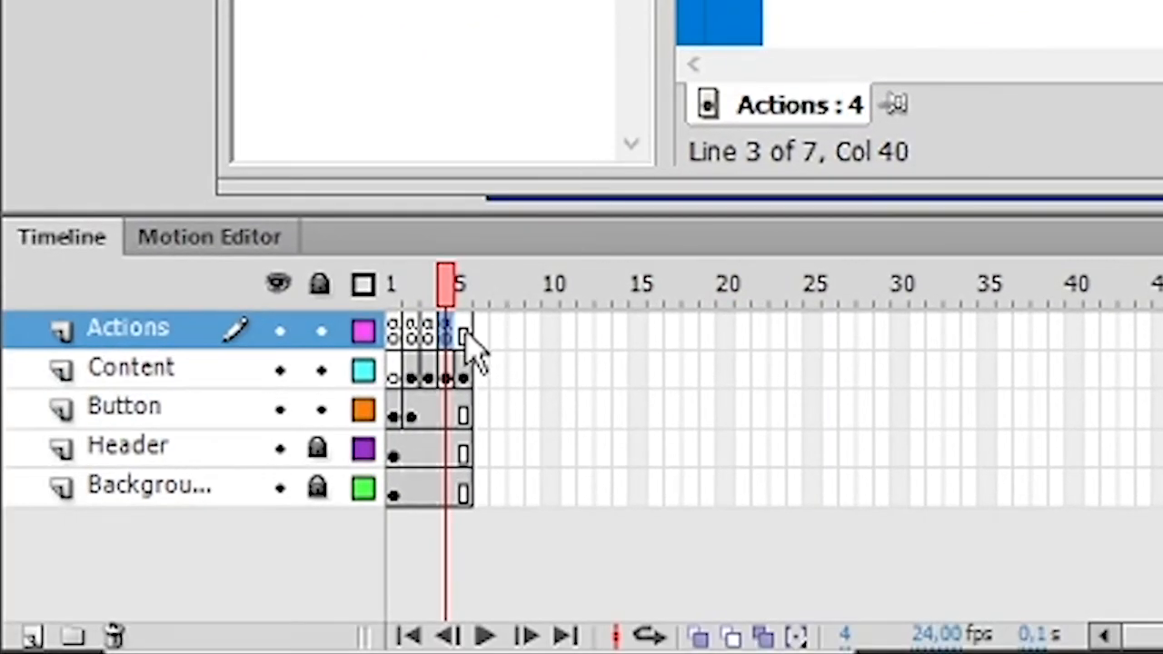
Insert a keyframe at frame 5 of the Actions layer and paste the copied tombol_kembali code into its script.
{"action": "left_click", "coordinate": [465, 336]}
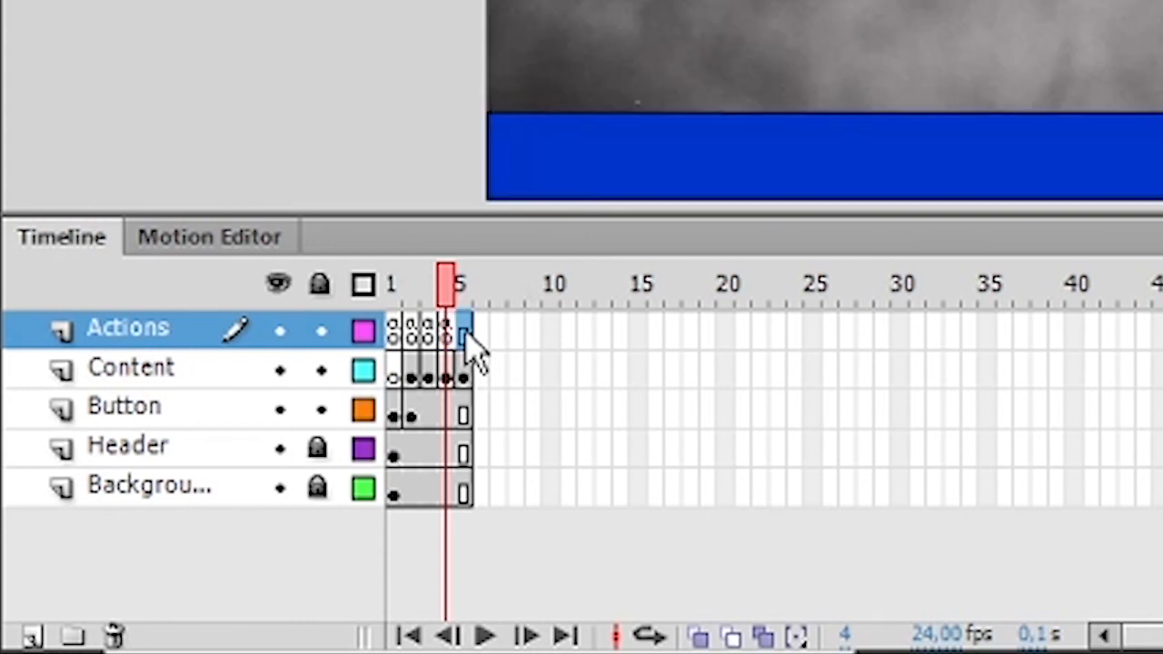
{"action": "left_click", "coordinate": [469, 343]}
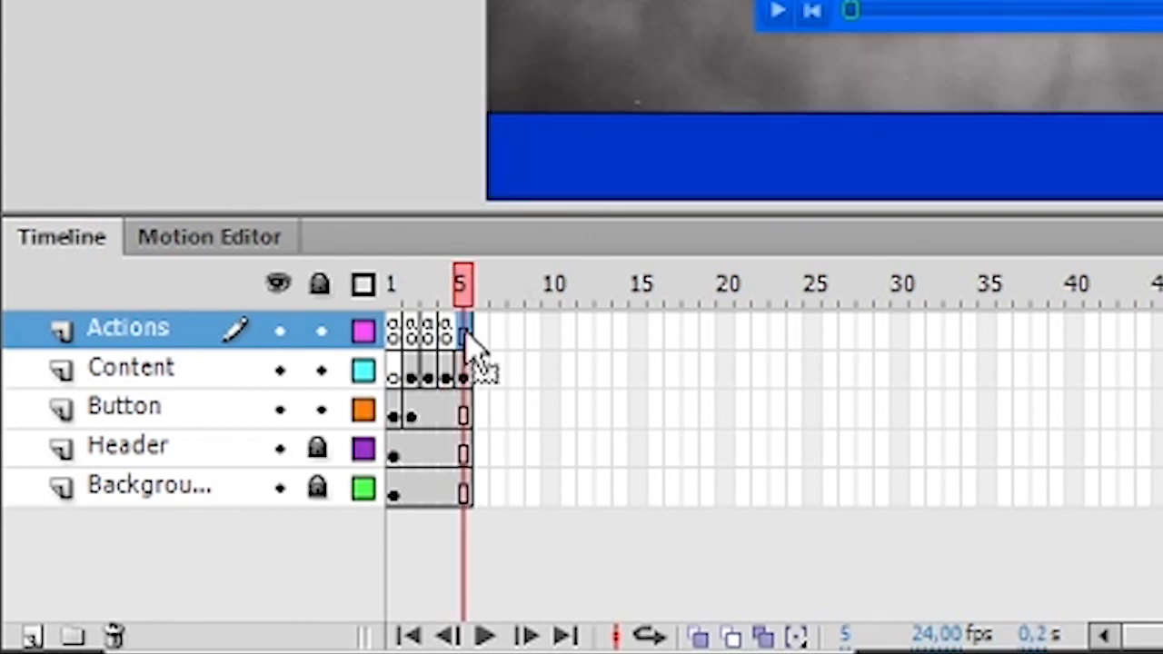
{"action": "right_click", "coordinate": [468, 334]}
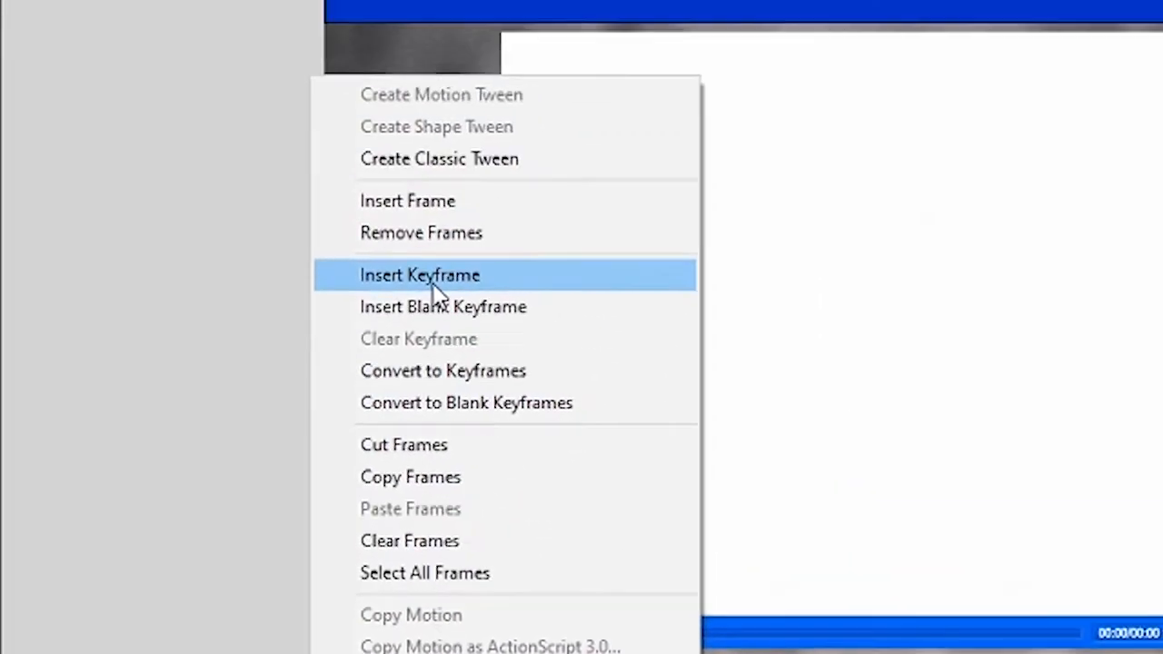
{"action": "left_click", "coordinate": [433, 282]}
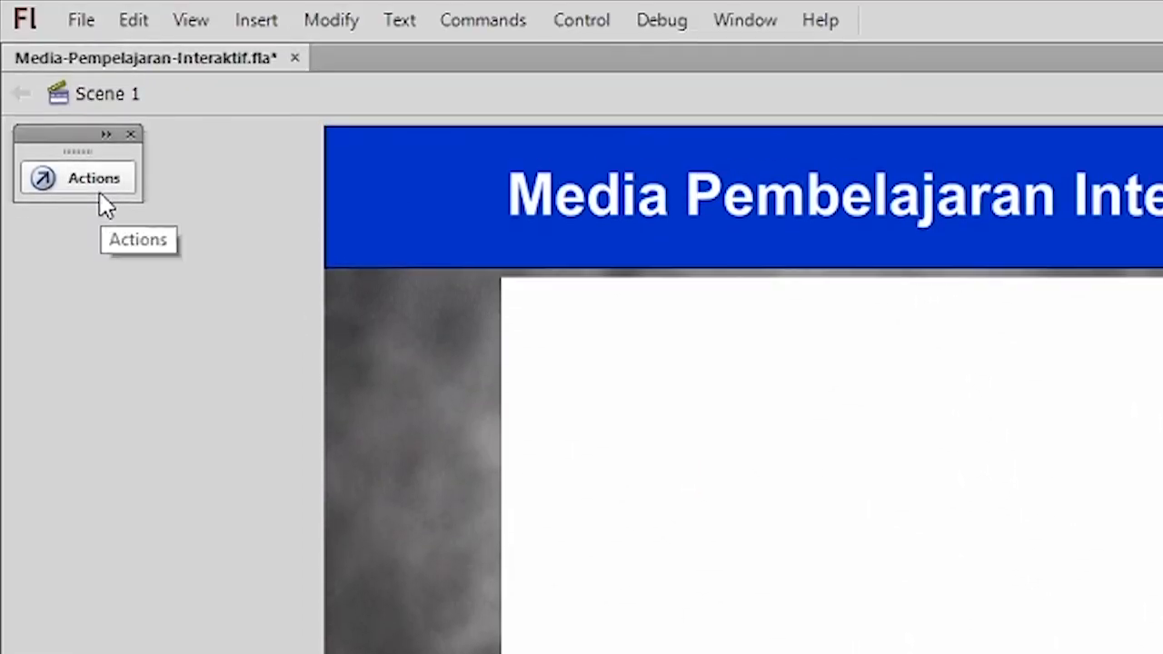
{"action": "left_click", "coordinate": [105, 206]}
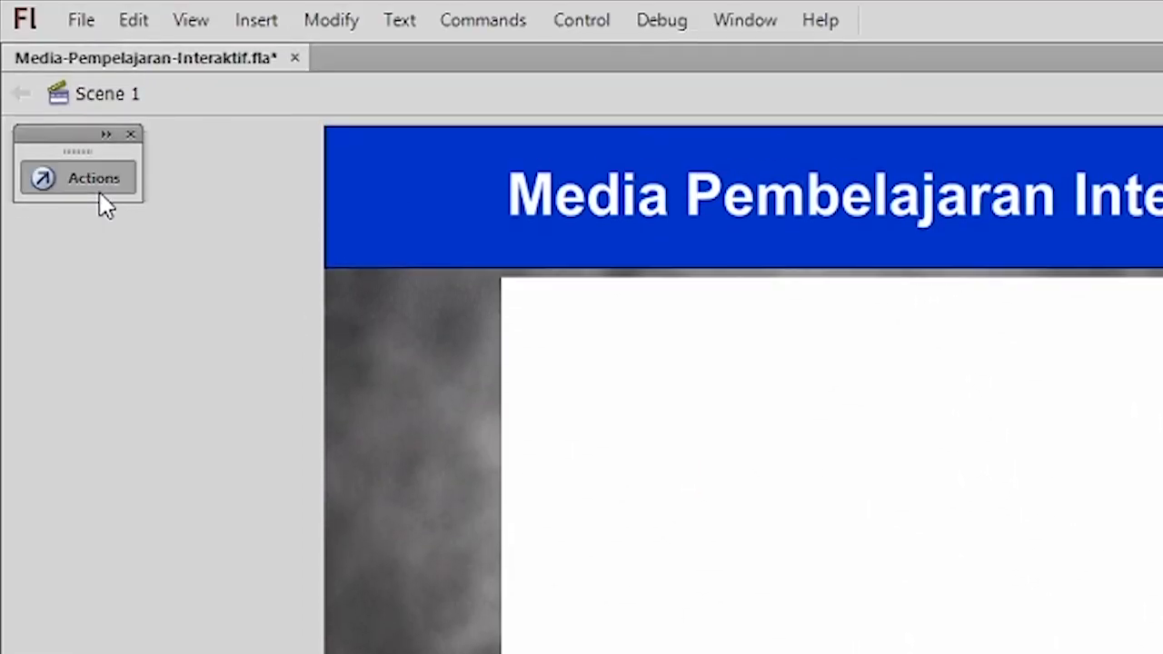
{"action": "right_click", "coordinate": [552, 286]}
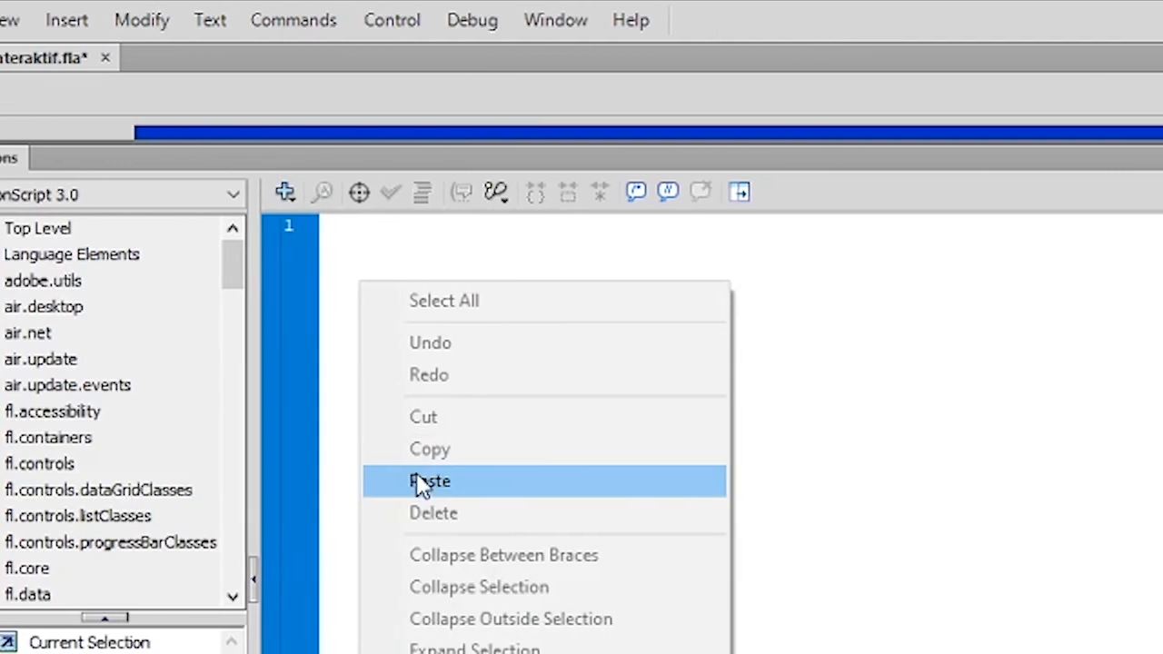
{"action": "left_click", "coordinate": [491, 480]}
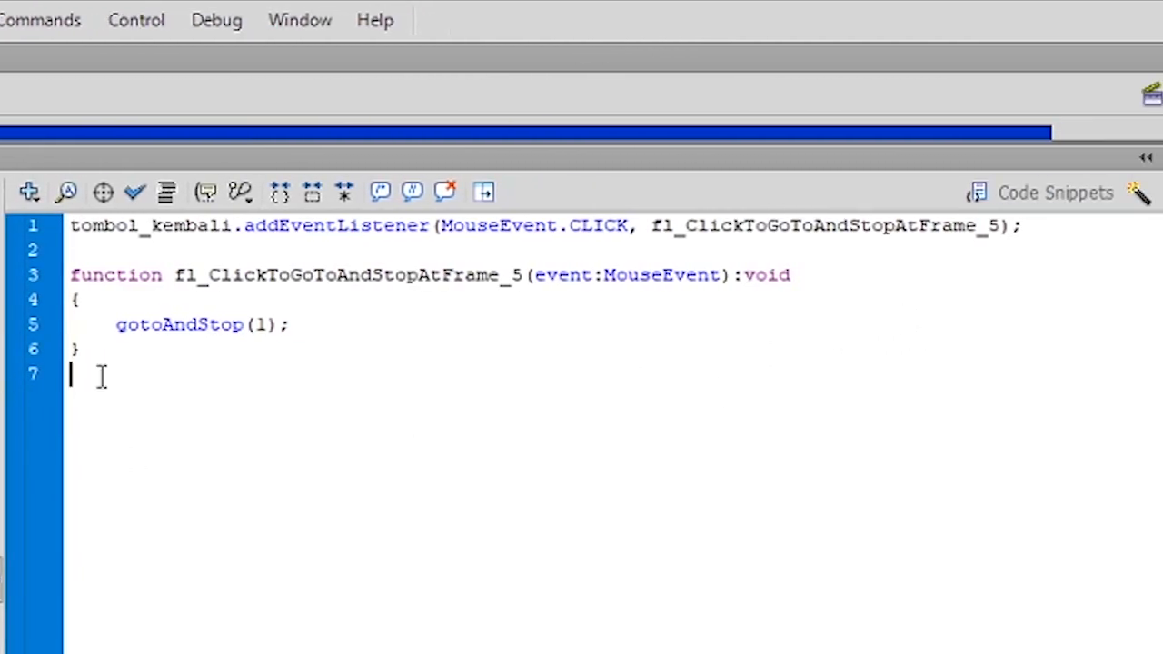
Rename the handler in the frame 5 script to fl_ClickToGoToAndStopAtFrame_8 in both the listener and the function.
{"action": "left_click", "coordinate": [1000, 226]}
{"action": "key", "text": "BackSpace"}
{"action": "type", "text": "8"}
{"action": "left_click", "coordinate": [527, 267]}
{"action": "key", "text": "BackSpace"}
{"action": "type", "text": "8"}
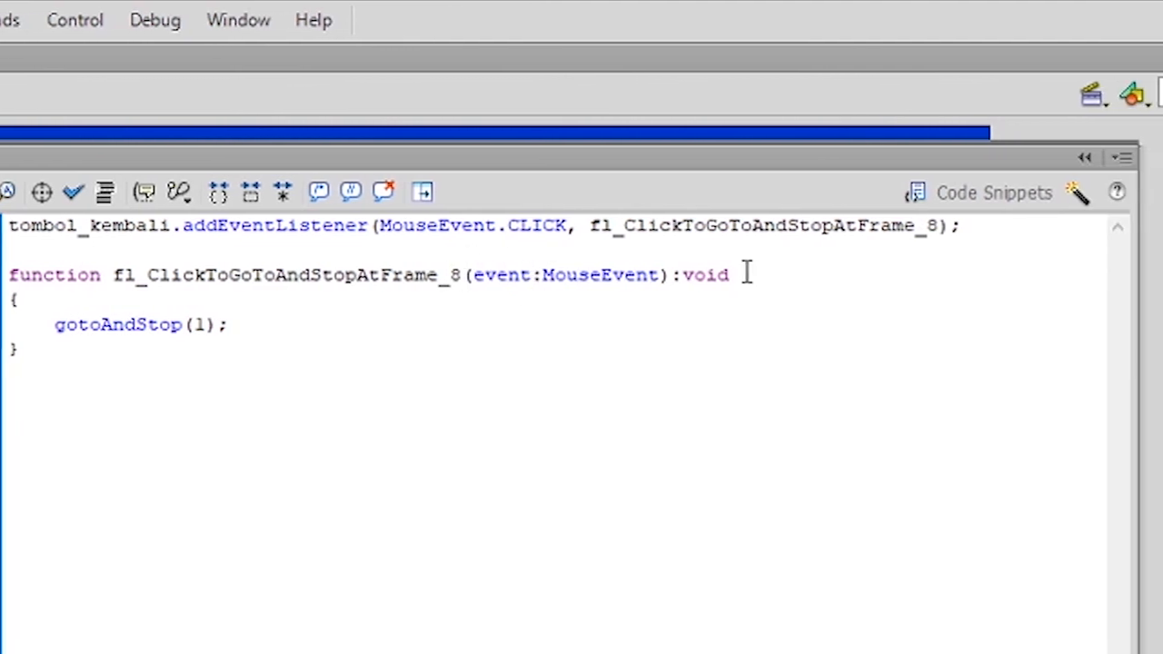
Collapse the script editor and save the document.
{"action": "left_click", "coordinate": [938, 159]}
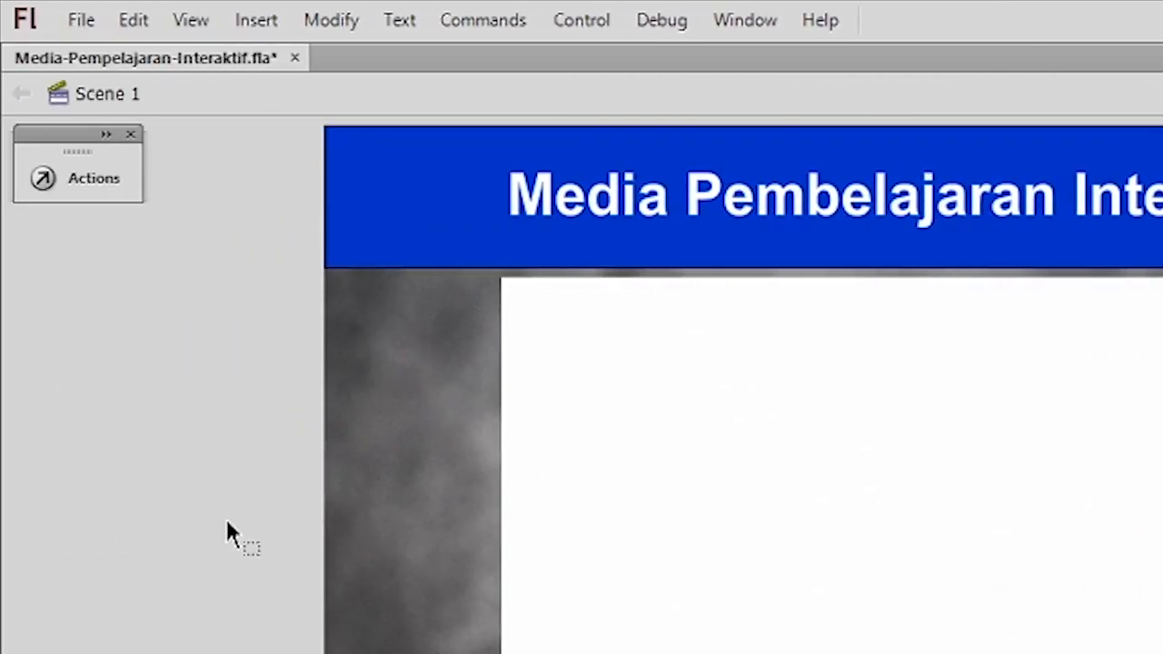
{"action": "left_click", "coordinate": [86, 23]}
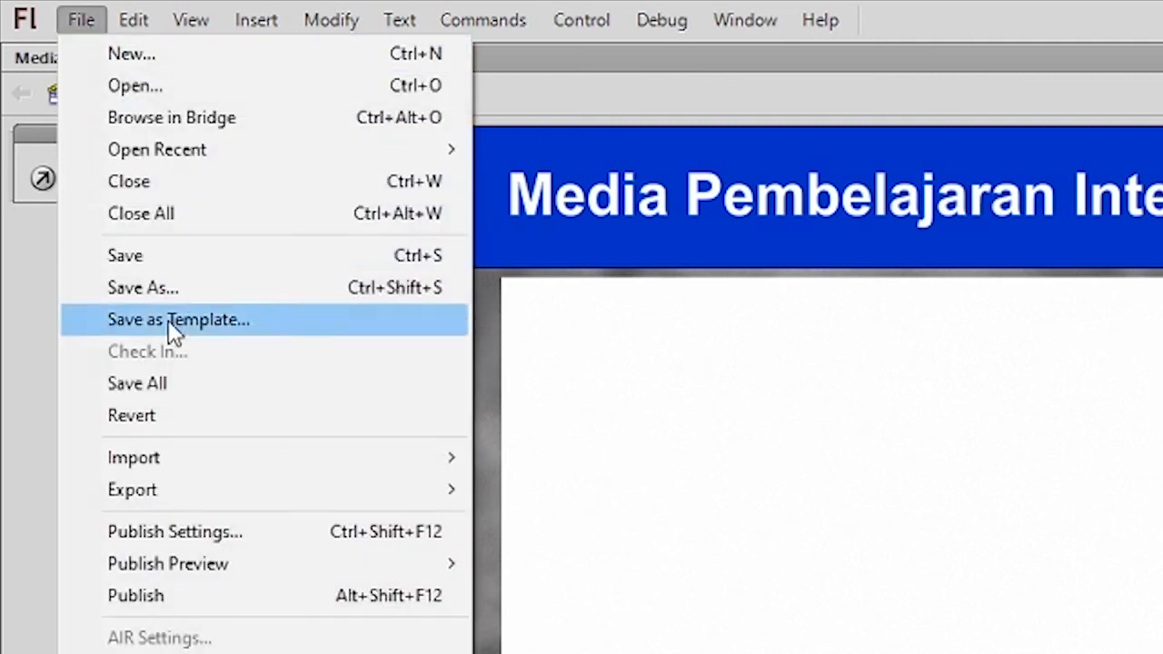
{"action": "left_click", "coordinate": [161, 257]}
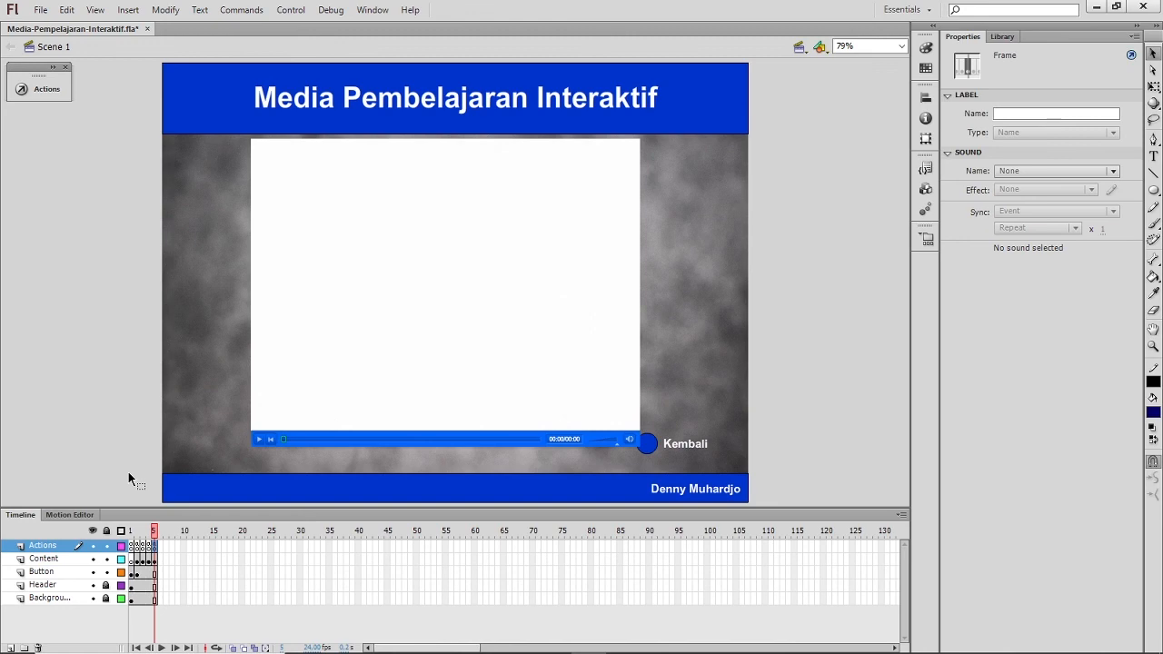
Set the width of the bird animation's video player on frame 5 to 640, keeping its proportions.
{"action": "left_click", "coordinate": [546, 373]}
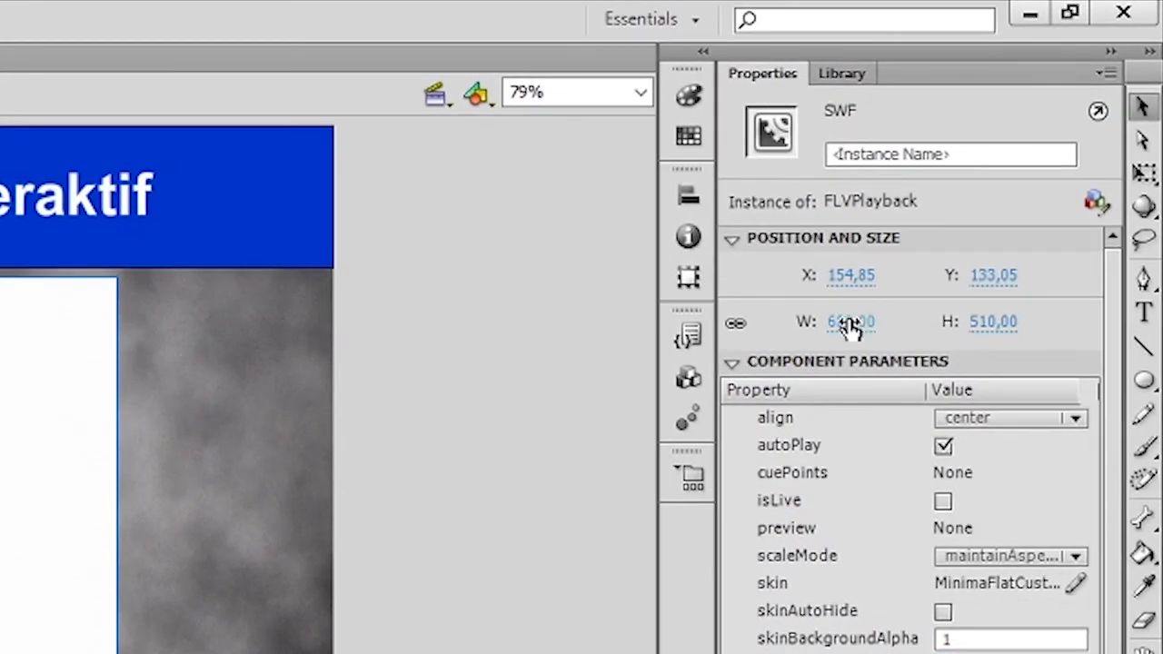
{"action": "left_click", "coordinate": [932, 237]}
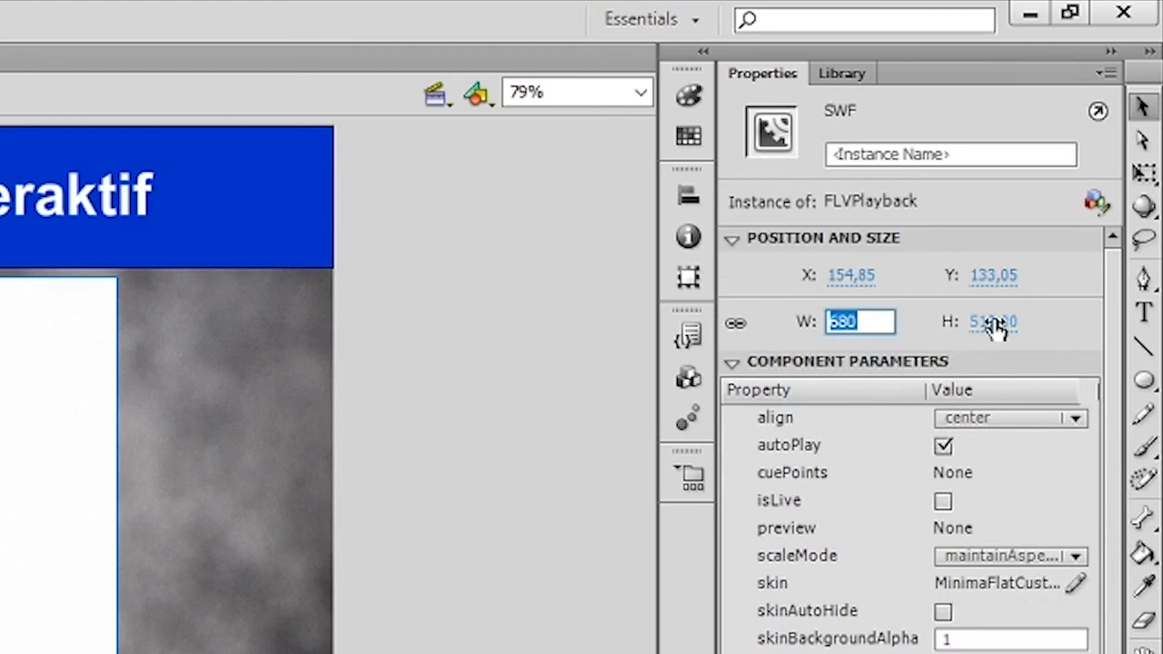
{"action": "type", "text": "640"}
{"action": "key", "text": "Return"}
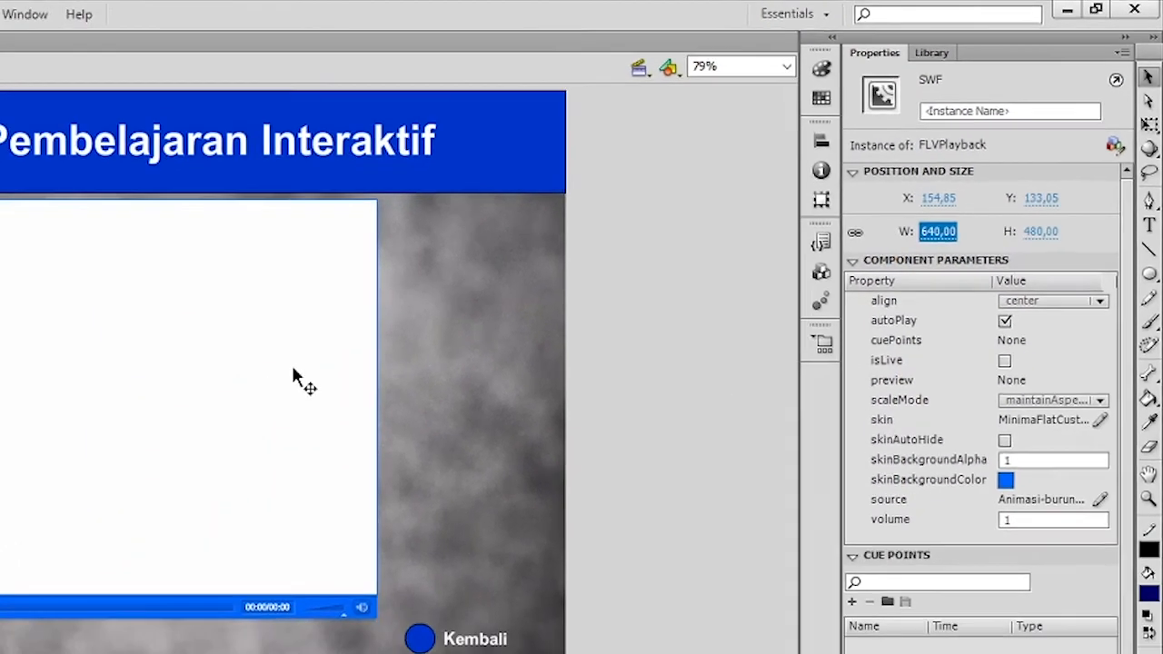
Nudge the resized bird video player rightward to X 167,35, keeping its vertical position.
{"action": "left_click", "coordinate": [510, 279]}
{"action": "key", "text": "Right"}
{"action": "key", "text": "Right"}
{"action": "key", "text": "Right"}
{"action": "key", "text": "Right"}
{"action": "key", "text": "Right"}
{"action": "key", "text": "Right"}
{"action": "key", "text": "Right"}
{"action": "key", "text": "Right"}
{"action": "key", "text": "Right"}
{"action": "key", "text": "Right"}
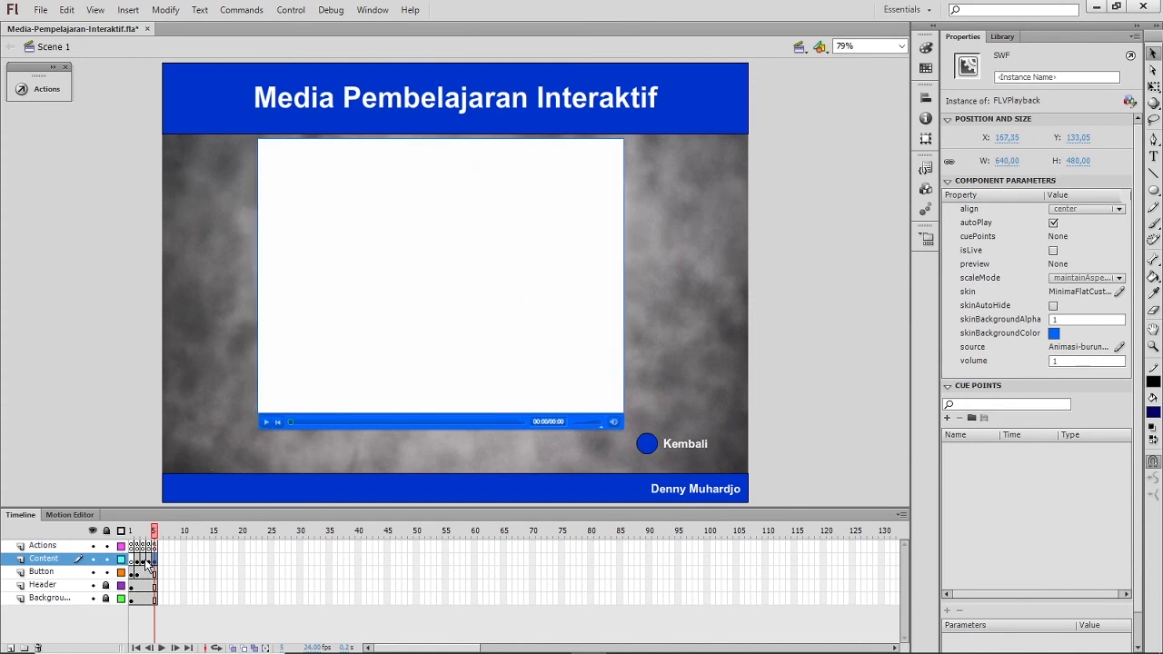
Review the Content layer's frames from 4 back to 1 and save the document.
{"action": "left_click", "coordinate": [150, 561]}
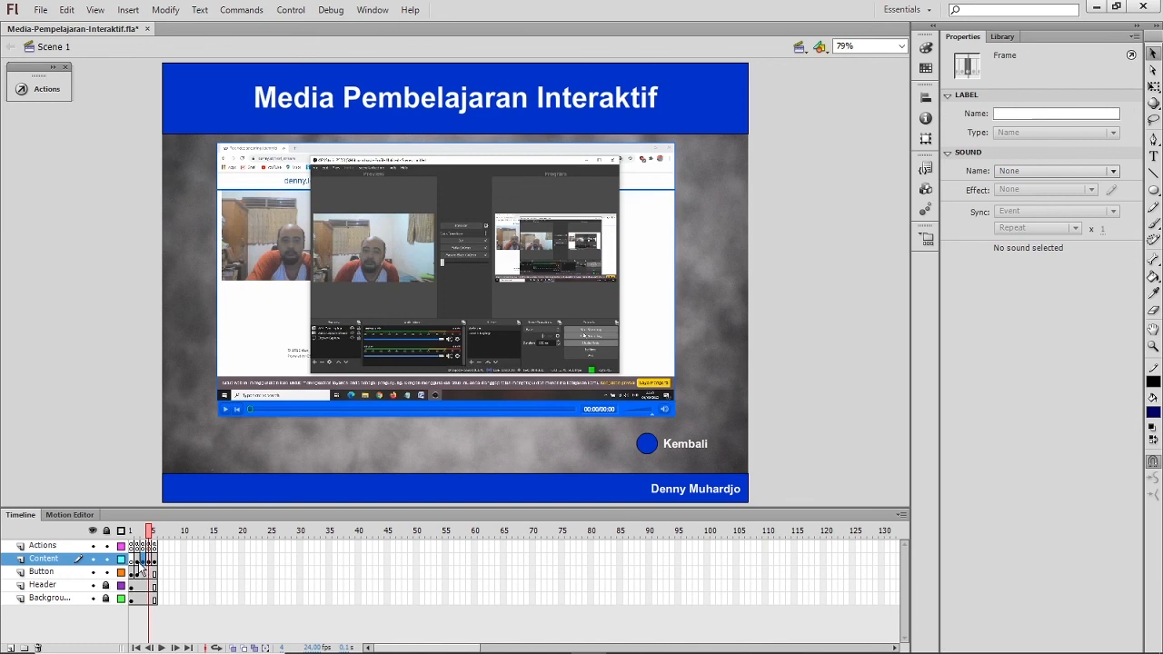
{"action": "left_click", "coordinate": [142, 561]}
{"action": "left_click", "coordinate": [136, 560]}
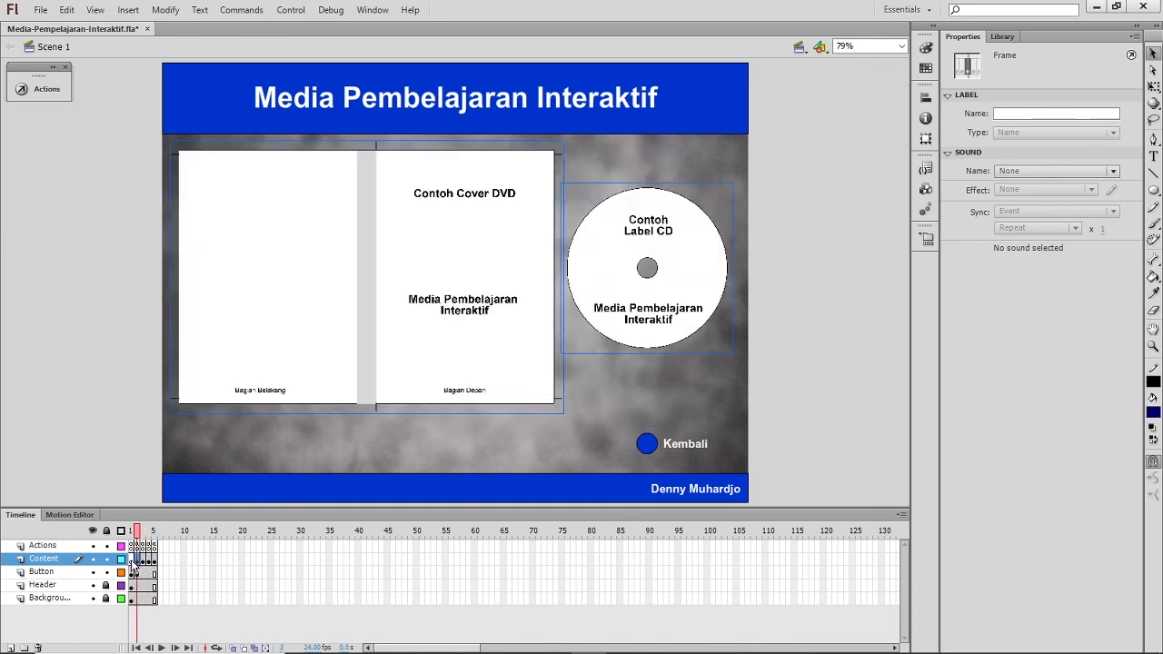
{"action": "left_click", "coordinate": [132, 561]}
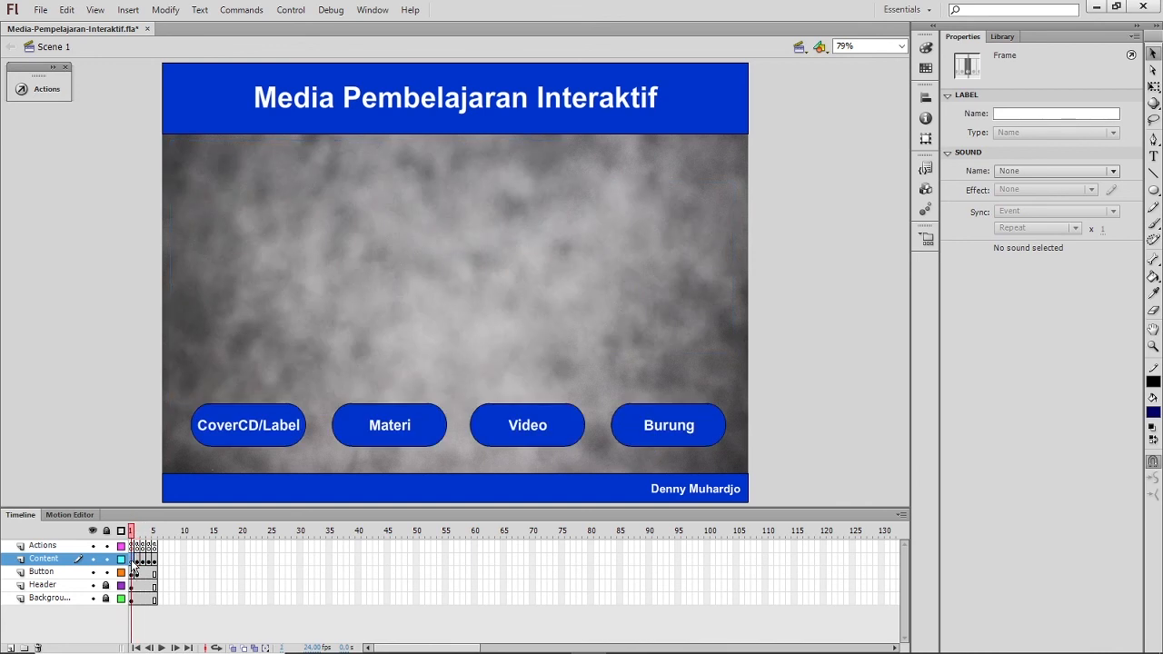
{"action": "key", "text": "ctrl+s"}
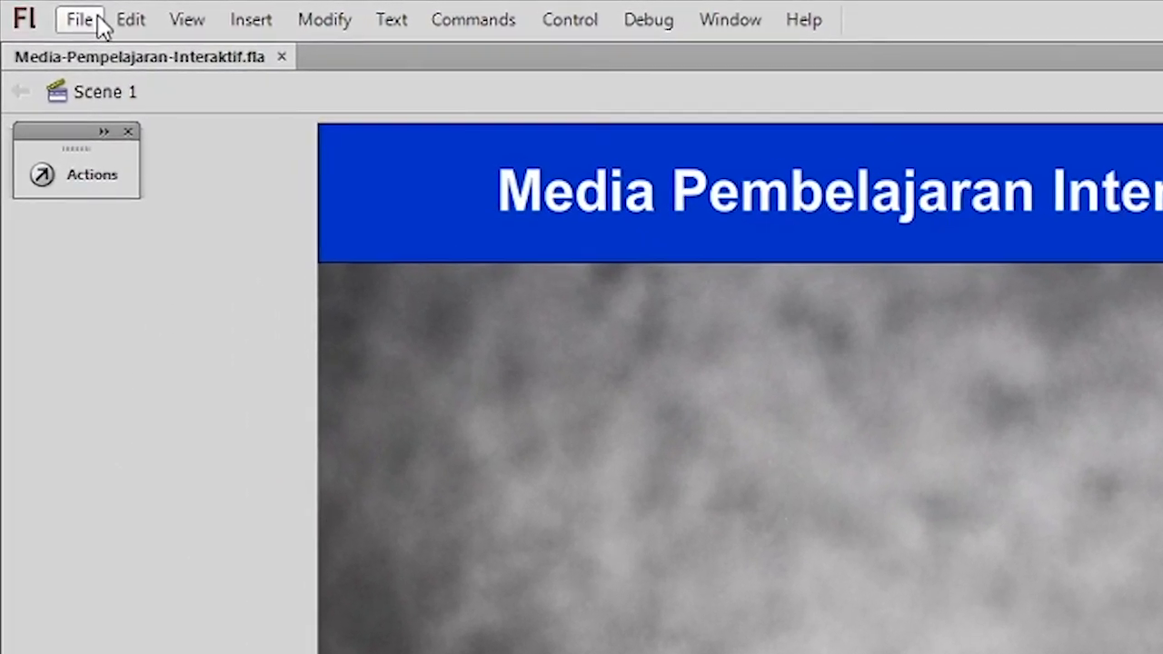
Publish the movie from the publish settings and accept the settings.
{"action": "left_click", "coordinate": [73, 16]}
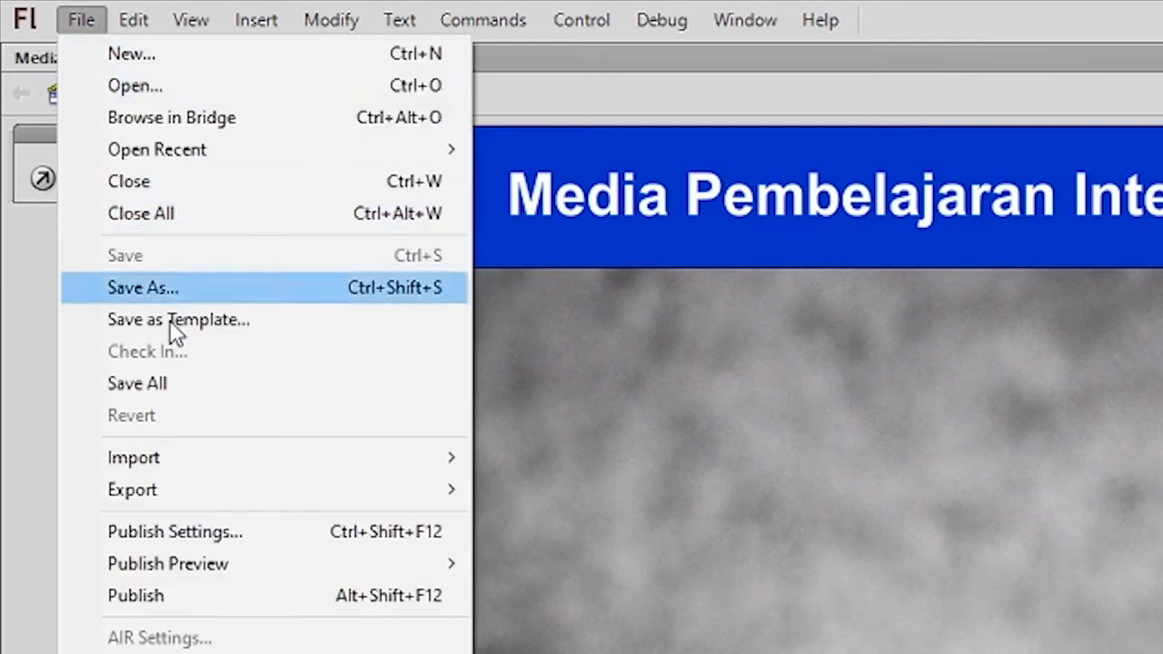
{"action": "left_click", "coordinate": [196, 536]}
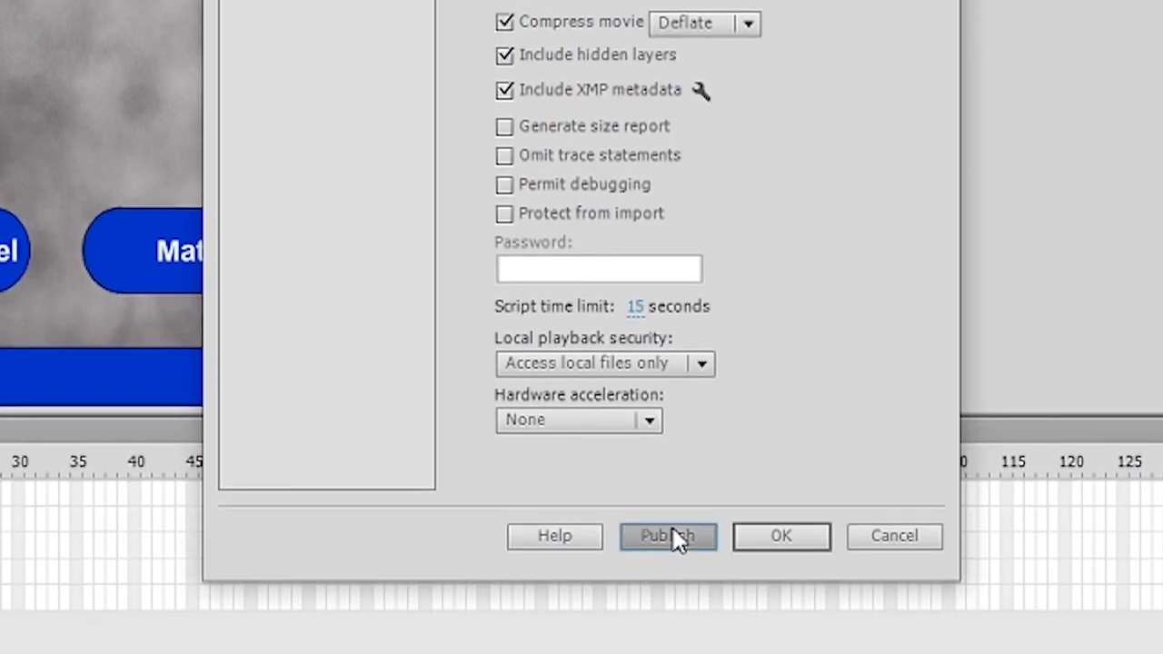
{"action": "left_click", "coordinate": [674, 528]}
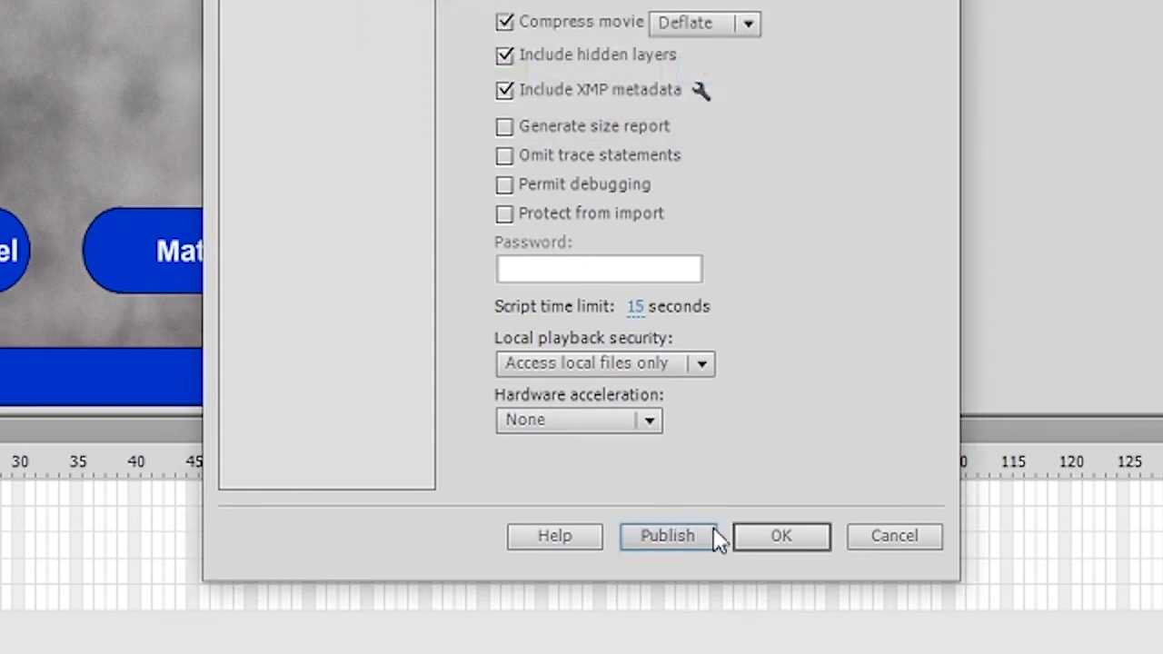
{"action": "left_click", "coordinate": [773, 536]}
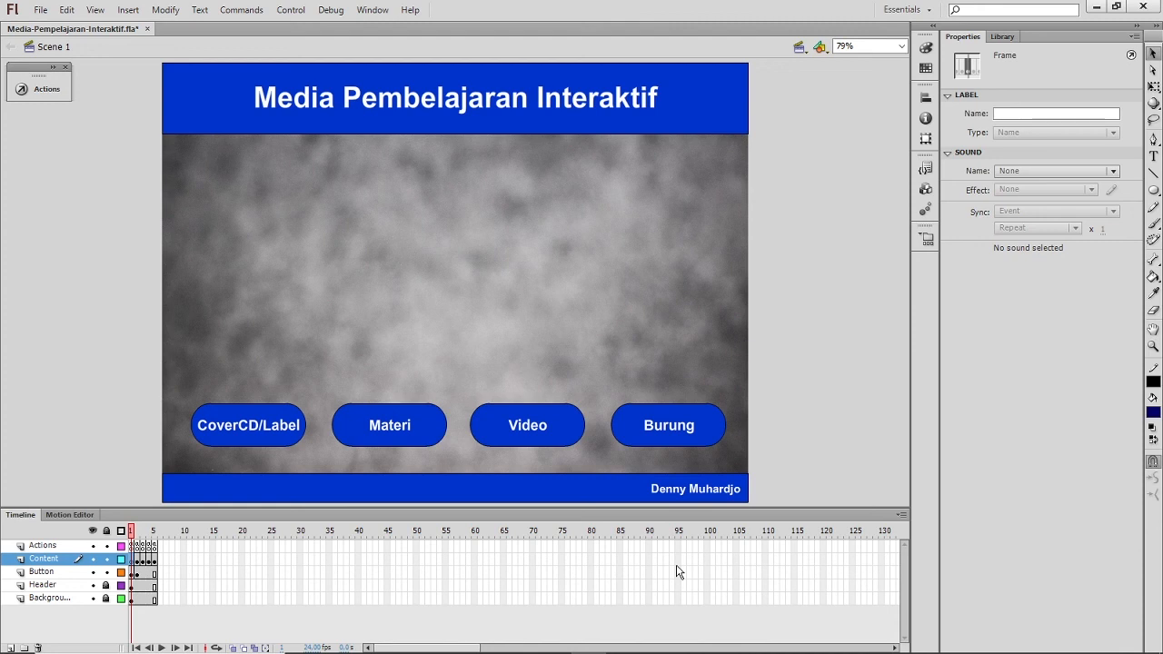
Switch to File Explorer, open the published Media-Pempelajaran-Interaktif.swf in Flash Player and maximize the player window.
{"action": "mouse_move", "coordinate": [273, 649]}
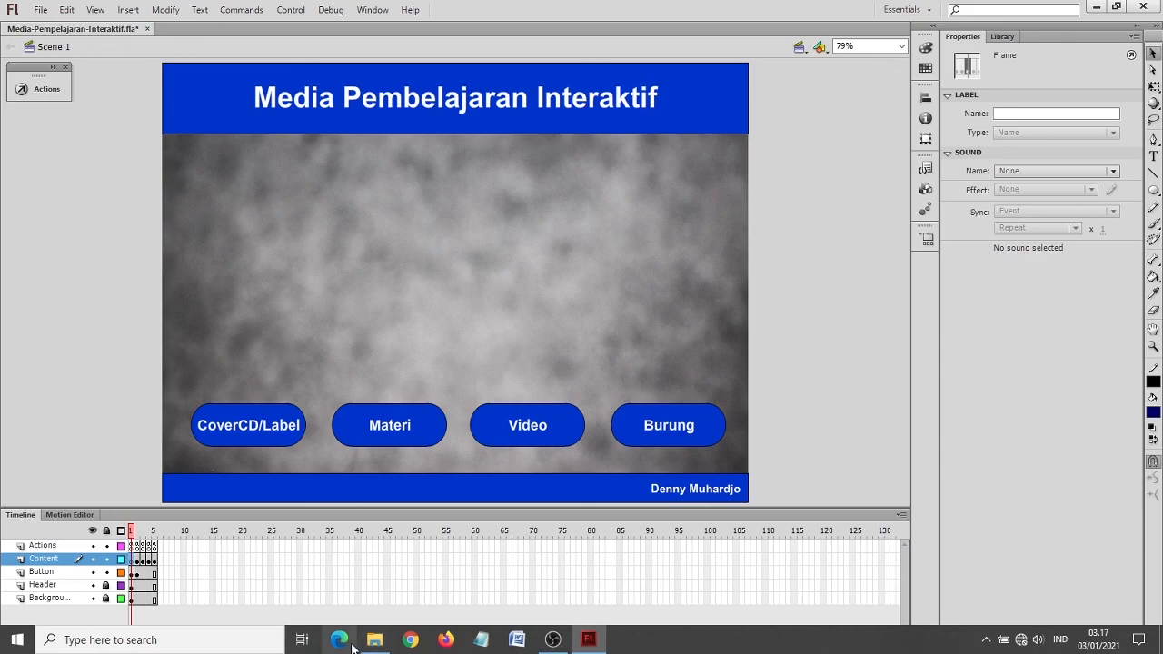
{"action": "left_click", "coordinate": [374, 640]}
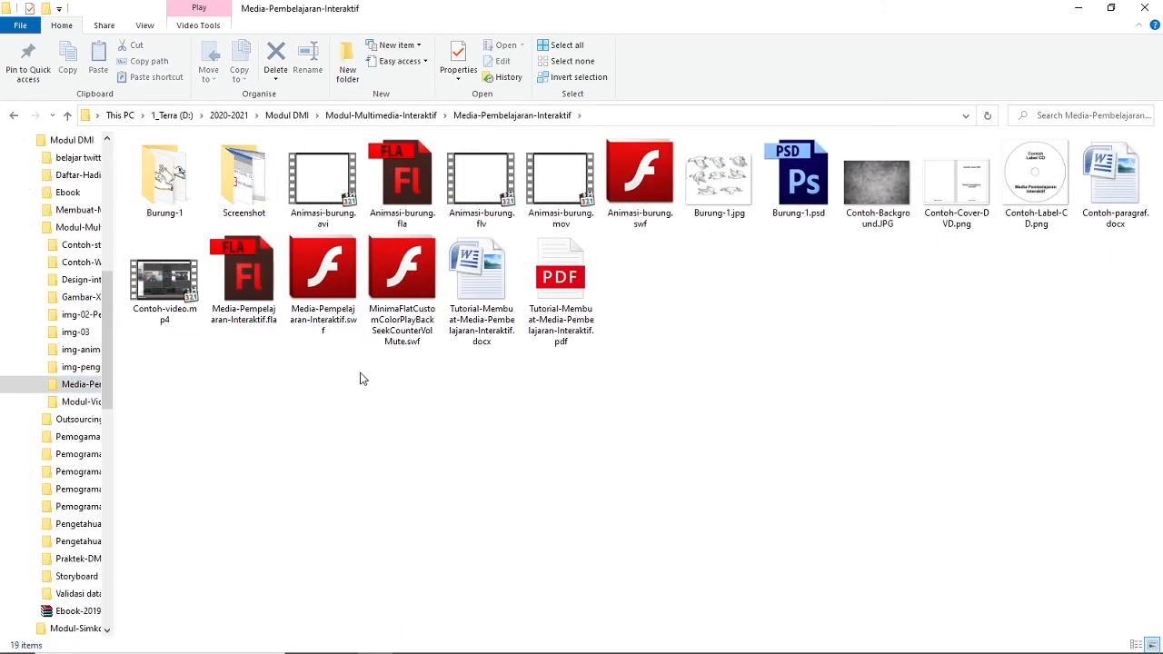
{"action": "double_click", "coordinate": [332, 323]}
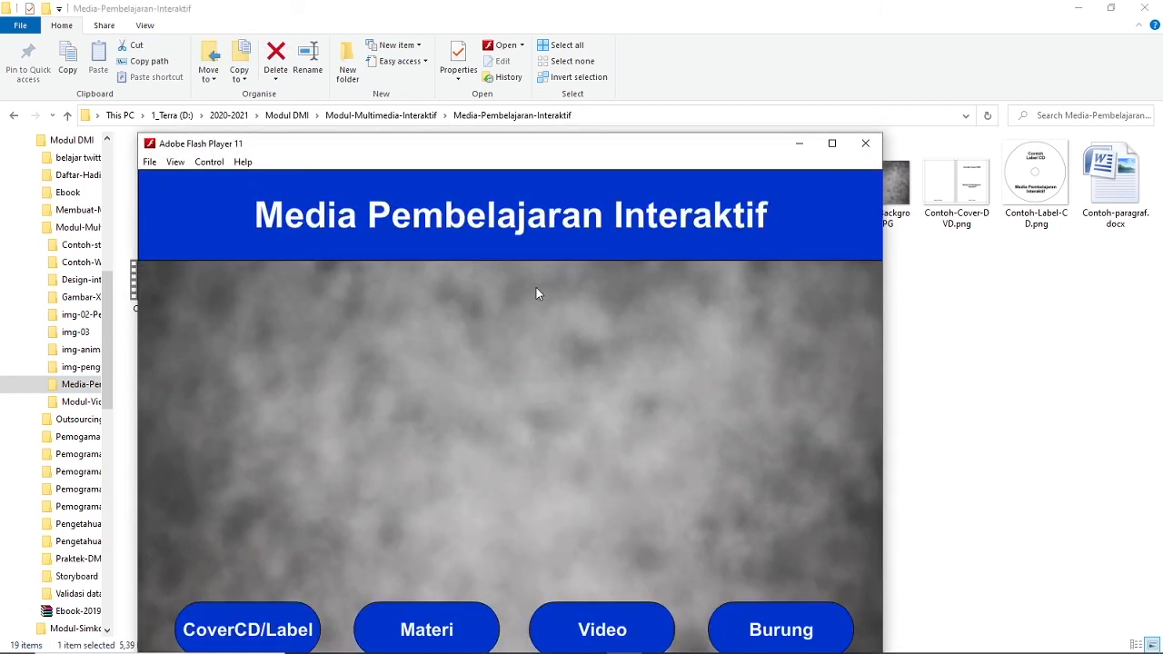
{"action": "left_click", "coordinate": [832, 143]}
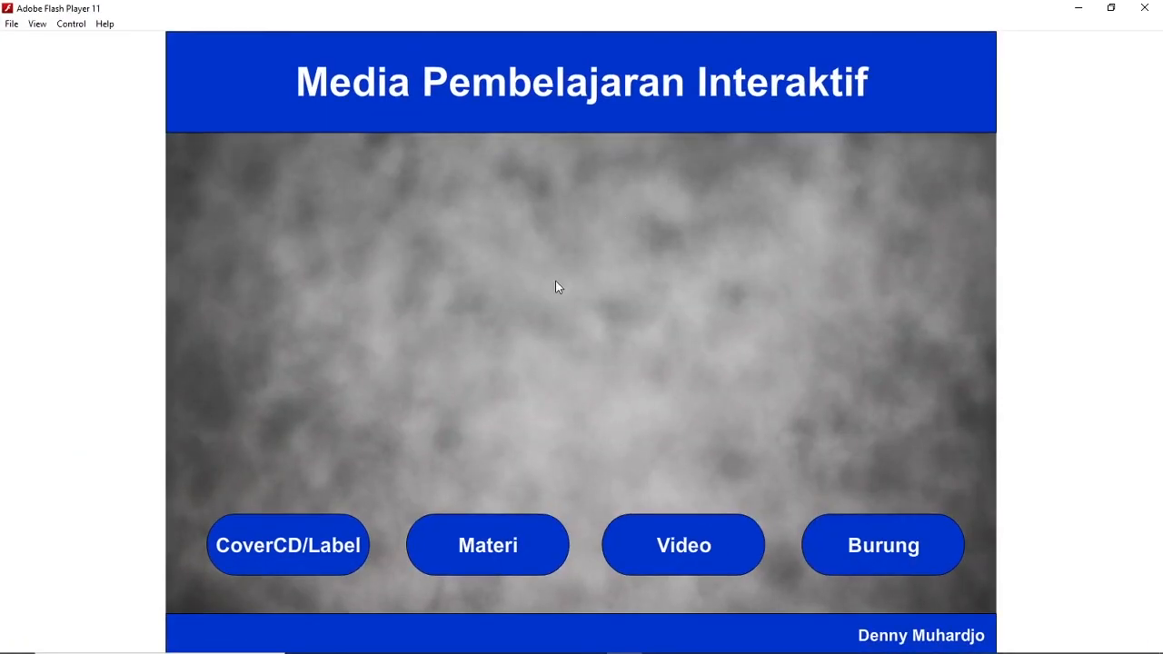
Test the CoverCD/Label and Materi buttons in the published movie, returning to the main menu with Kembali each time.
{"action": "left_click", "coordinate": [344, 546]}
{"action": "left_click", "coordinate": [857, 573]}
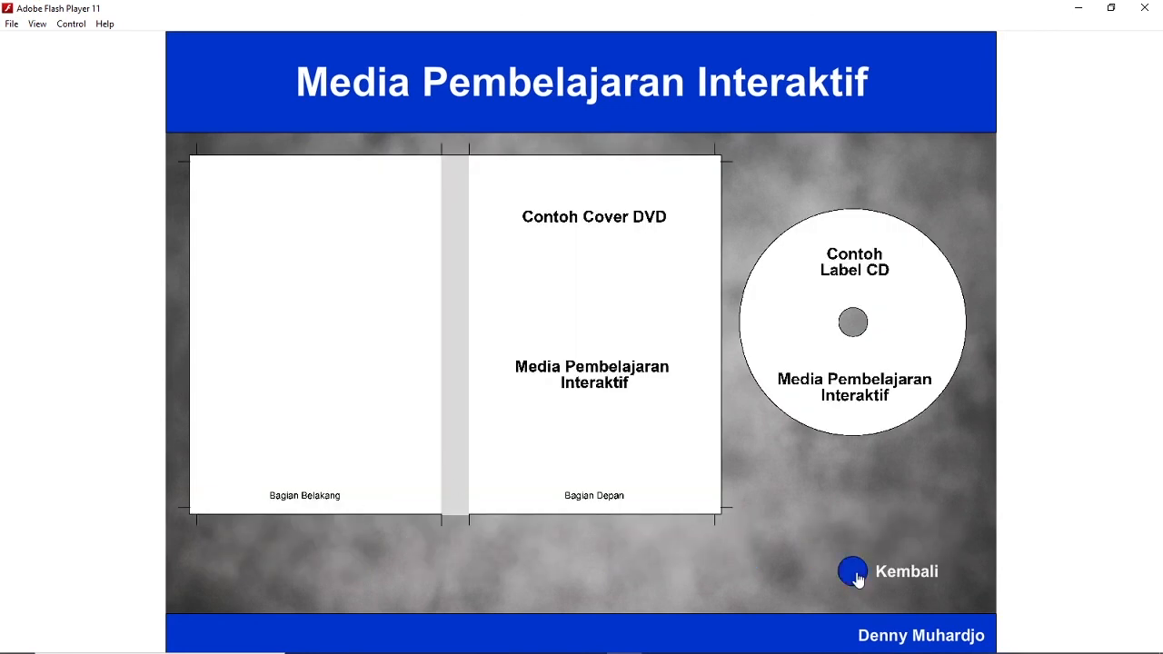
{"action": "left_click", "coordinate": [537, 548]}
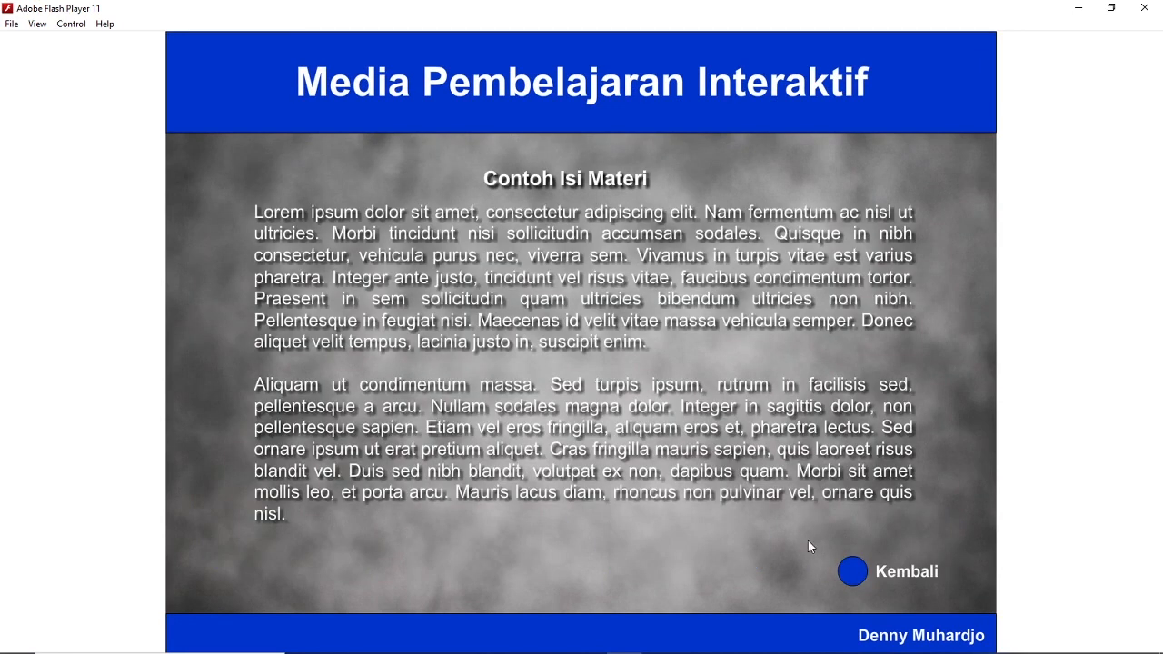
{"action": "left_click", "coordinate": [854, 572]}
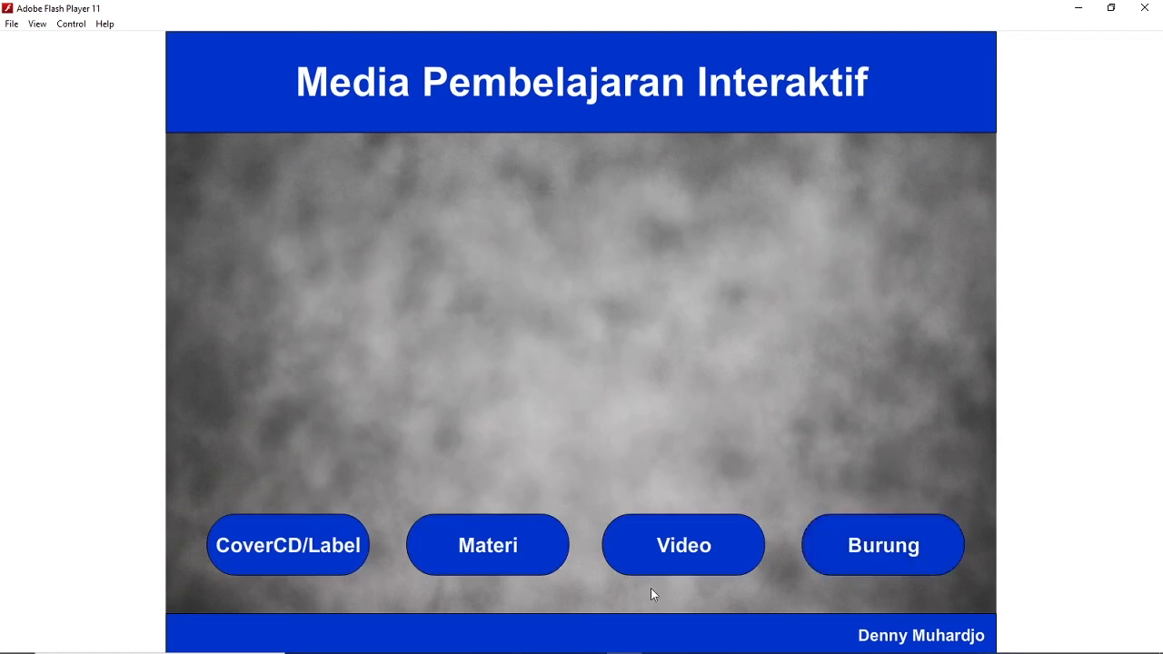
{"action": "left_click", "coordinate": [567, 563]}
{"action": "left_click", "coordinate": [852, 574]}
Test the Video and Burung pages in the published movie, using Kembali to return to the main menu from each.
{"action": "left_click", "coordinate": [718, 554]}
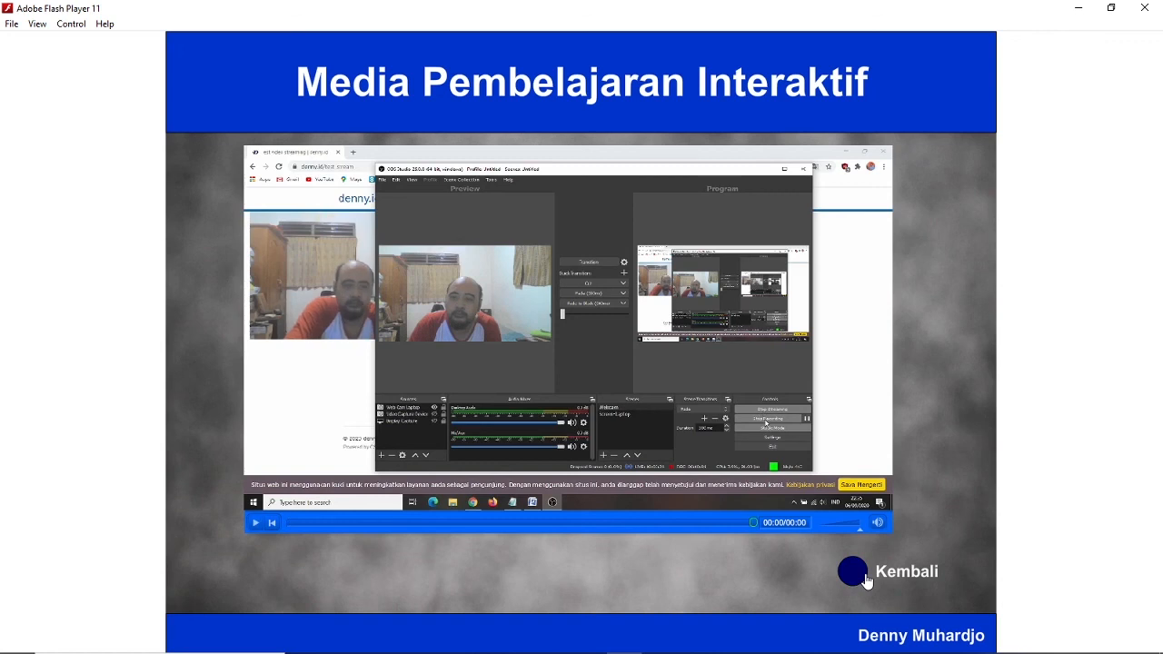
{"action": "left_click", "coordinate": [857, 570]}
{"action": "left_click", "coordinate": [858, 569]}
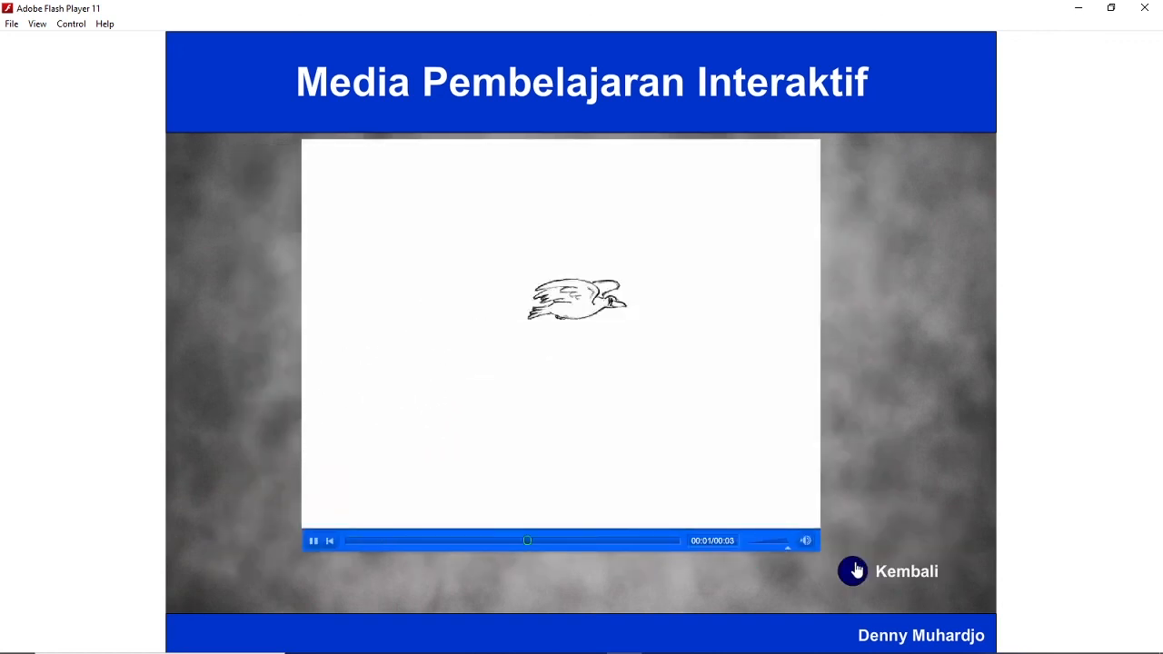
{"action": "left_click", "coordinate": [857, 570]}
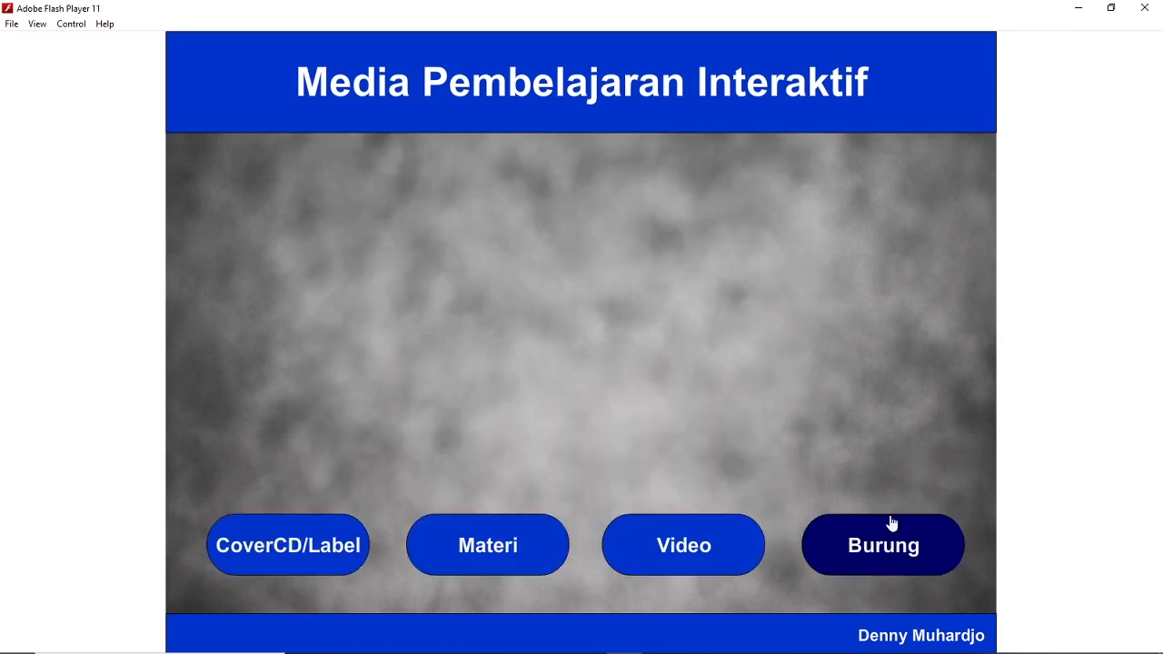